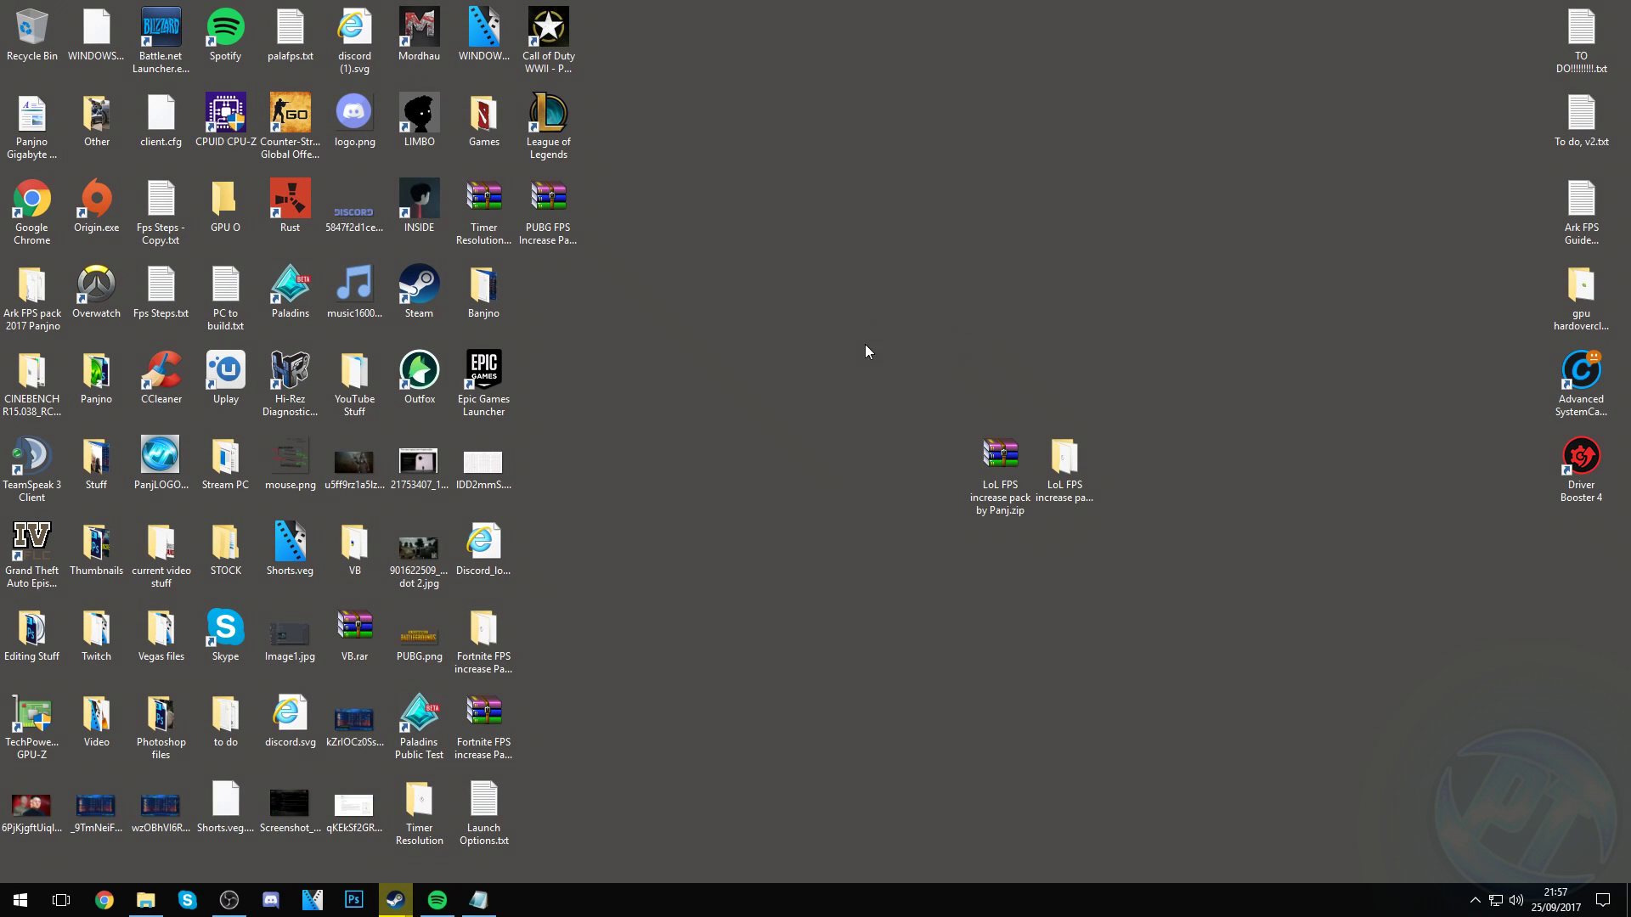
# - Open the extracted LoL FPS increase pack folder on the desktop and look over the files it contains
pyautogui.rightClick(985, 470)
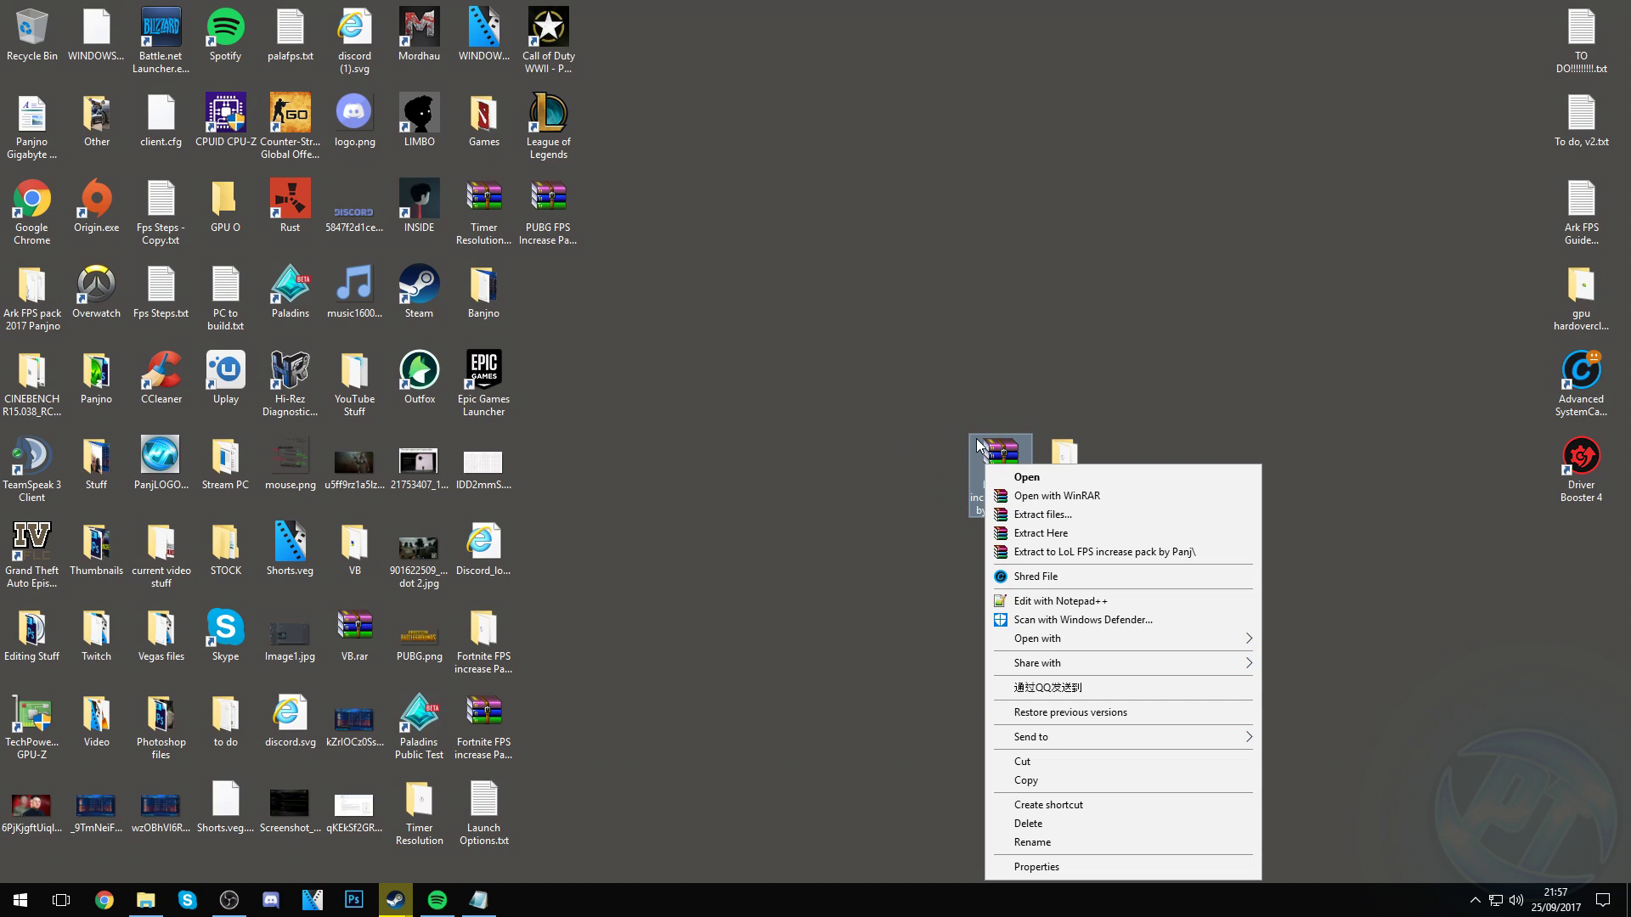
pyautogui.click(1058, 471)
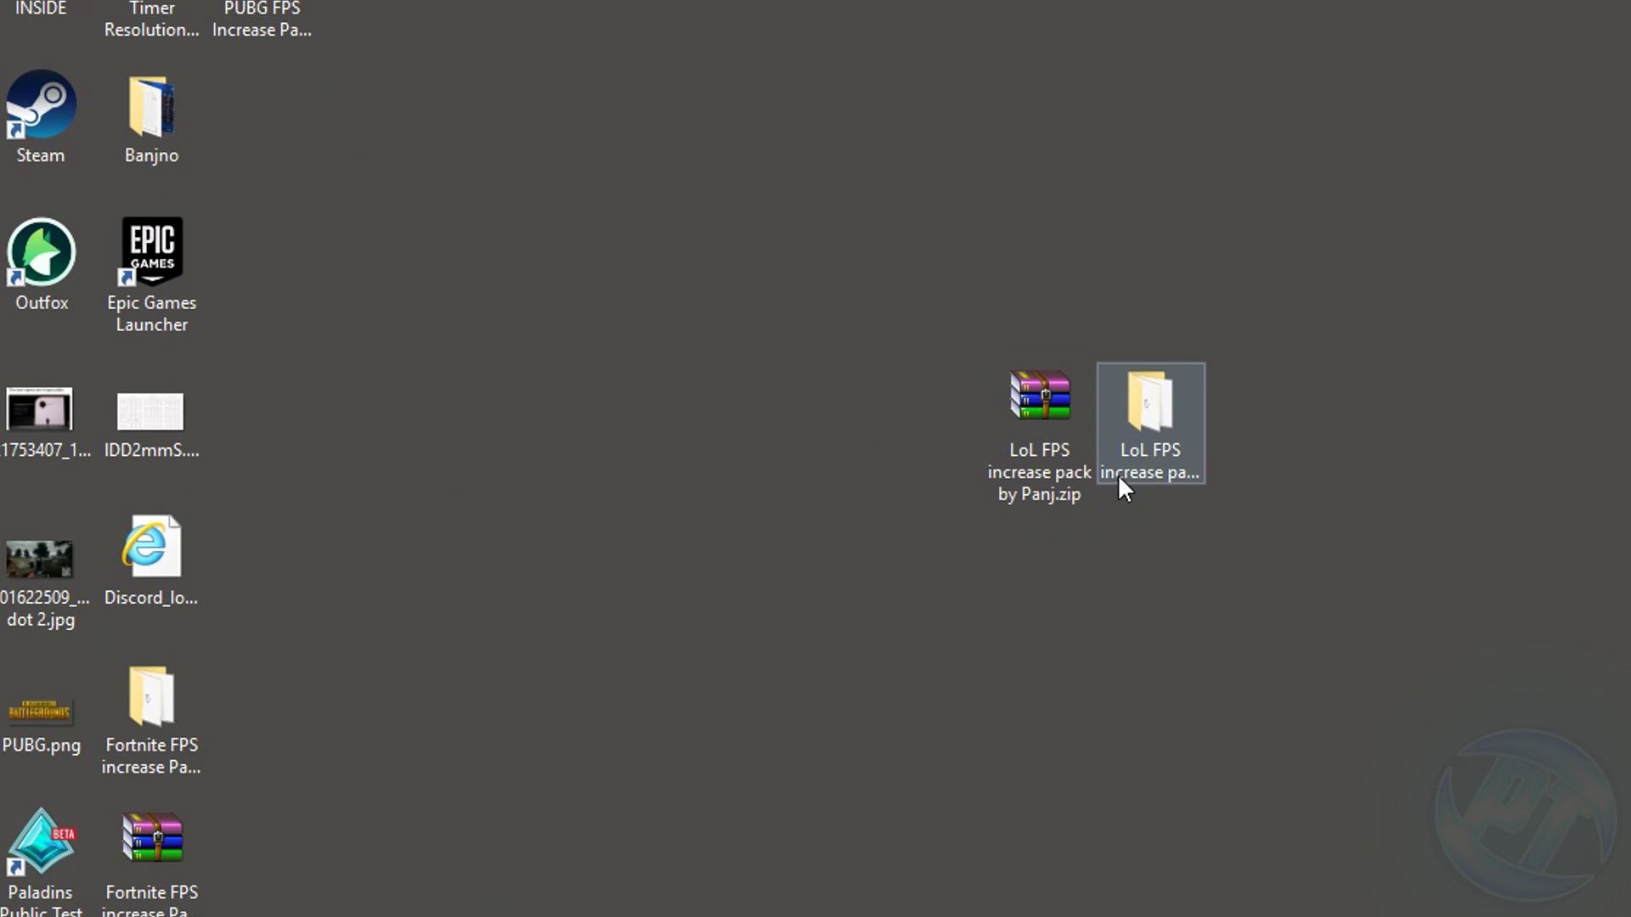
pyautogui.doubleClick(1140, 423)
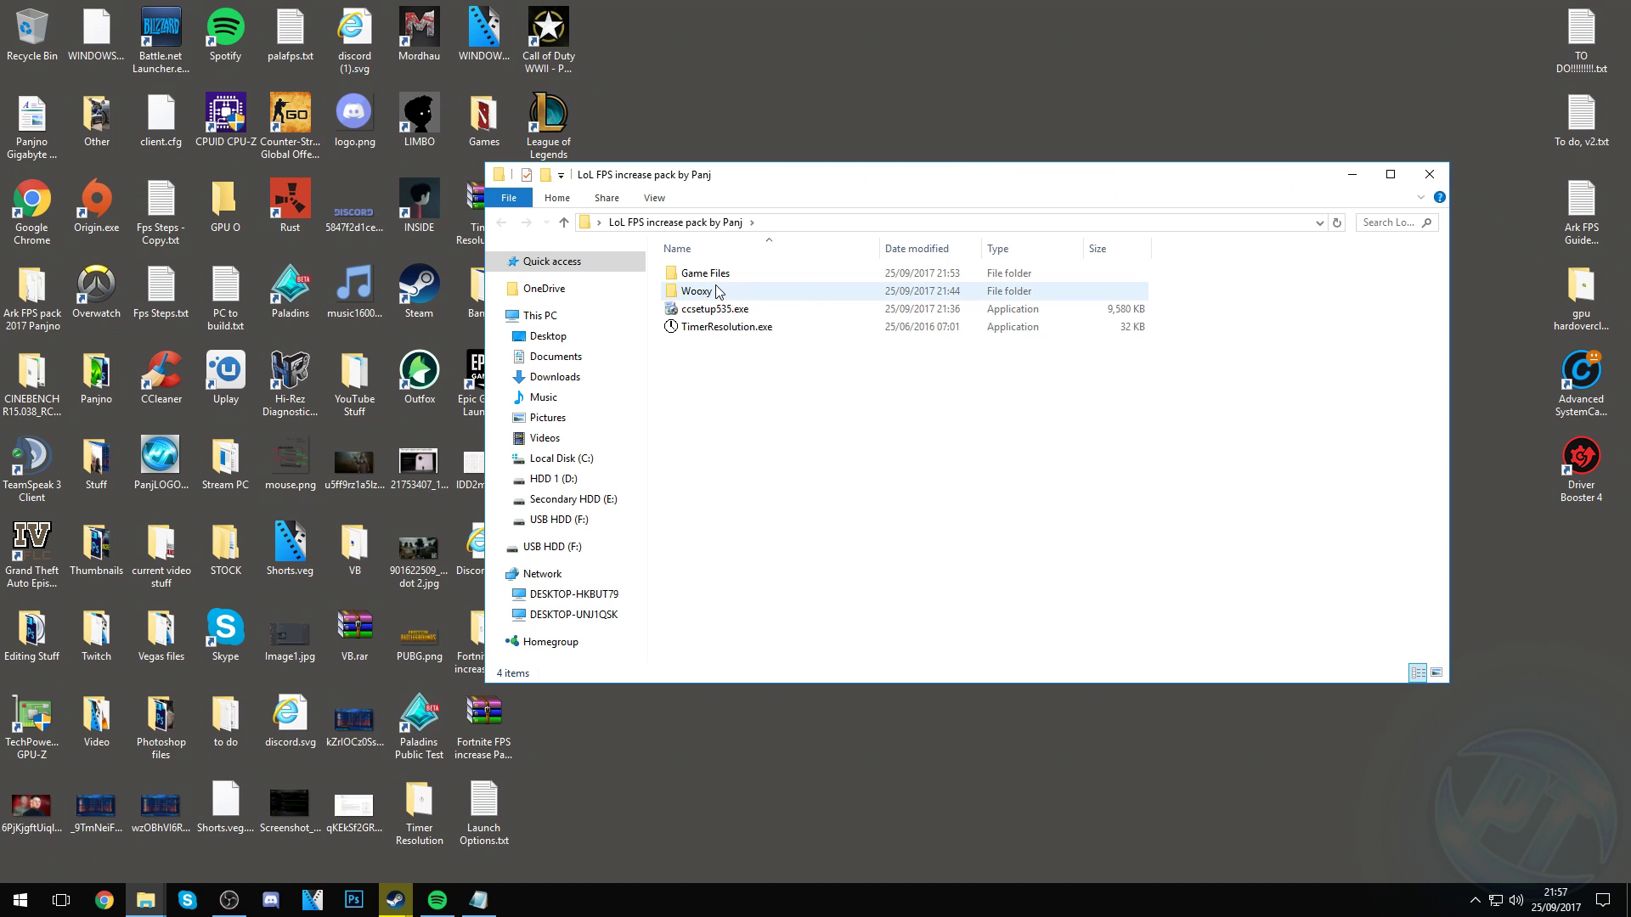
pyautogui.click(718, 291)
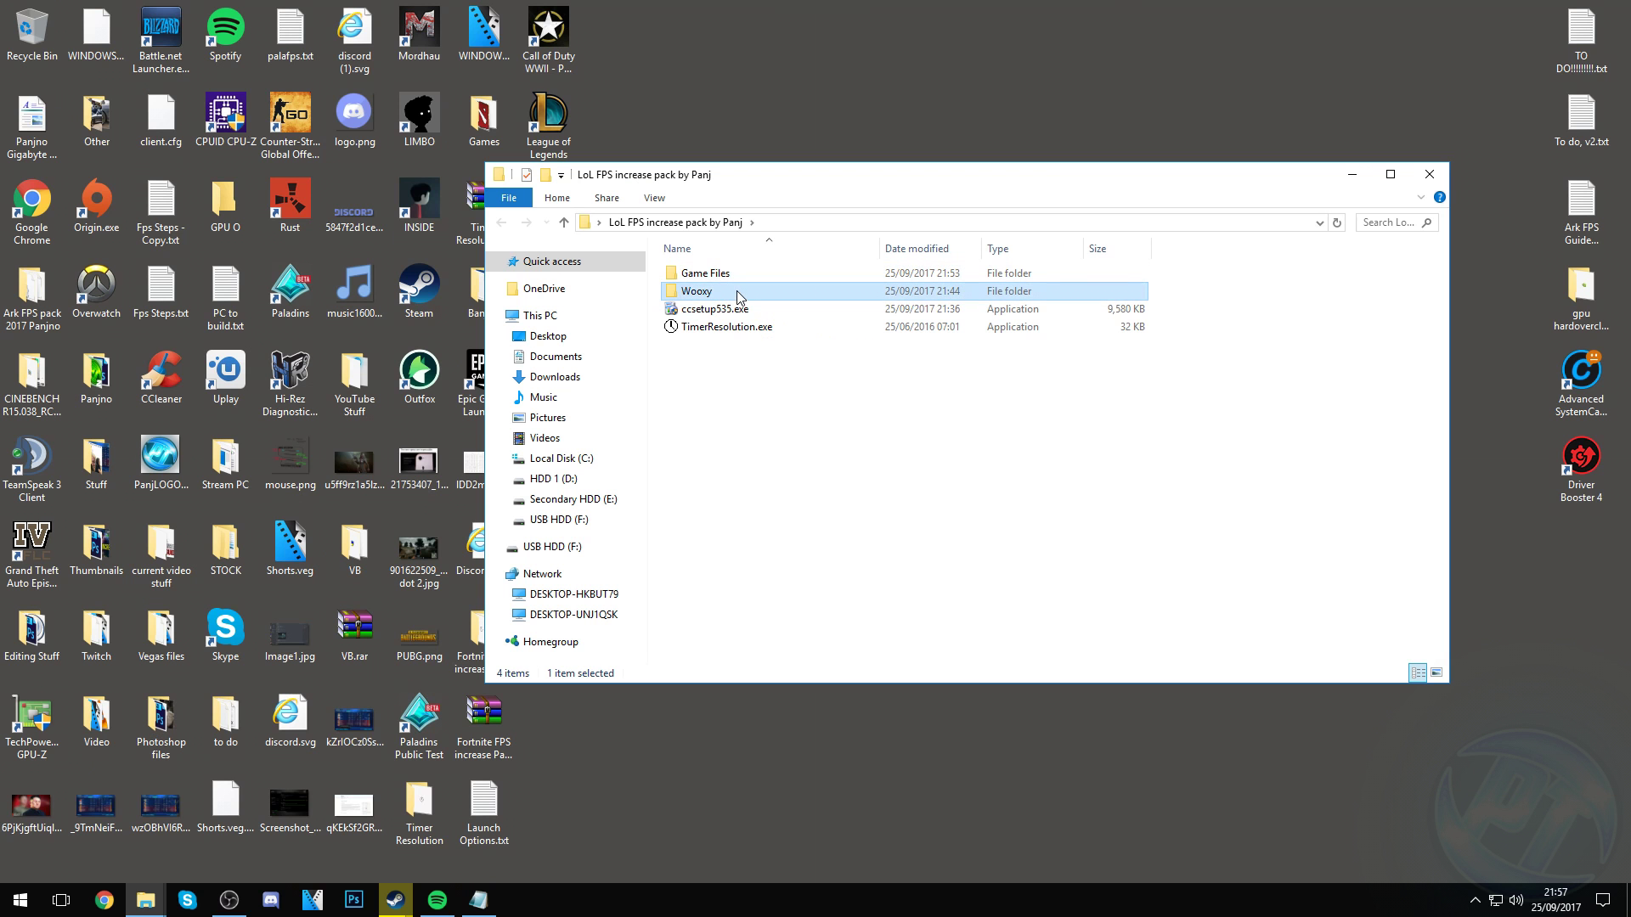
pyautogui.click(739, 311)
pyautogui.click(729, 330)
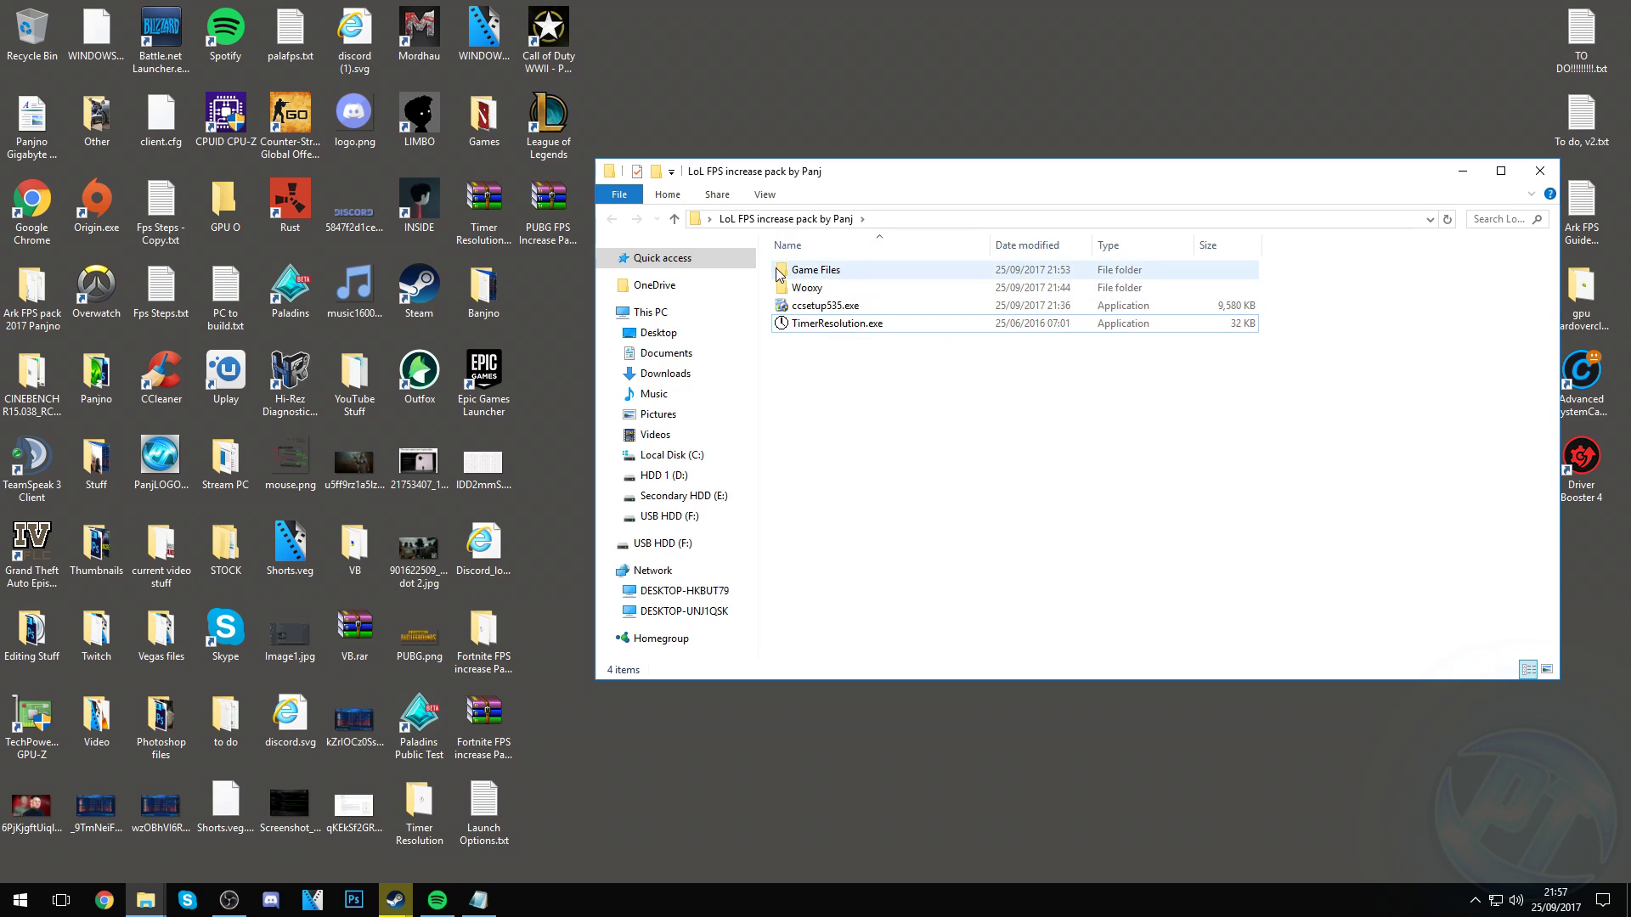
# - Open the pack's Game Files folder containing game.cfg
pyautogui.doubleClick(805, 272)
pyautogui.click(836, 279)
pyautogui.click(843, 282)
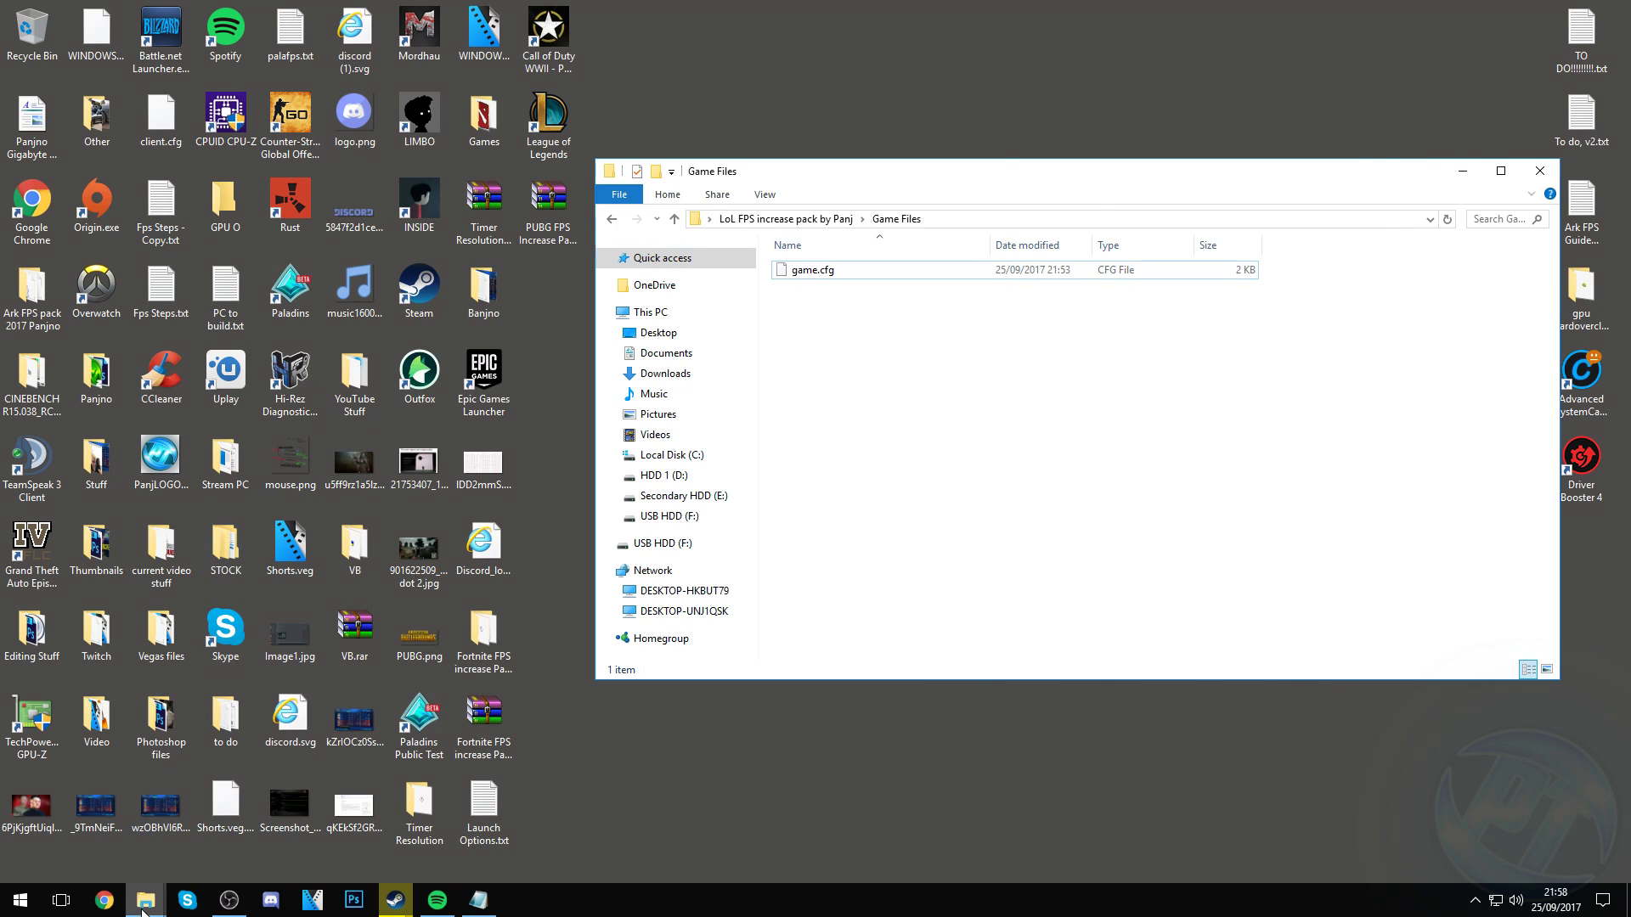
# - In the second File Explorer window, open C:\Riot Games\League of Legends\Config and select its game.cfg
pyautogui.moveTo(145, 901)
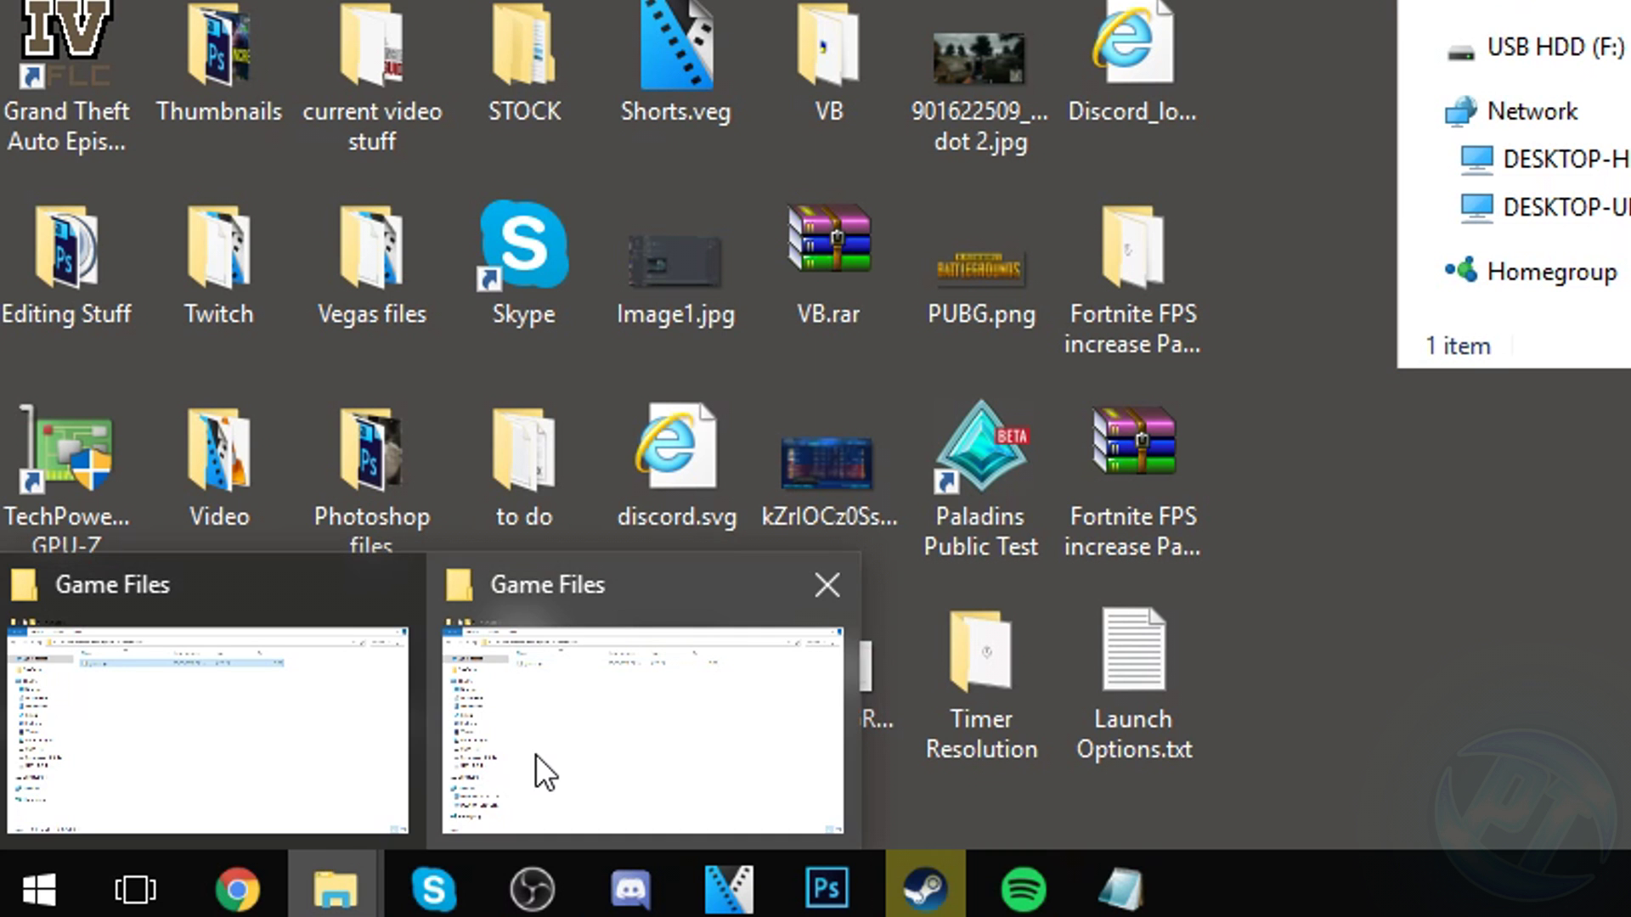
pyautogui.click(545, 771)
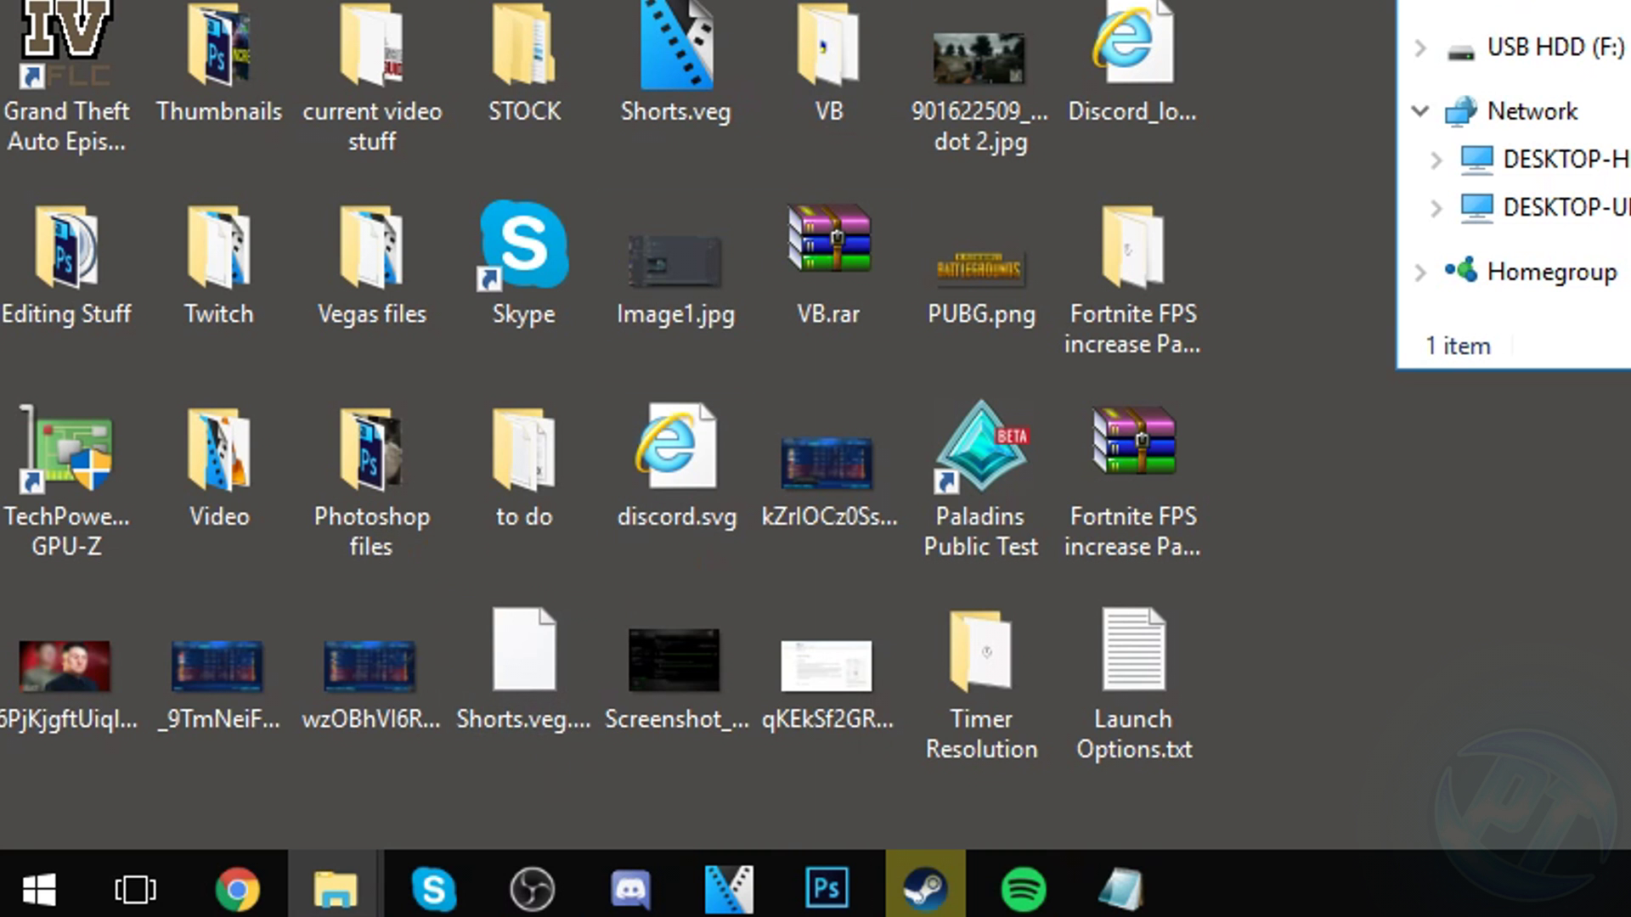
pyautogui.click(134, 284)
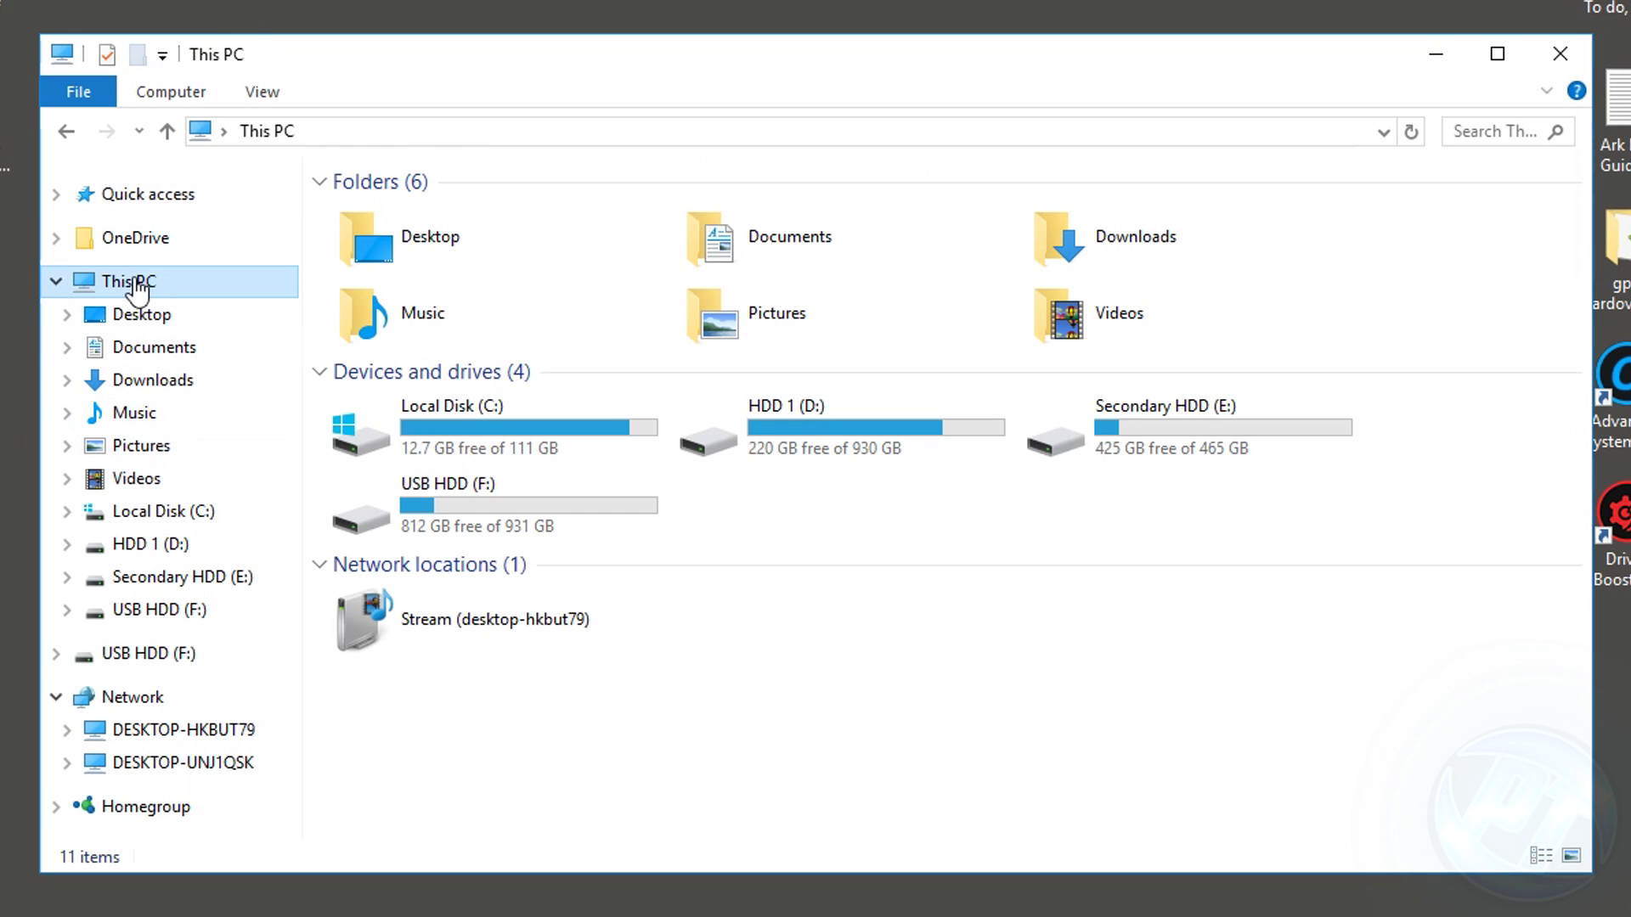
pyautogui.click(419, 433)
pyautogui.doubleClick(420, 432)
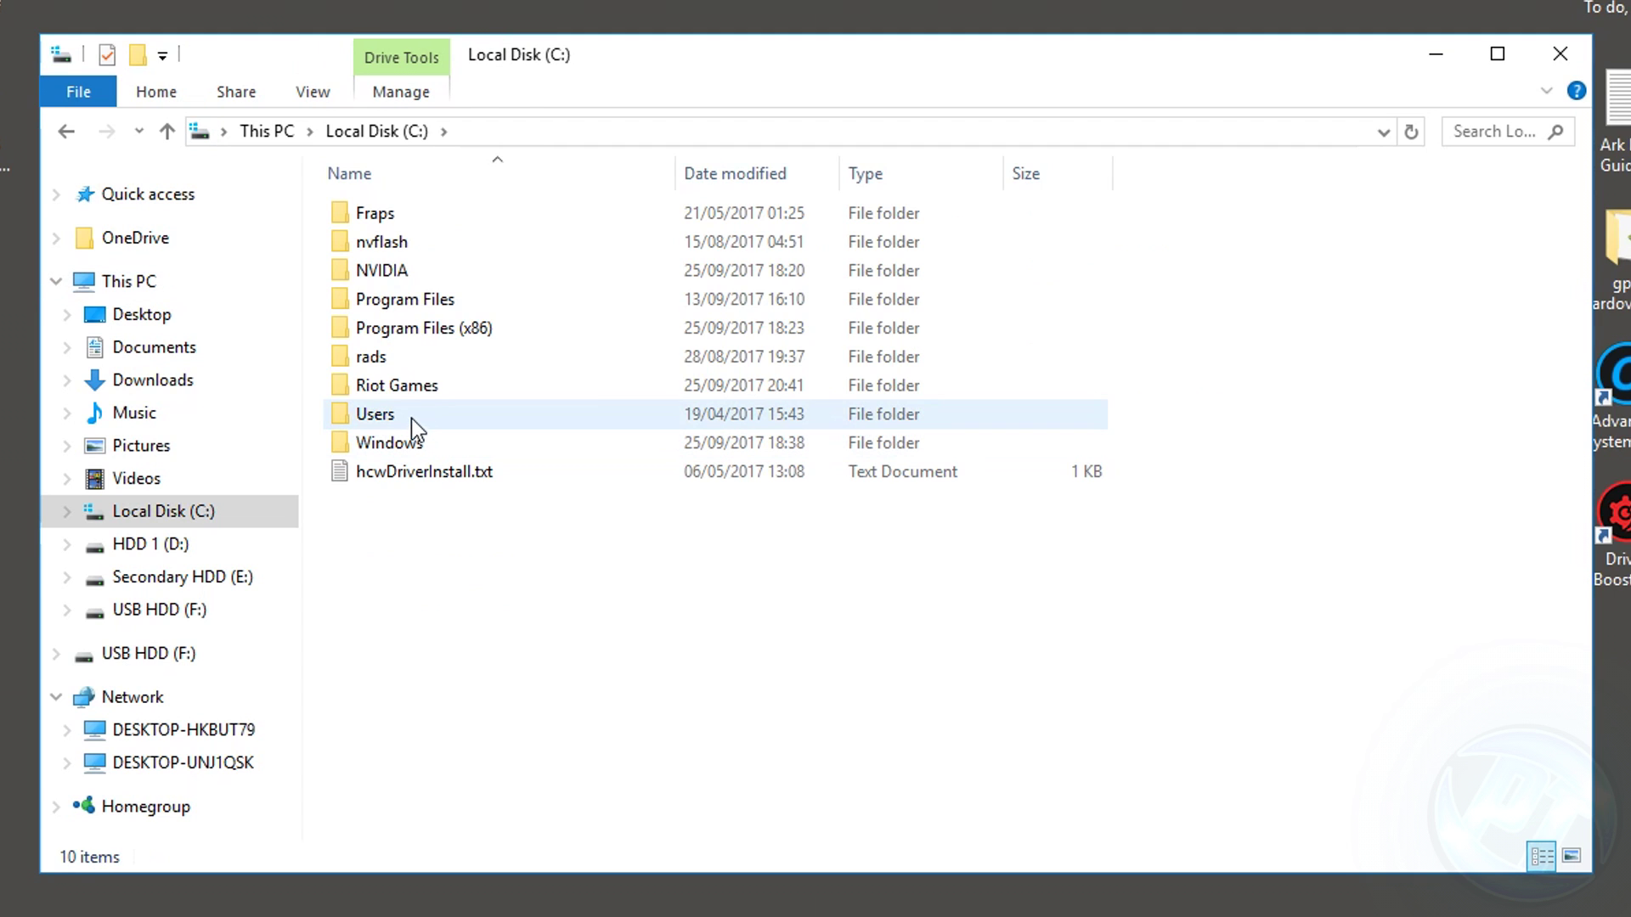
pyautogui.doubleClick(425, 386)
pyautogui.doubleClick(429, 214)
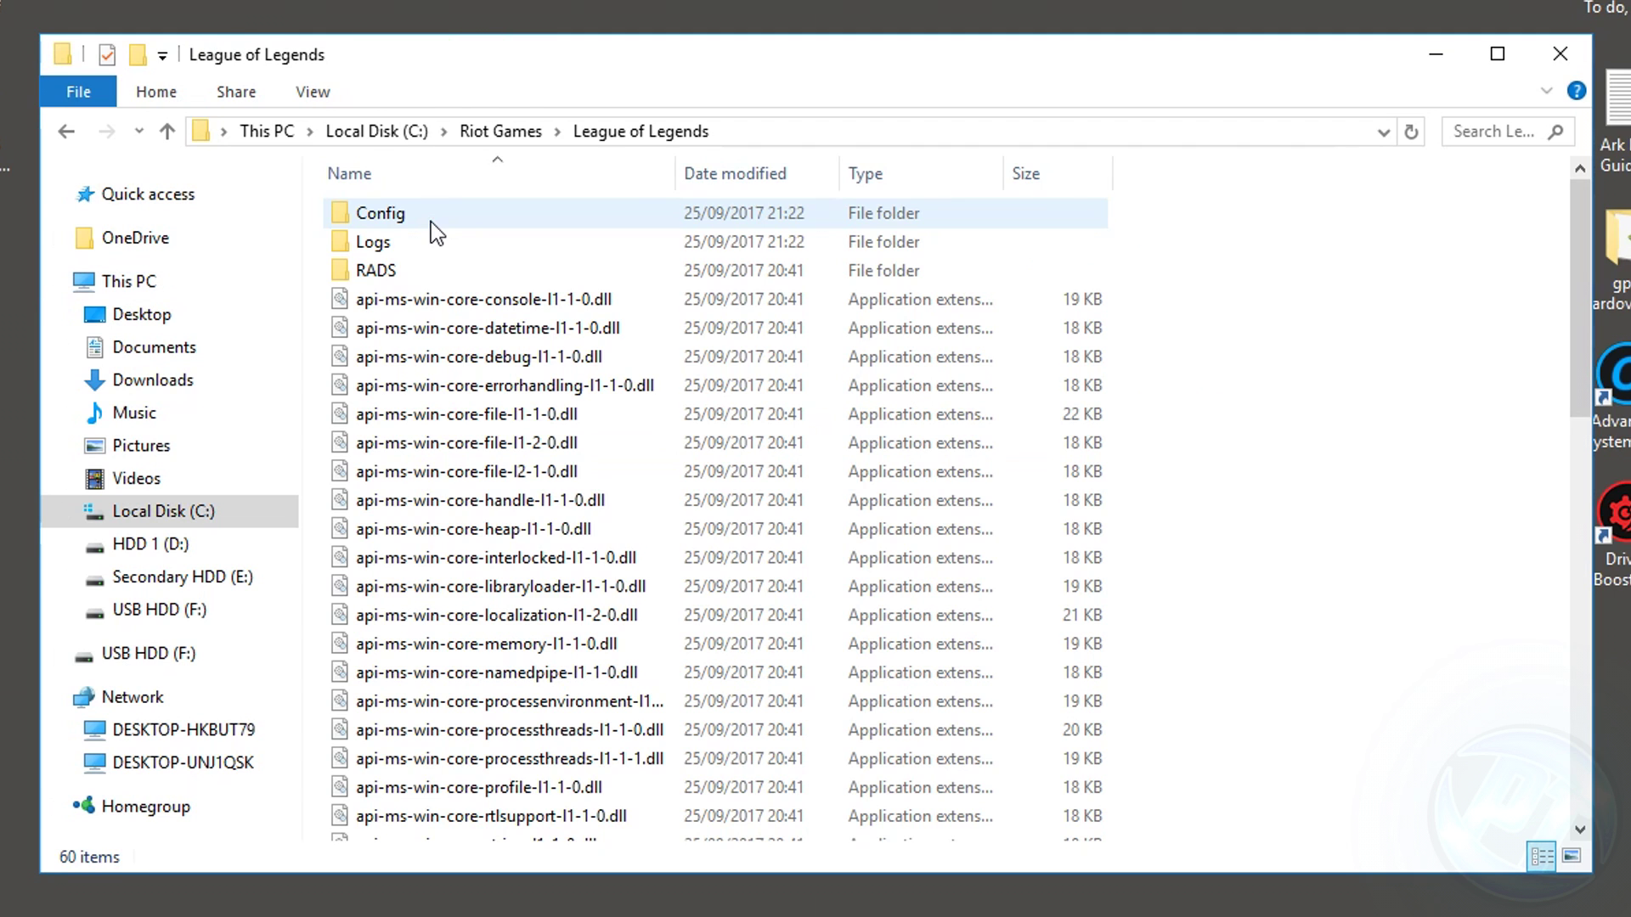
pyautogui.click(404, 217)
pyautogui.doubleClick(404, 217)
pyautogui.click(388, 216)
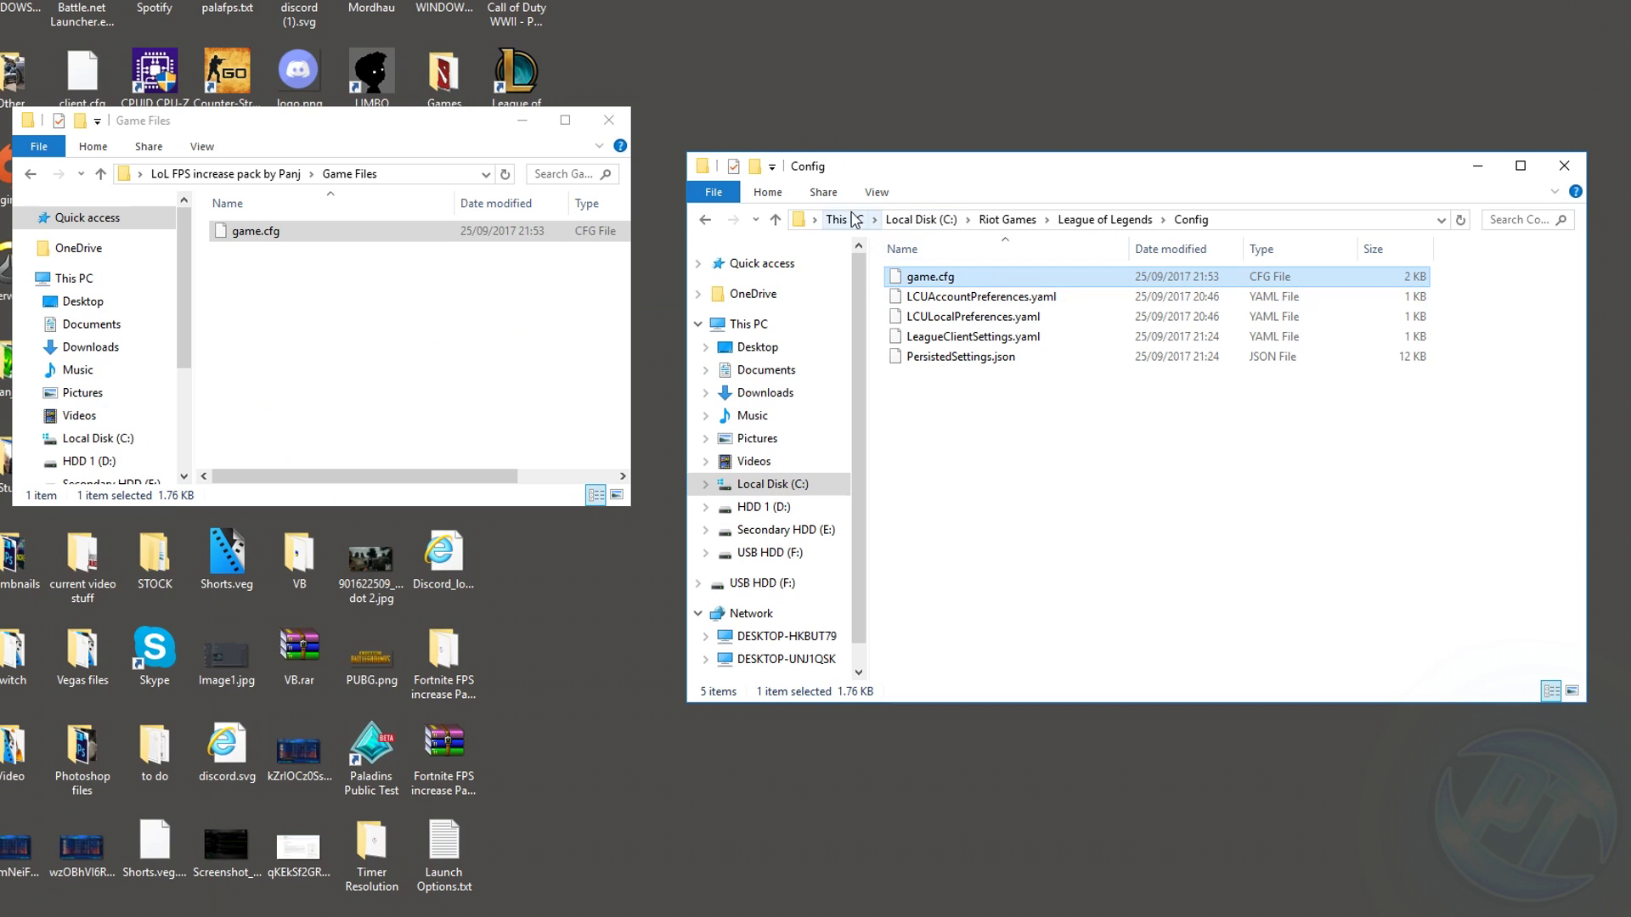
# - Move game.cfg from the pack's Game Files folder into the Config folder, replacing the existing file
pyautogui.click(251, 229)
pyautogui.moveTo(247, 237); pyautogui.dragTo(1024, 418)
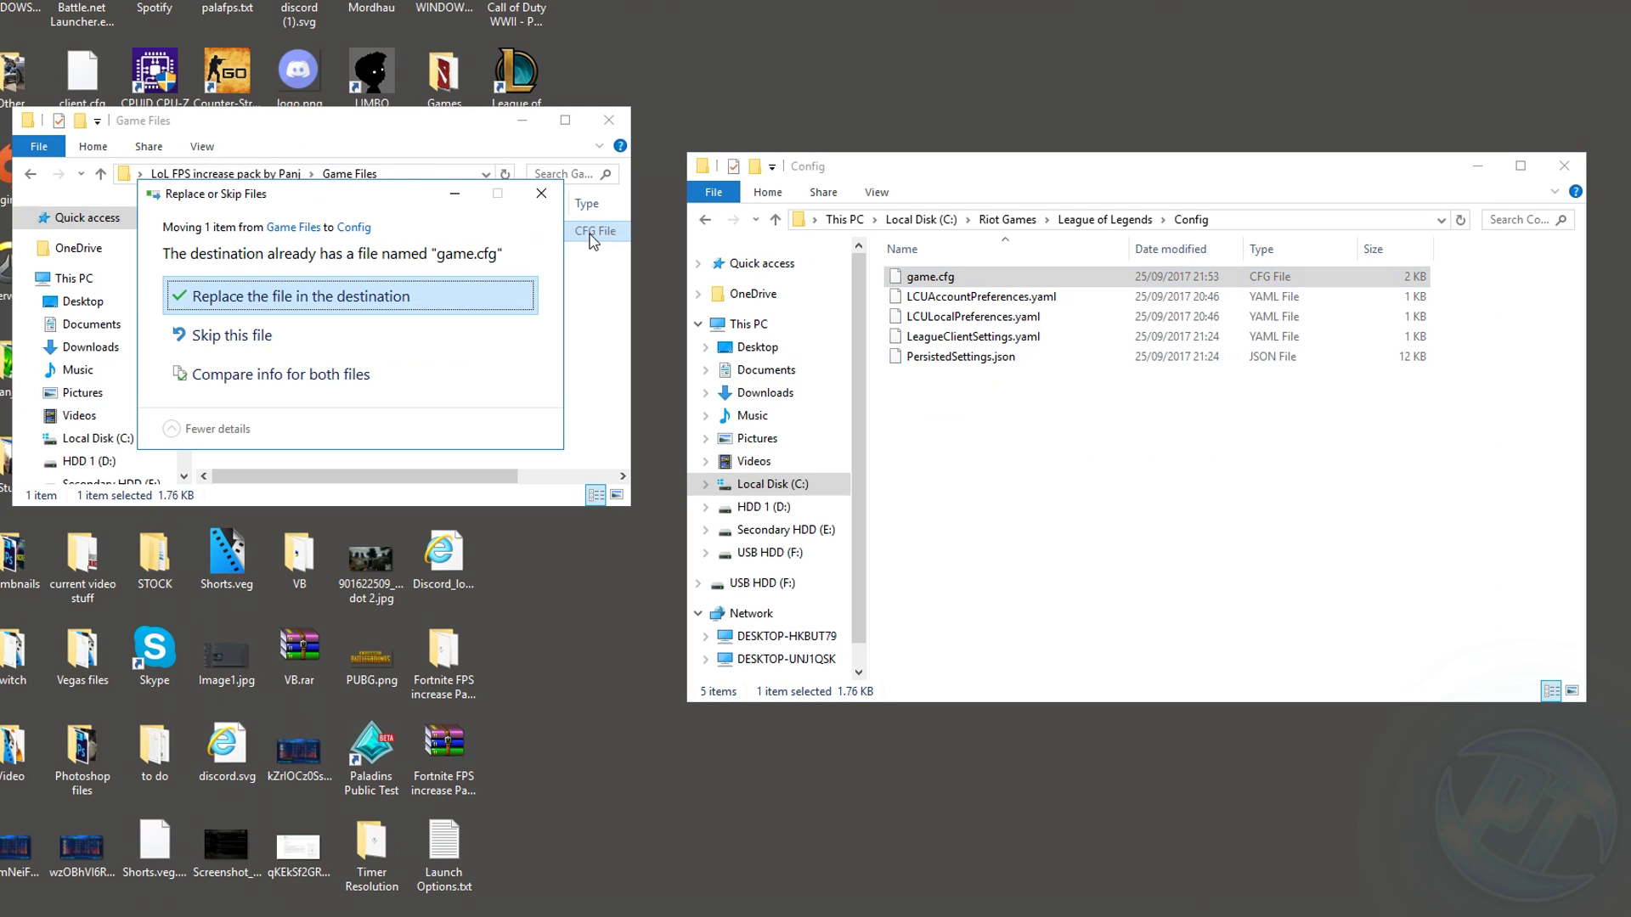
pyautogui.click(287, 294)
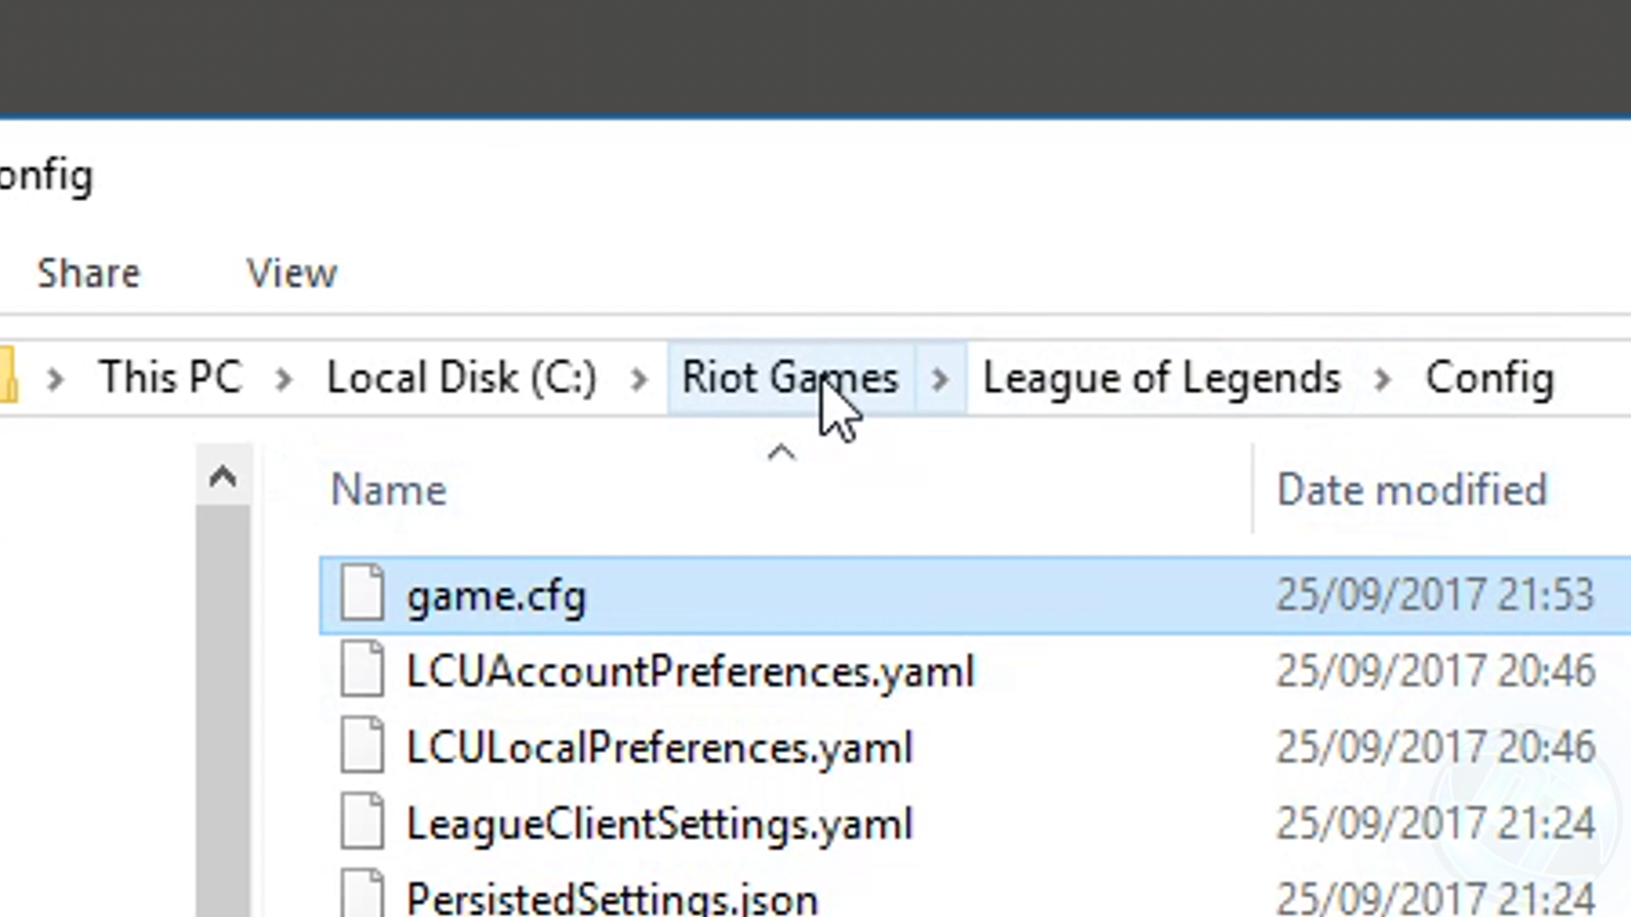
# - Return to the League of Legends folder and locate LeagueClient.exe, lol.launcher.admin.exe and lol.launcher.exe
pyautogui.click(988, 246)
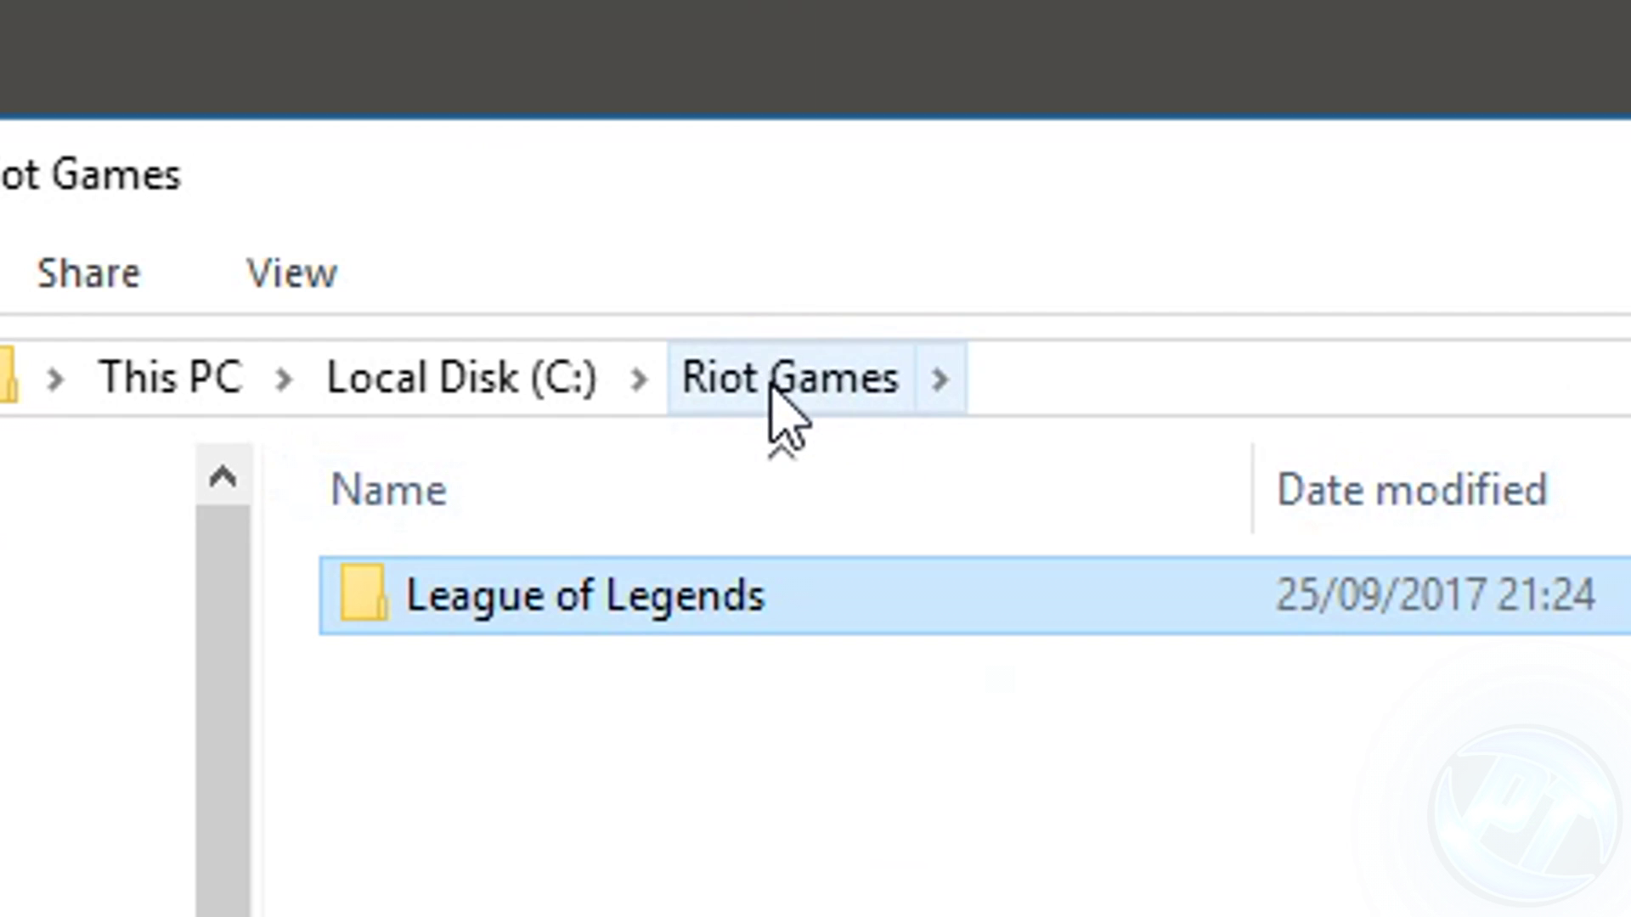
pyautogui.doubleClick(560, 594)
pyautogui.scroll(-5, 932, 364)
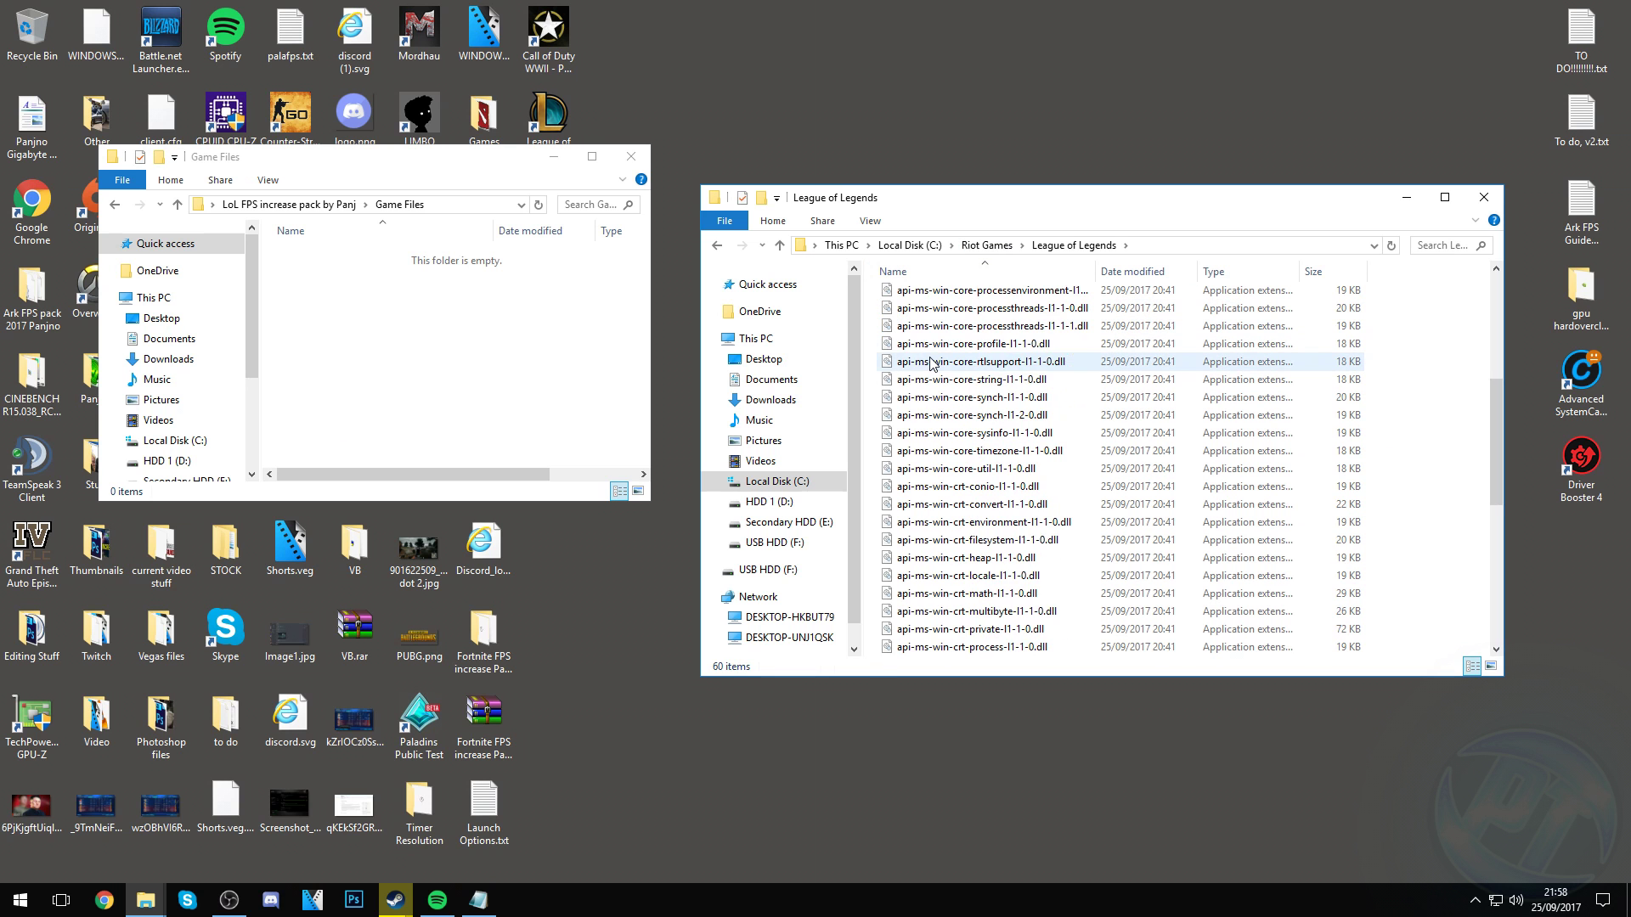
pyautogui.scroll(-7, 931, 364)
pyautogui.click(927, 430)
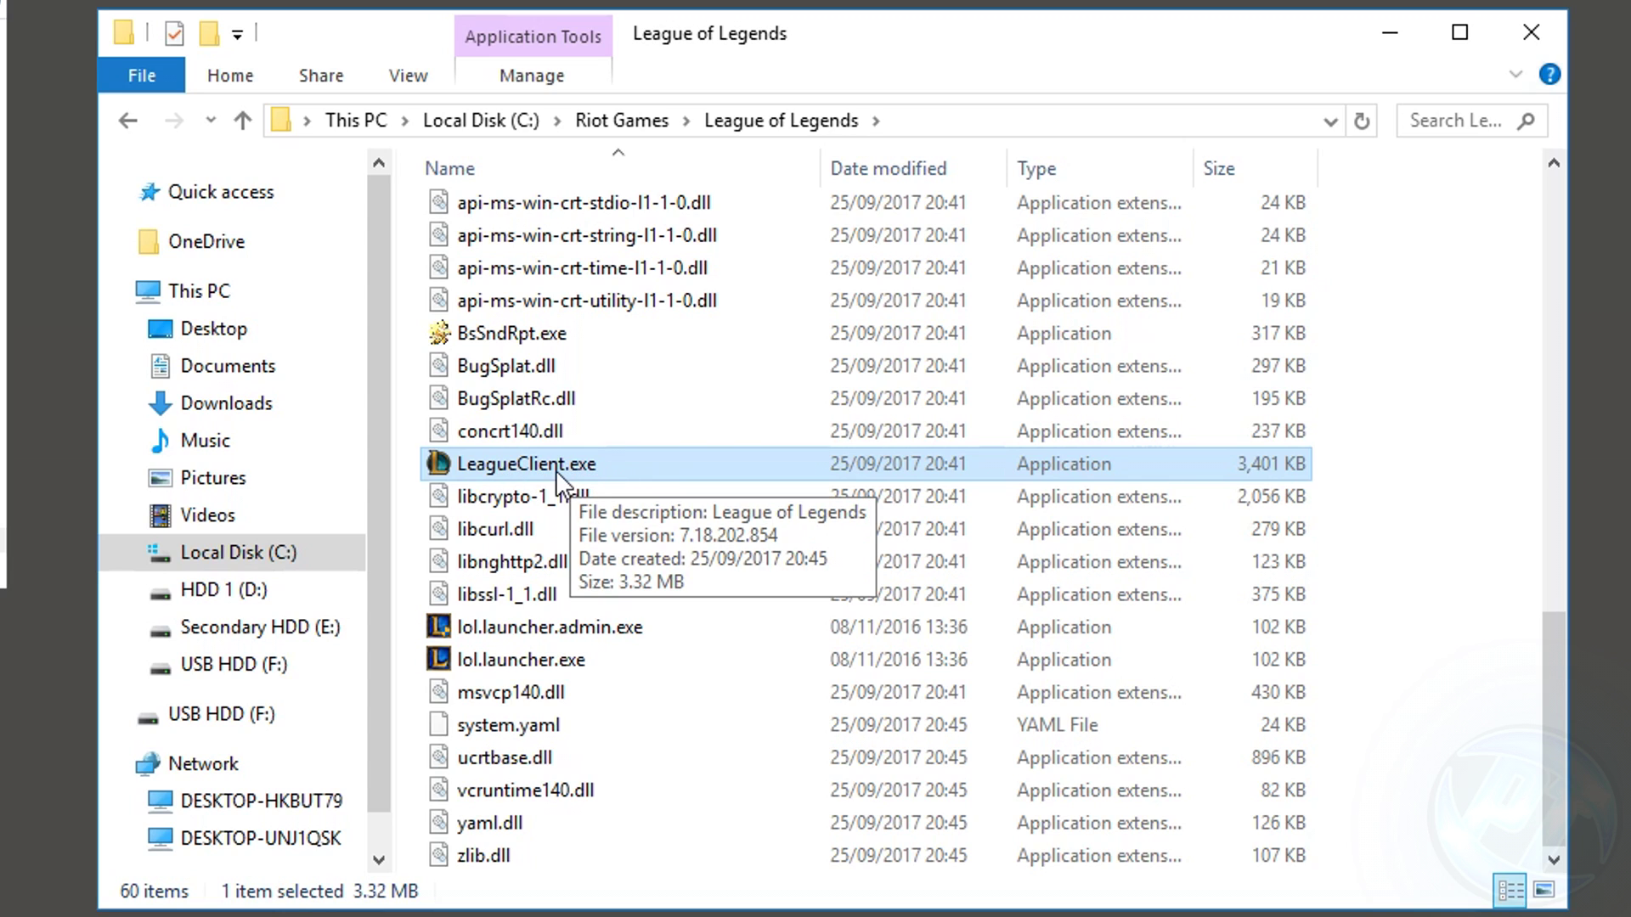
pyautogui.click(561, 630)
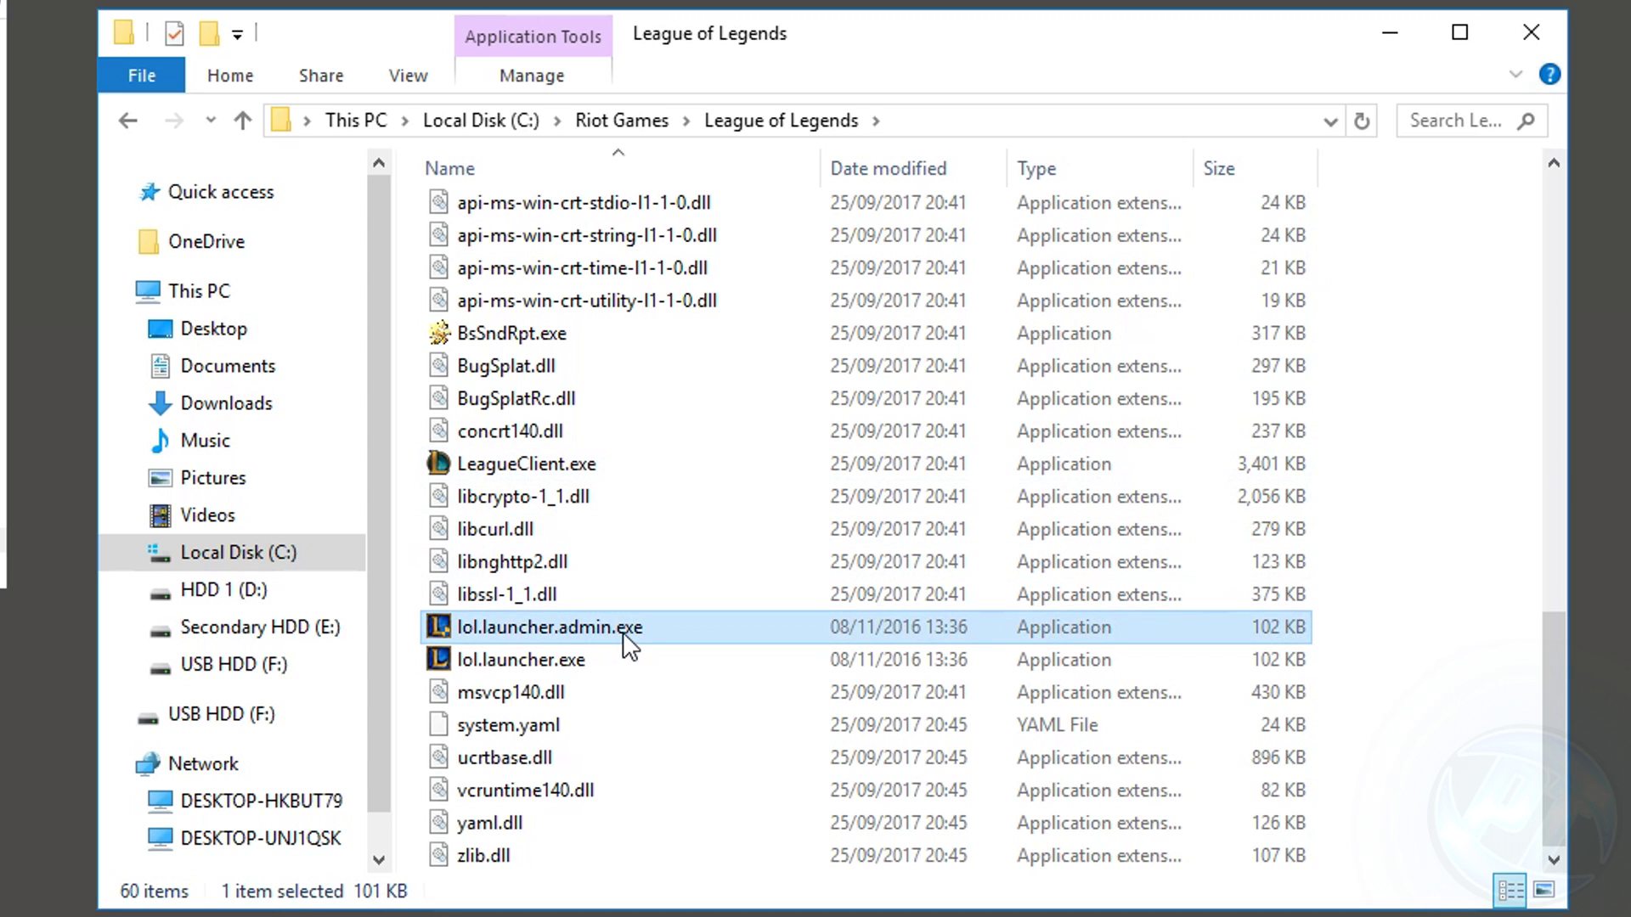
pyautogui.click(548, 662)
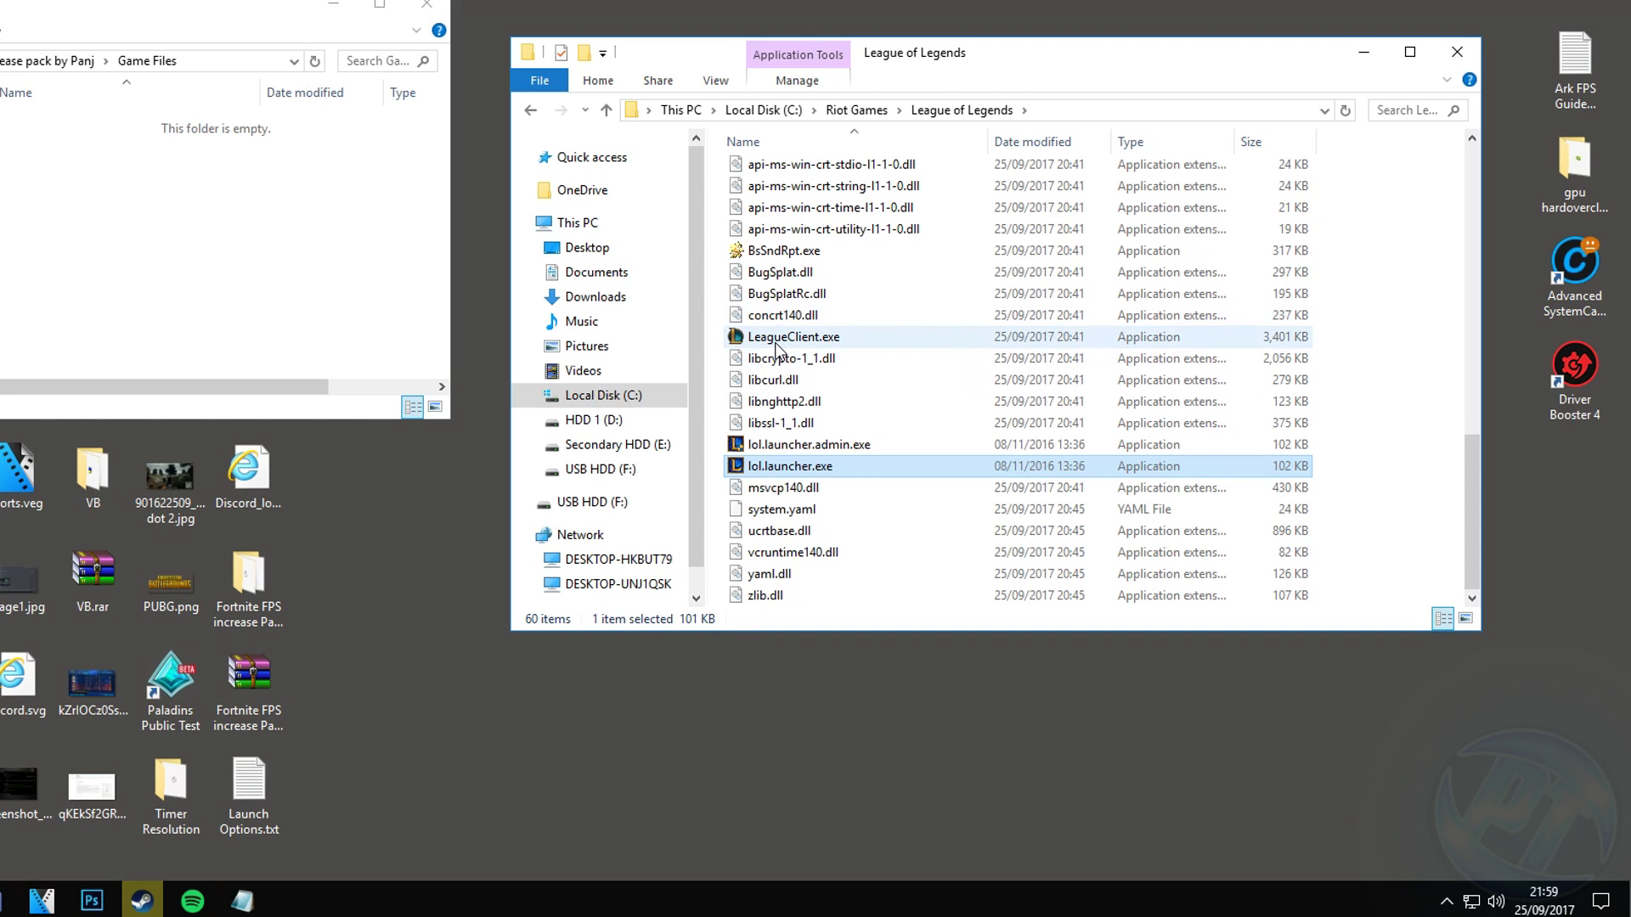
# - Set LeagueClient.exe compatibility to override high DPI scaling, performed by Application, and disable full-screen optimisations
pyautogui.click(788, 339)
pyautogui.rightClick(797, 341)
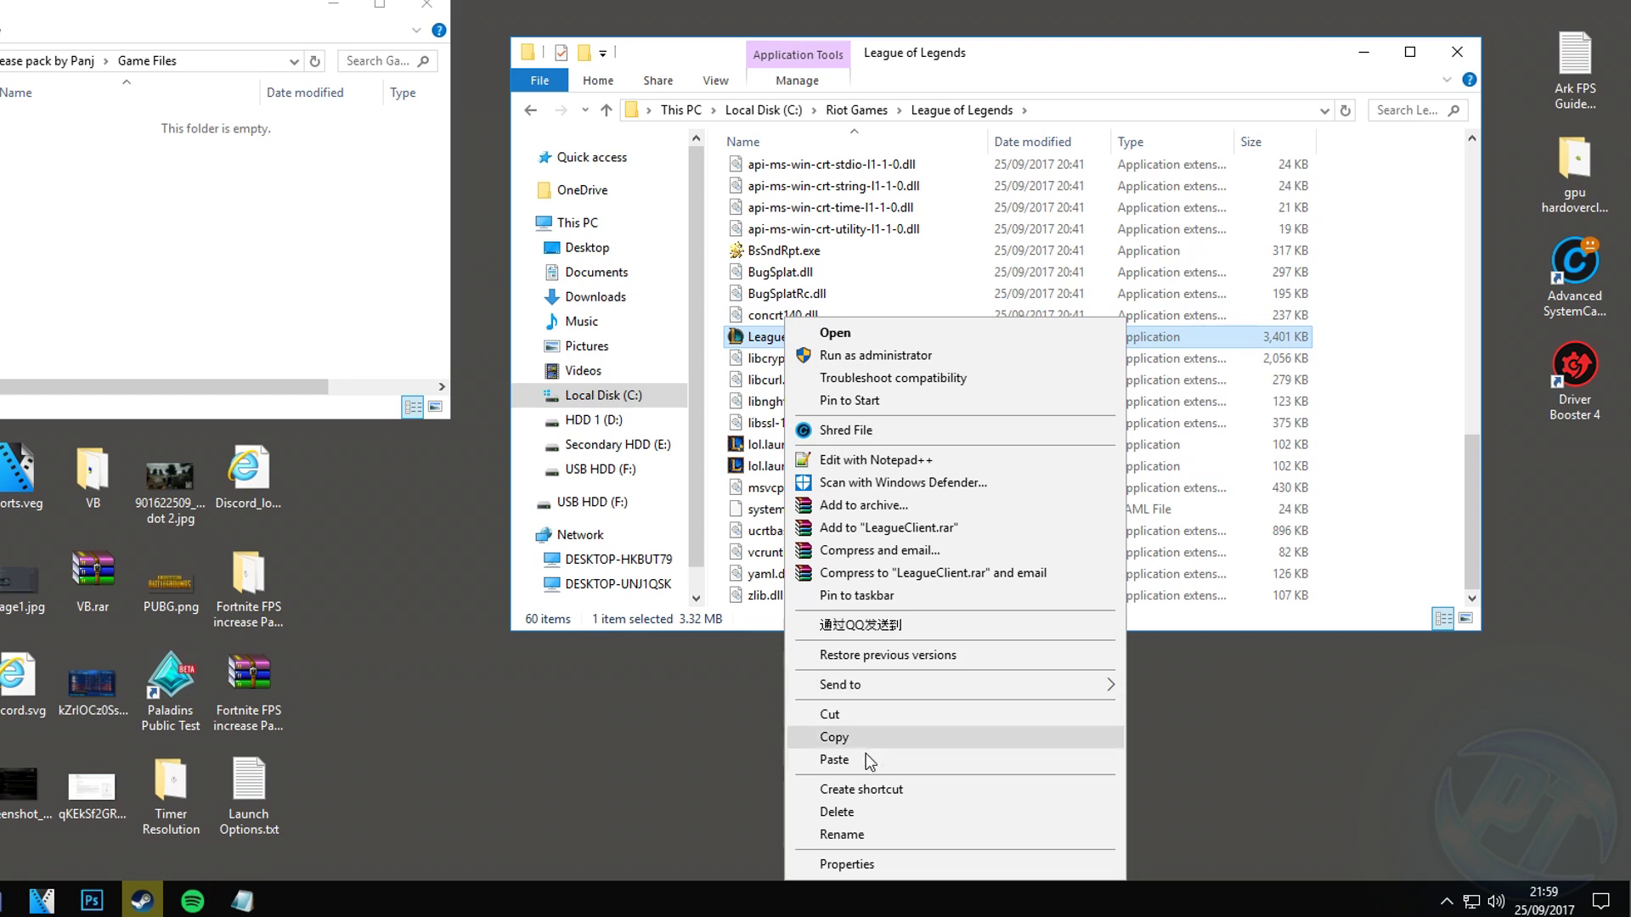
pyautogui.click(838, 867)
pyautogui.click(980, 374)
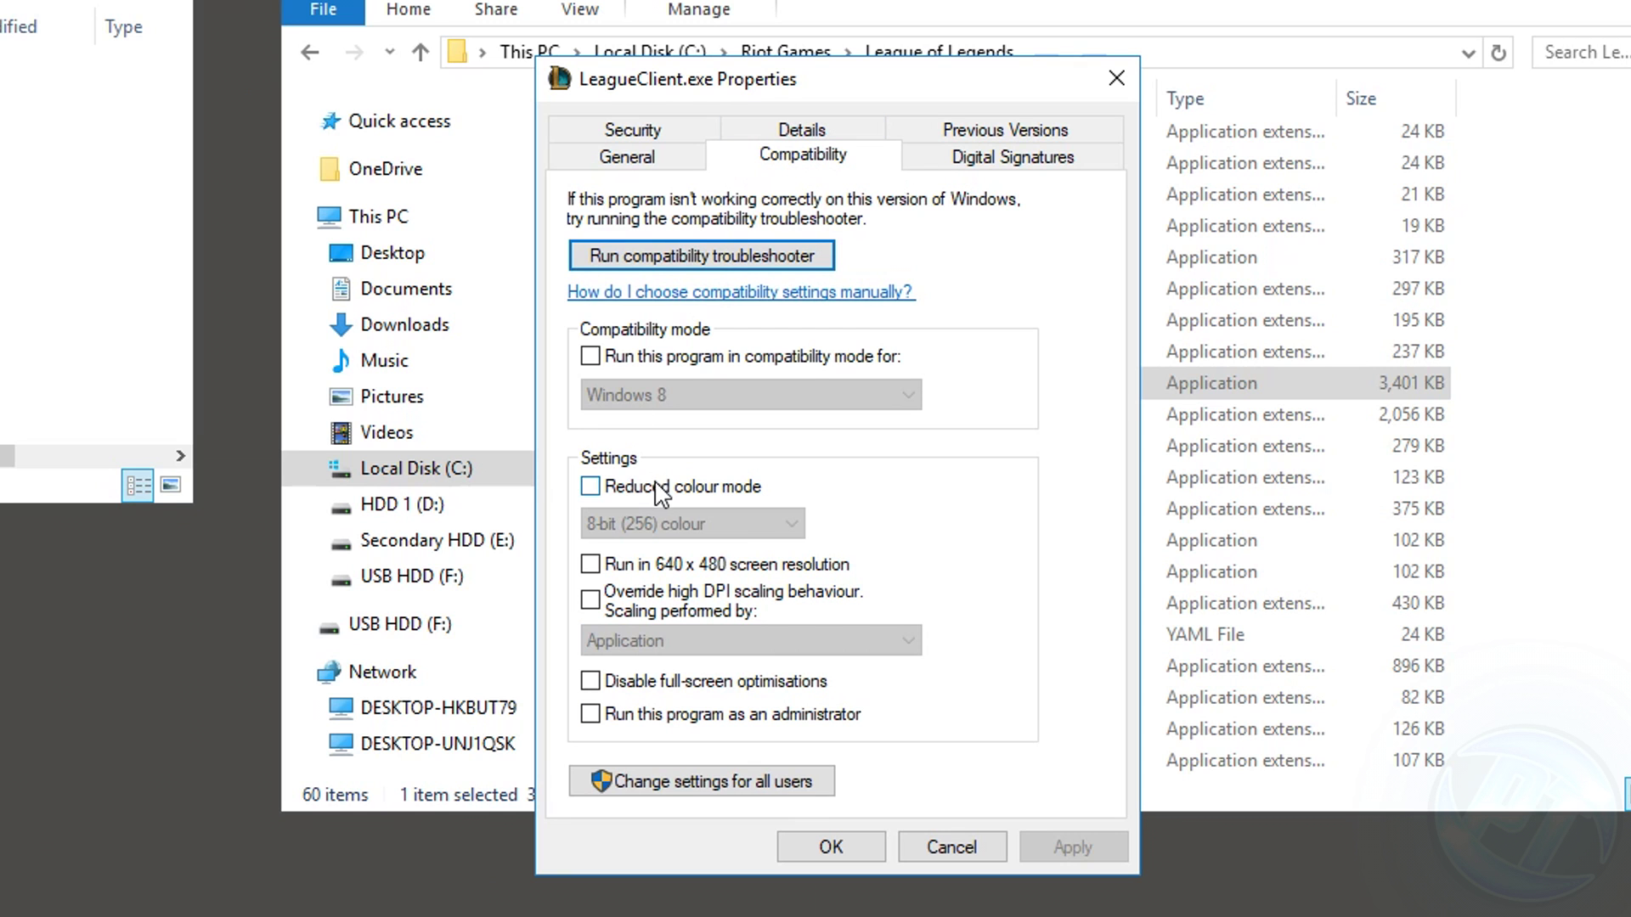
pyautogui.click(886, 555)
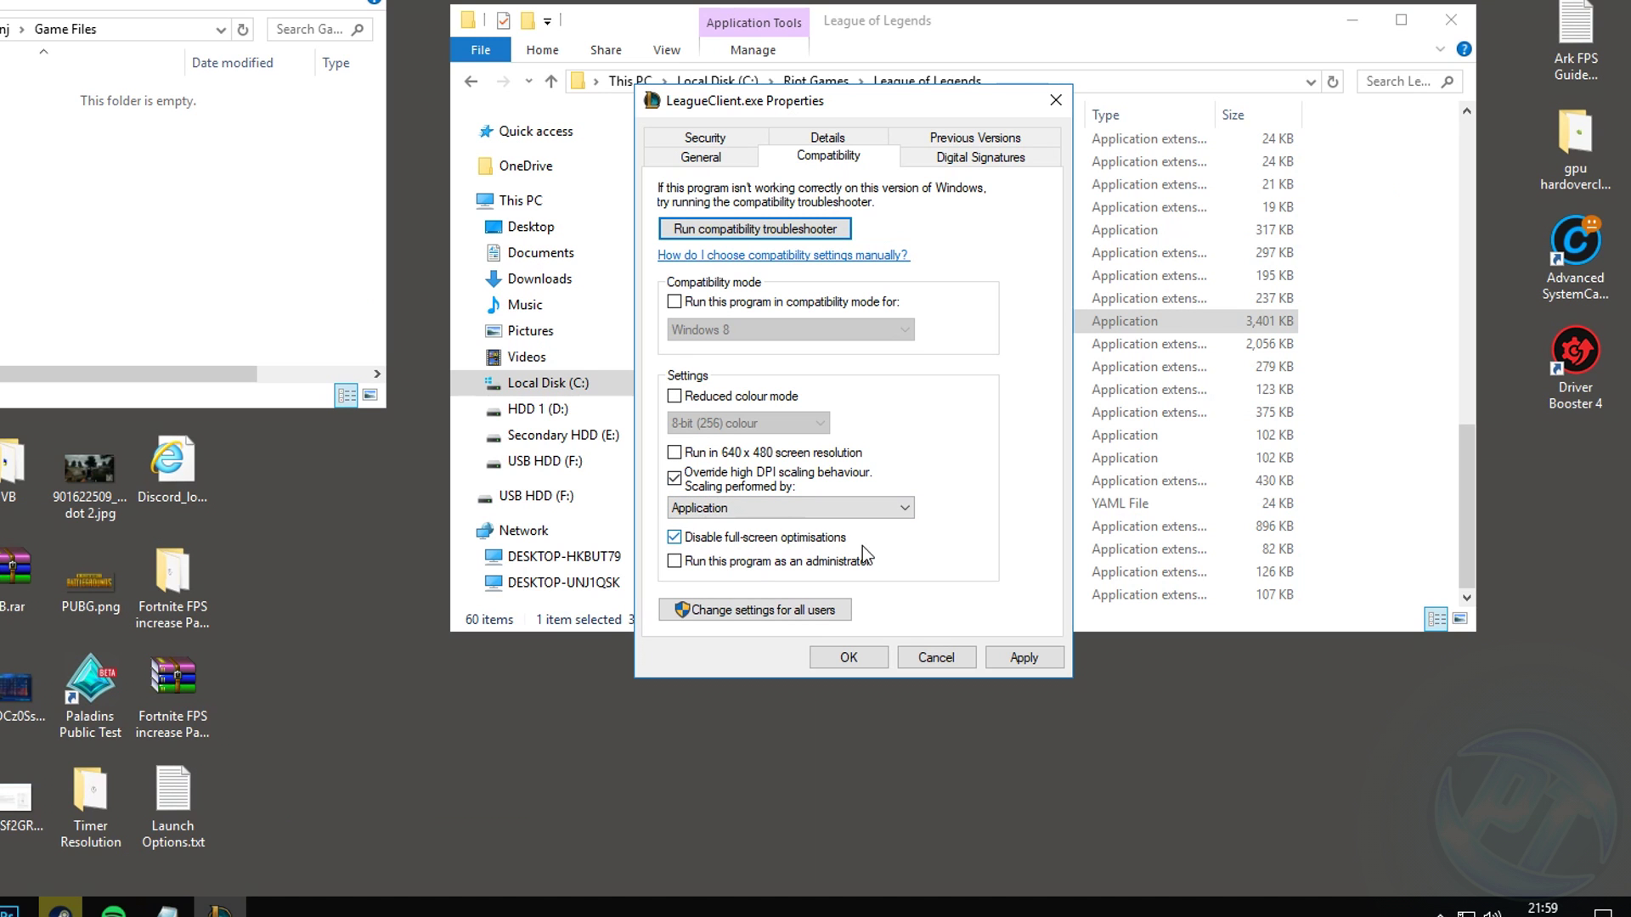
pyautogui.click(849, 657)
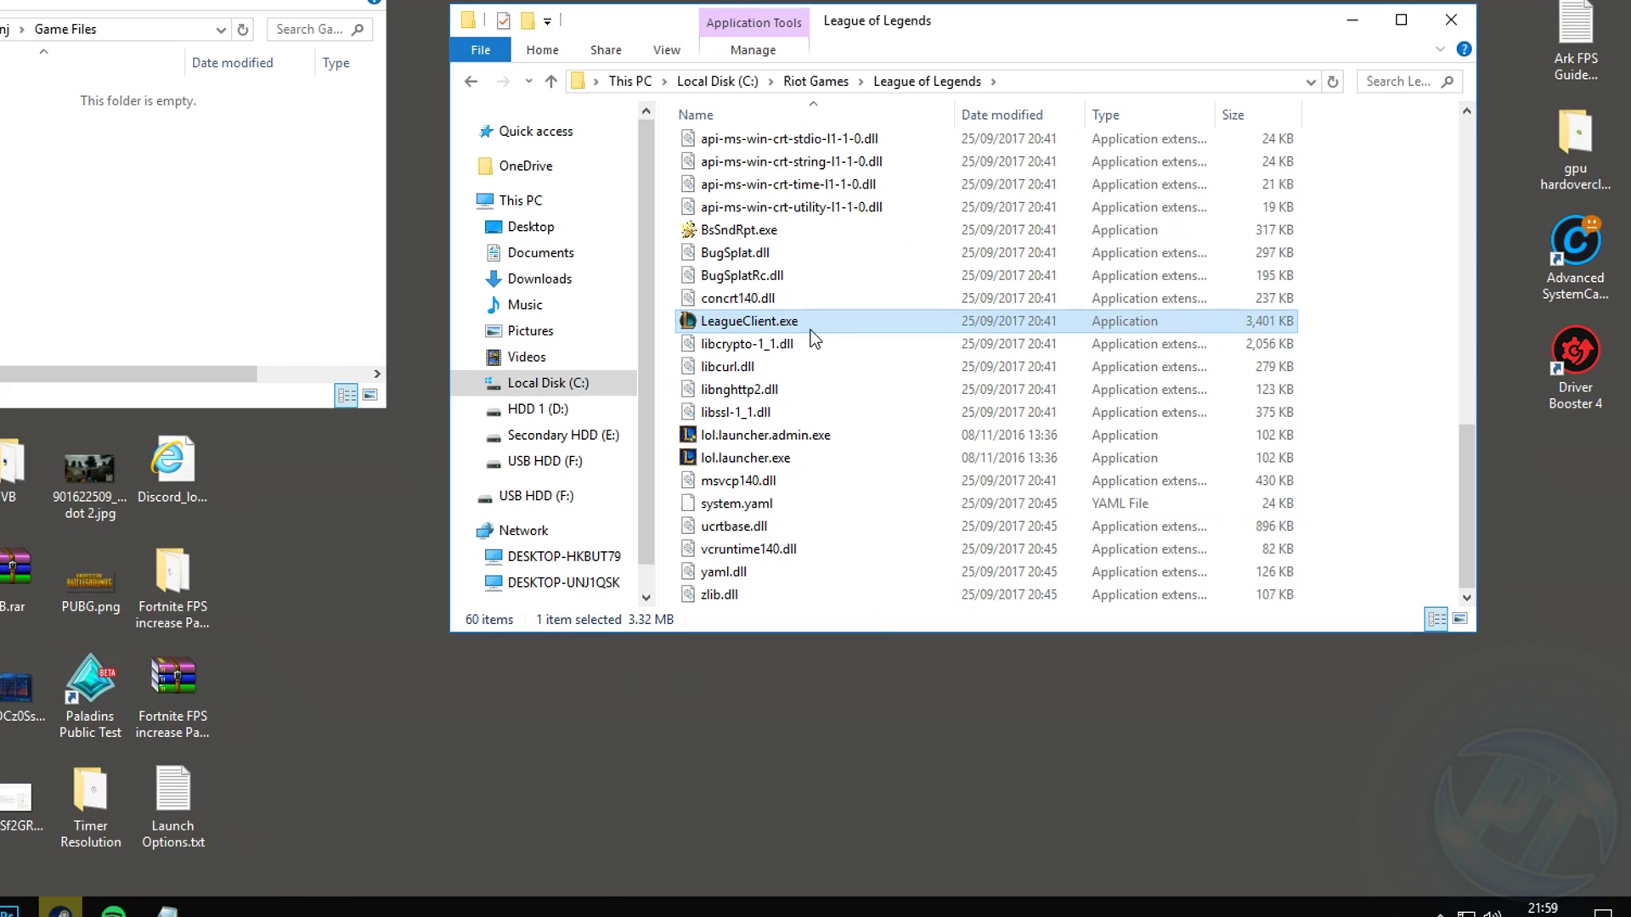
# - Set lol.launcher.admin.exe compatibility to override high DPI scaling, performed by Application, and disable full-screen optimisations
pyautogui.rightClick(748, 441)
pyautogui.click(769, 416)
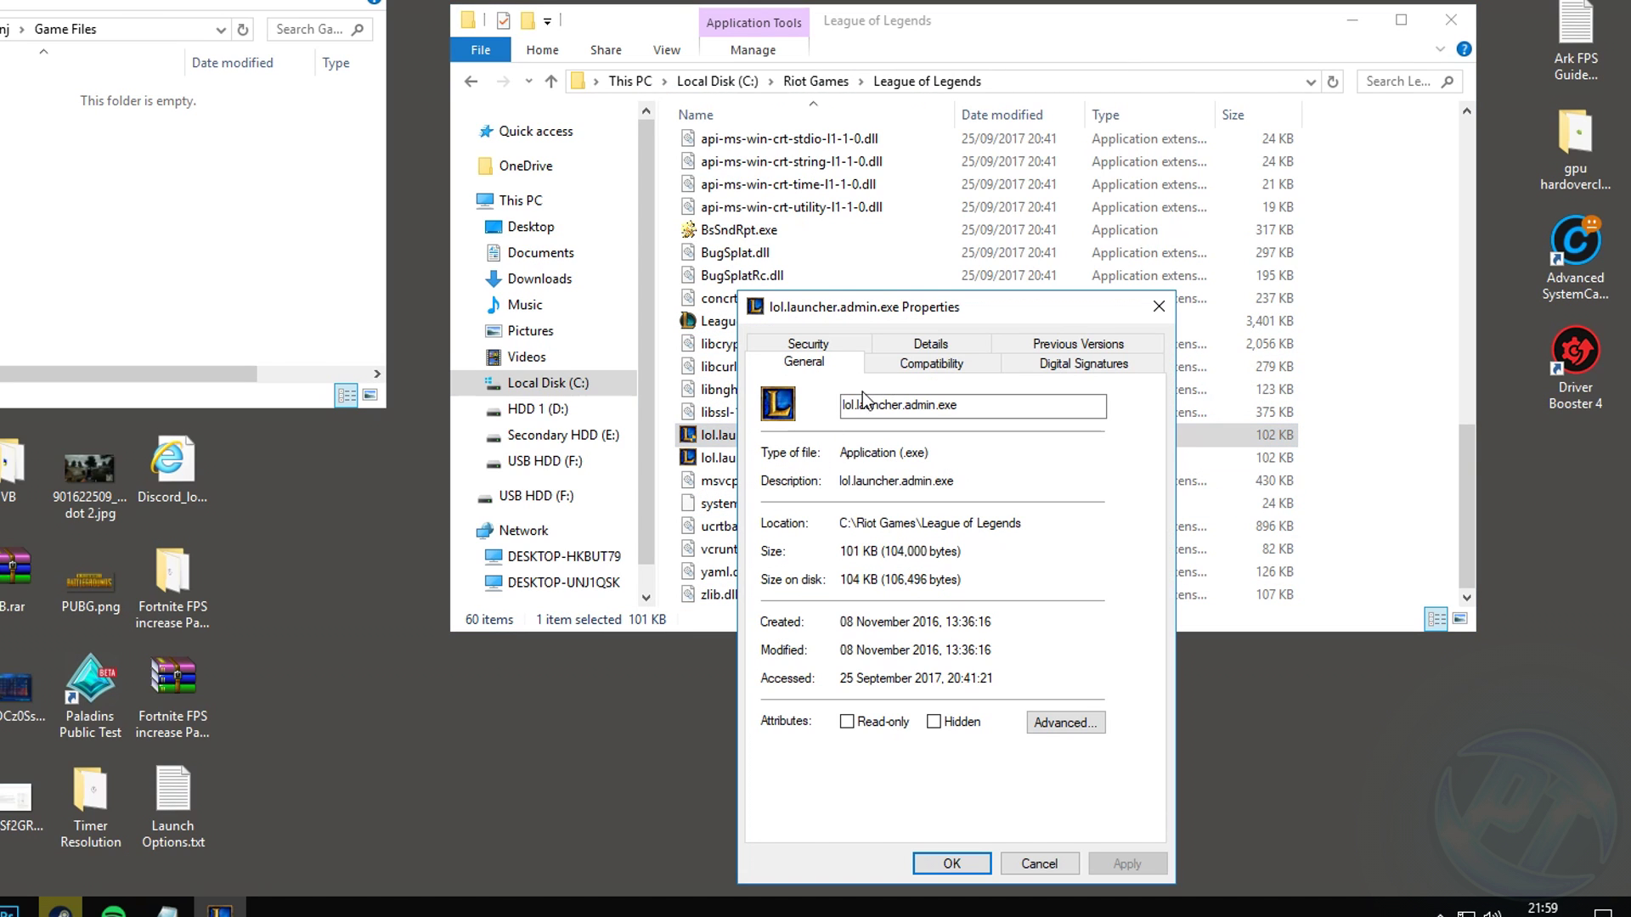
pyautogui.click(900, 367)
pyautogui.click(803, 685)
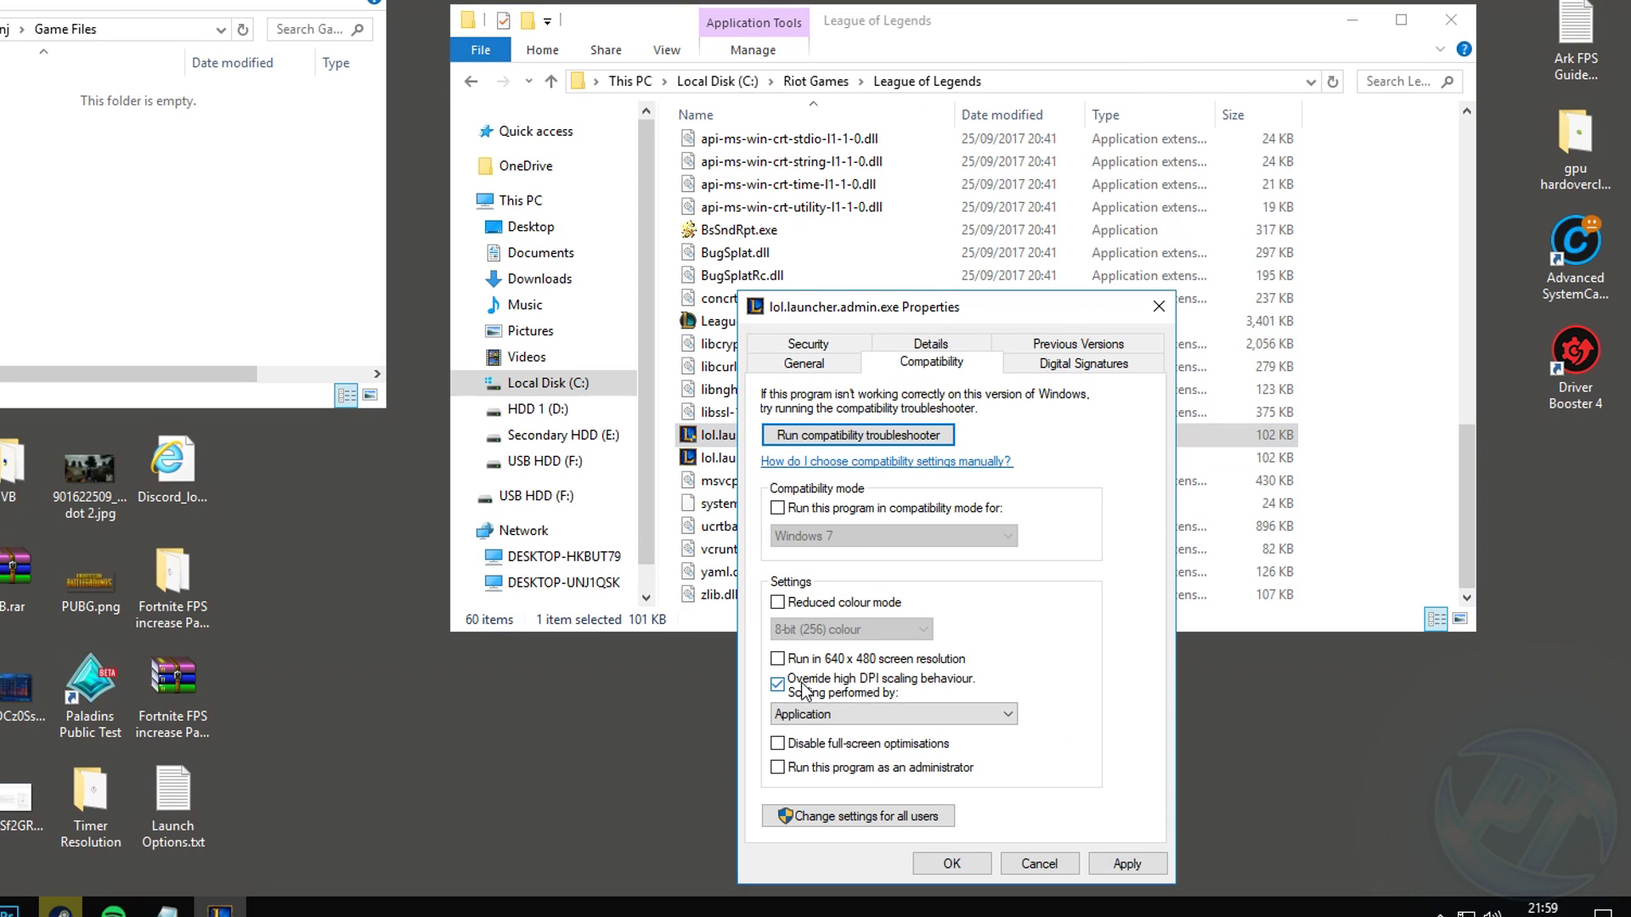
pyautogui.click(1126, 864)
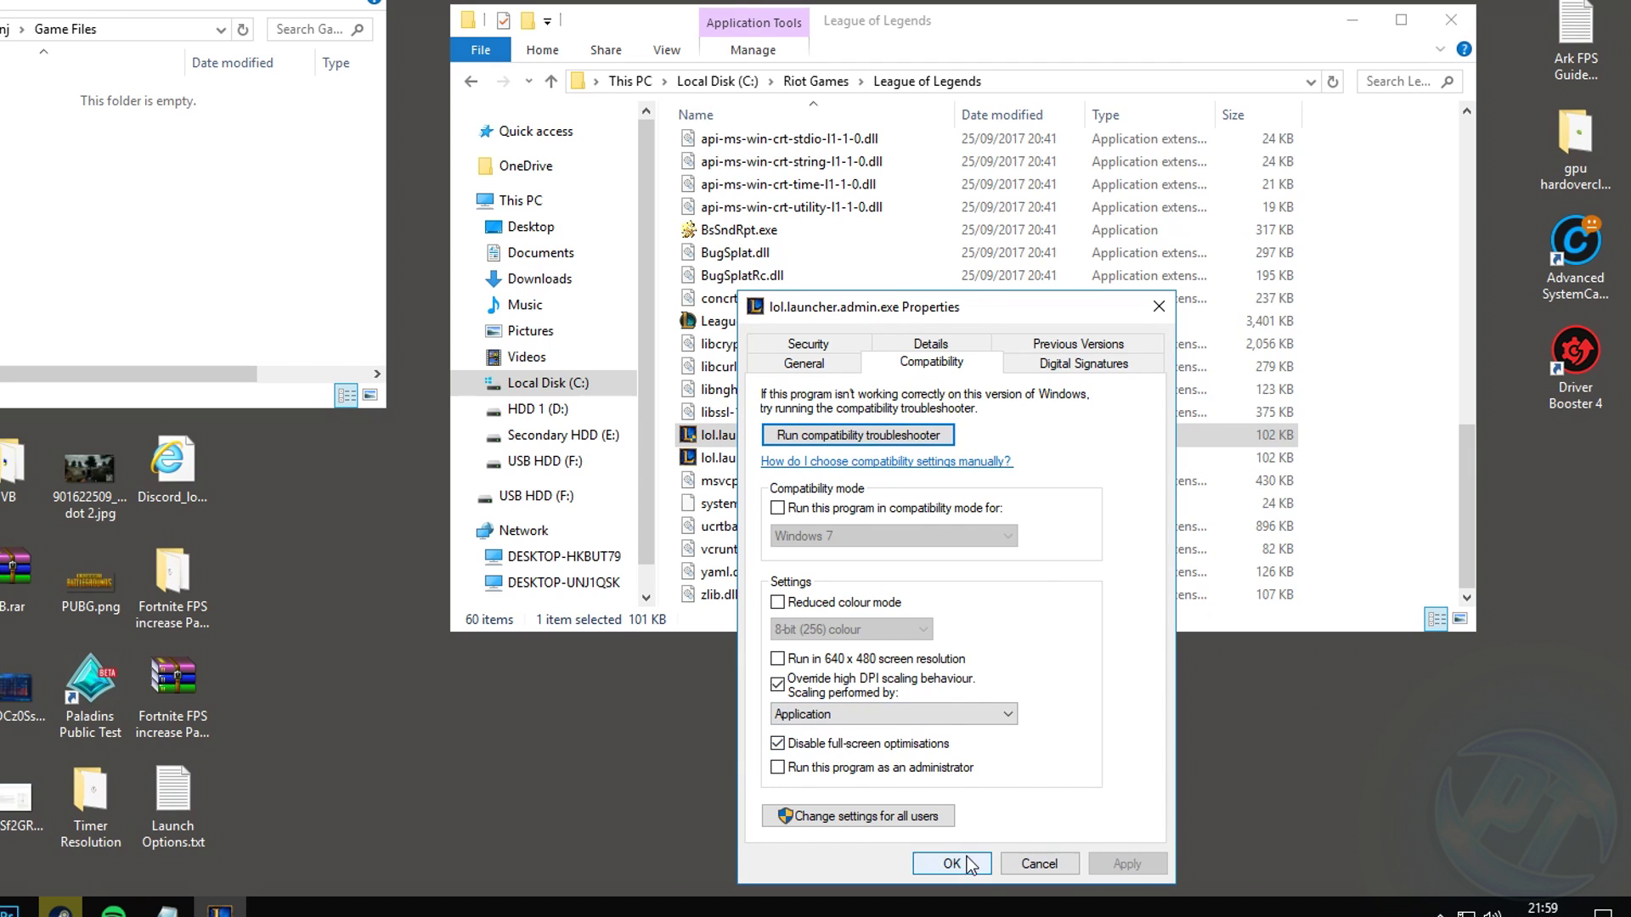
pyautogui.click(951, 864)
# - Set lol.launcher.exe compatibility to override high DPI scaling behaviour, with scaling performed by Application
pyautogui.click(748, 459)
pyautogui.rightClick(749, 459)
pyautogui.click(785, 442)
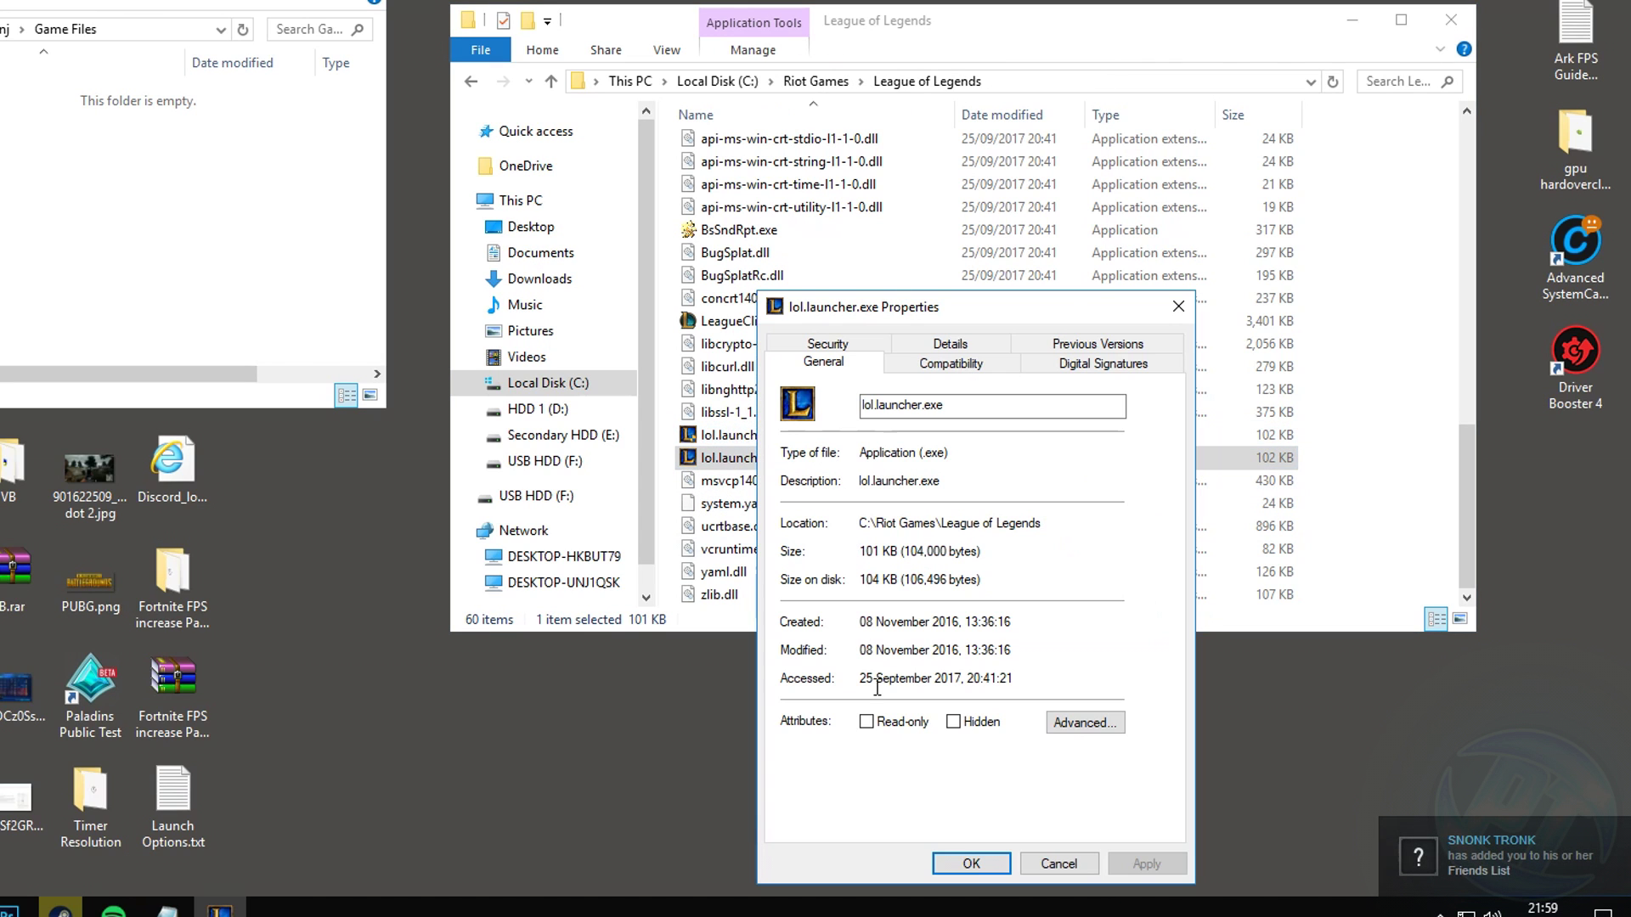
pyautogui.click(951, 363)
pyautogui.click(840, 679)
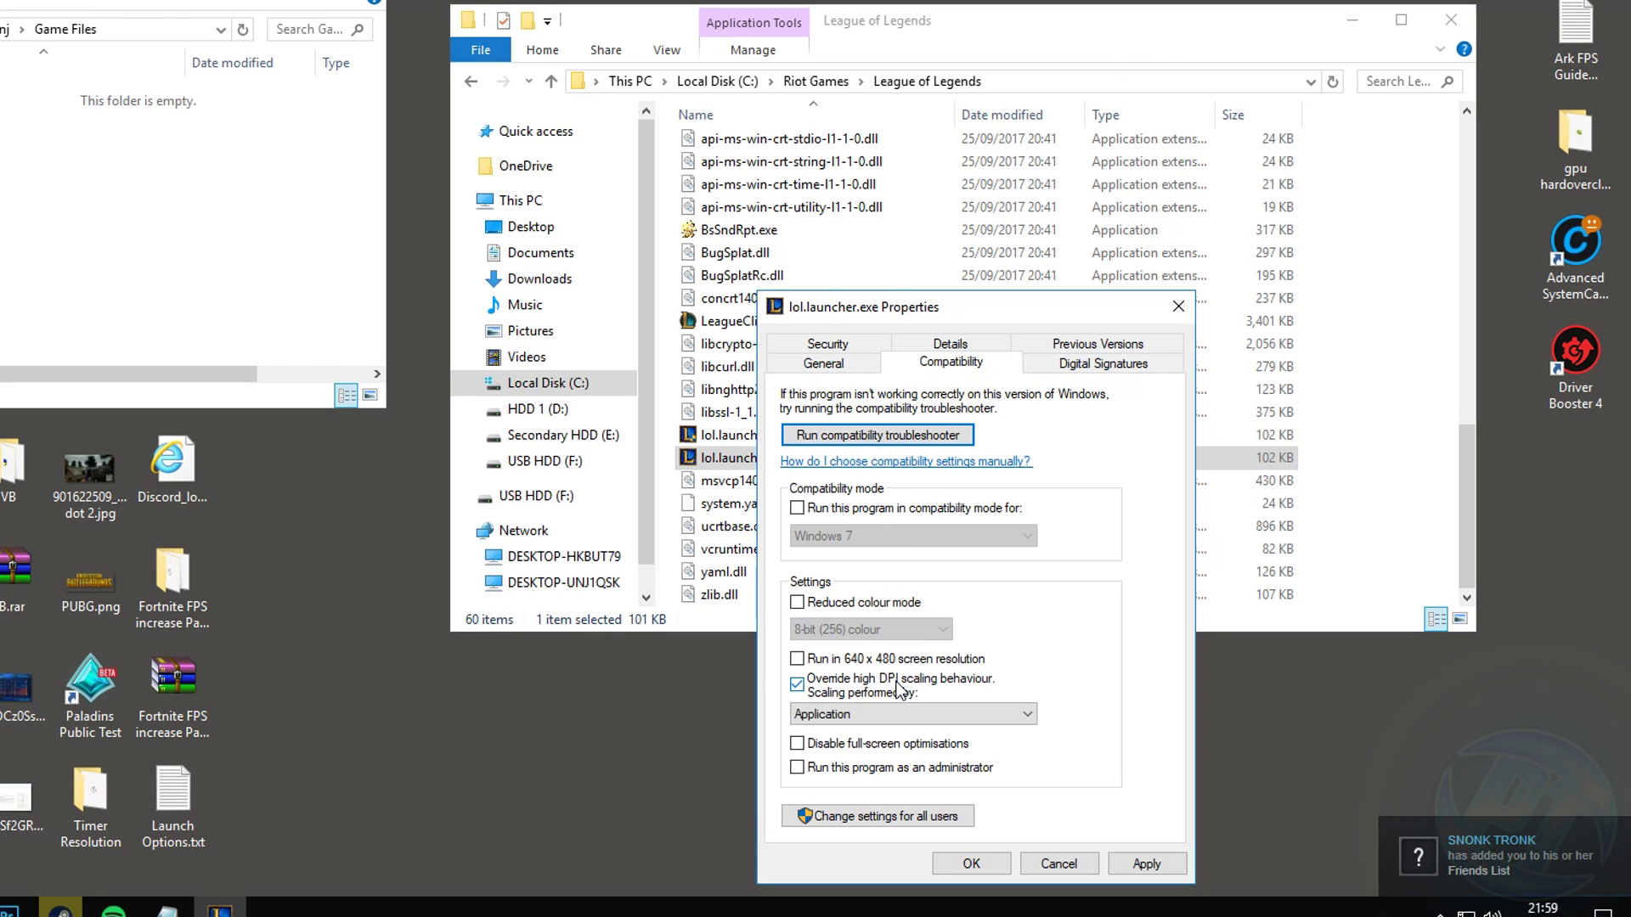
pyautogui.click(1146, 864)
pyautogui.click(994, 867)
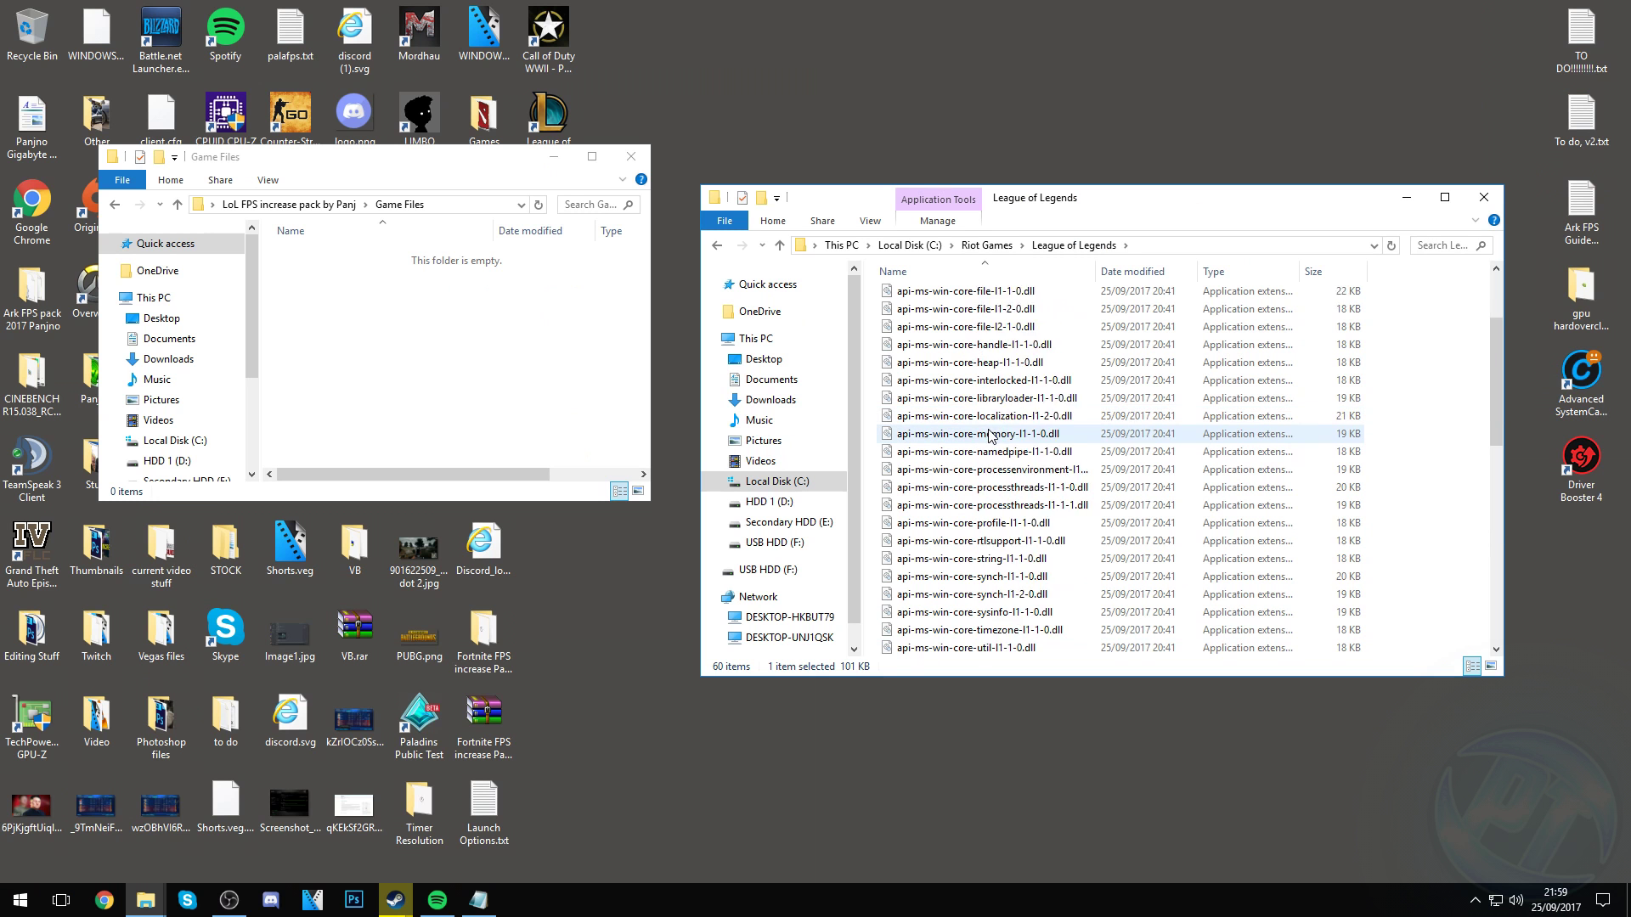
# - Close the League of Legends and Game Files folder windows
pyautogui.scroll(10, 742, 164)
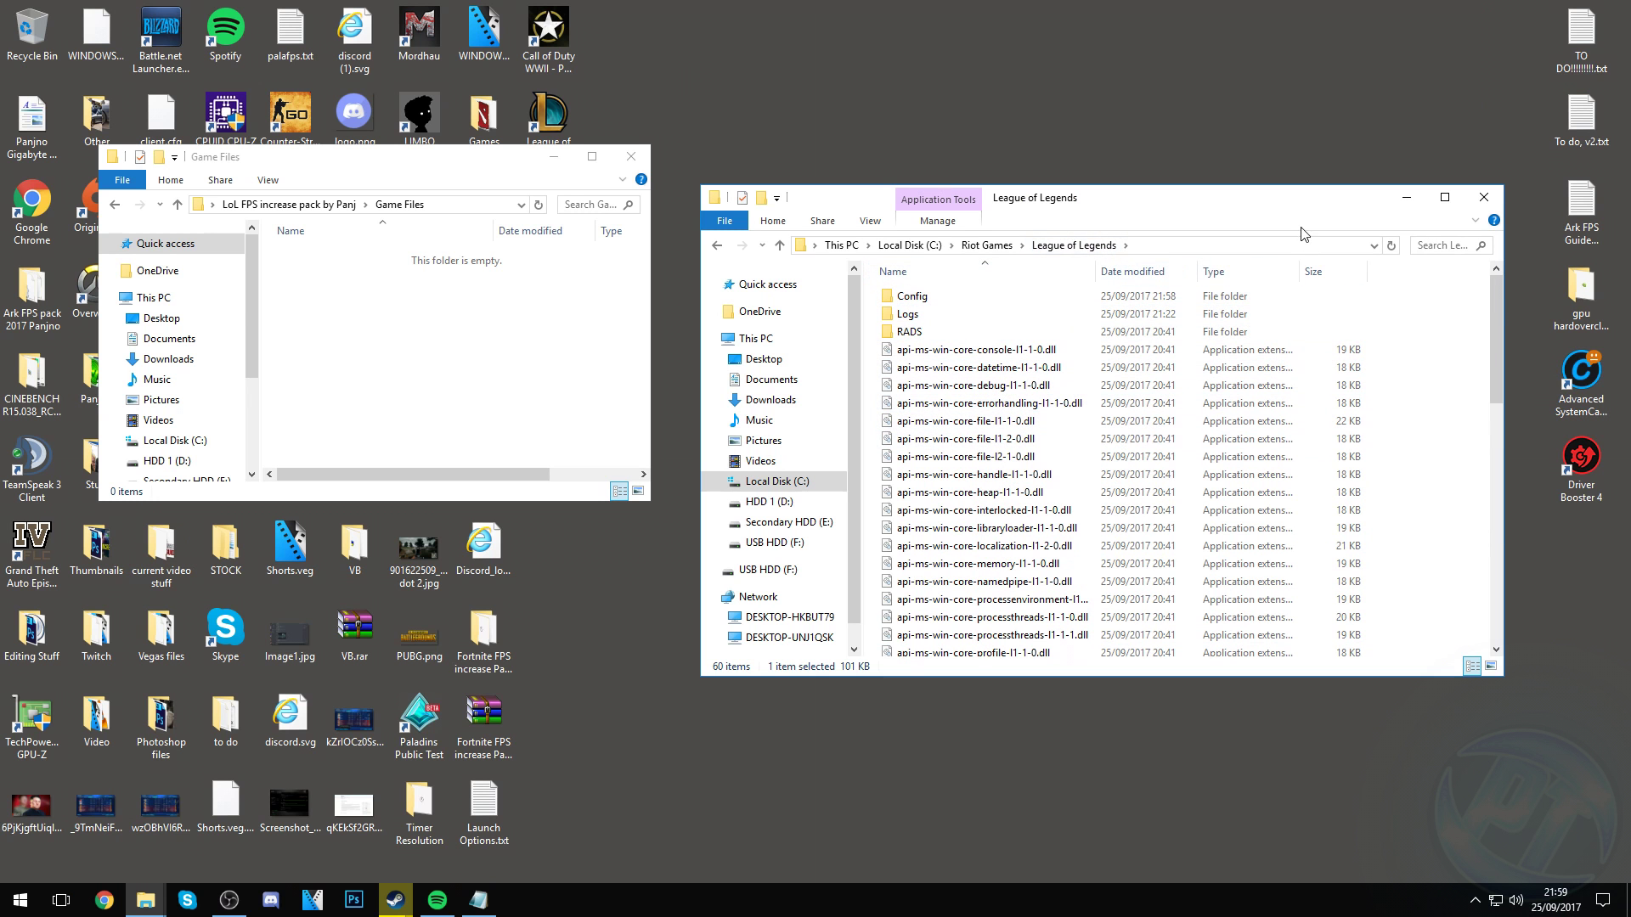
pyautogui.click(1481, 202)
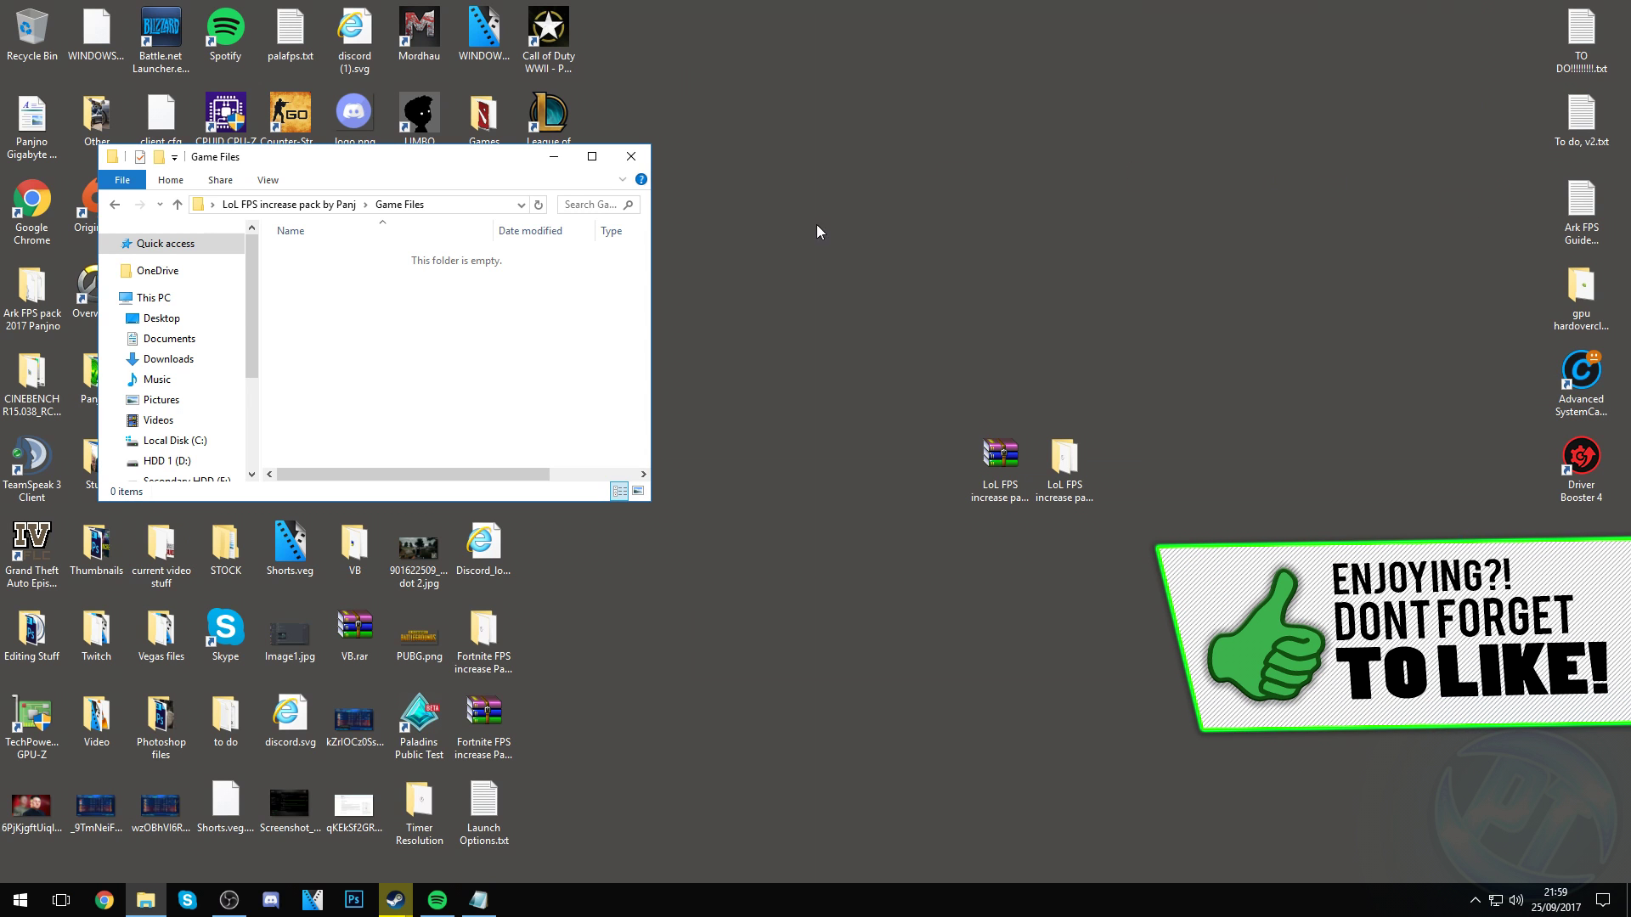
pyautogui.click(632, 157)
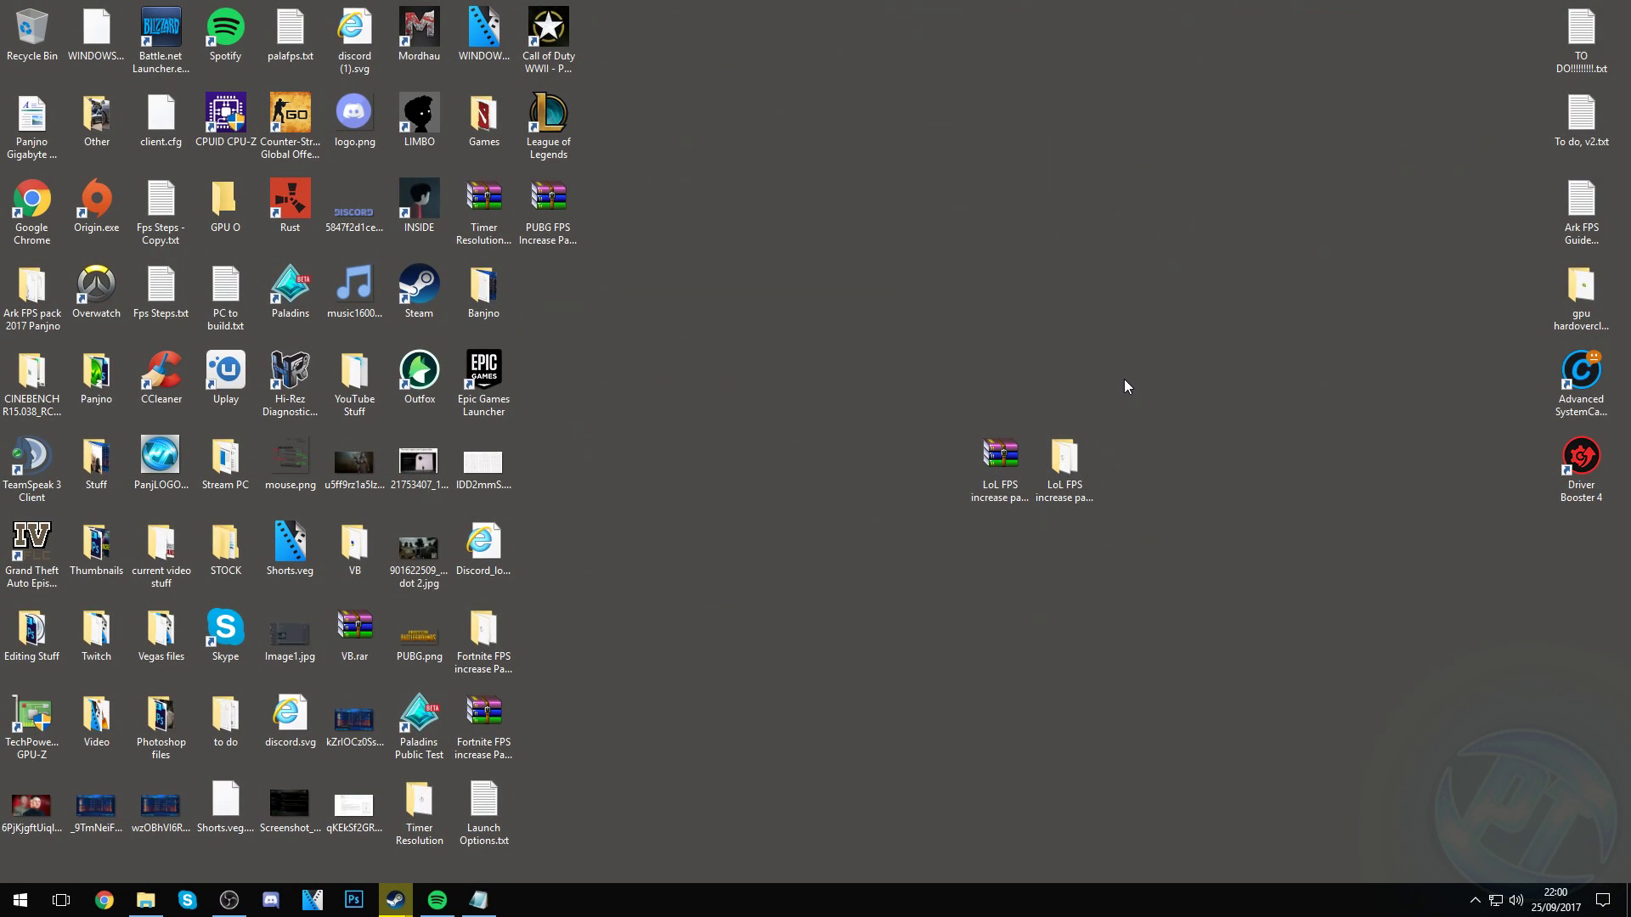
# - Launch Wooxy from the FPS pack's Wooxy folder and save its first-run options with English and C:/Riot Games/League Of Legends
pyautogui.doubleClick(1060, 464)
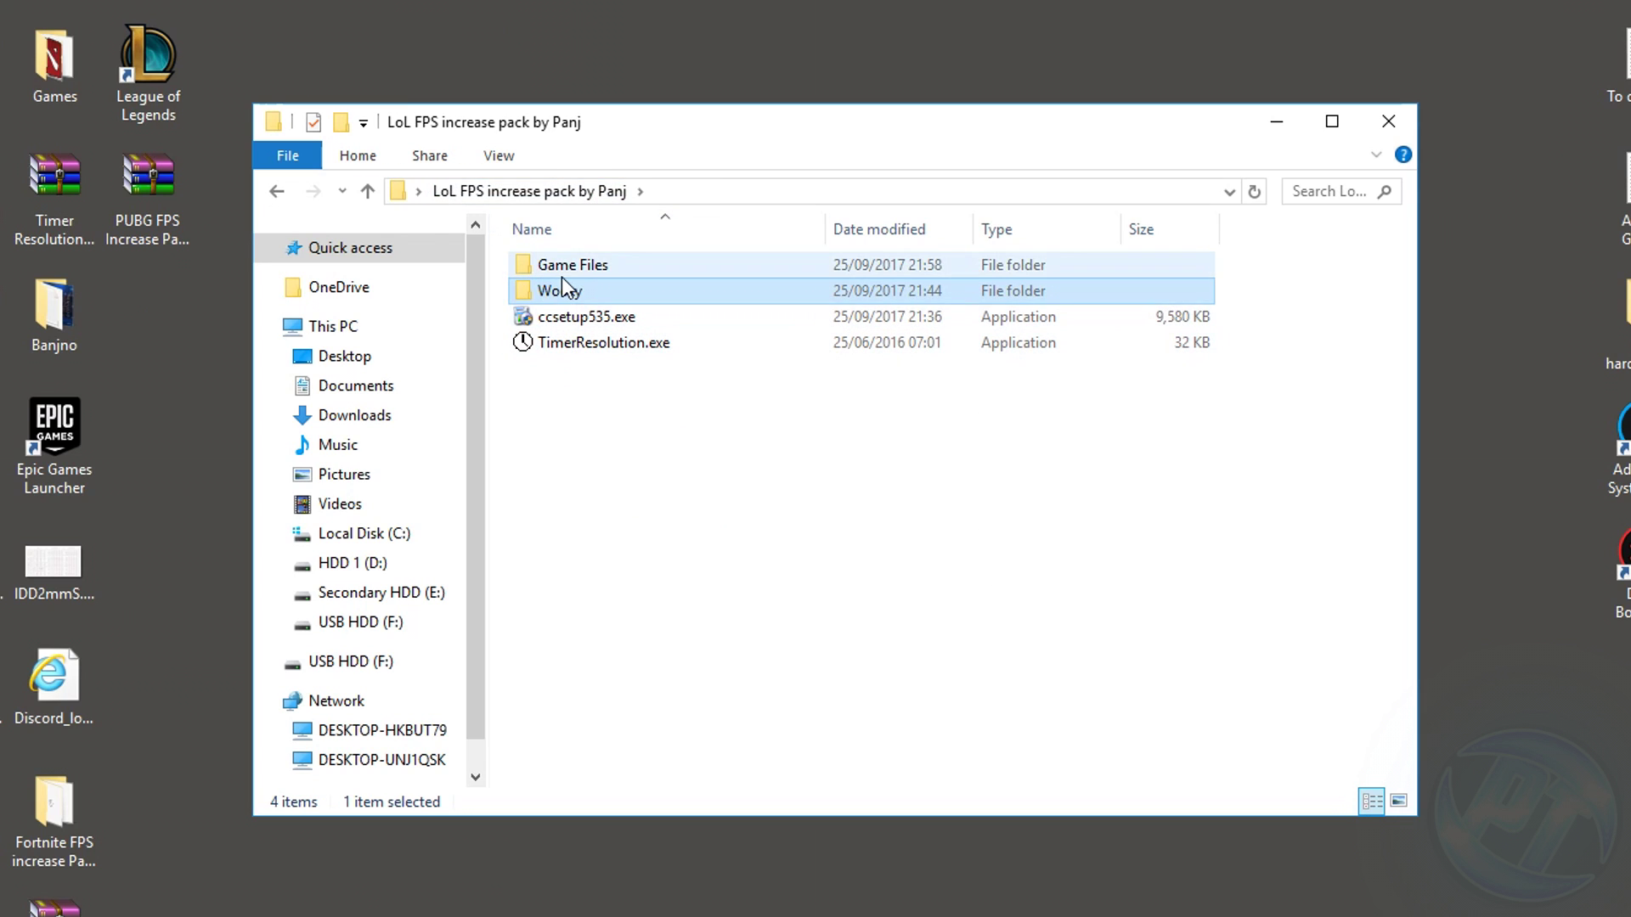
pyautogui.doubleClick(911, 315)
pyautogui.doubleClick(558, 571)
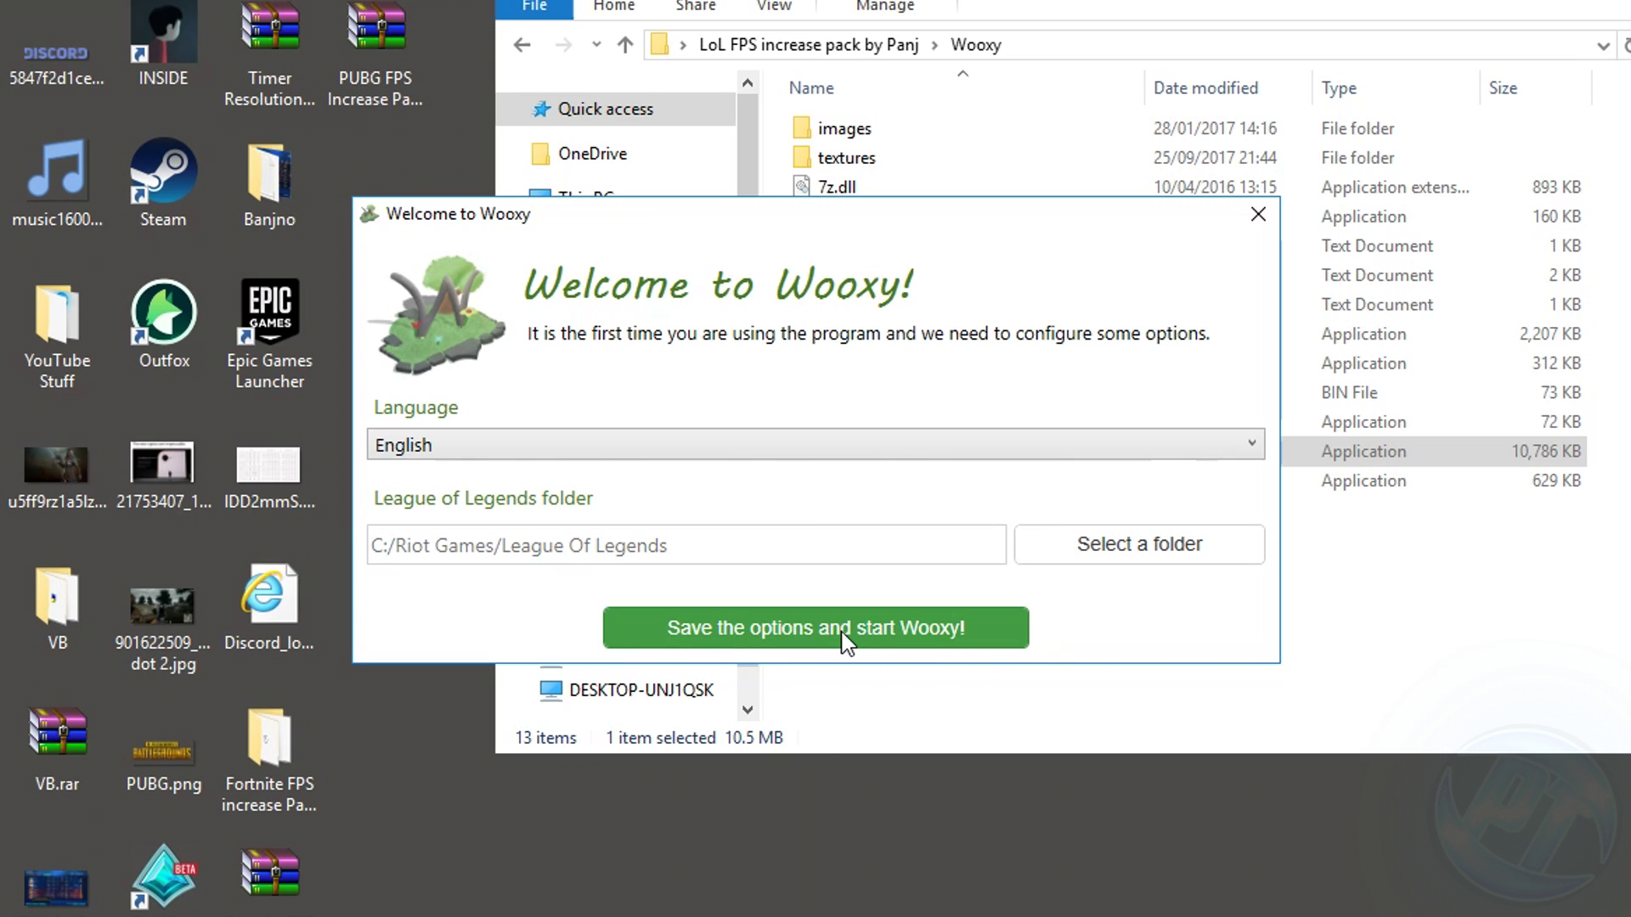
pyautogui.click(842, 630)
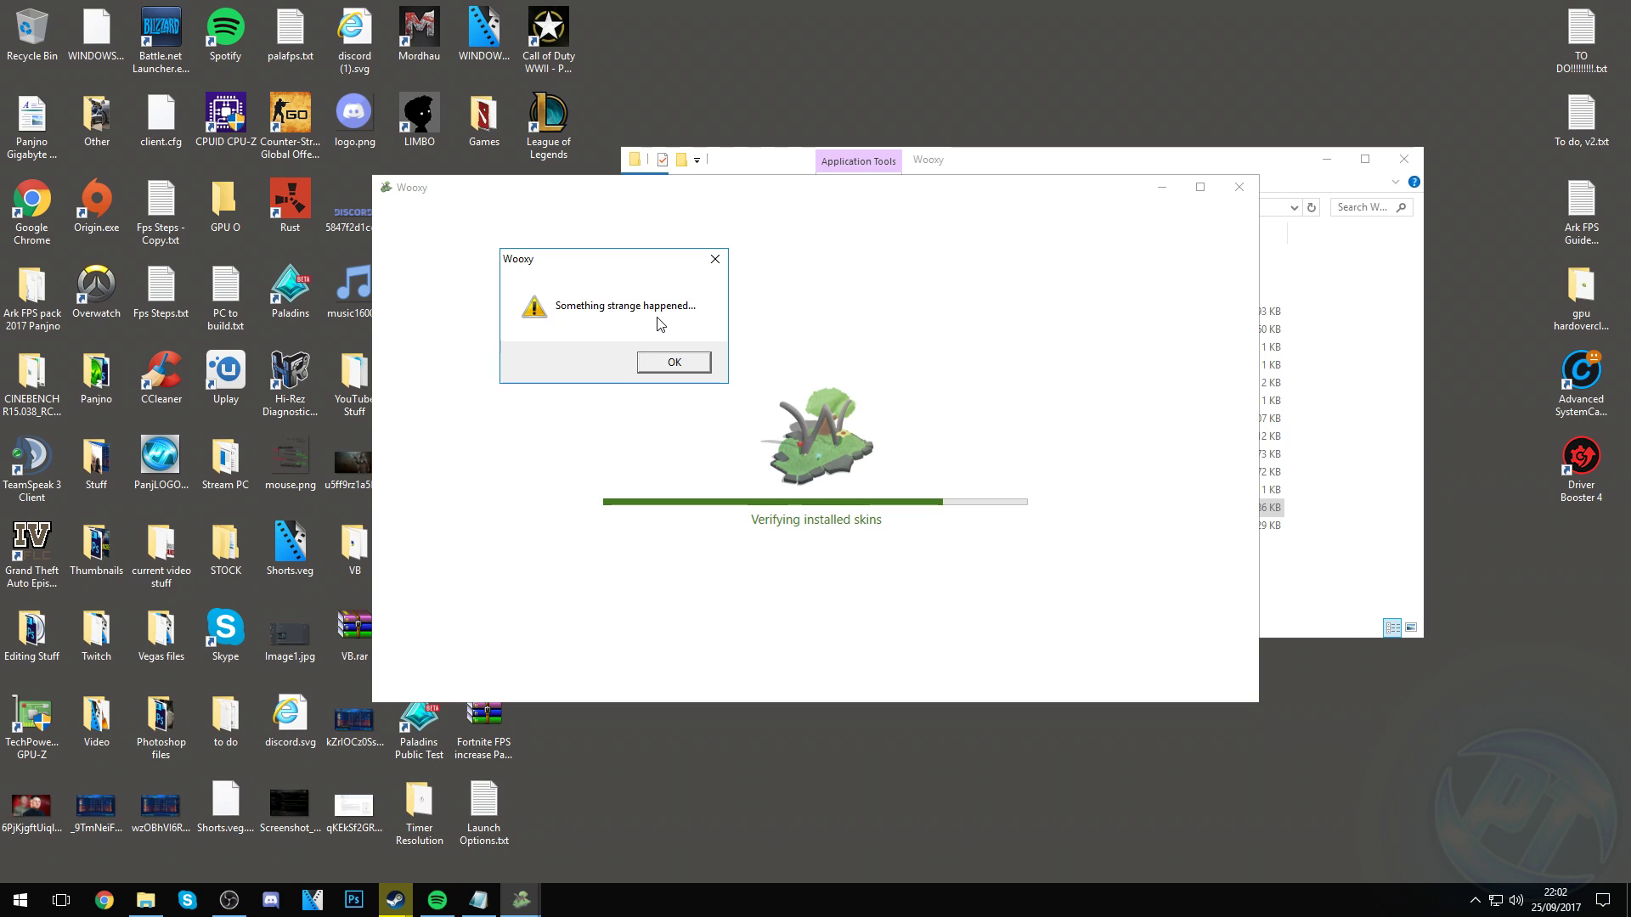
# - Dismiss Wooxy's start-up warnings and close the new version notice without updating
pyautogui.click(674, 361)
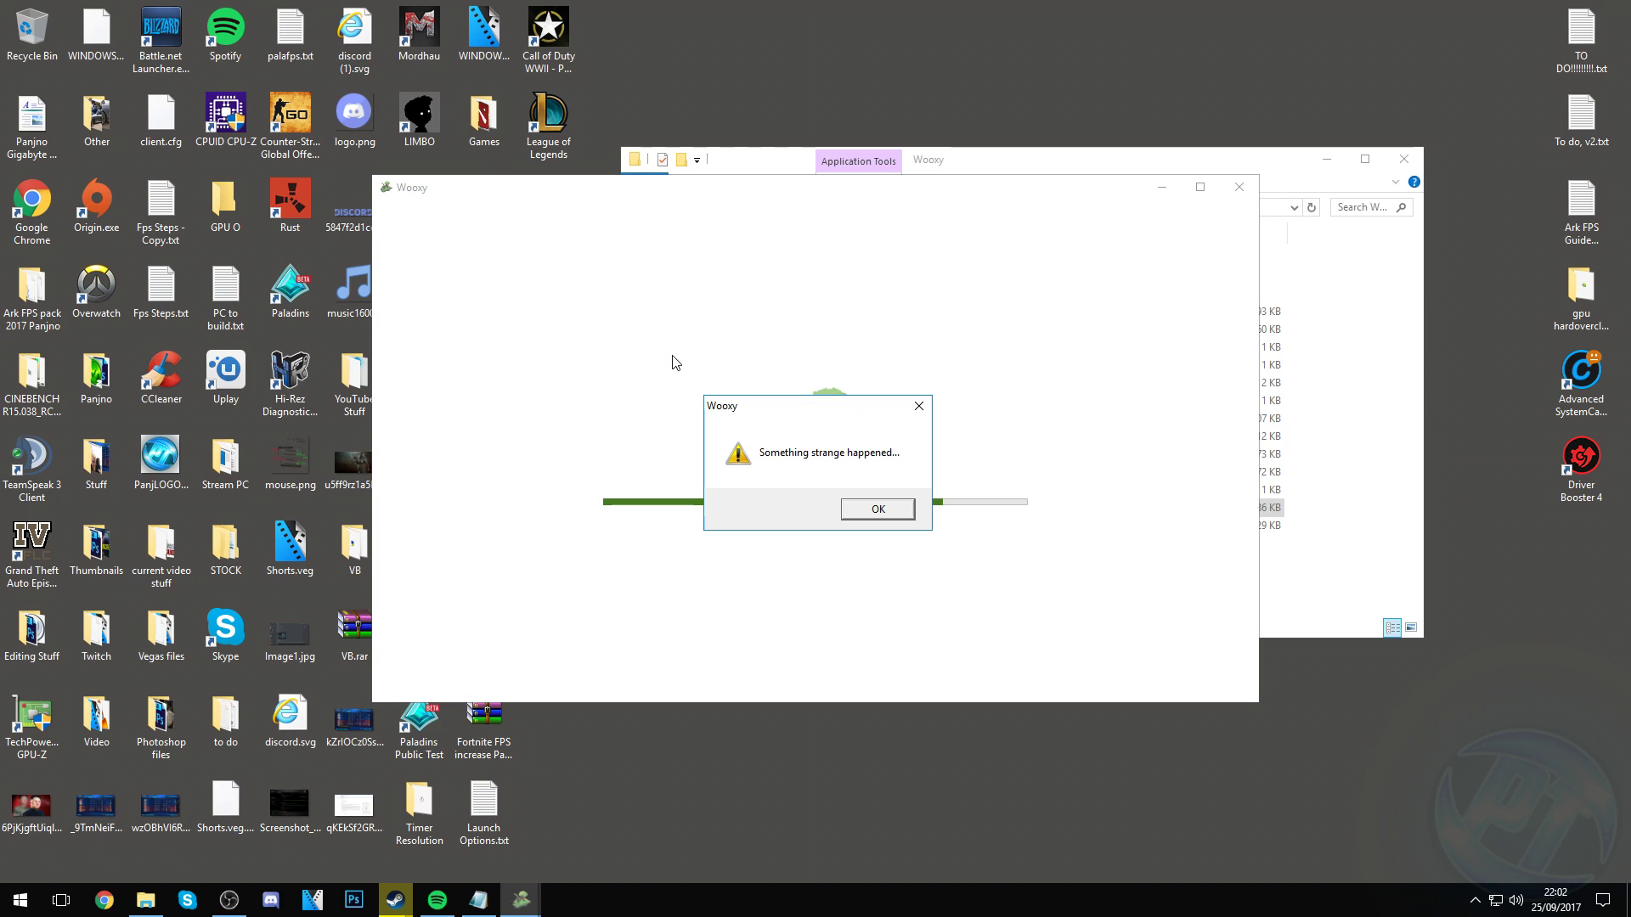
pyautogui.click(854, 507)
pyautogui.click(862, 509)
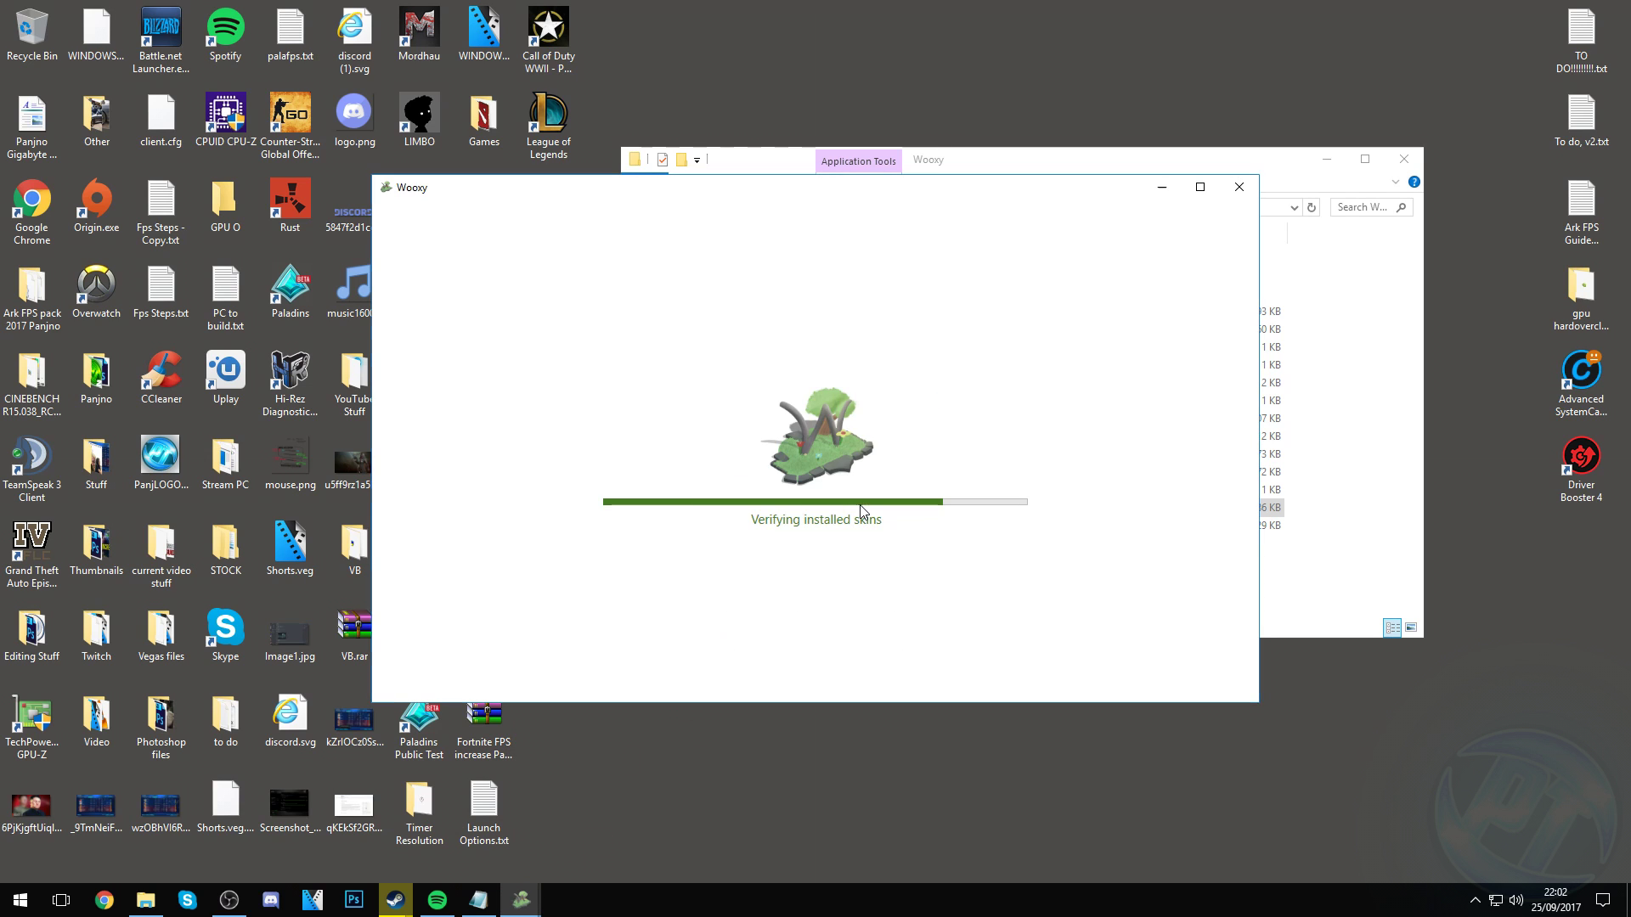
pyautogui.click(862, 509)
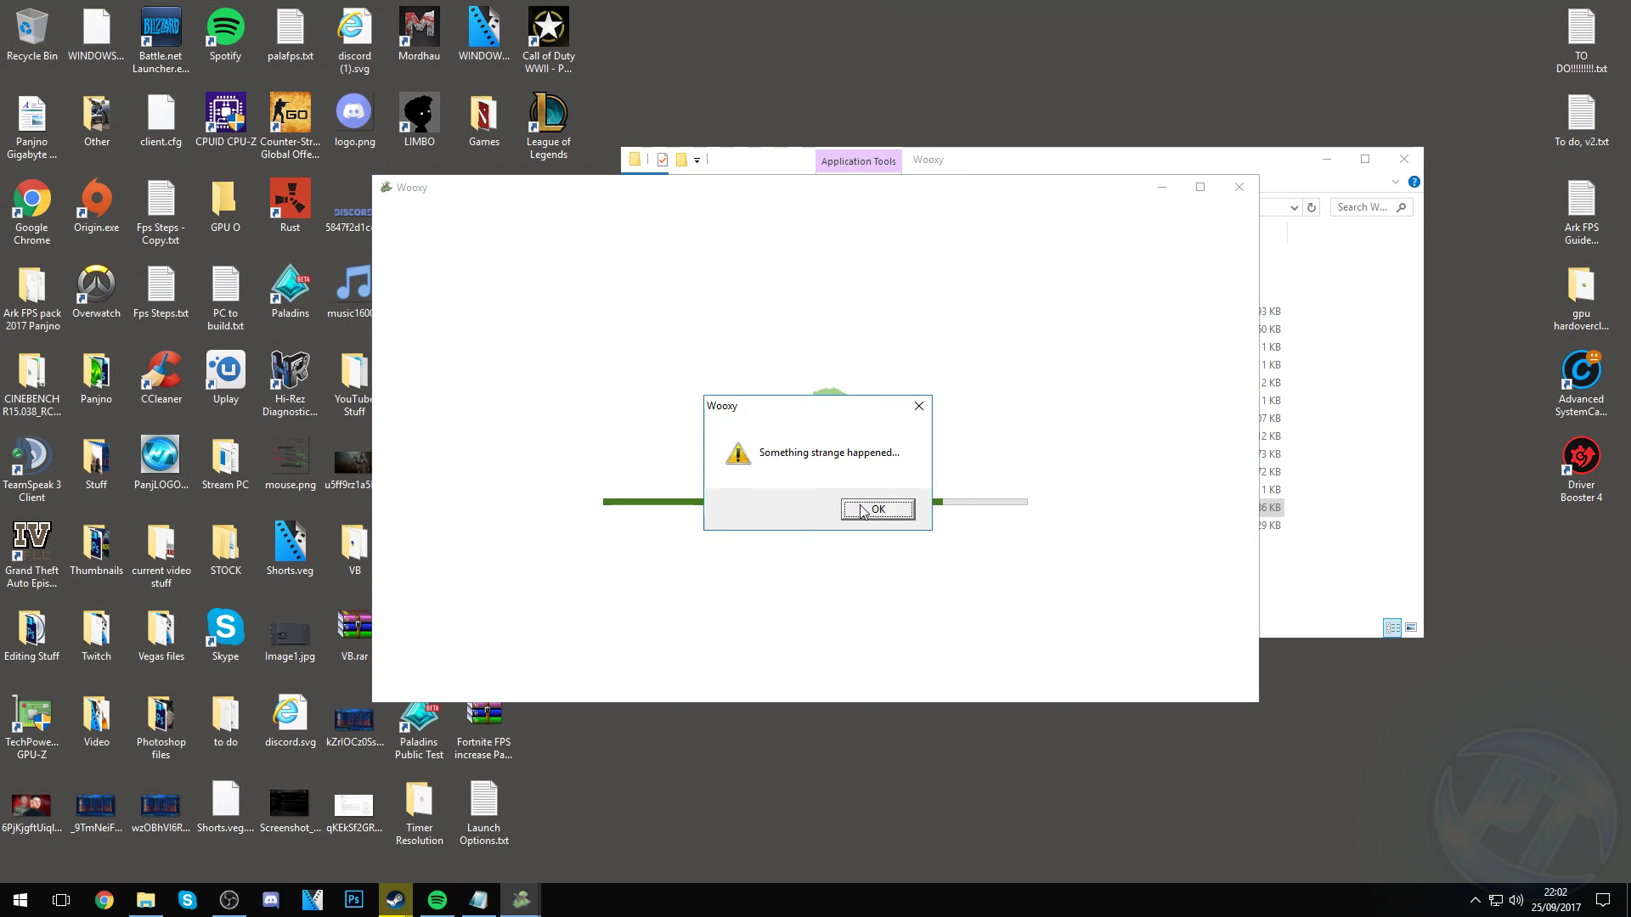
pyautogui.click(863, 510)
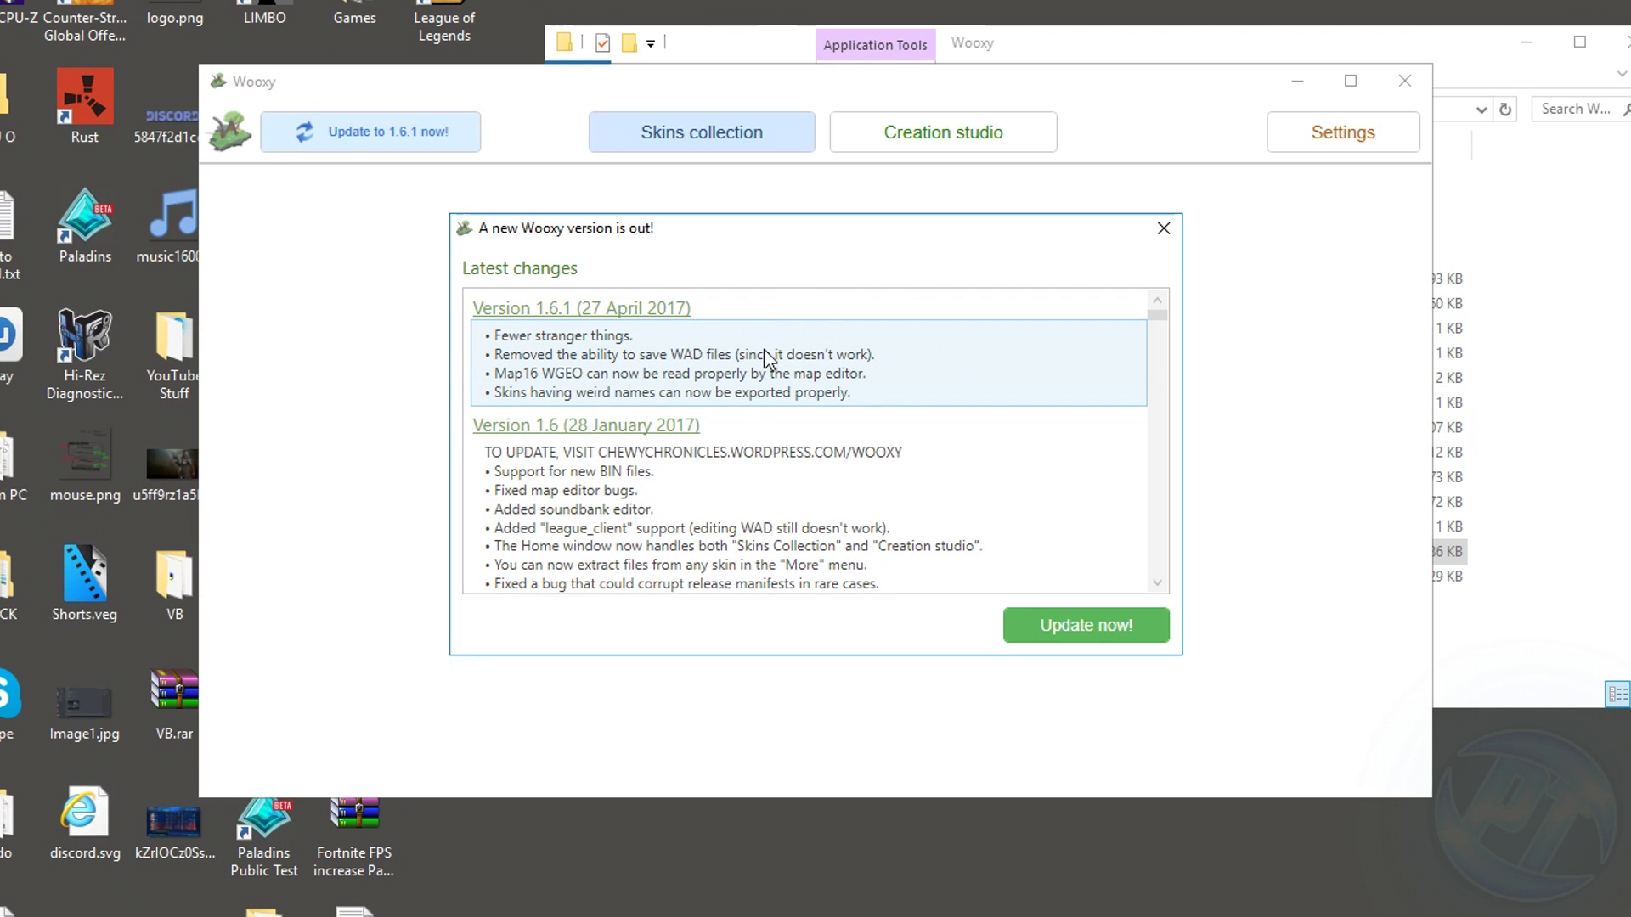
pyautogui.click(1164, 230)
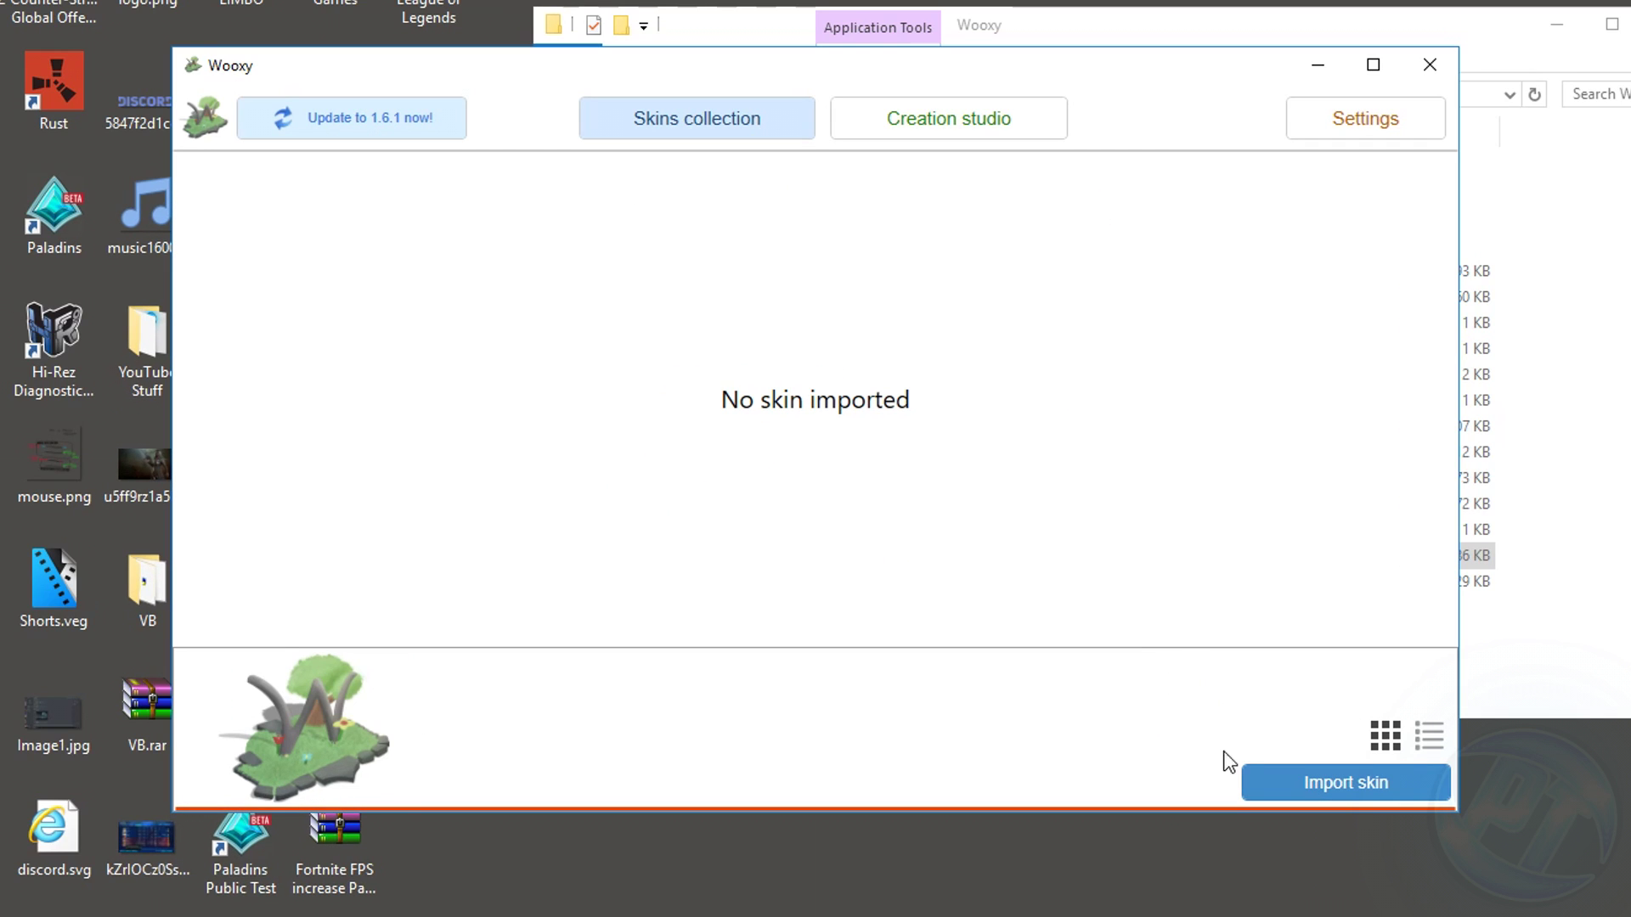
# - Start importing a skin package in Wooxy and browse to the textures folder inside the desktop FPS pack's Wooxy folder
pyautogui.click(1328, 782)
pyautogui.click(563, 539)
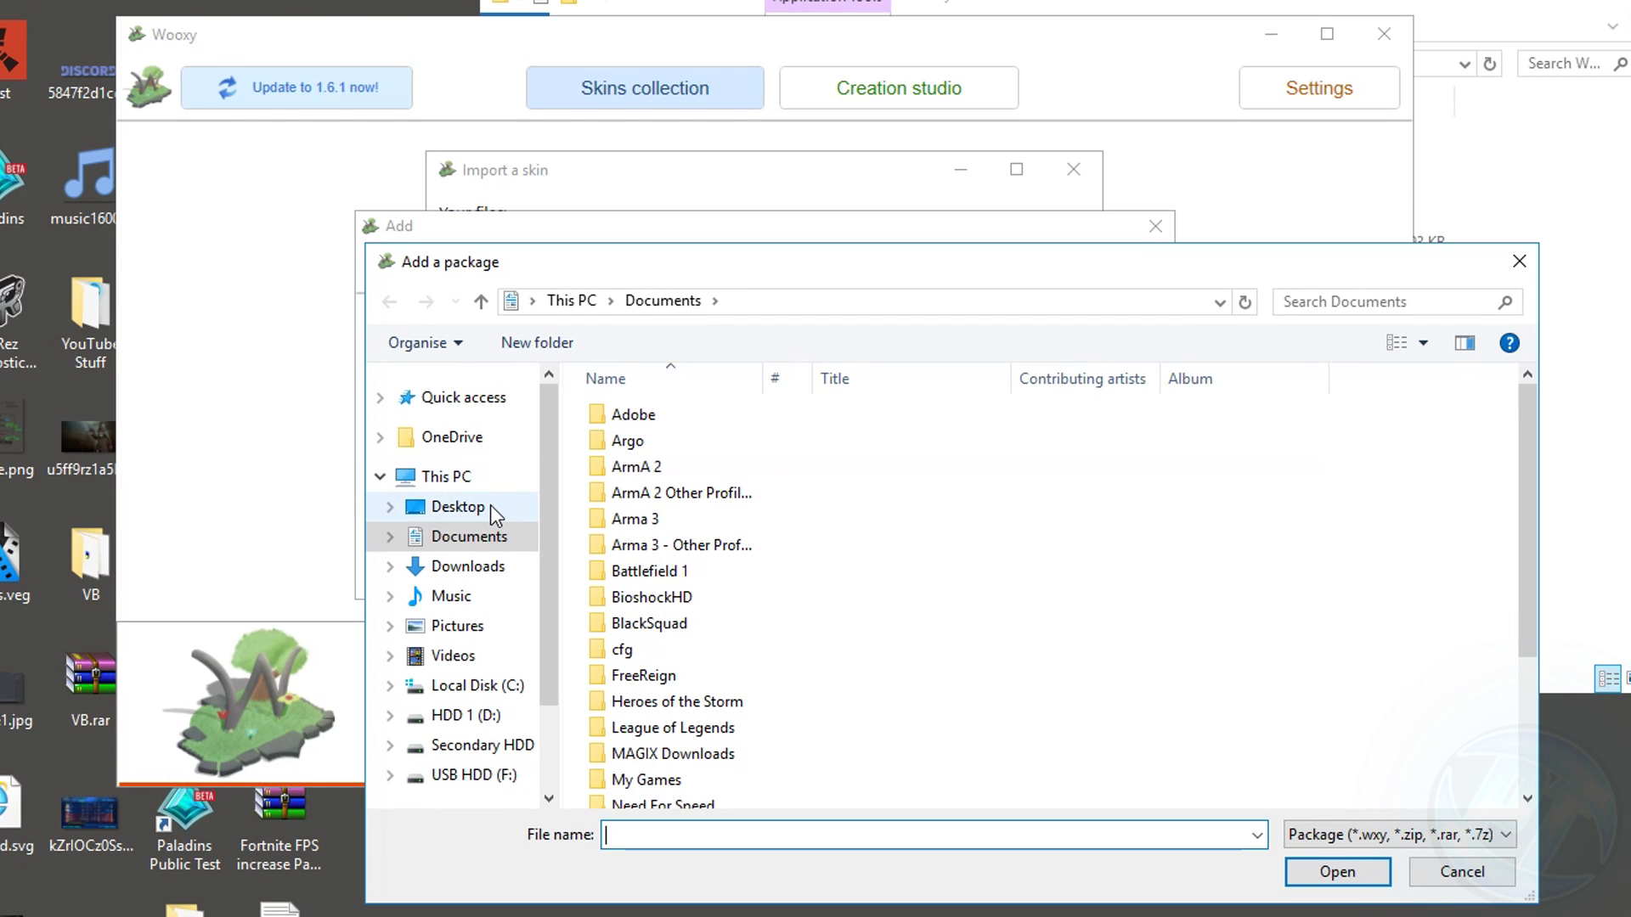
pyautogui.click(429, 477)
pyautogui.click(534, 511)
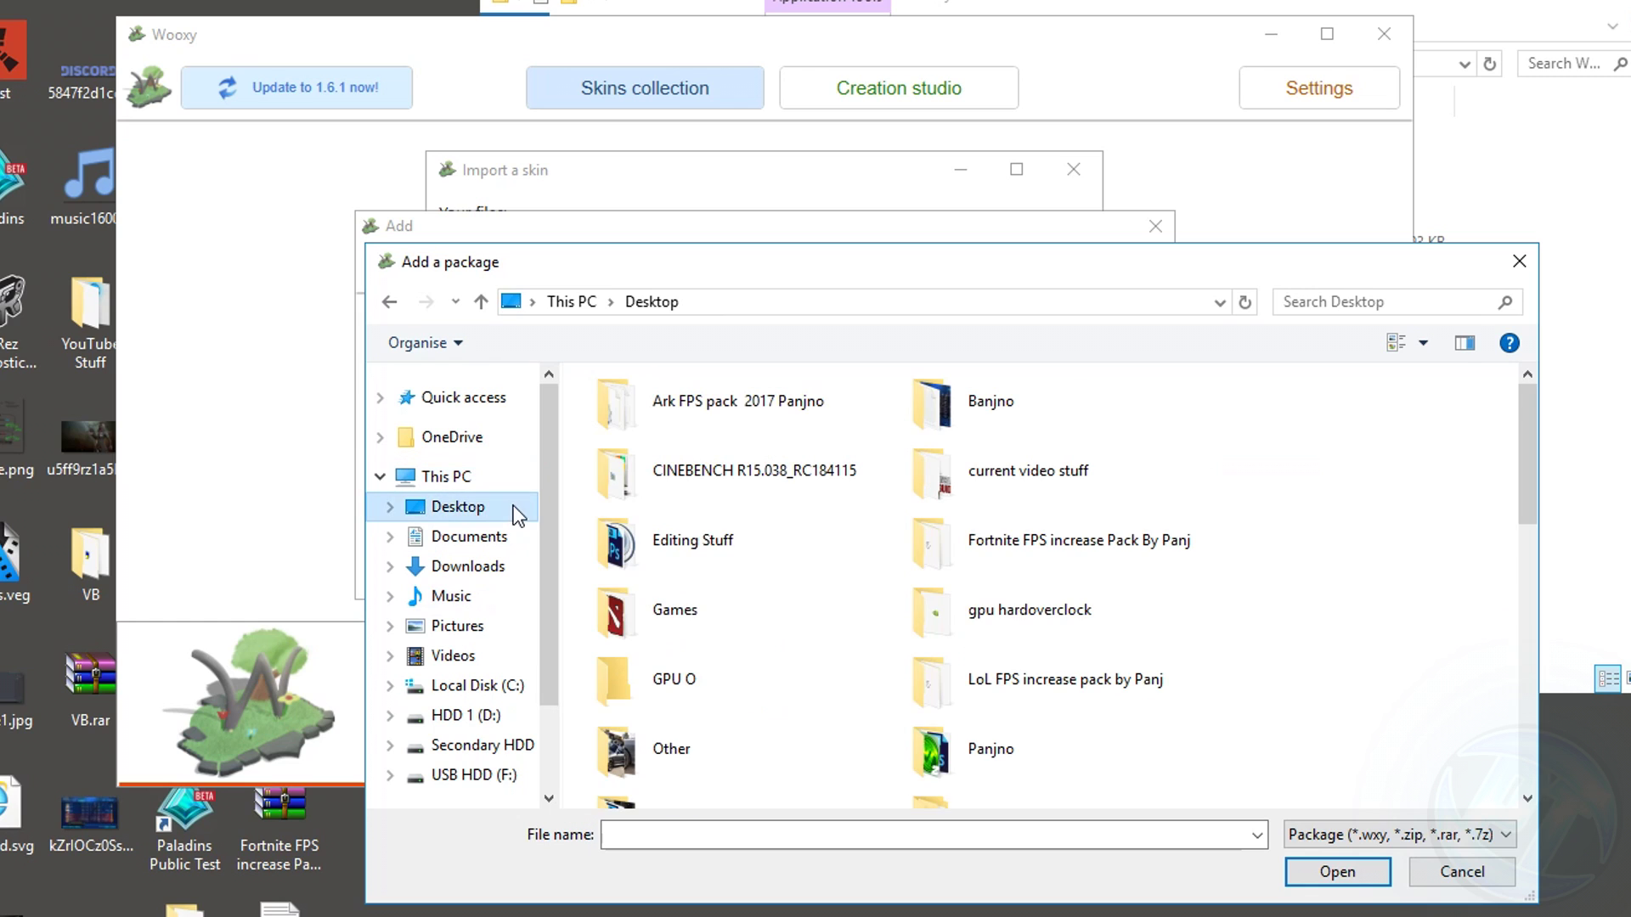
pyautogui.click(1041, 695)
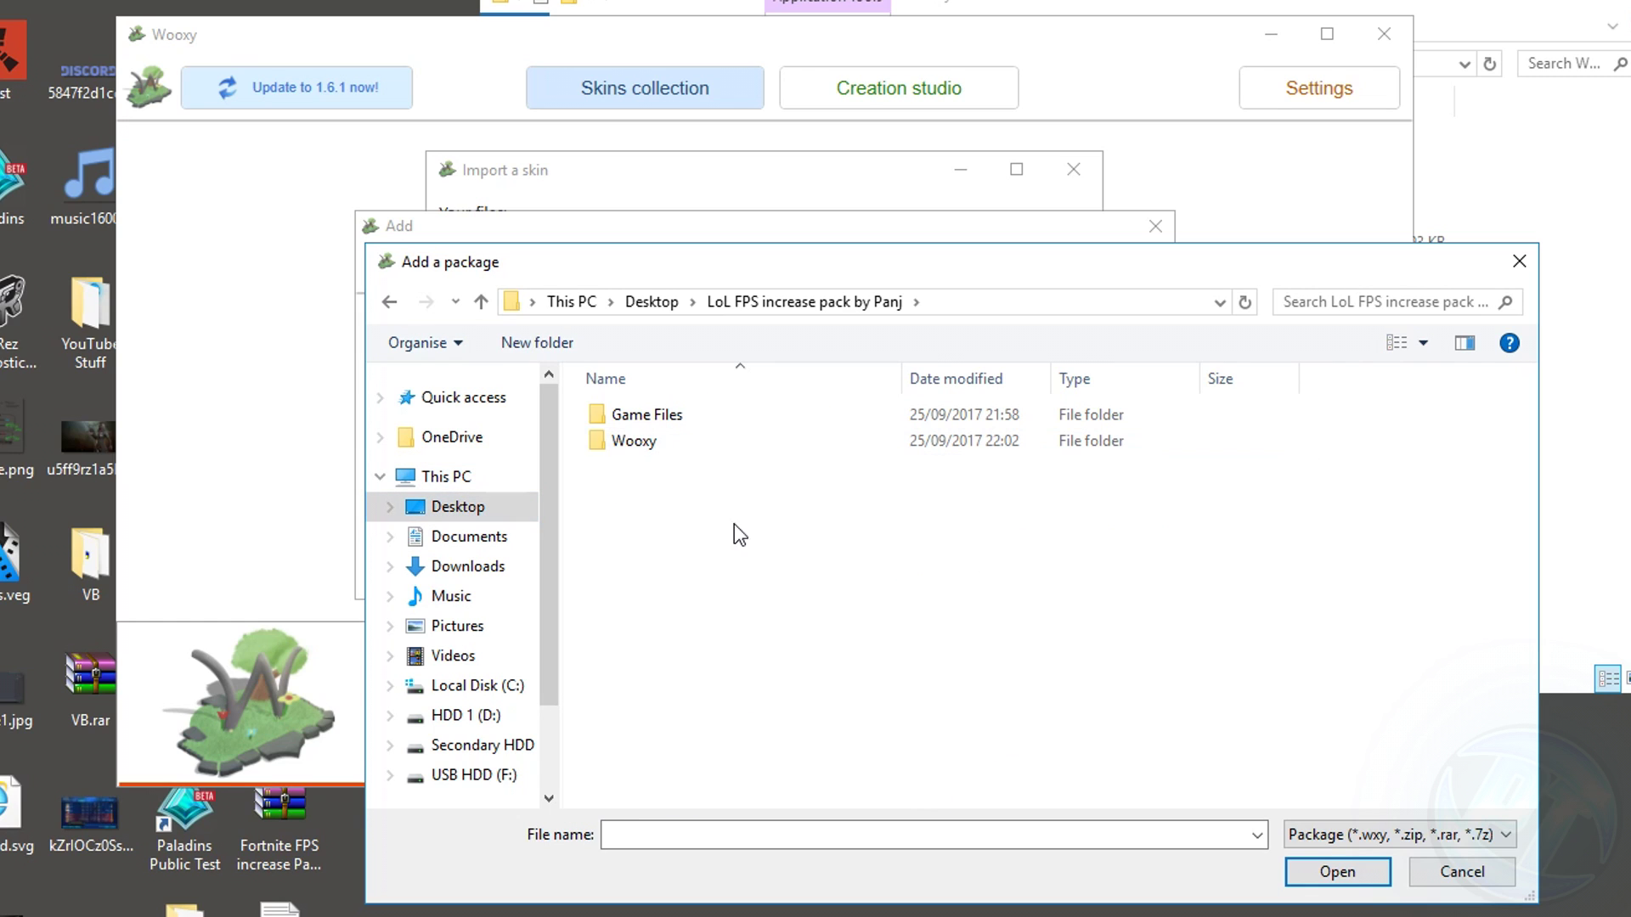
pyautogui.doubleClick(654, 441)
pyautogui.click(661, 496)
pyautogui.doubleClick(661, 500)
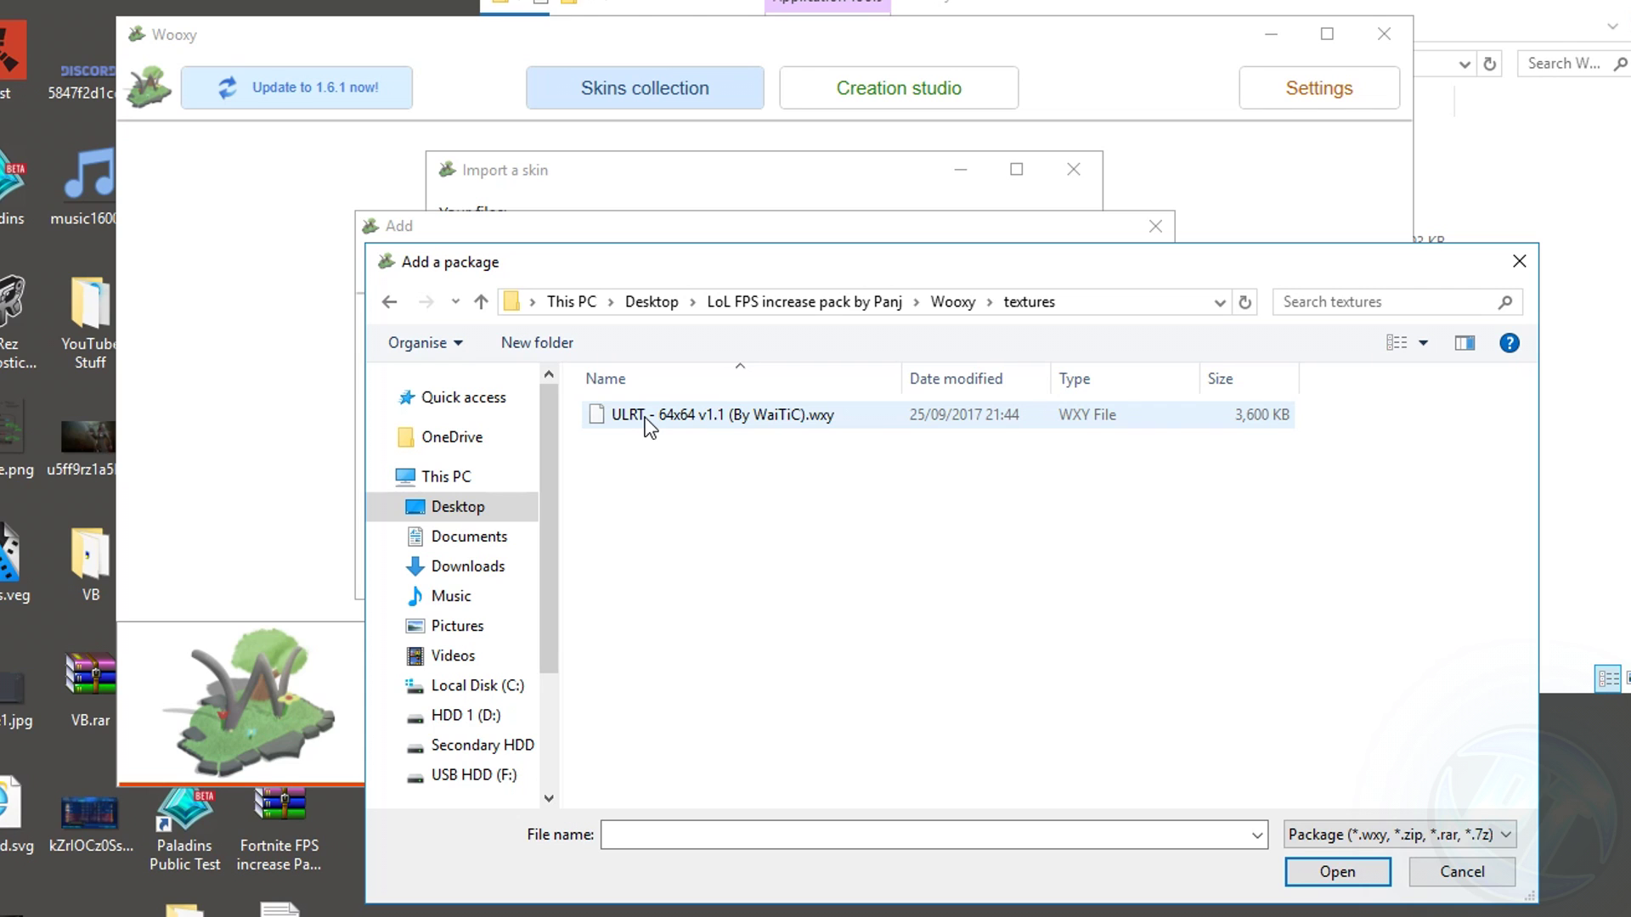
# - Import the package ULRT - 64x64 v1.1 (By WaiTiC).wxy and install the skin
pyautogui.click(847, 418)
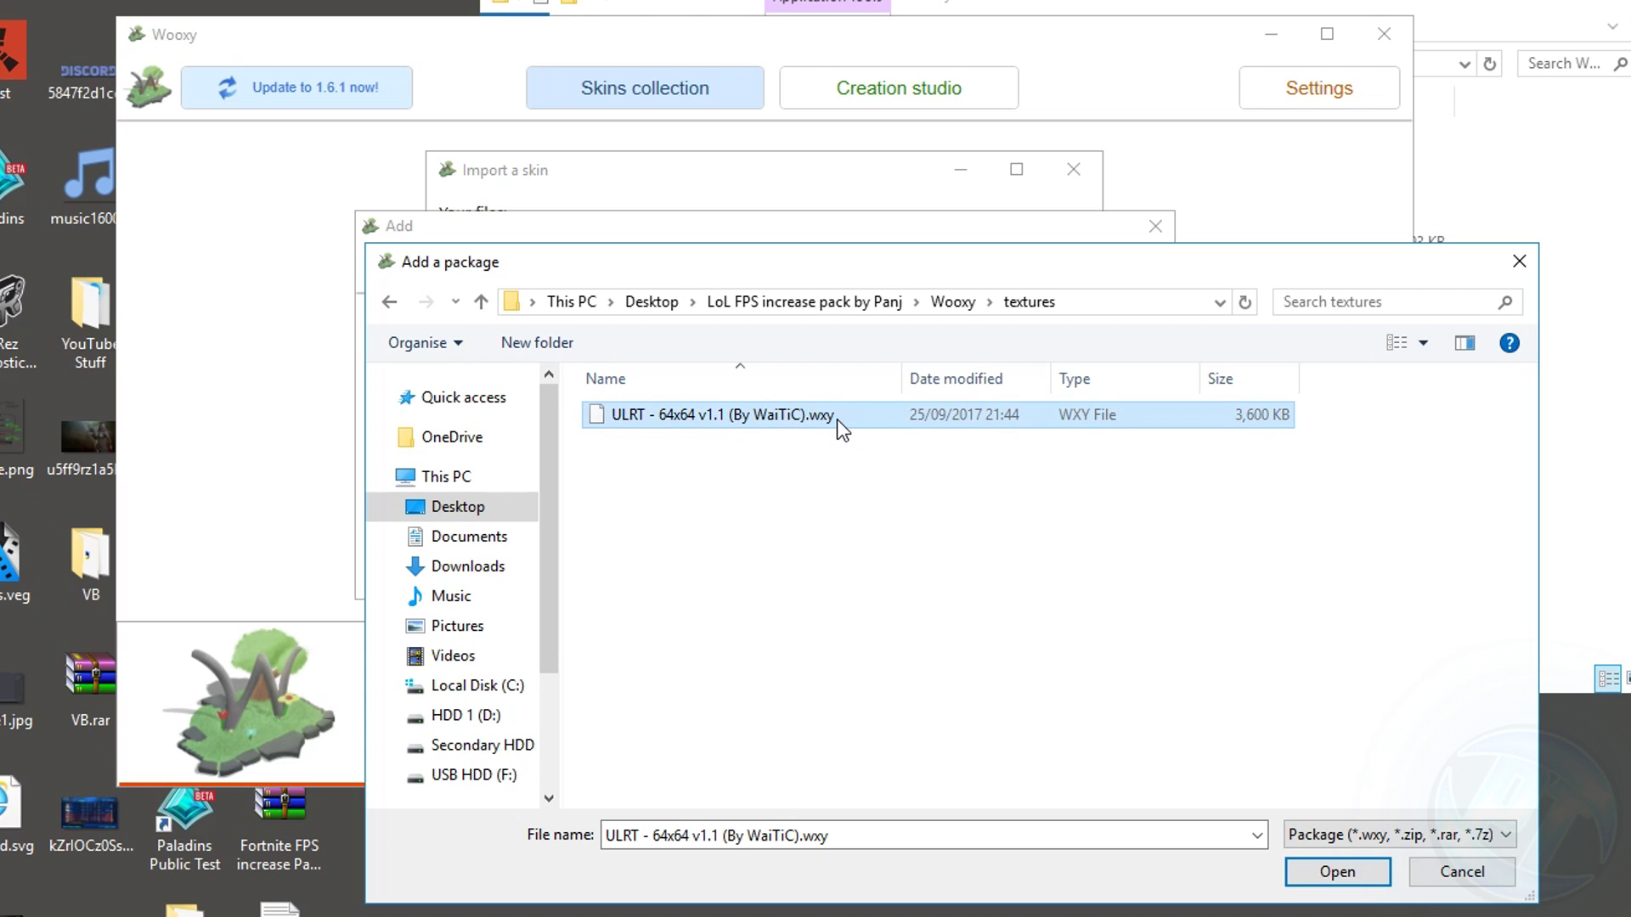
pyautogui.doubleClick(854, 416)
pyautogui.click(912, 580)
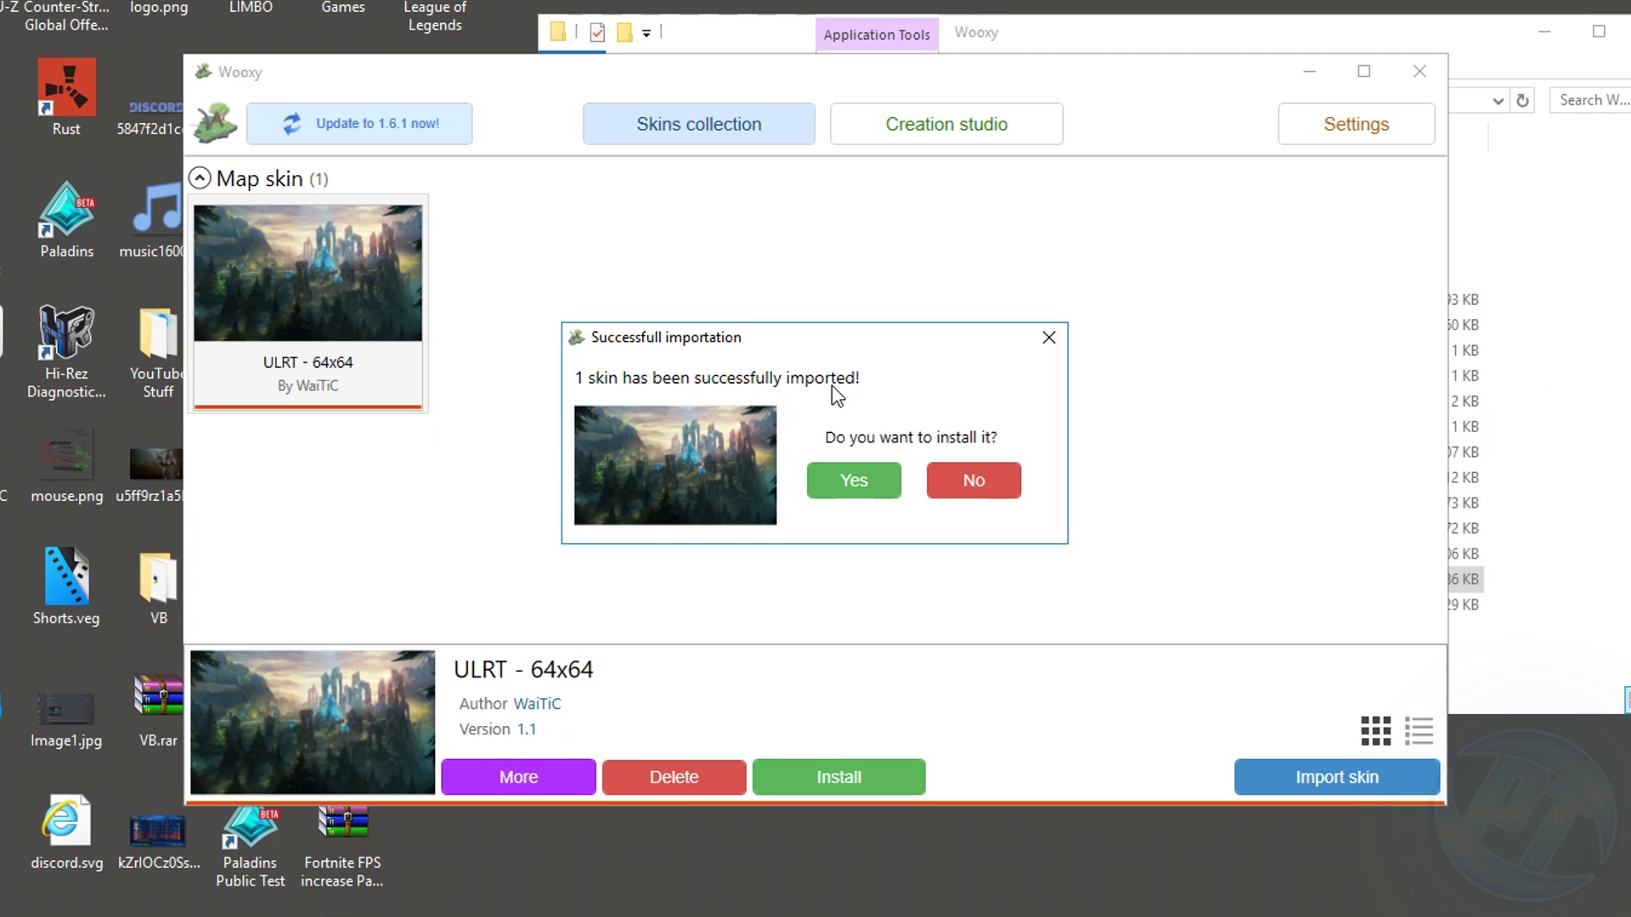
pyautogui.click(852, 481)
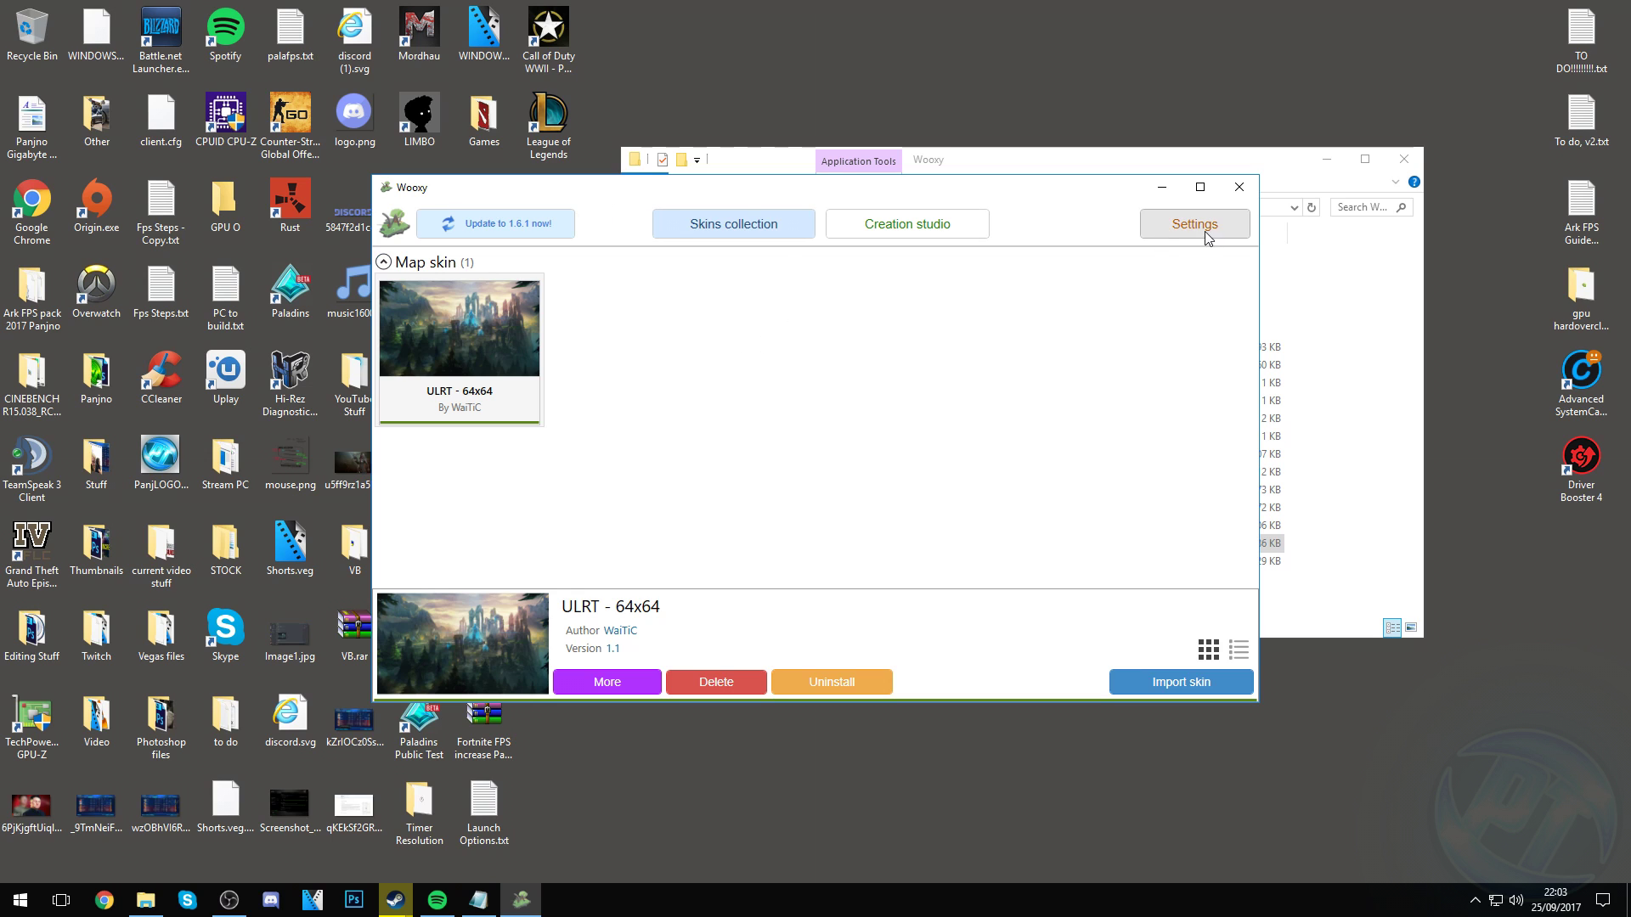
# - Close Wooxy and go back to the LoL FPS increase pack's main folder
pyautogui.click(1228, 198)
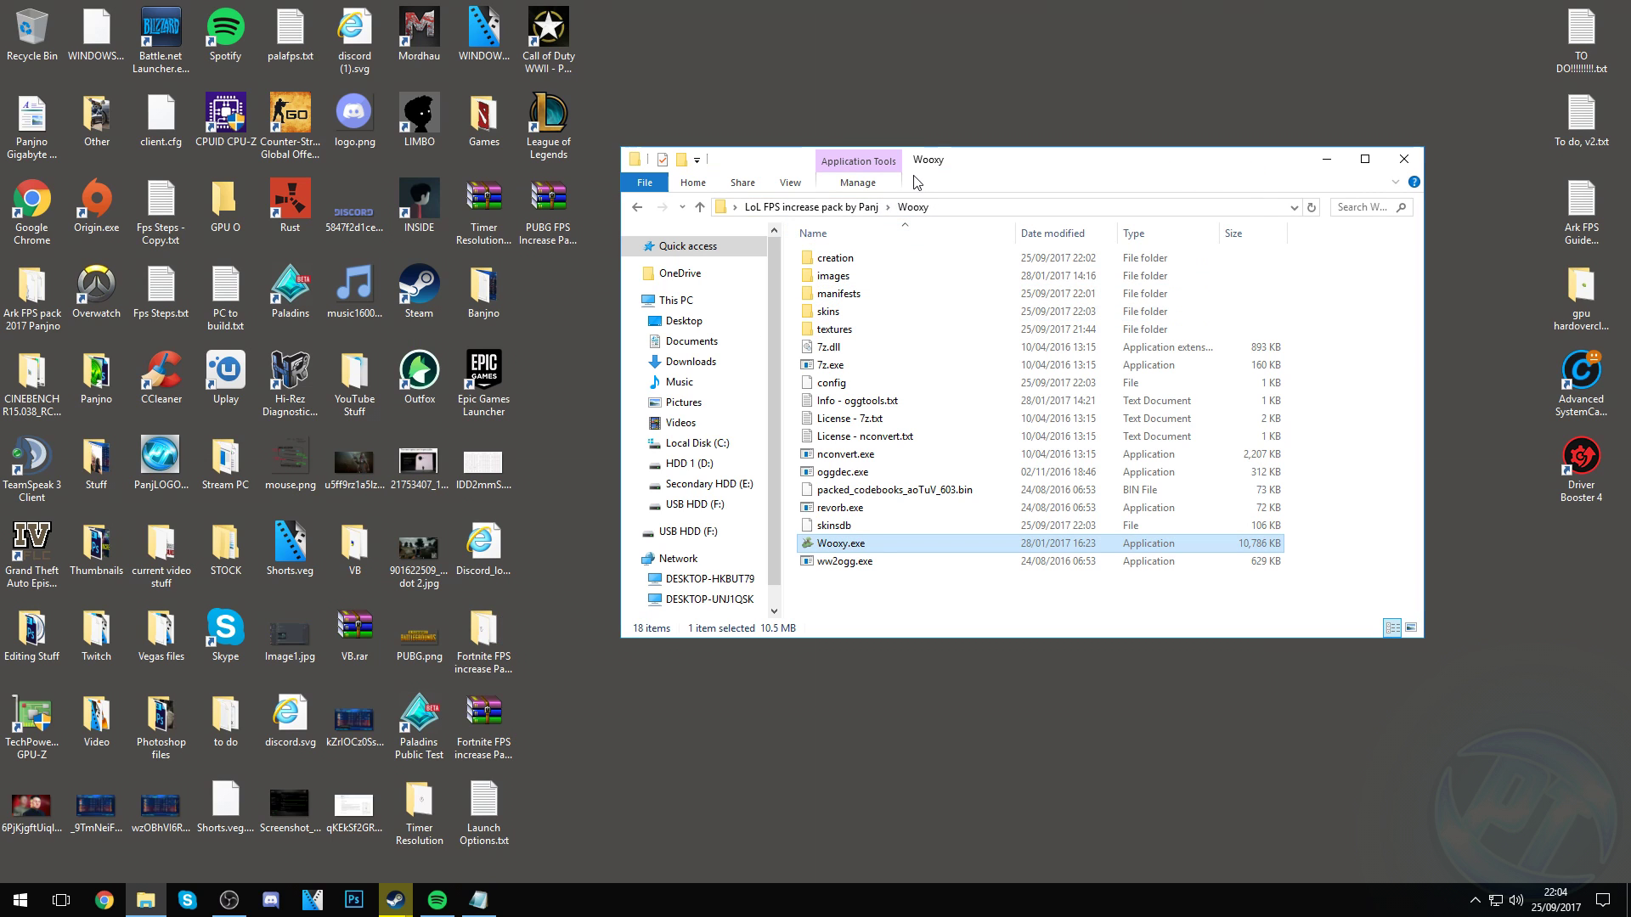
pyautogui.click(833, 209)
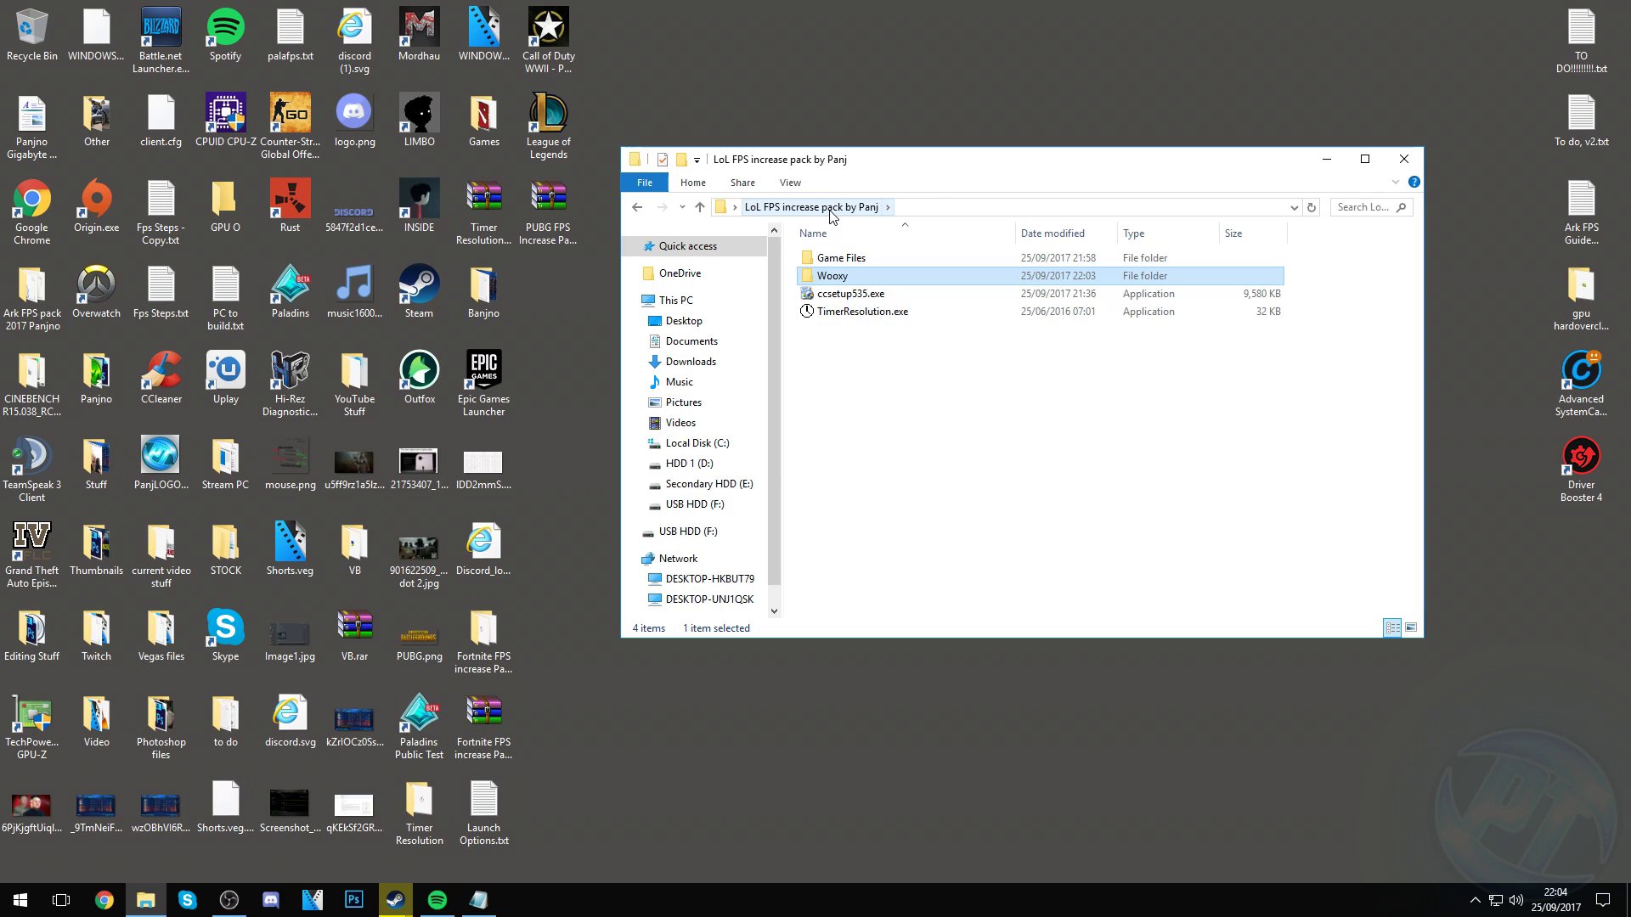
# - Launch League of Legends from the desktop and sign in with the account password
pyautogui.press('super+d')
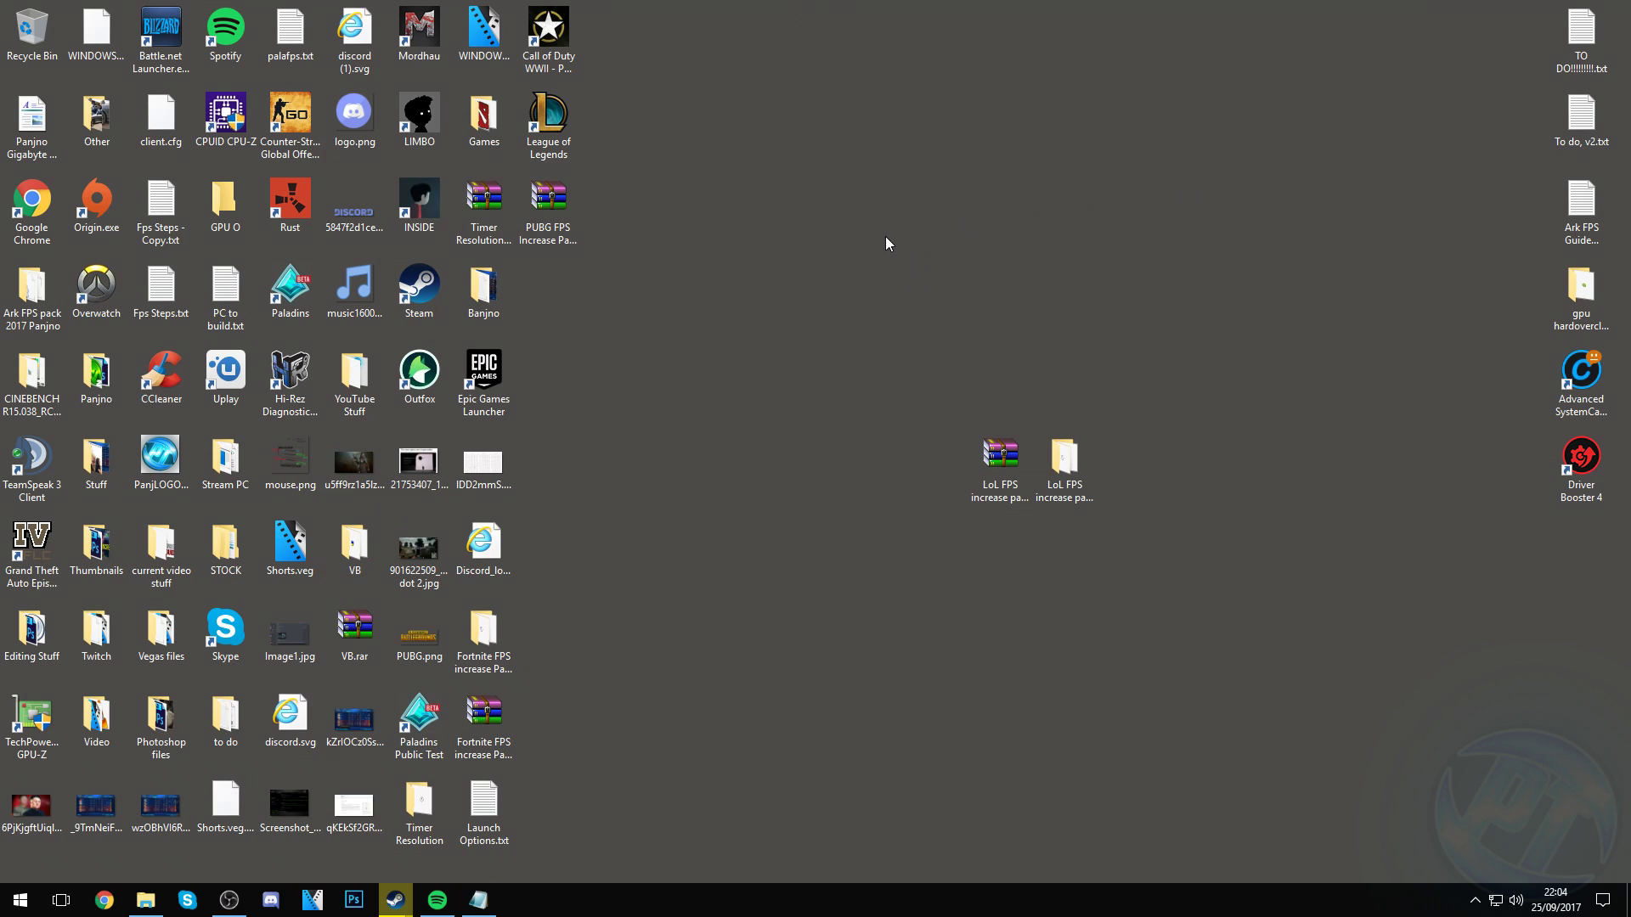
pyautogui.doubleClick(548, 119)
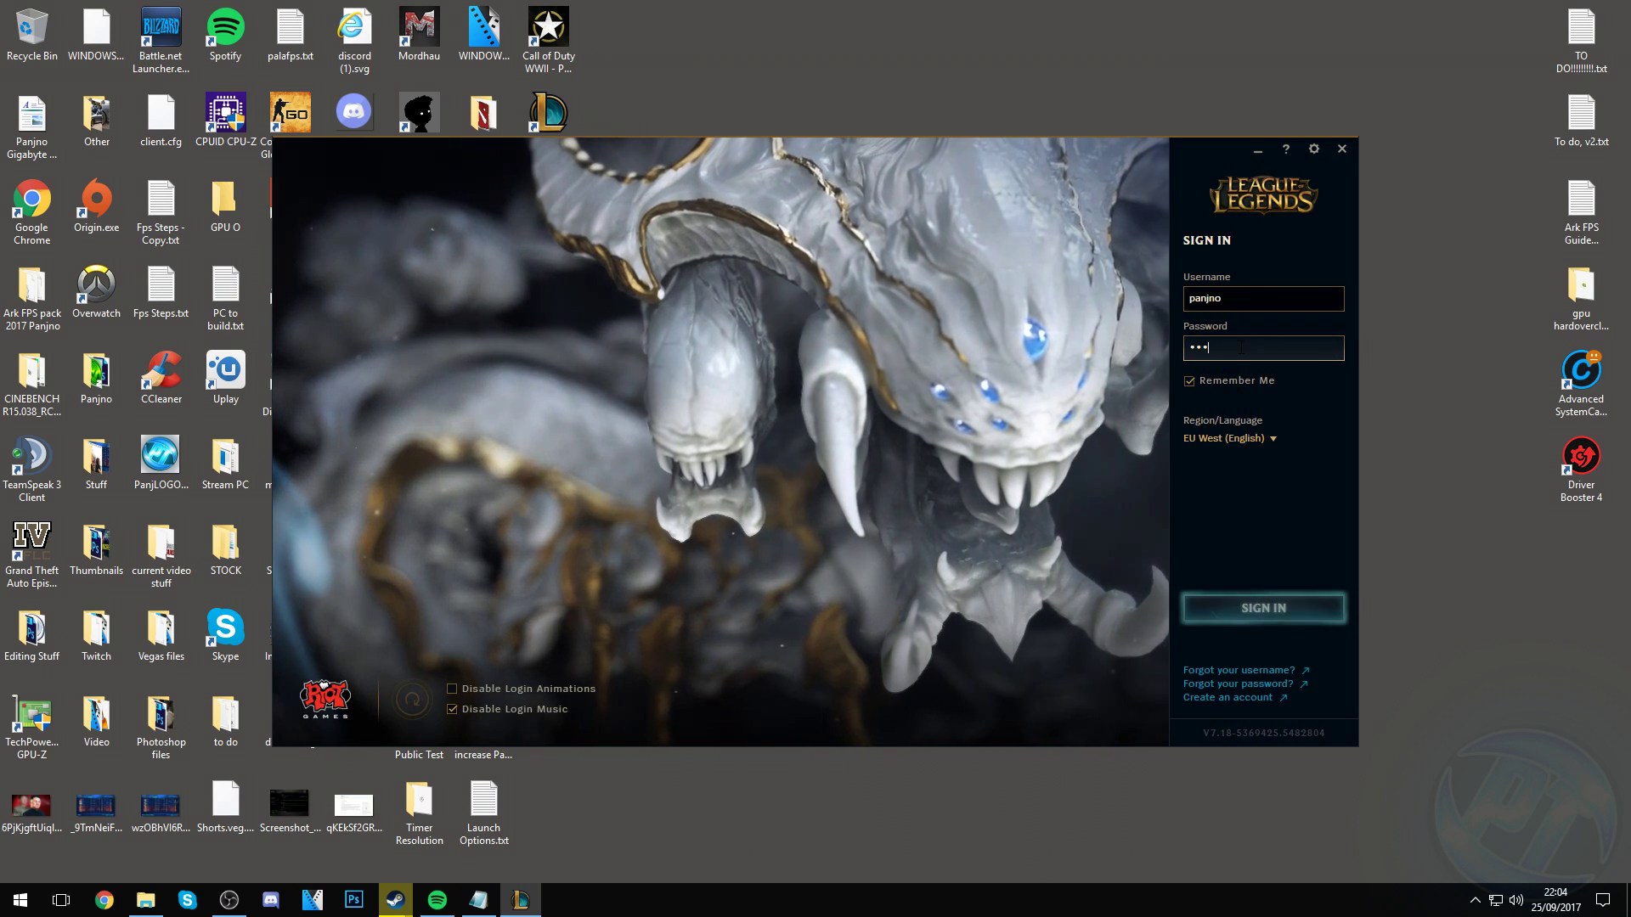
pyautogui.press('Return')
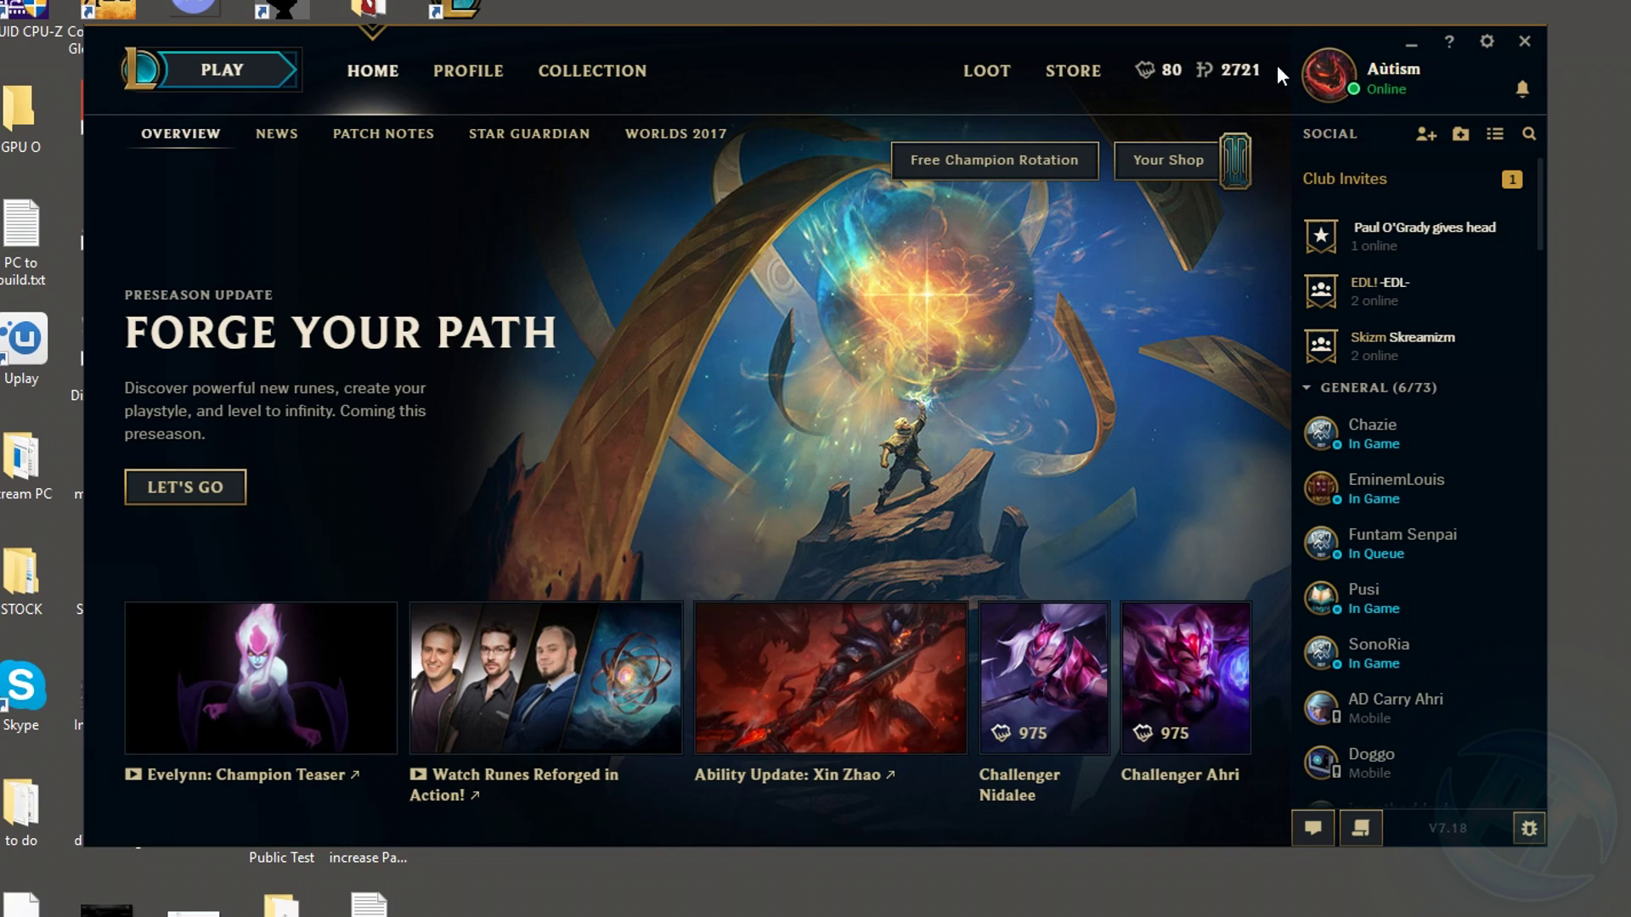
# - Enable Low Spec Mode and Close client during game, set the client window size to 1024 x 576, and close the client
pyautogui.click(1487, 41)
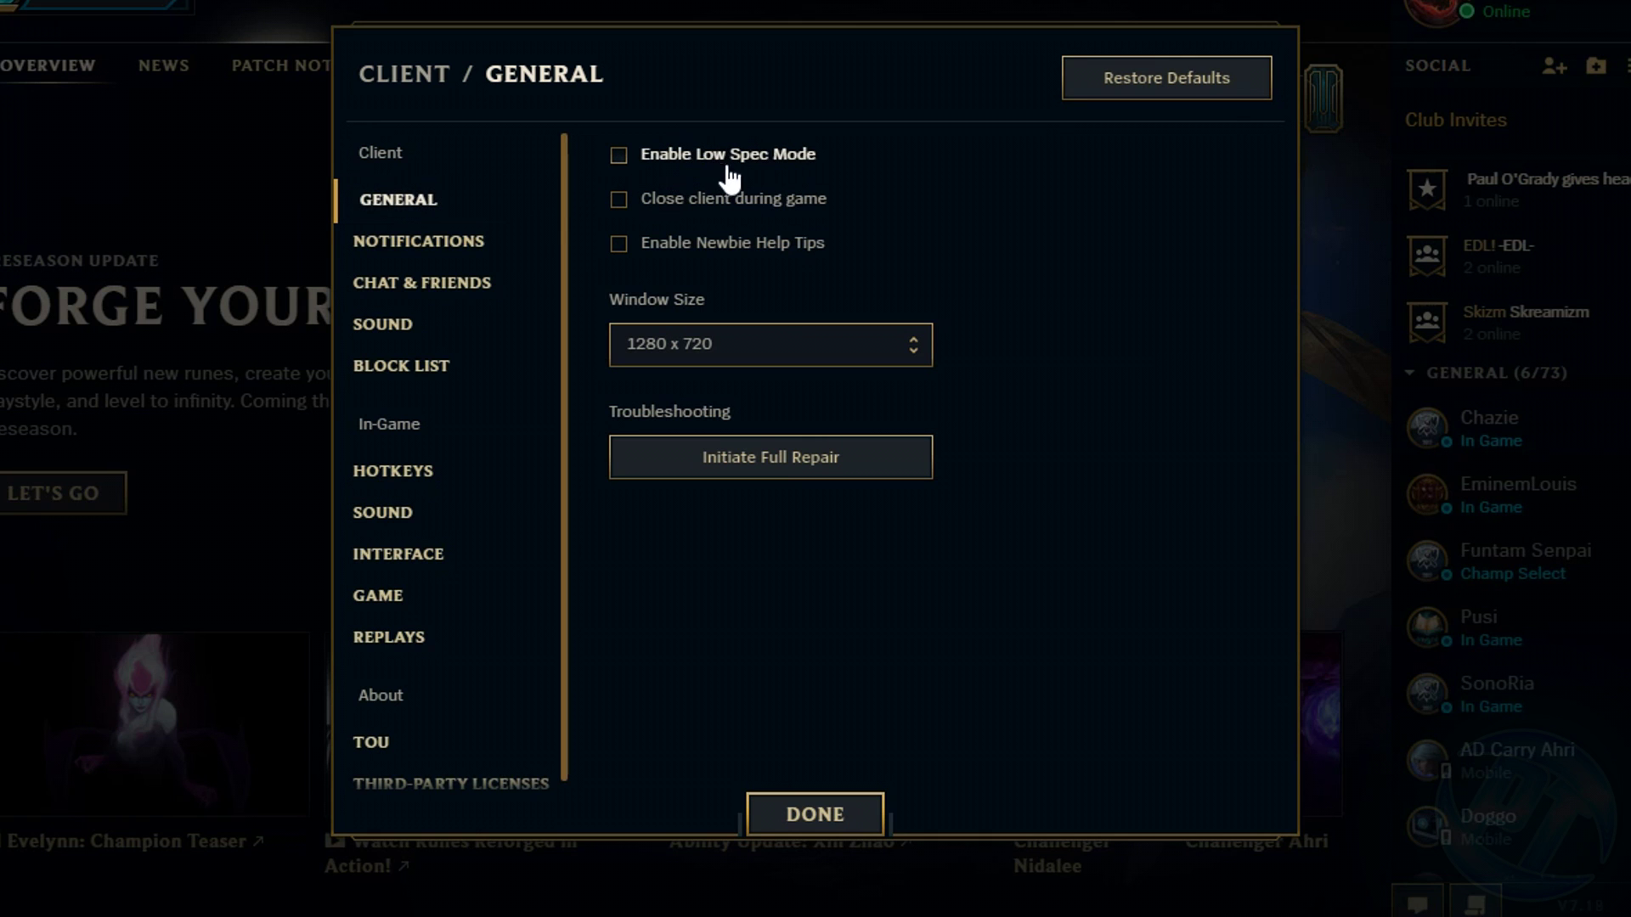
pyautogui.click(665, 170)
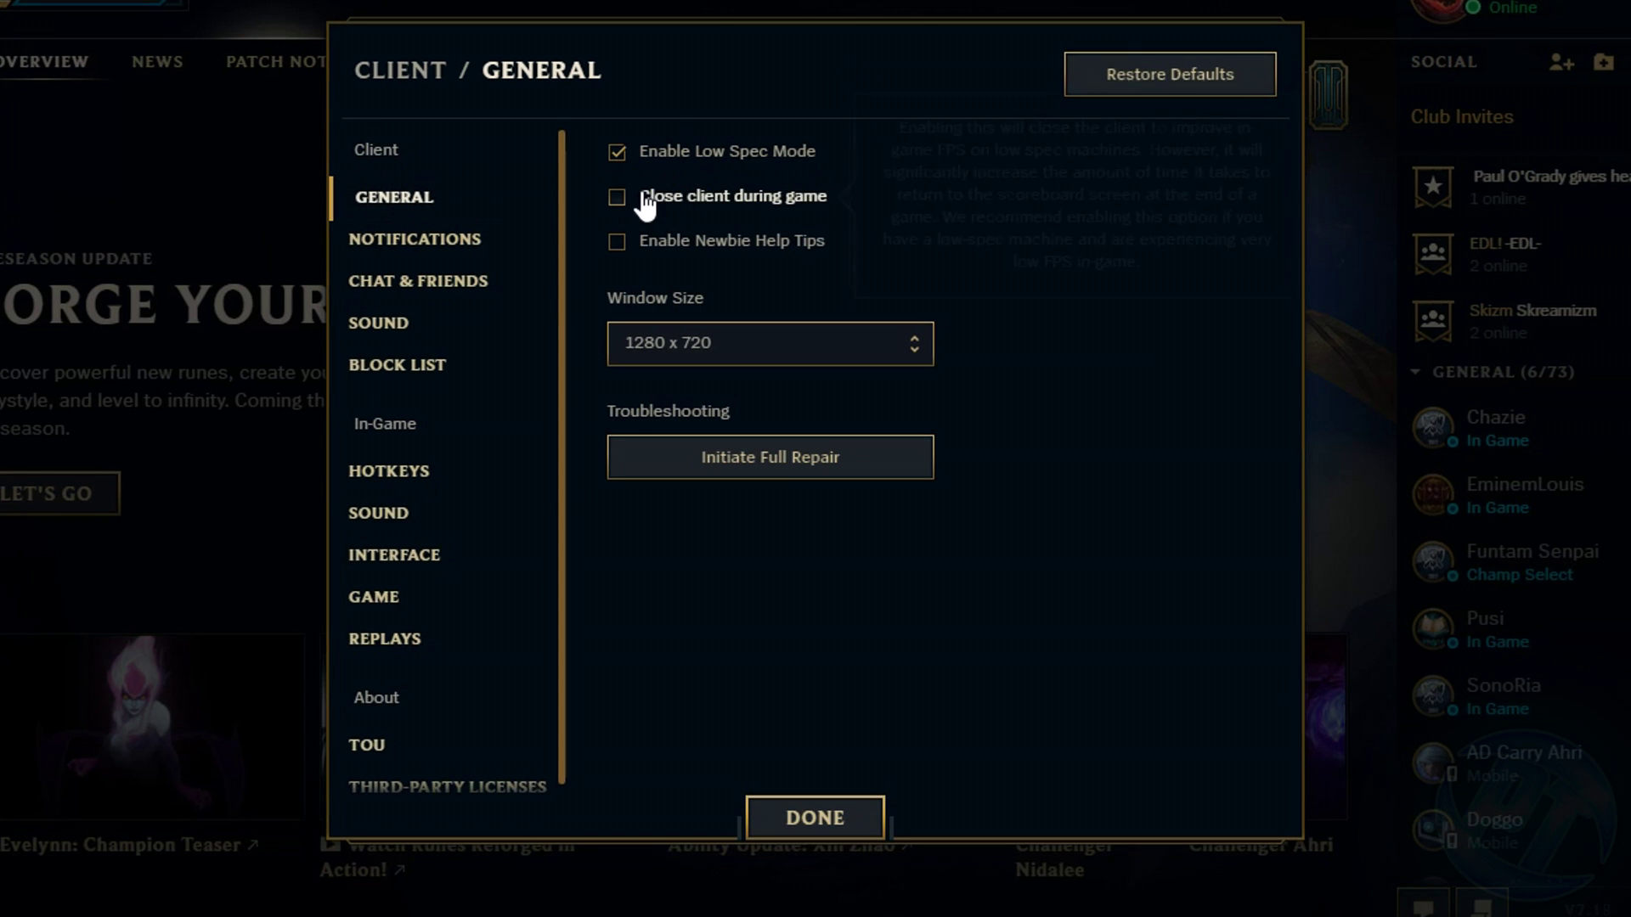
pyautogui.click(745, 201)
pyautogui.click(752, 364)
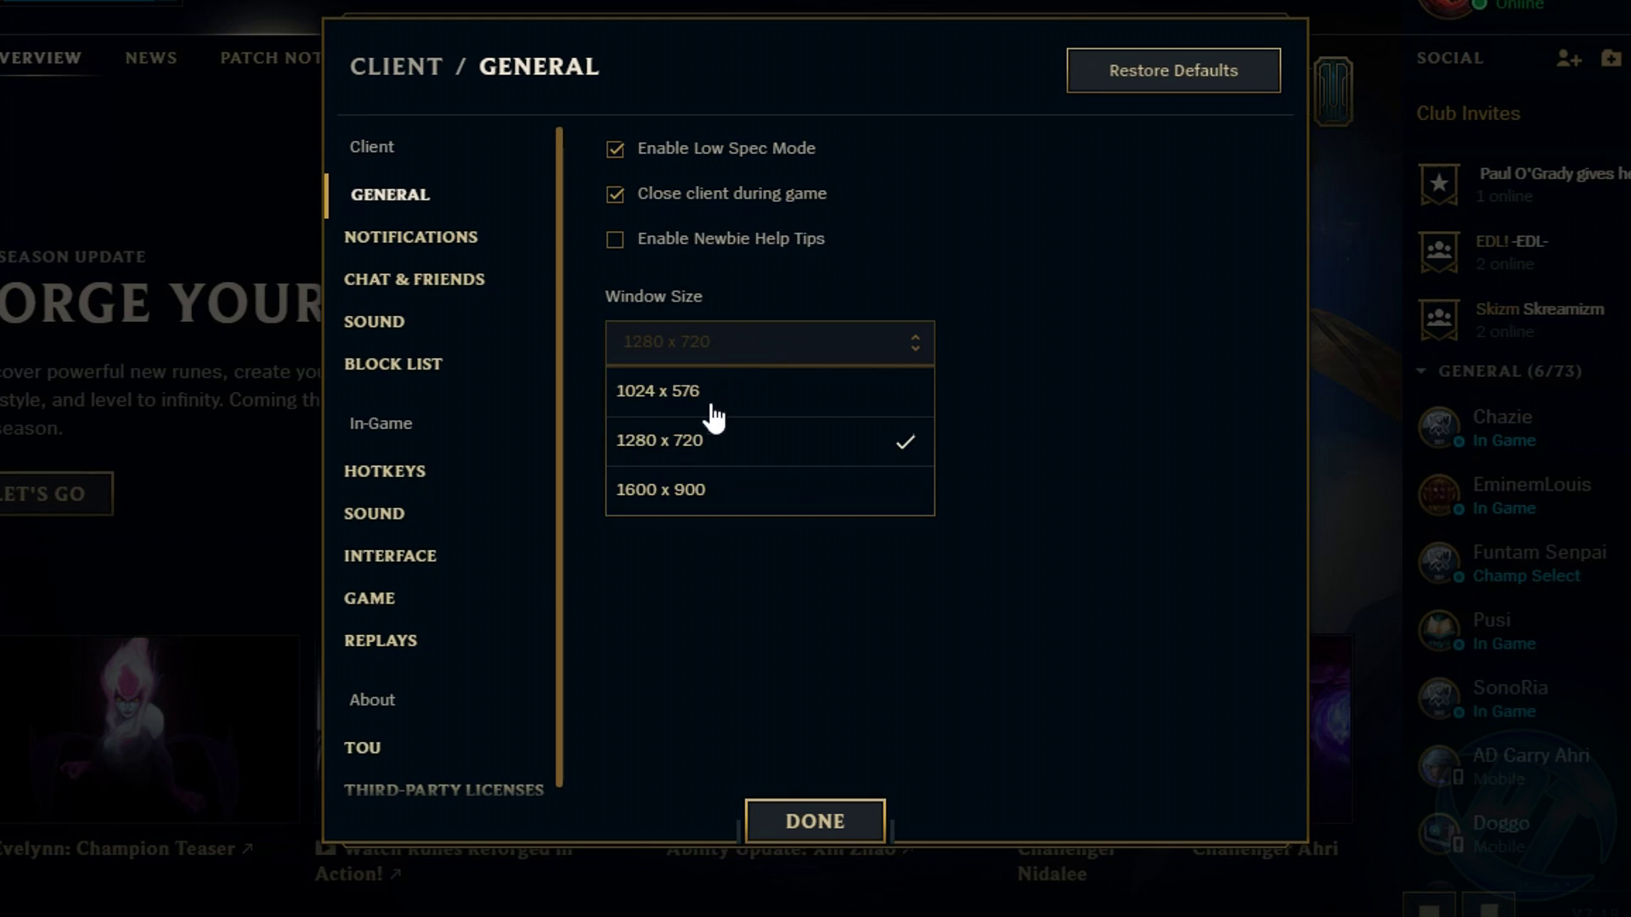
pyautogui.click(710, 416)
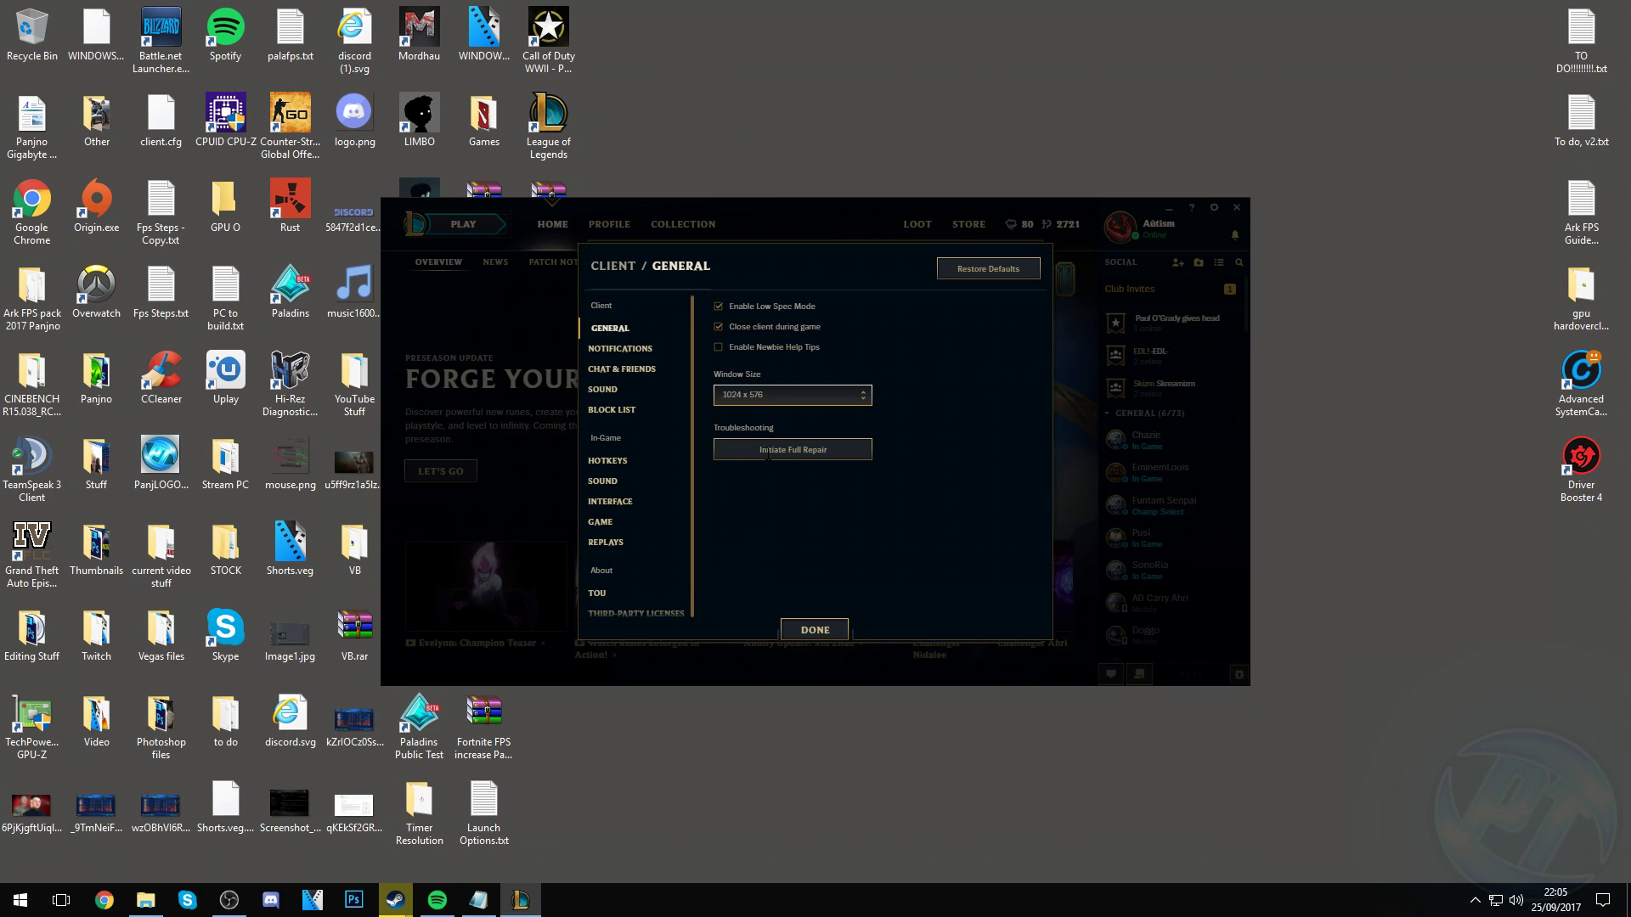
pyautogui.click(789, 631)
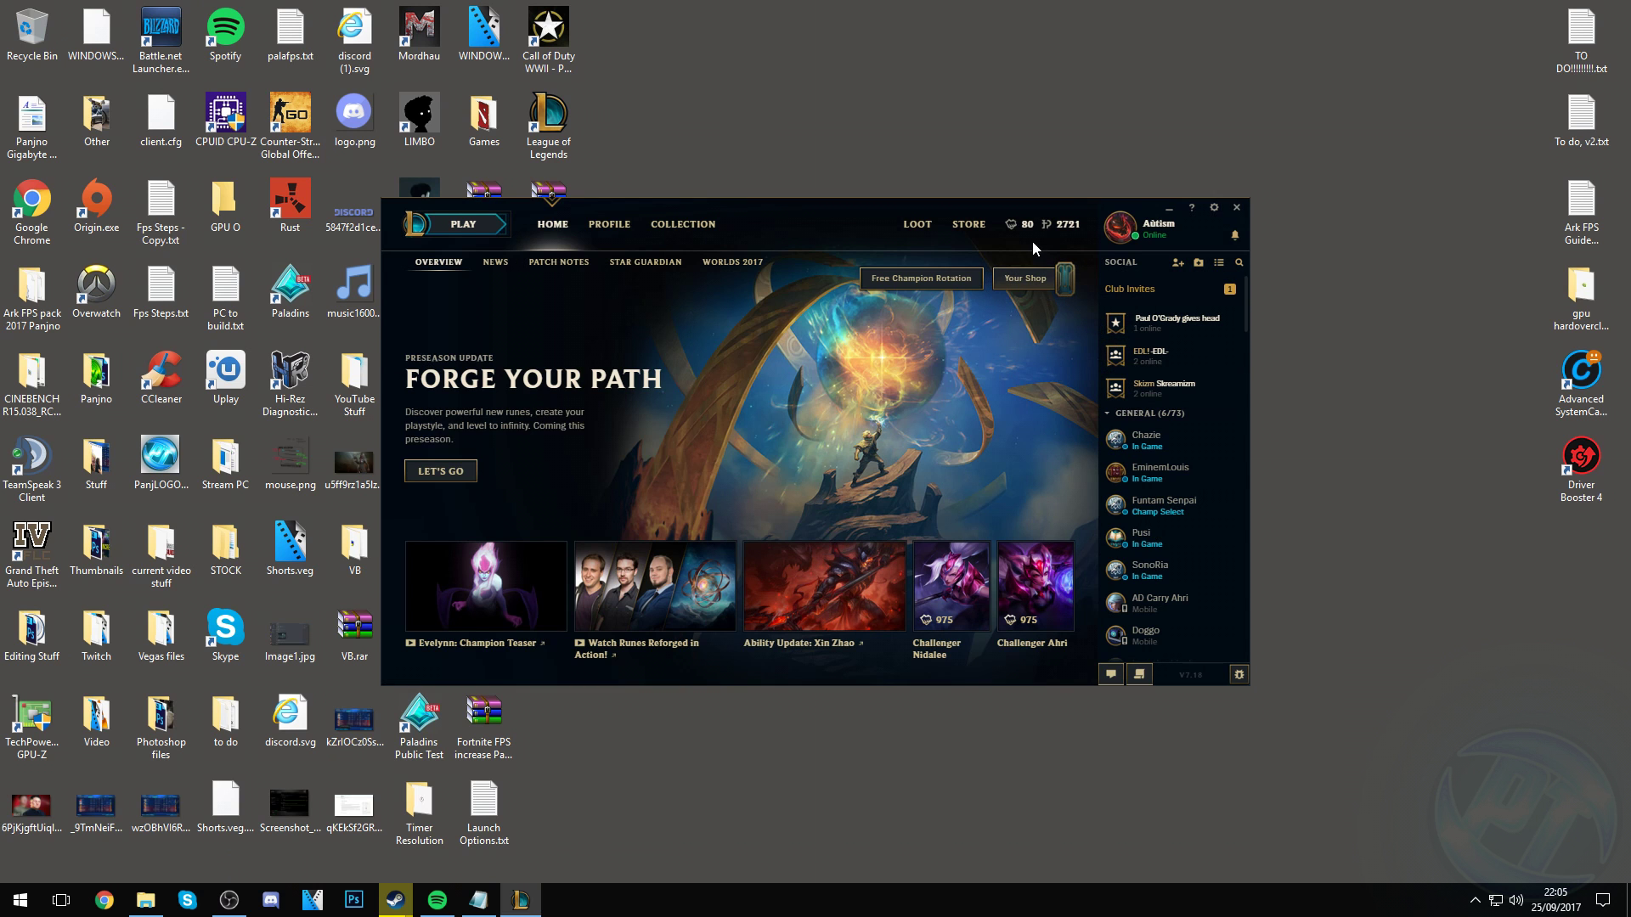
pyautogui.click(1236, 209)
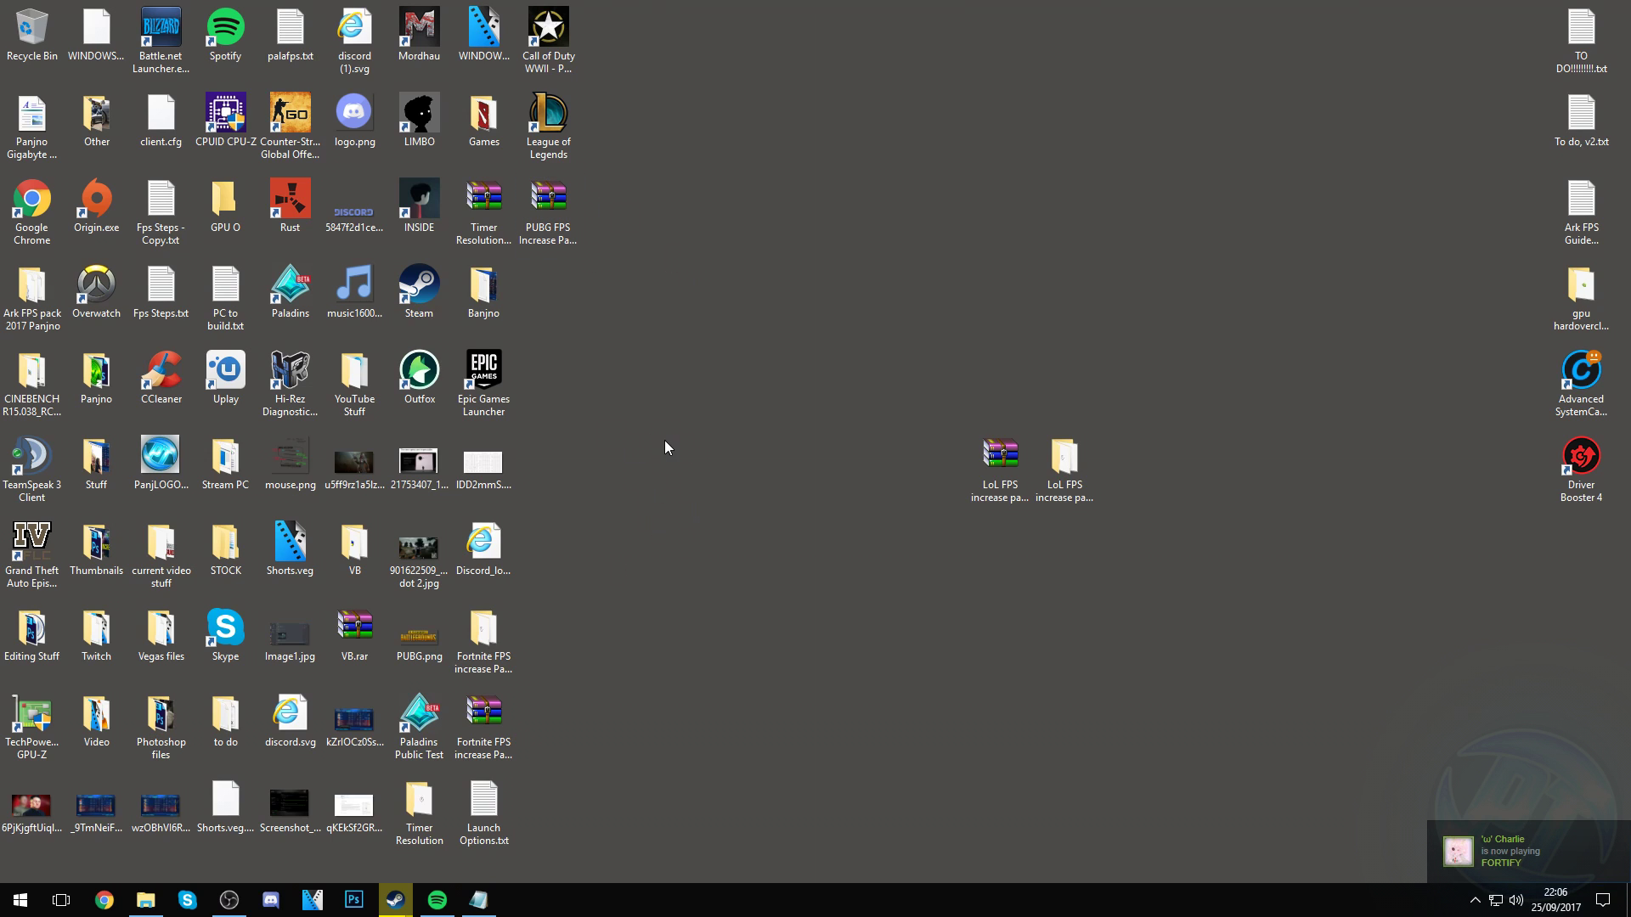
# - Open the AppData folder using %appdata% and go to the Temp folder inside Local
pyautogui.click(19, 900)
pyautogui.write('%a')
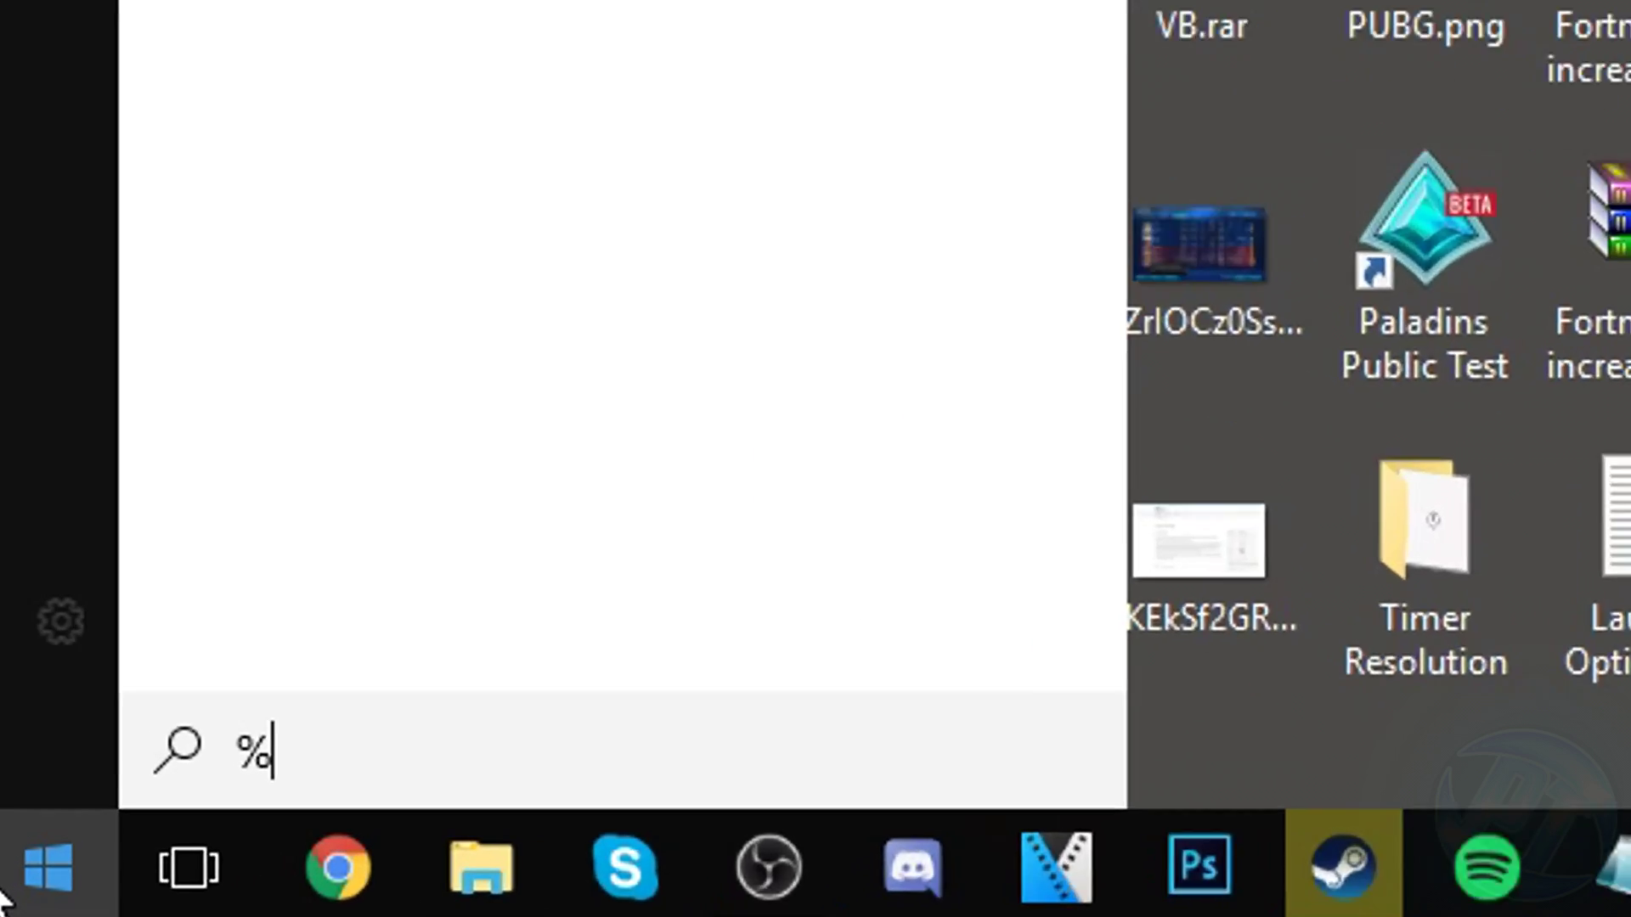
pyautogui.write('ppdata%')
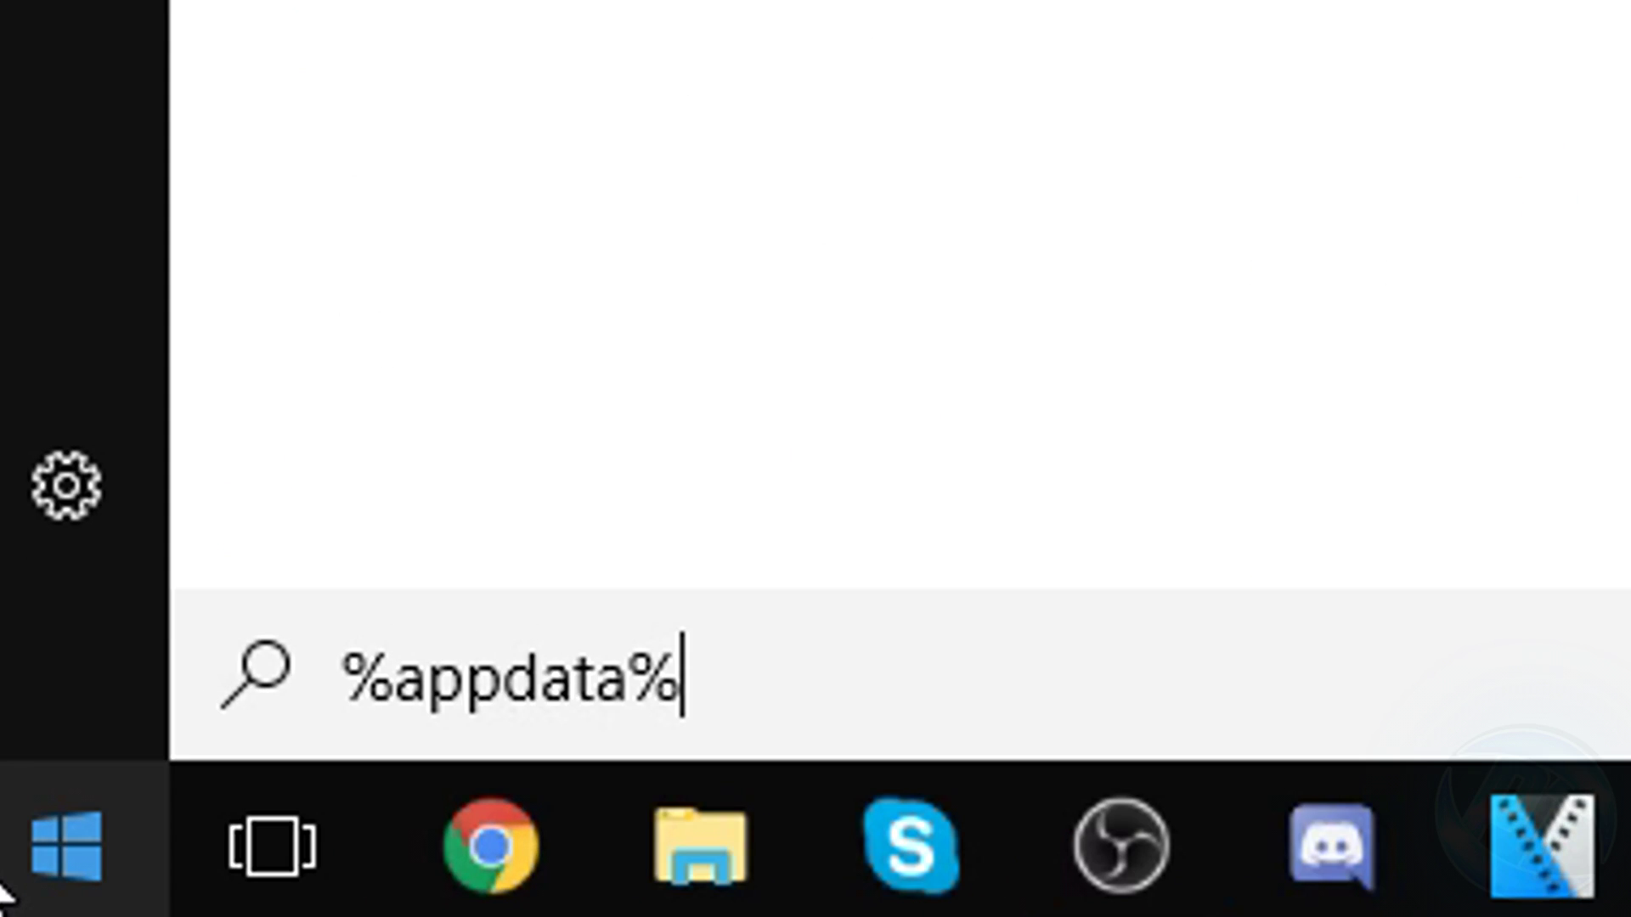
pyautogui.press('Return')
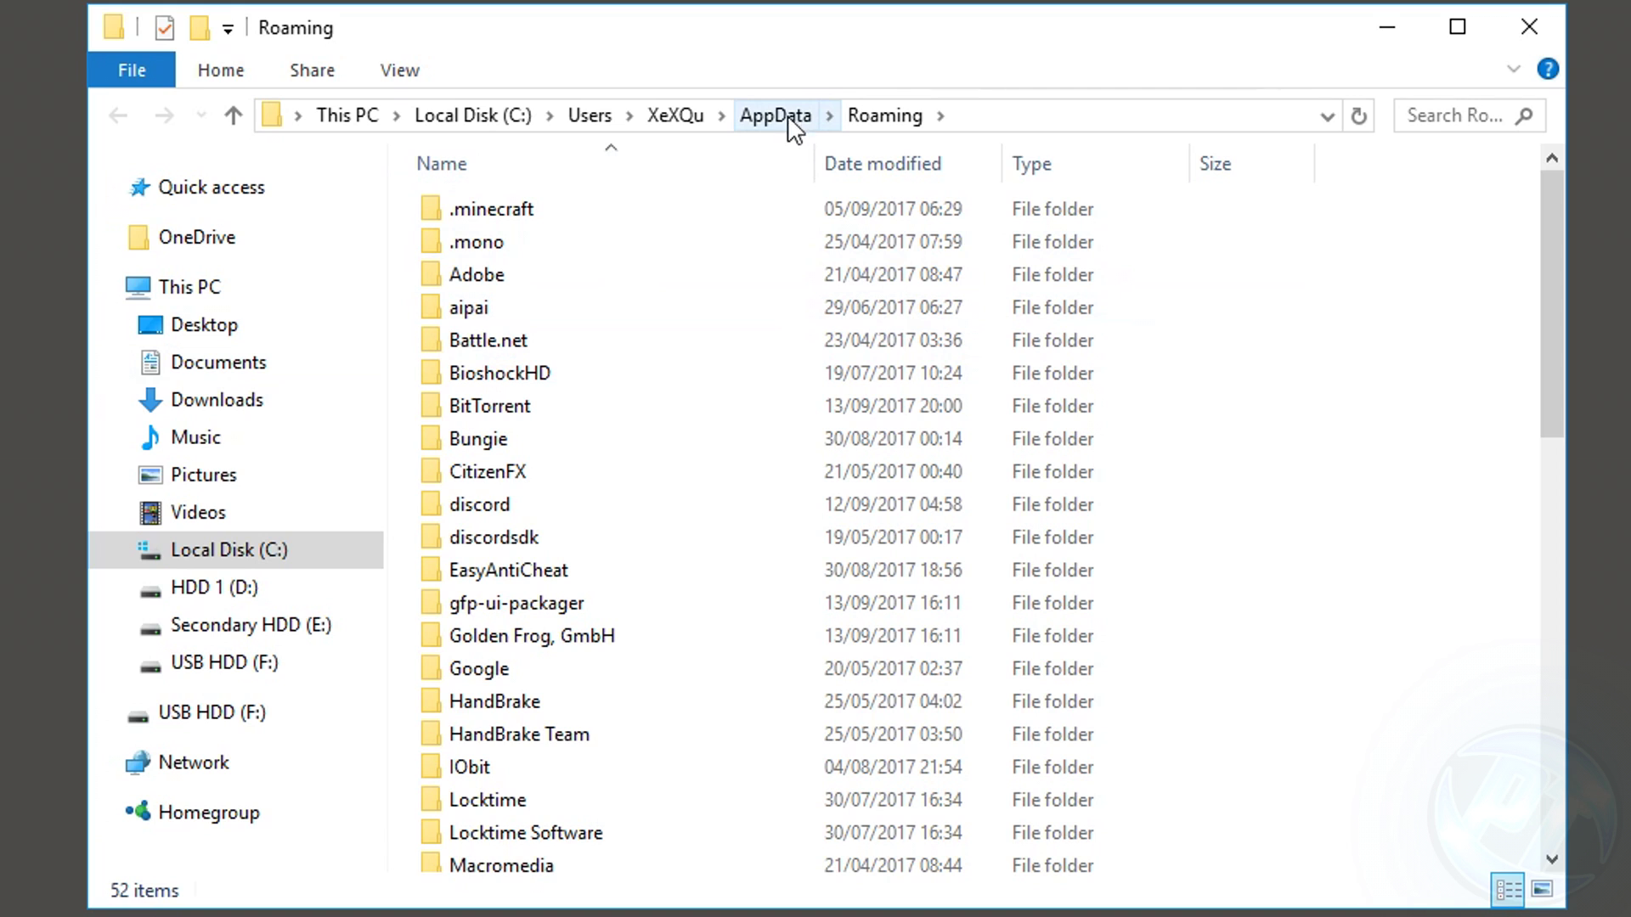
pyautogui.click(783, 114)
pyautogui.doubleClick(488, 214)
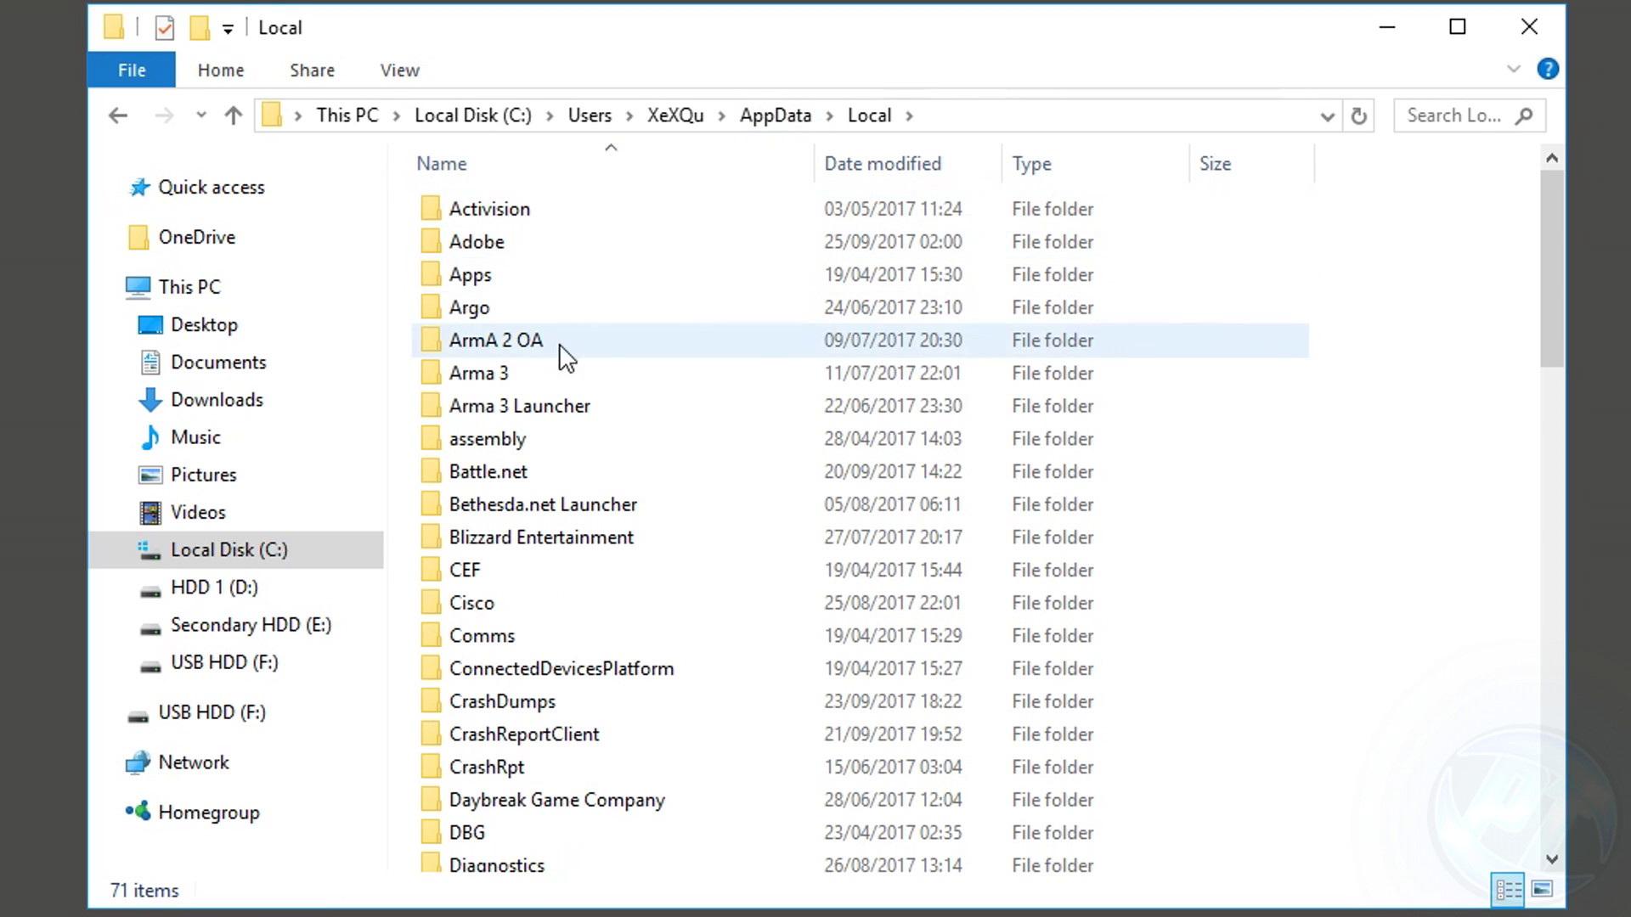
pyautogui.scroll(-15, 550, 329)
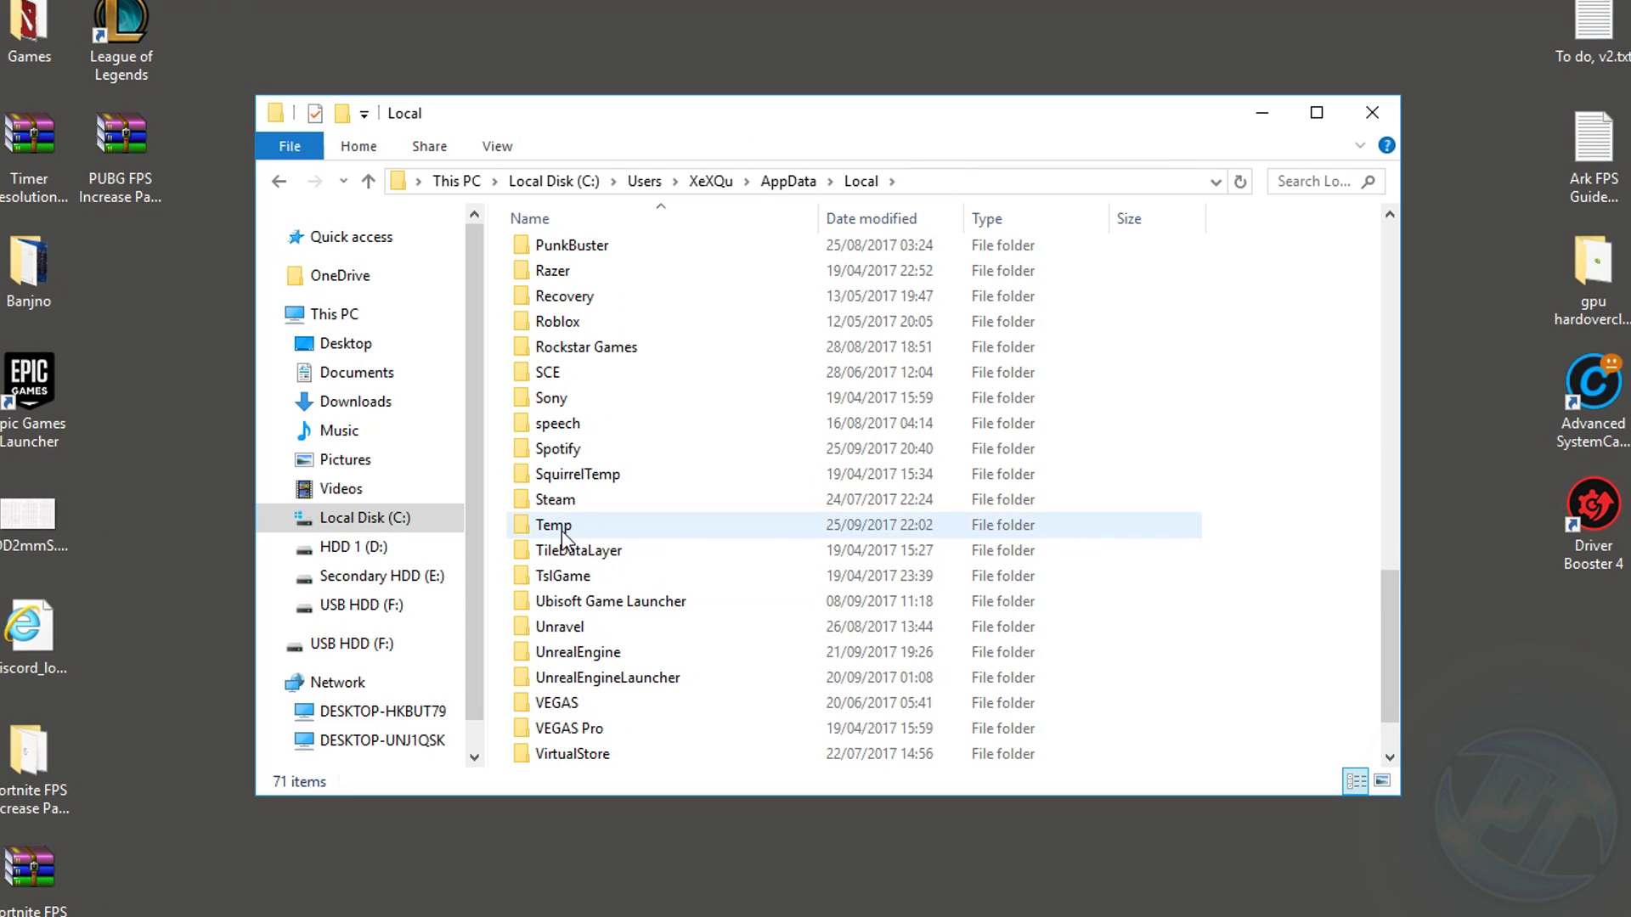
pyautogui.doubleClick(565, 526)
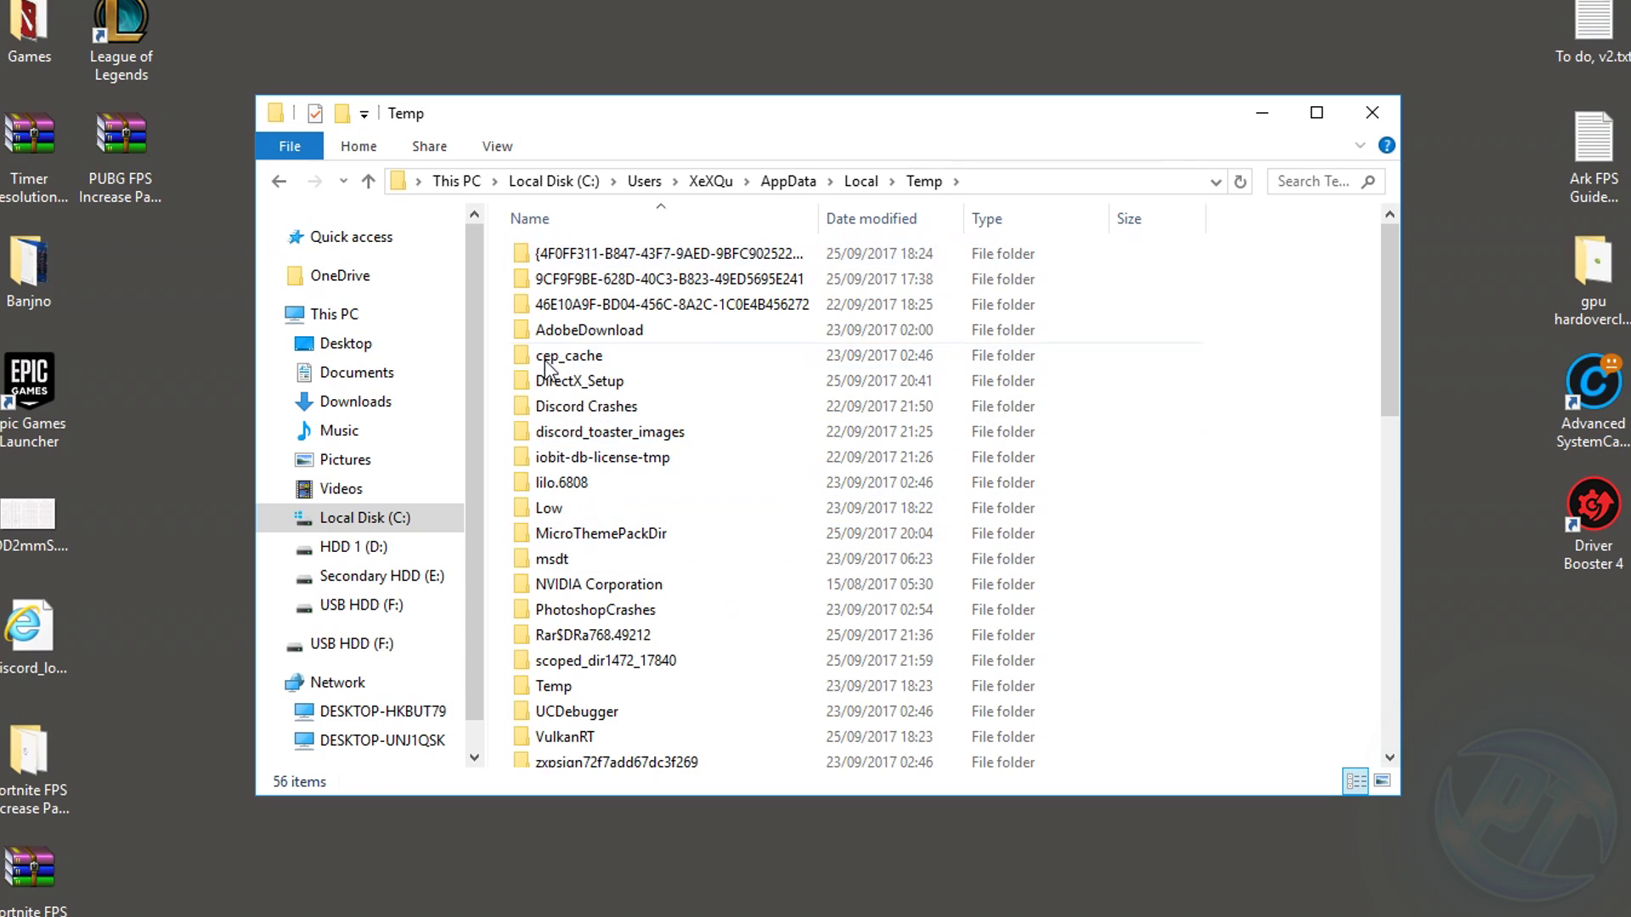
# - Delete everything in the Temp folder, skipping all items in use or needing administrator permission, and close the folder window
pyautogui.moveTo(507, 259); pyautogui.dragTo(643, 769)
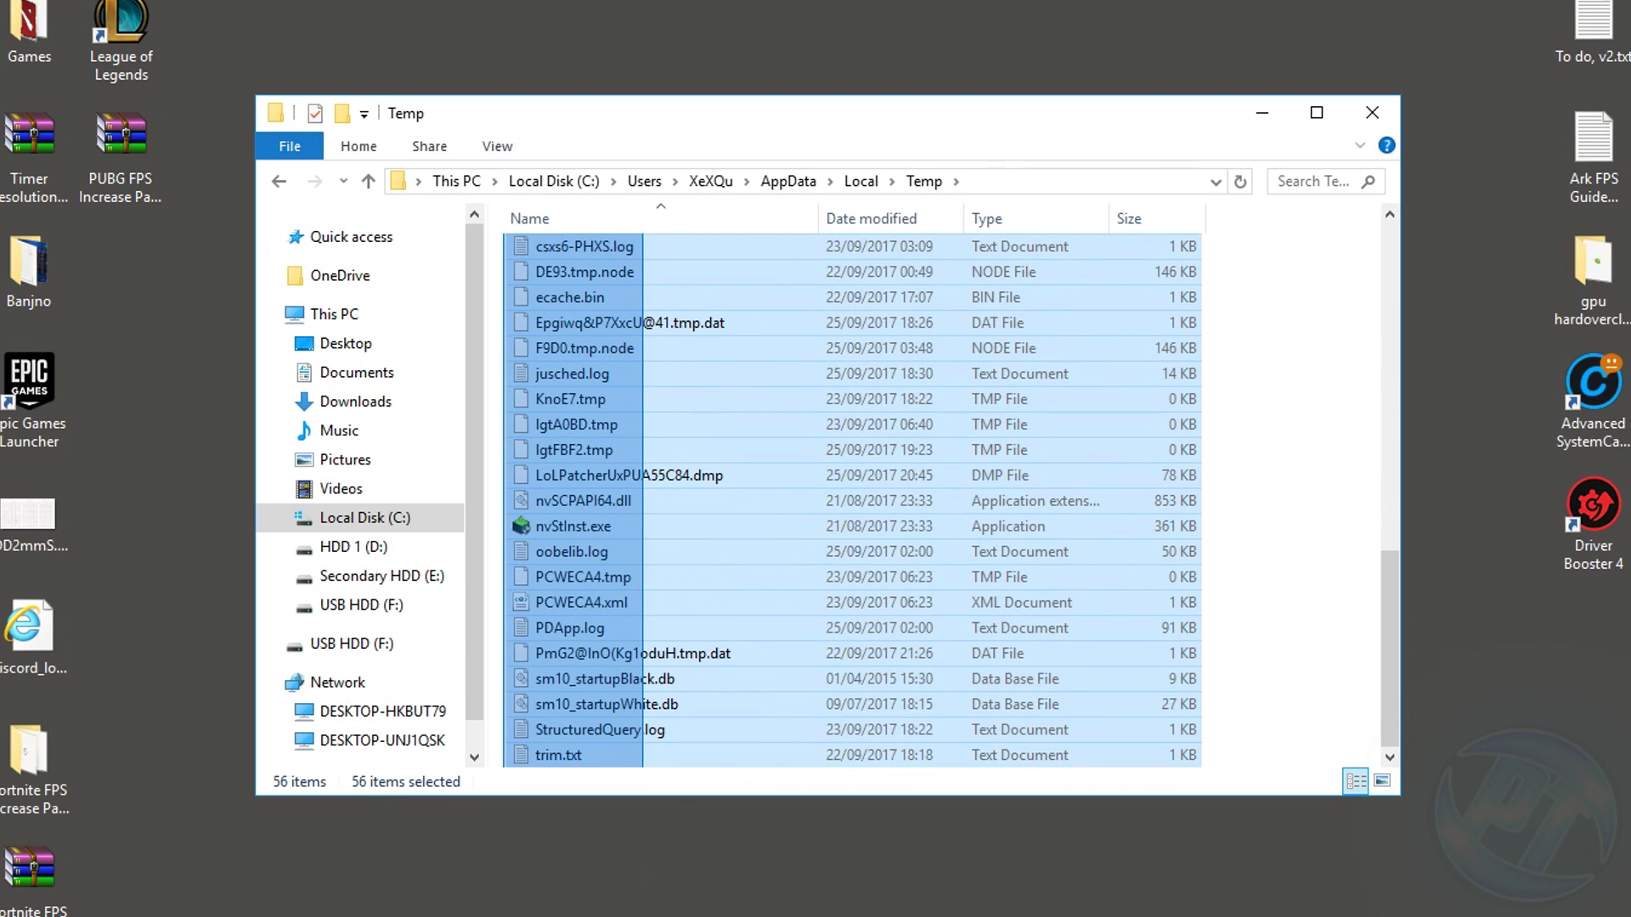
pyautogui.rightClick(656, 475)
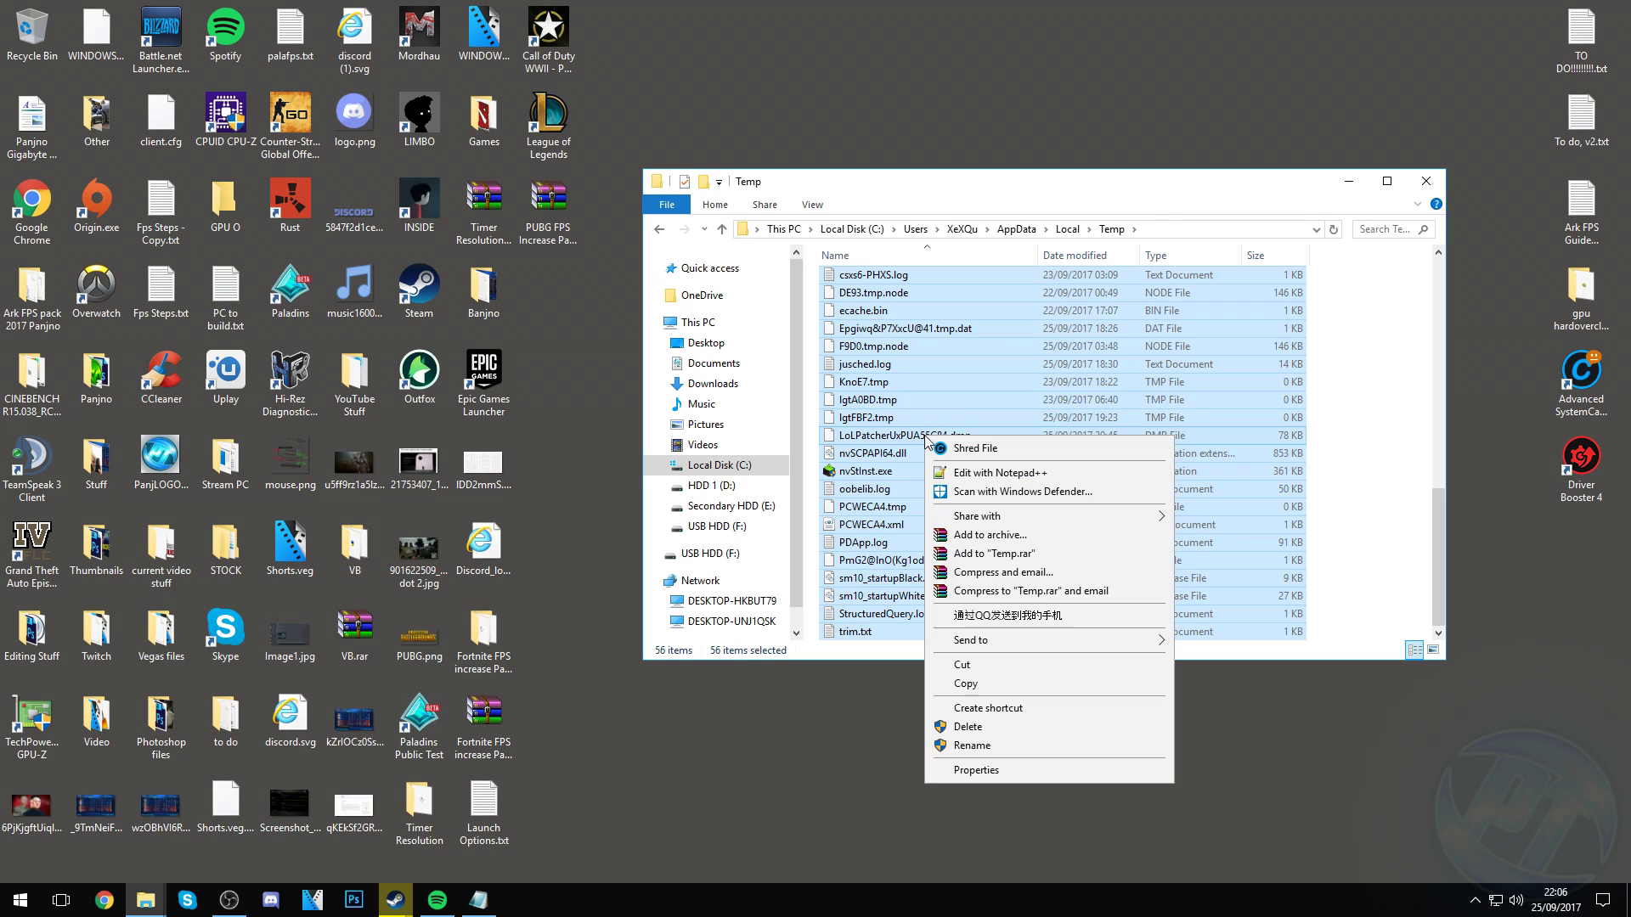
pyautogui.click(968, 728)
pyautogui.click(888, 466)
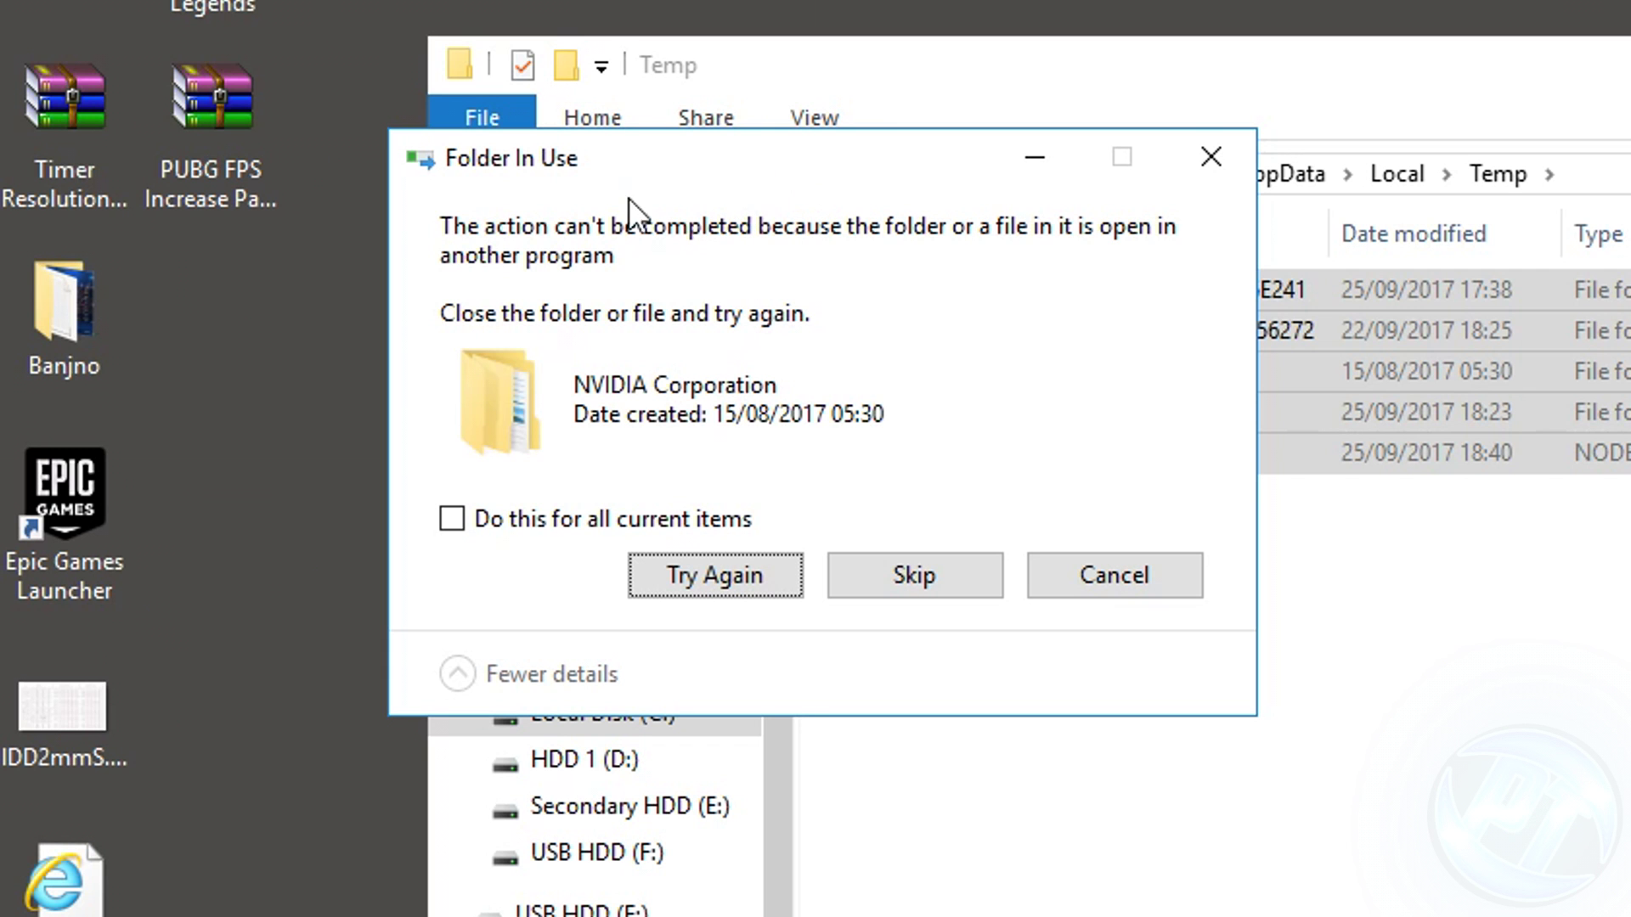
pyautogui.click(510, 518)
pyautogui.click(925, 583)
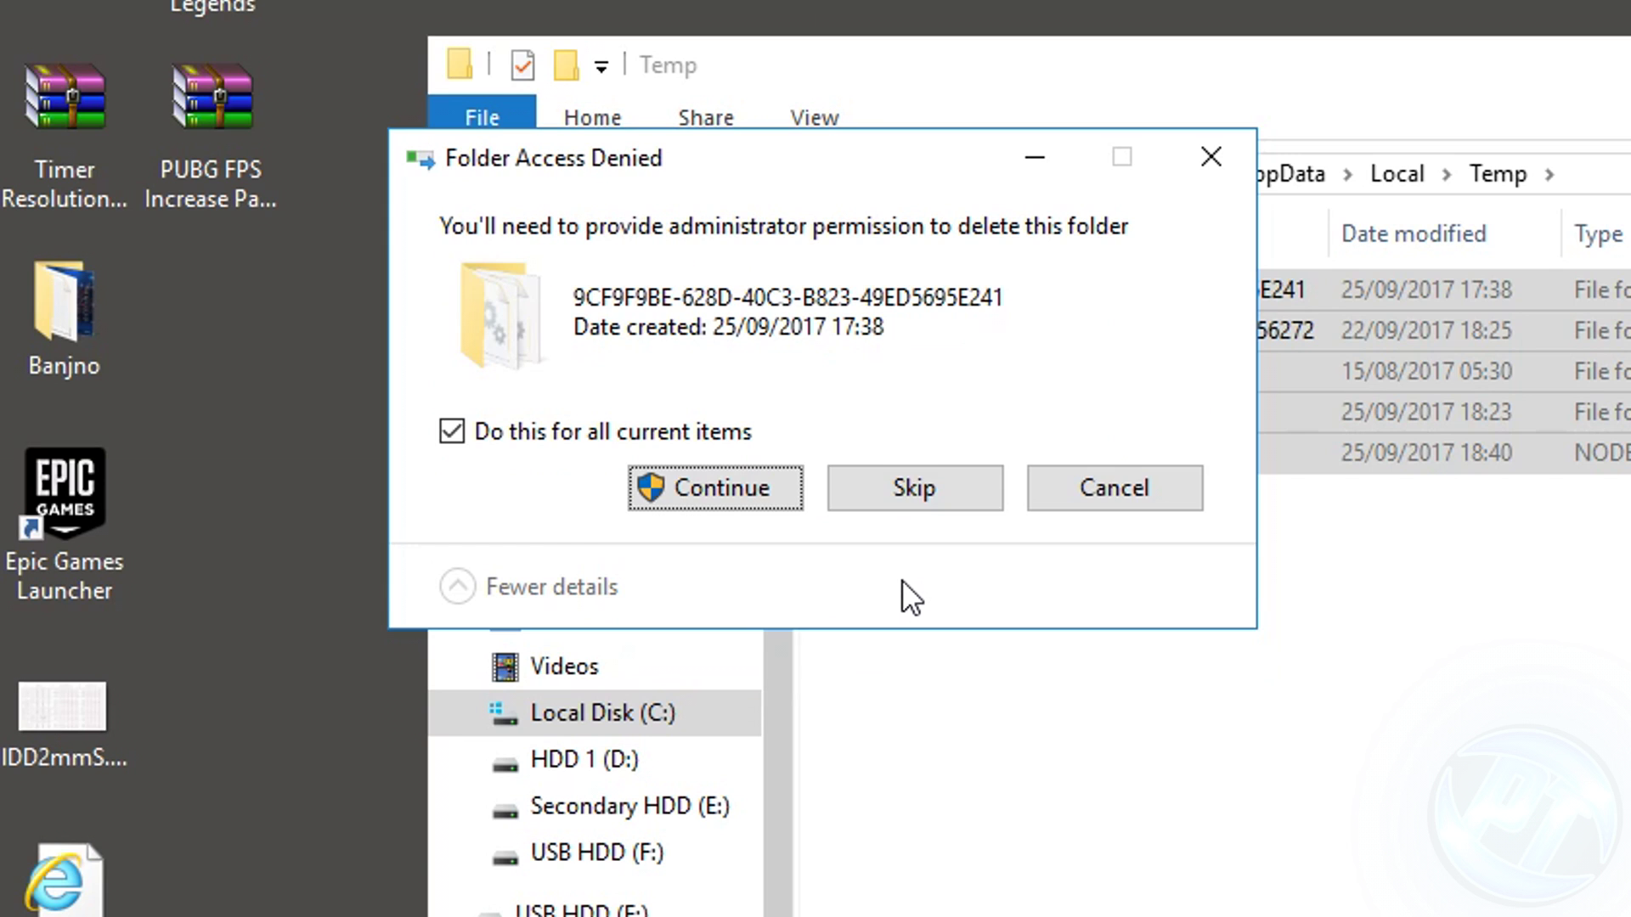
pyautogui.click(924, 485)
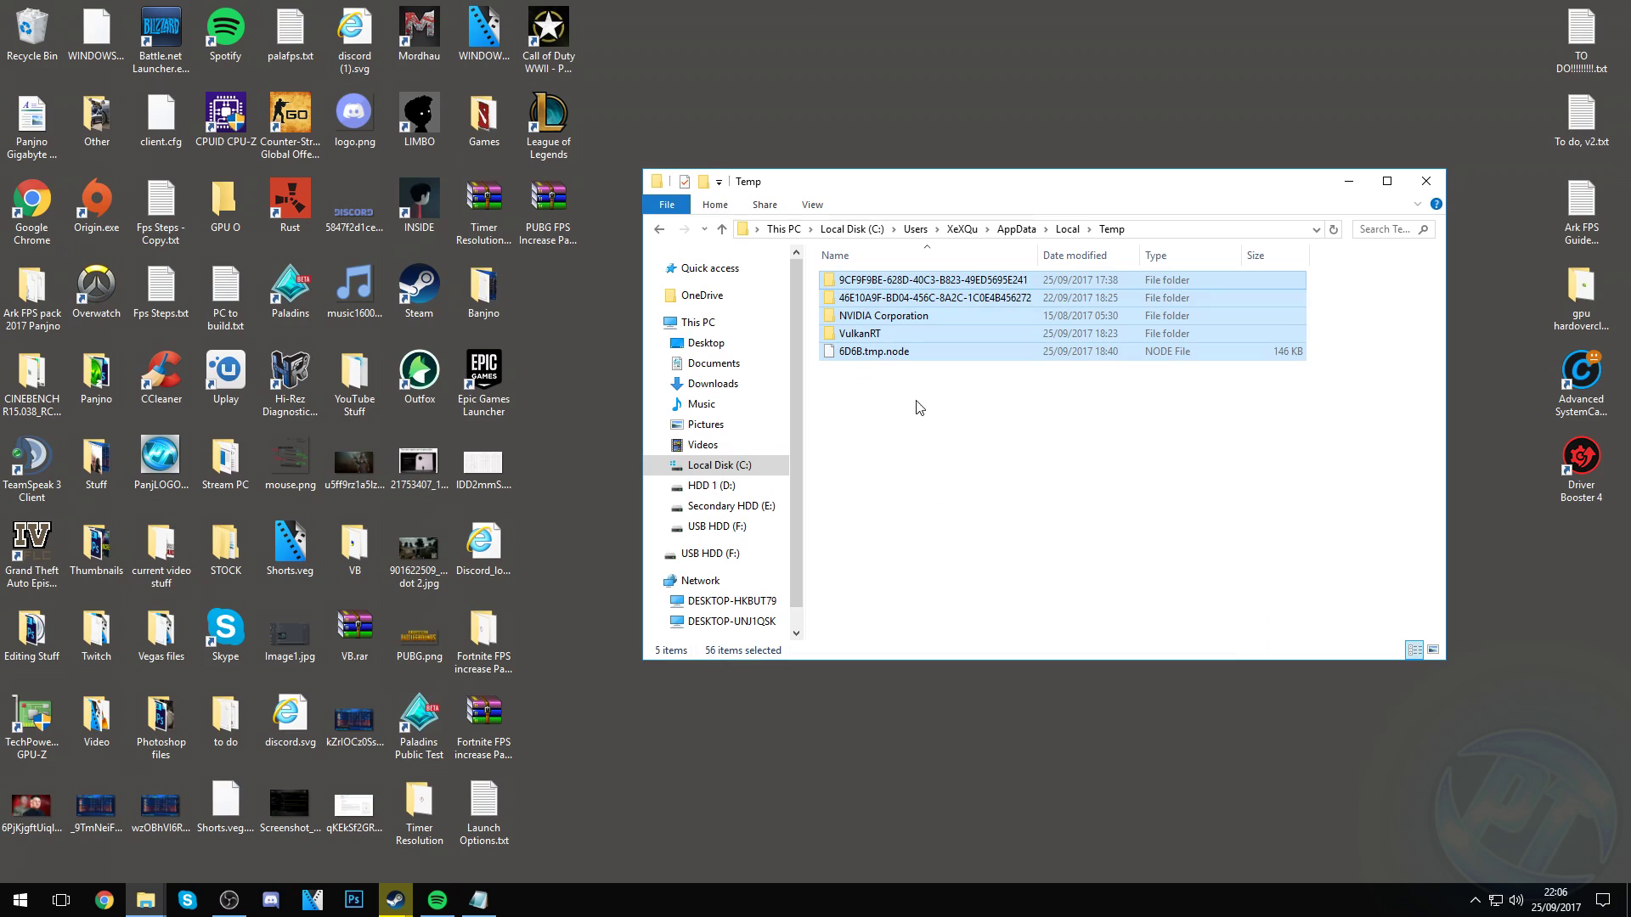
pyautogui.moveTo(923, 439); pyautogui.dragTo(860, 286)
pyautogui.click(1426, 181)
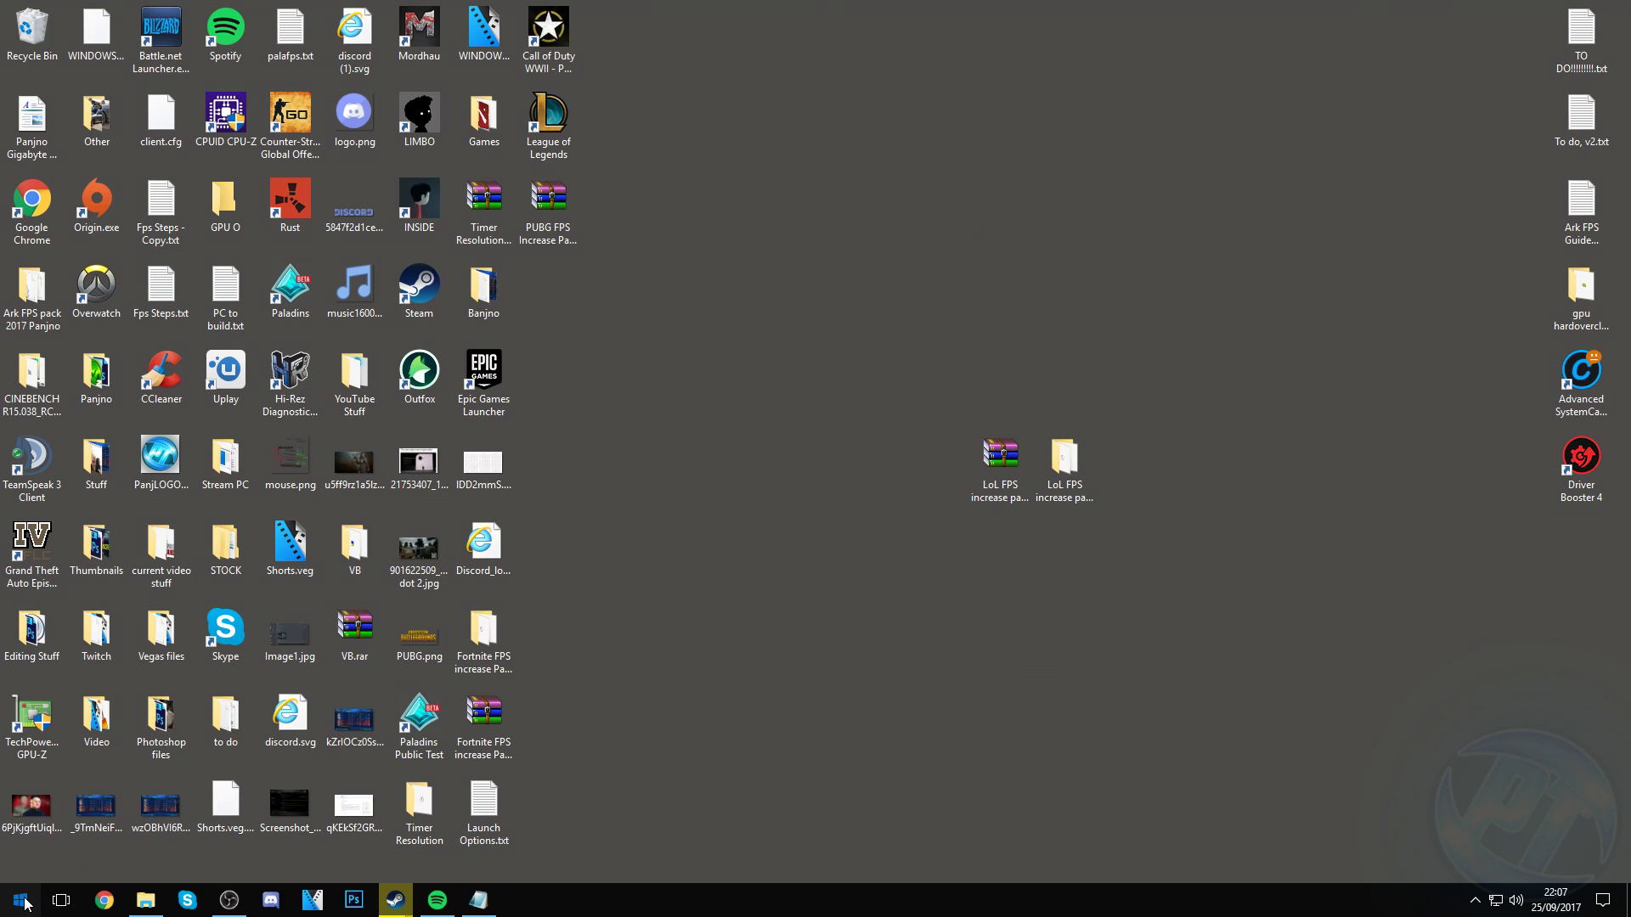
# - Open the Windows Prefetch folder by running the command prefetch from the Run dialog
pyautogui.click(22, 902)
pyautogui.write('run')
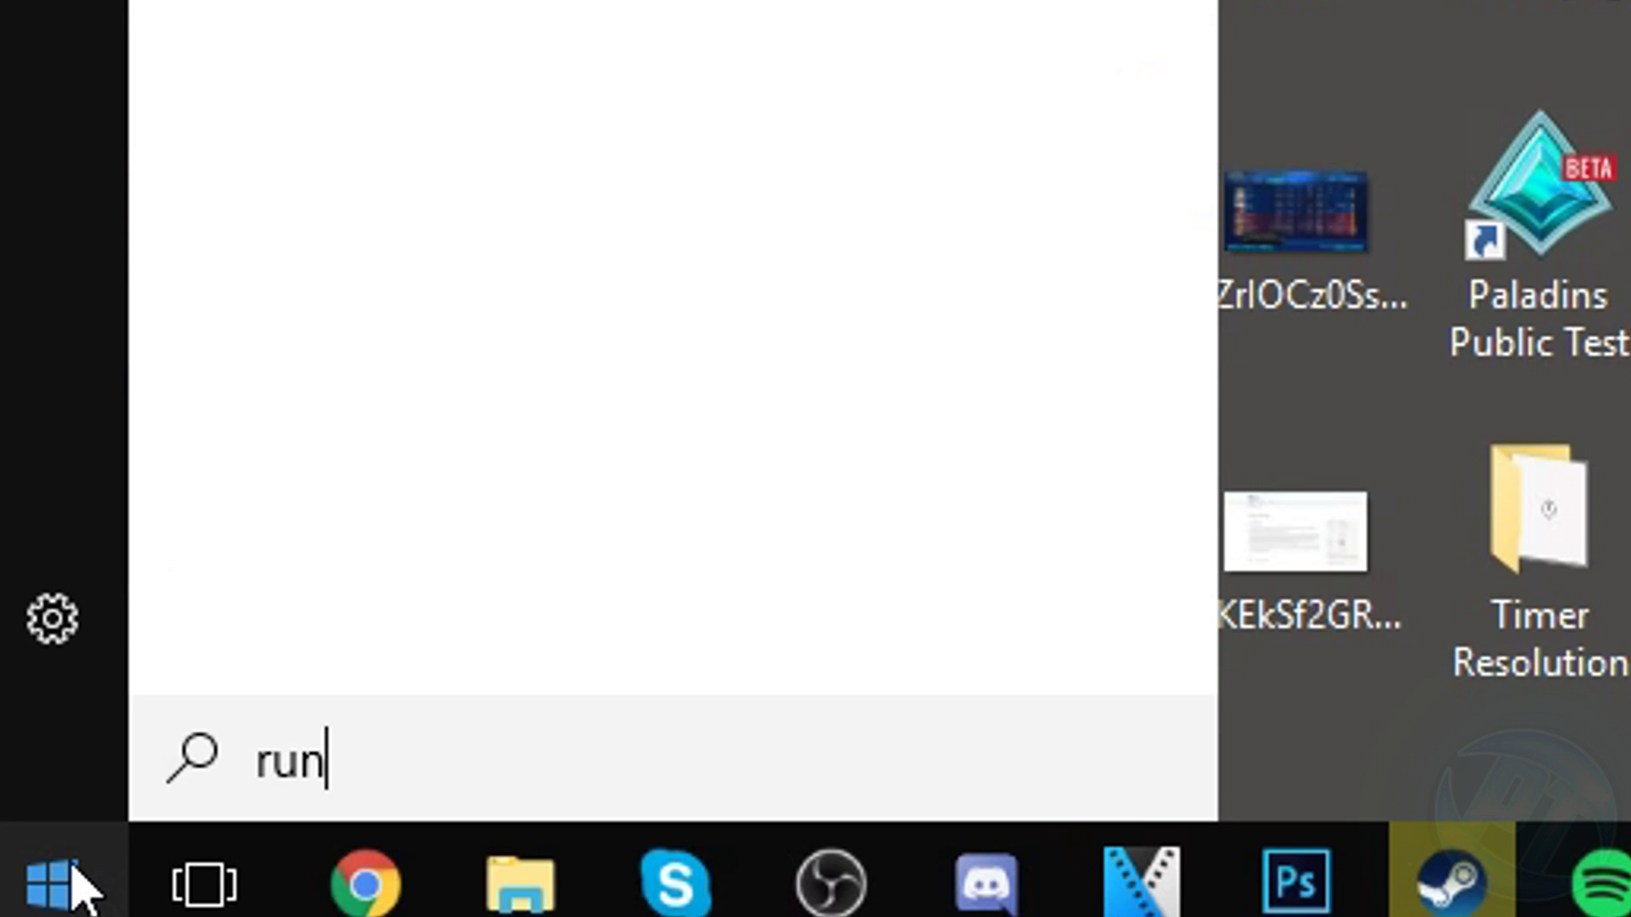
pyautogui.press('Return')
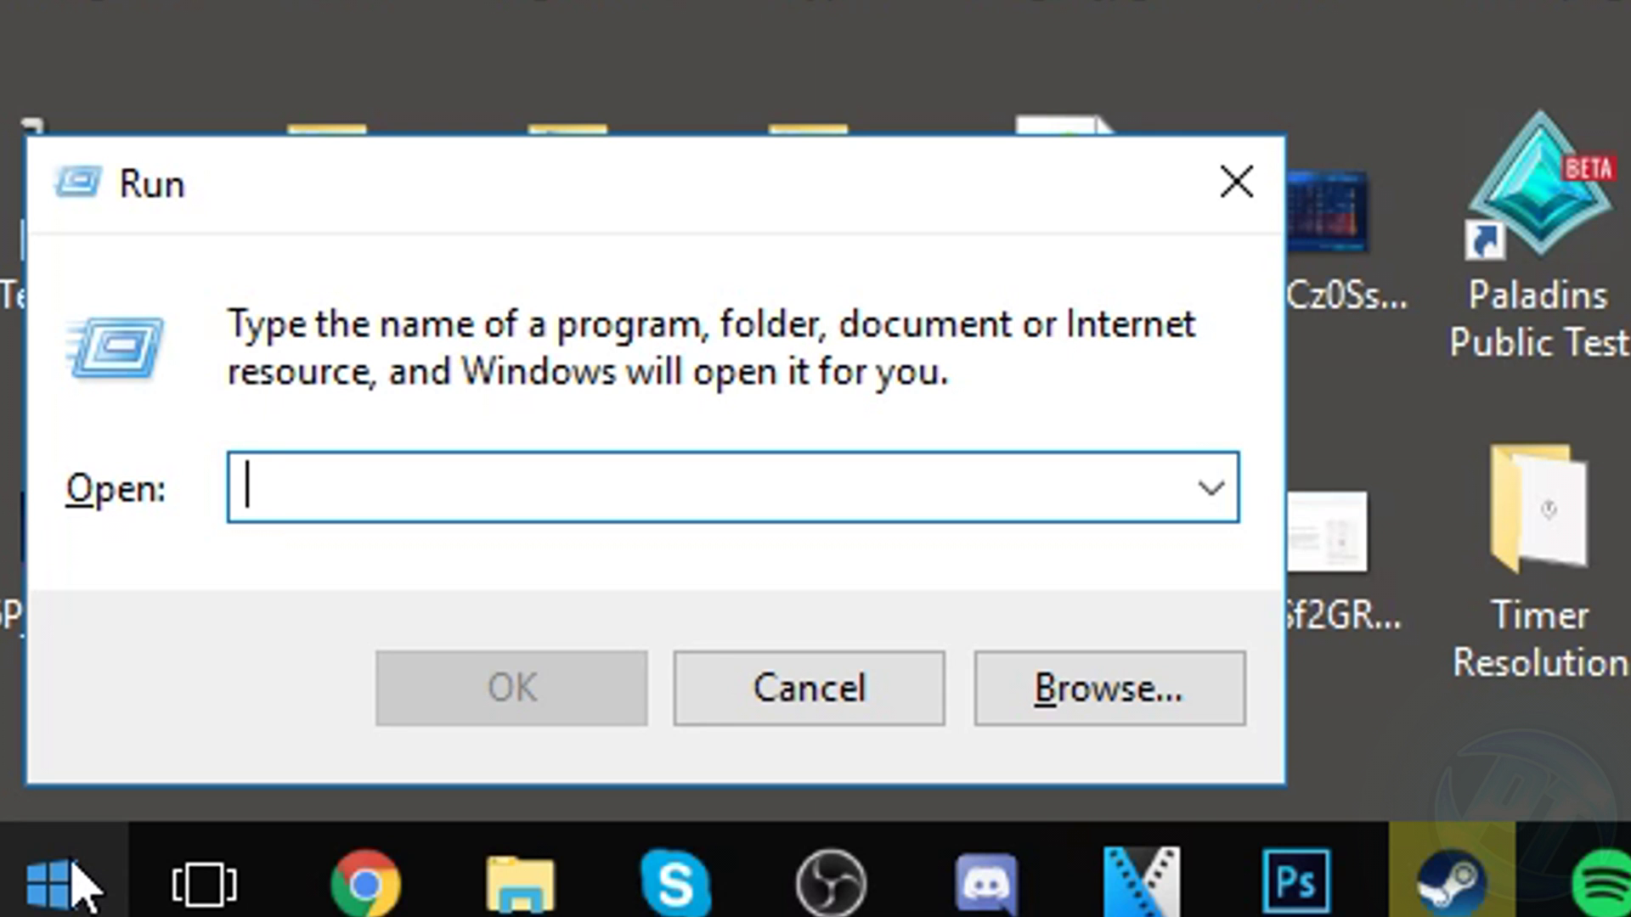
pyautogui.write('prefetch')
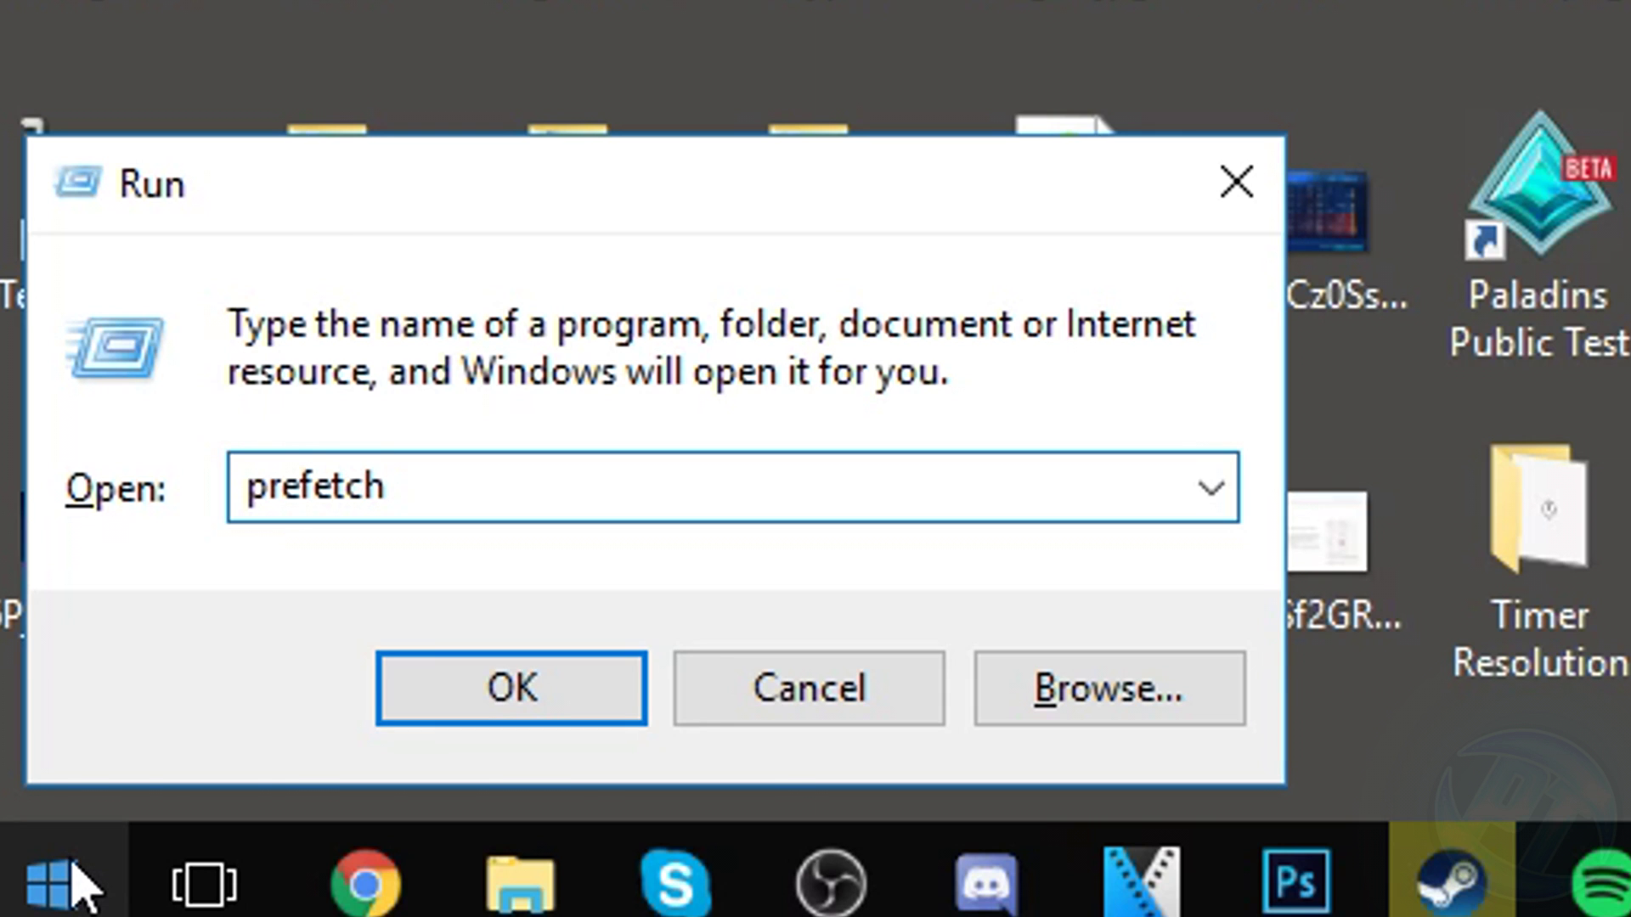
pyautogui.press('Return')
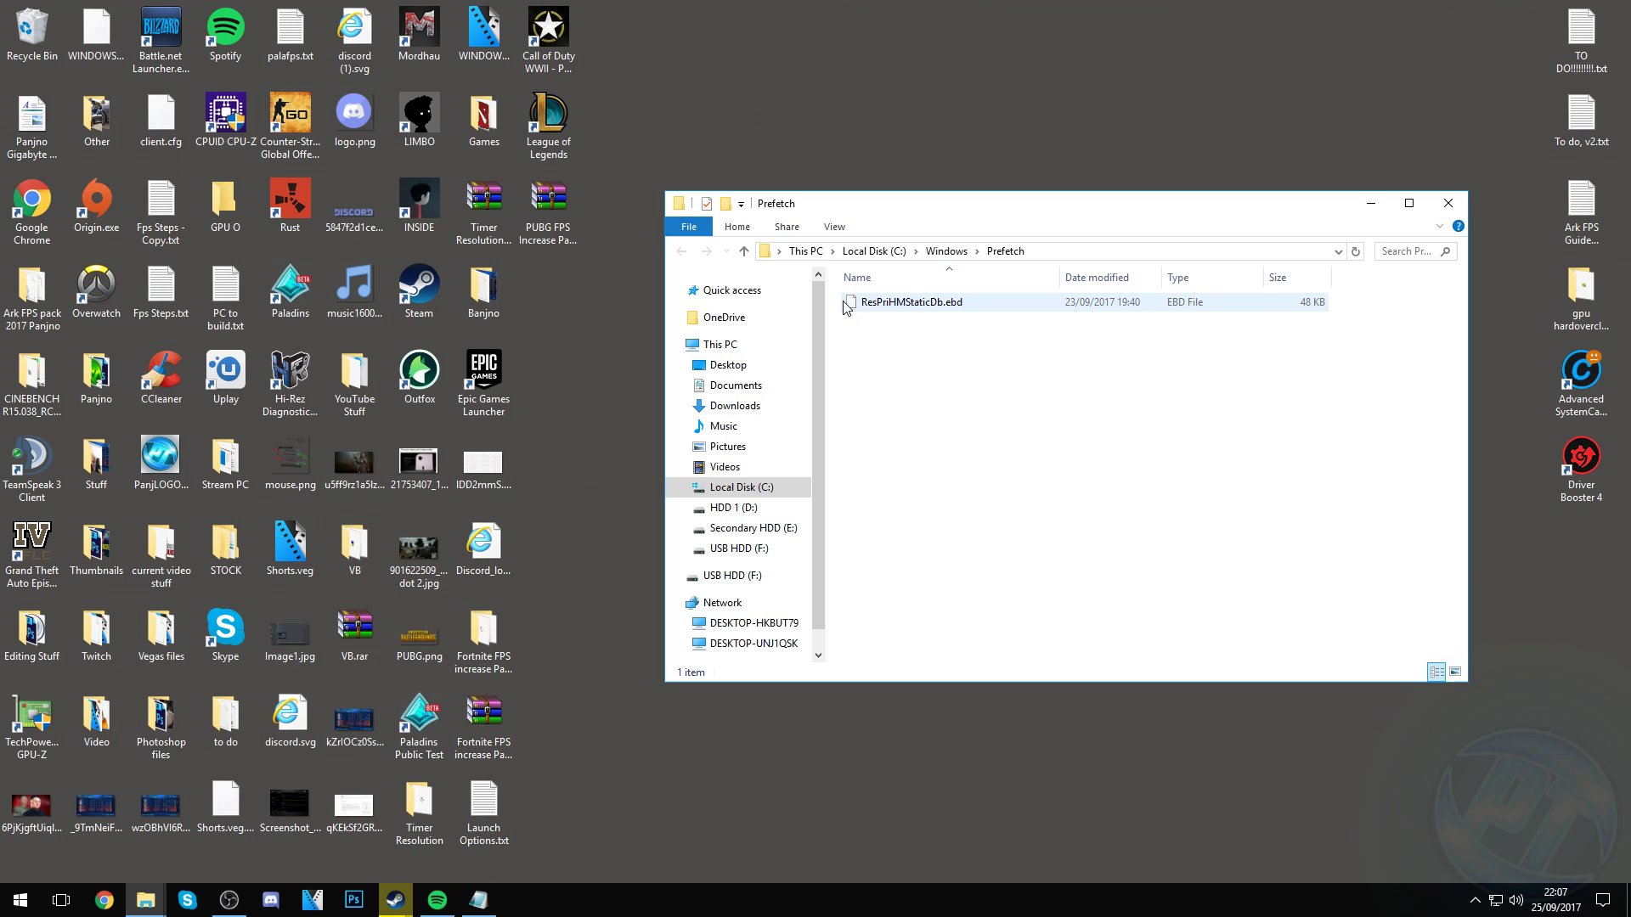
# - Delete everything in the Prefetch folder, including ResPriHMStaticDb.ebd, and close the folder window
pyautogui.moveTo(842, 306); pyautogui.dragTo(1037, 671)
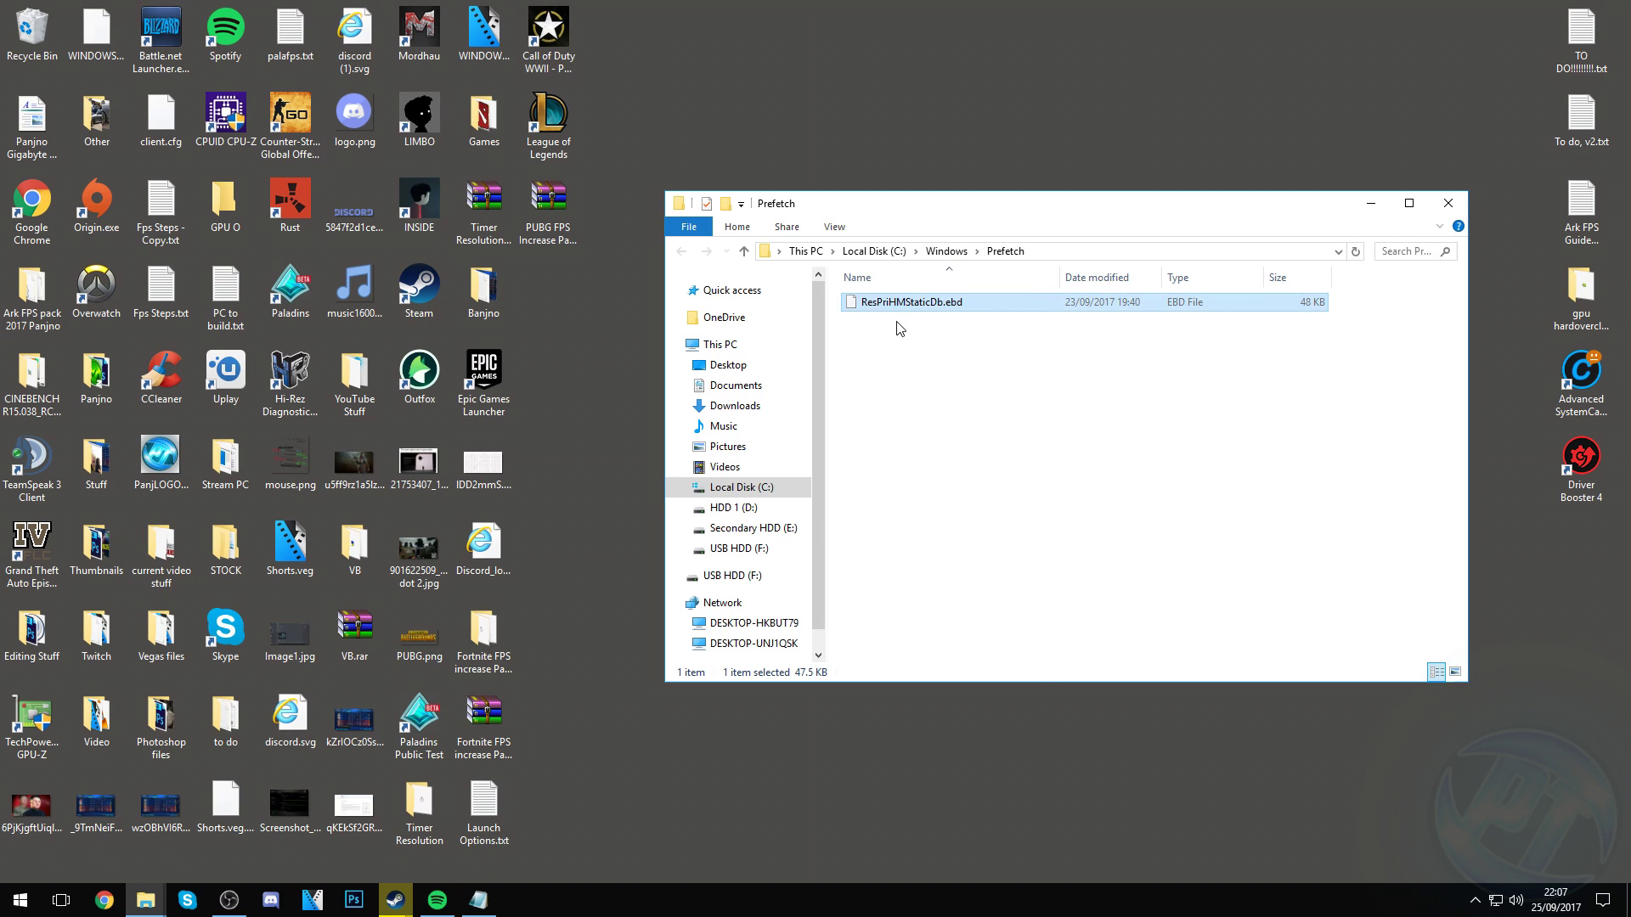
pyautogui.press('F2')
pyautogui.press('Escape')
pyautogui.click(913, 330)
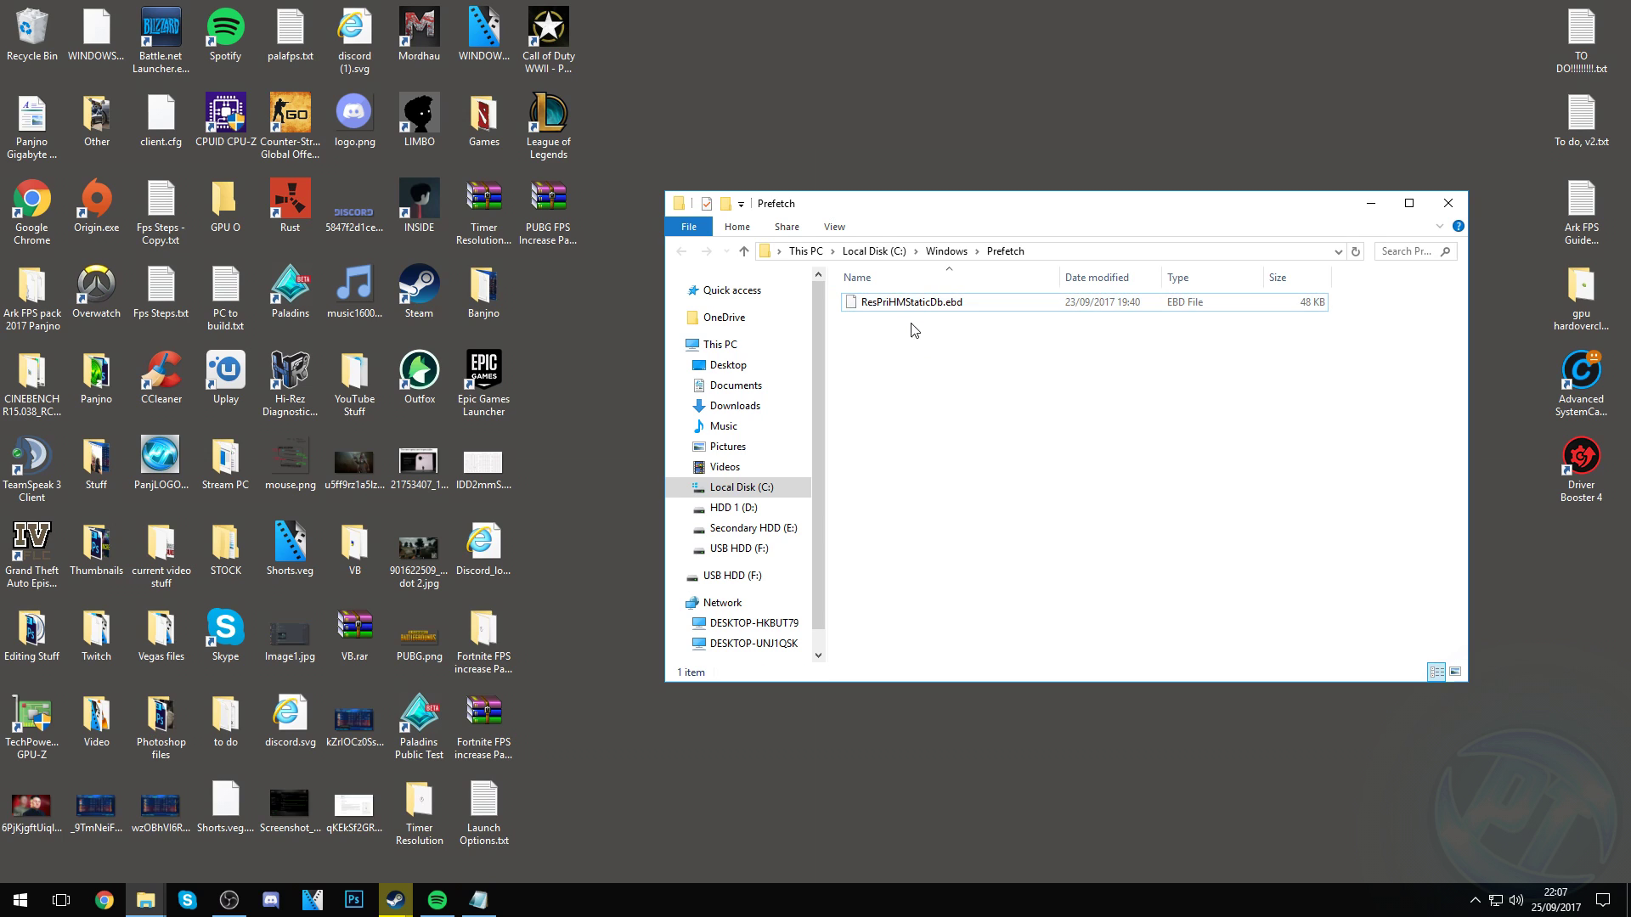
pyautogui.moveTo(837, 296); pyautogui.dragTo(996, 718)
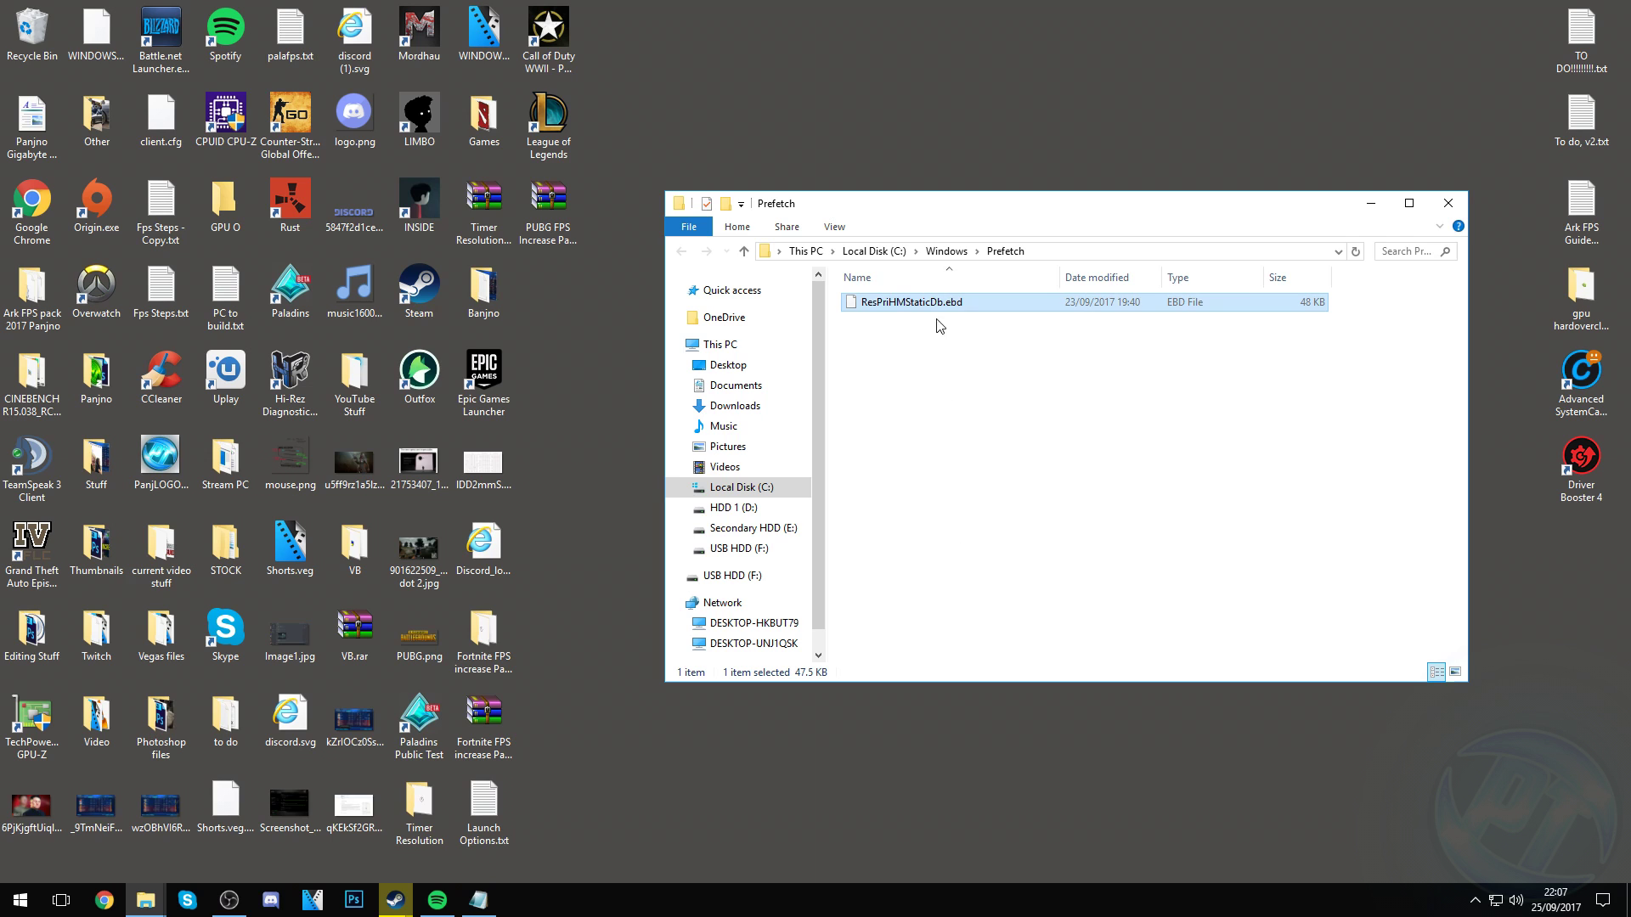
pyautogui.rightClick(888, 303)
pyautogui.click(935, 604)
pyautogui.click(896, 523)
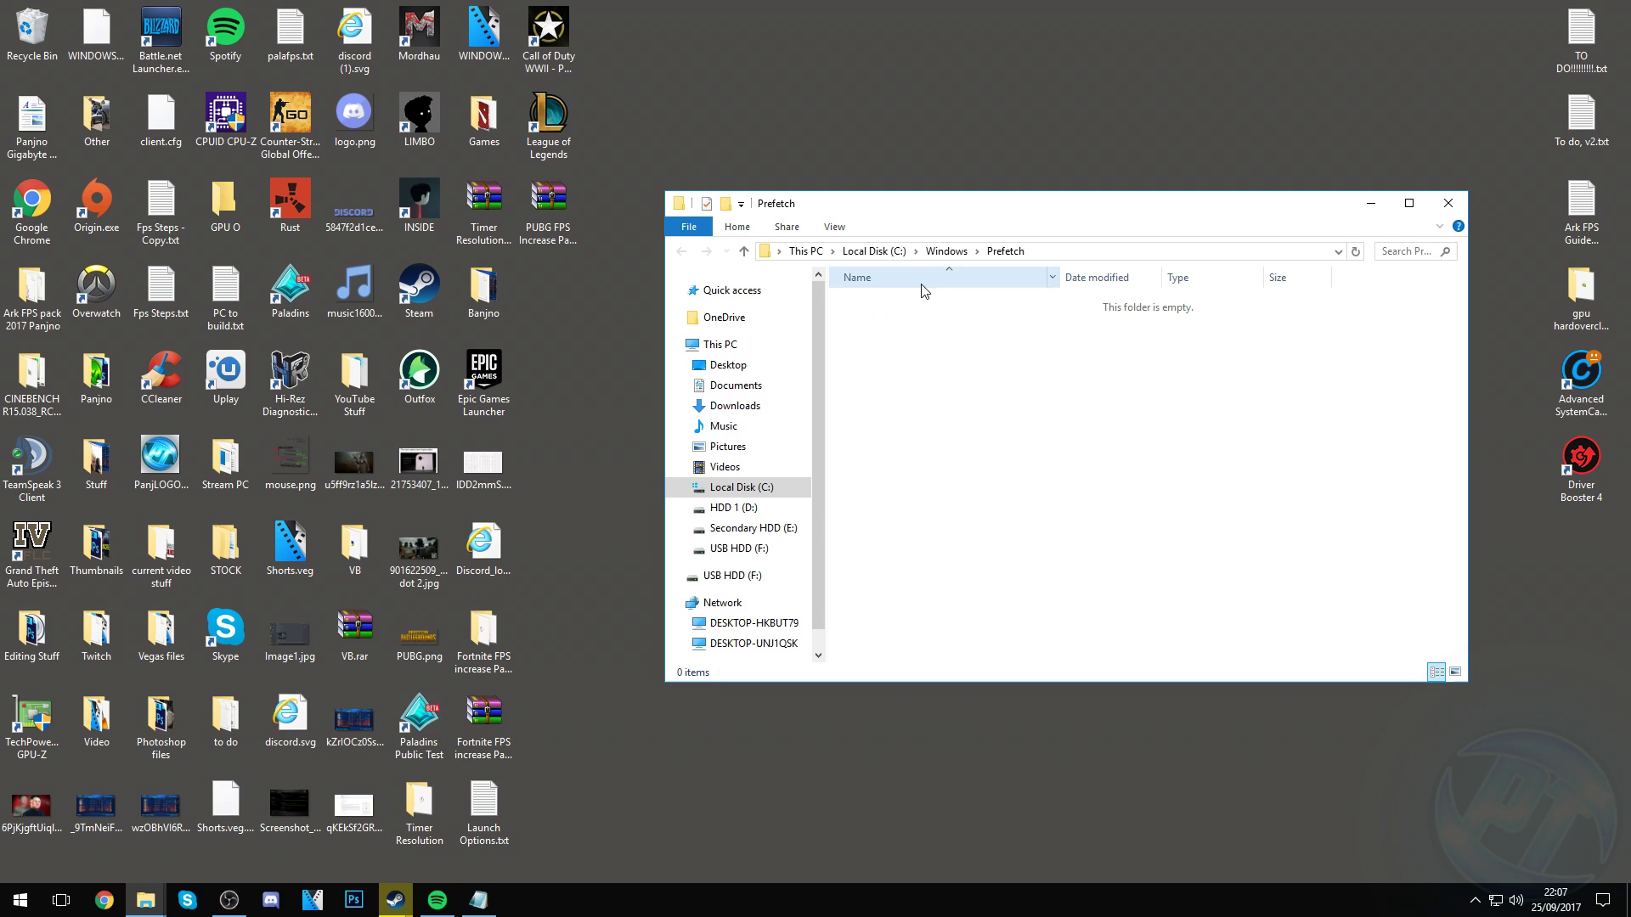
pyautogui.click(1448, 203)
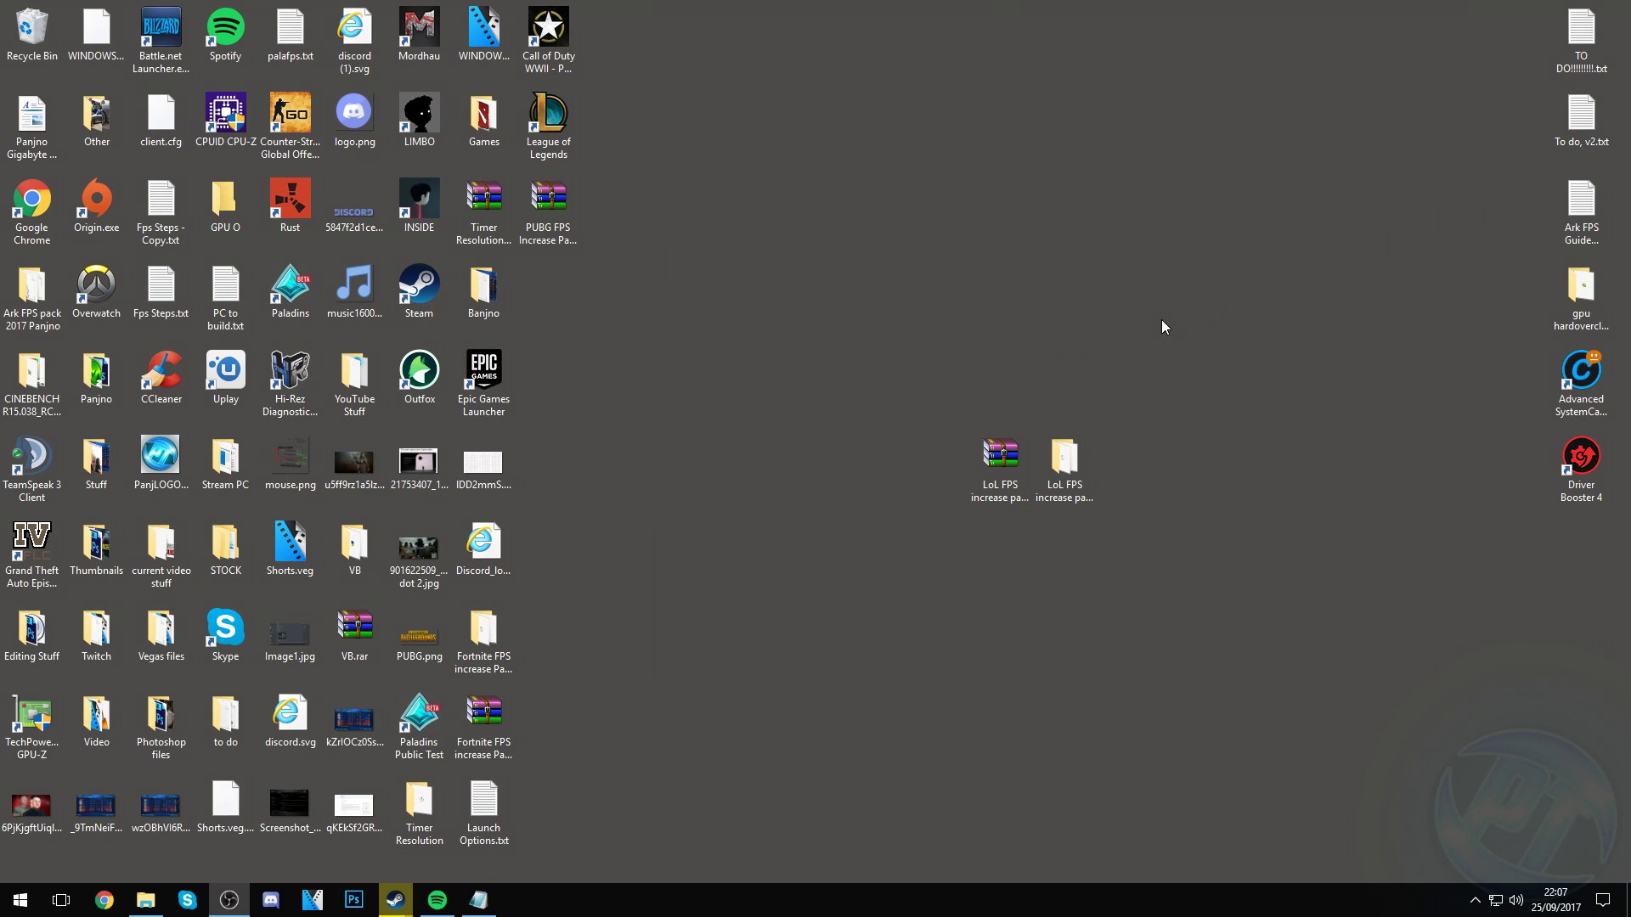
# - Search Windows for power, go to the Power Options plan list, and show the additional plans
pyautogui.click(20, 900)
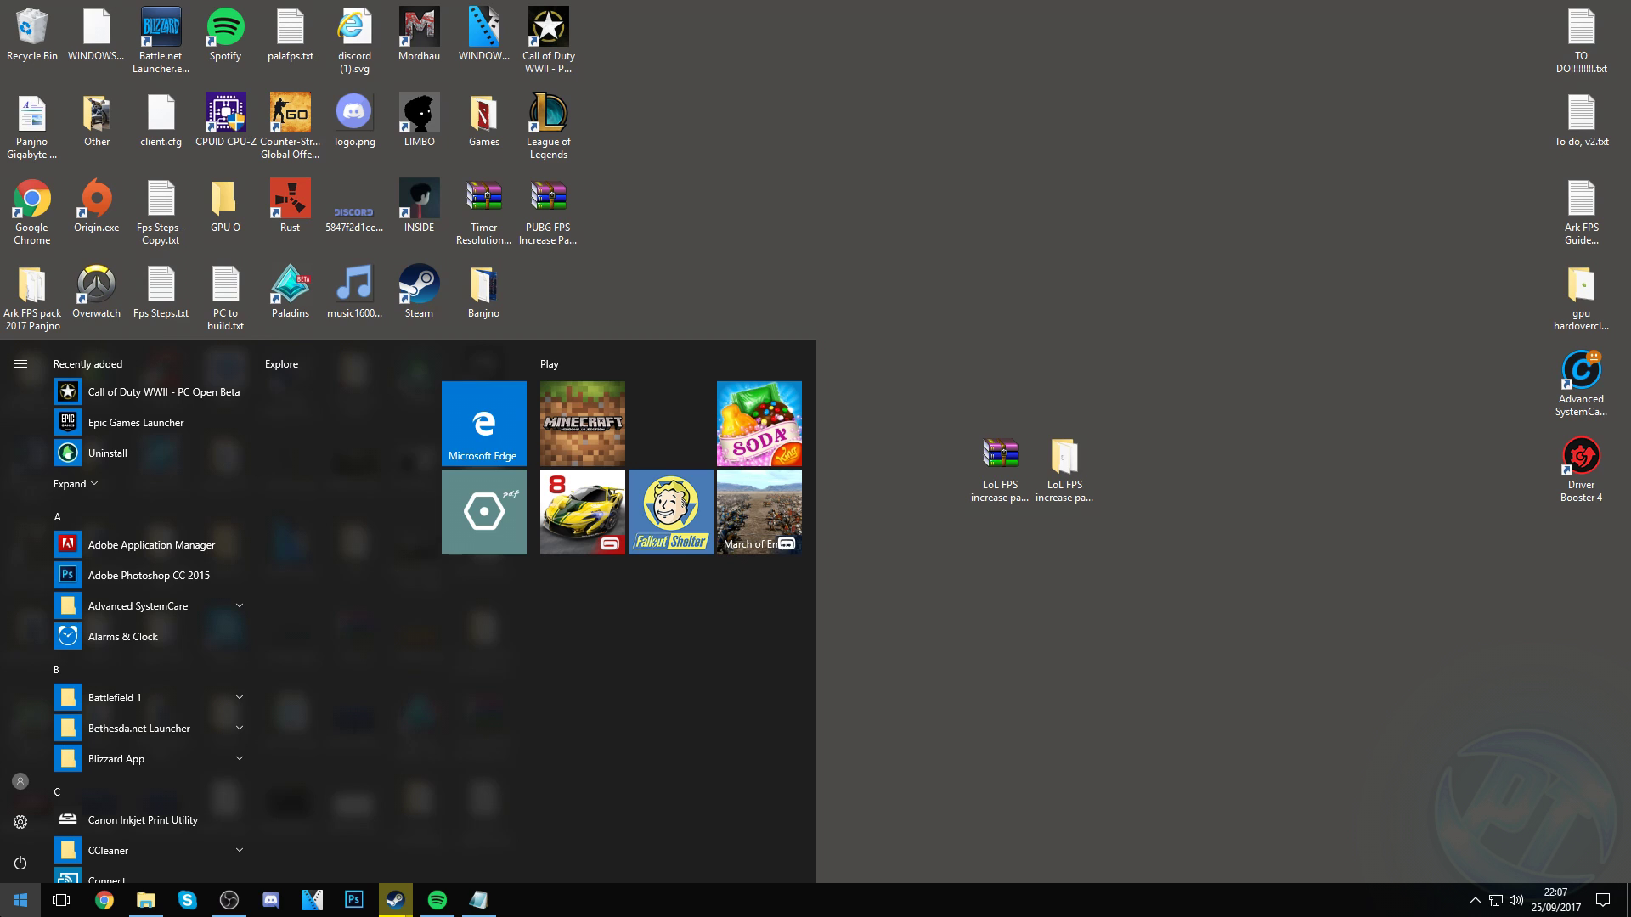
pyautogui.write('power')
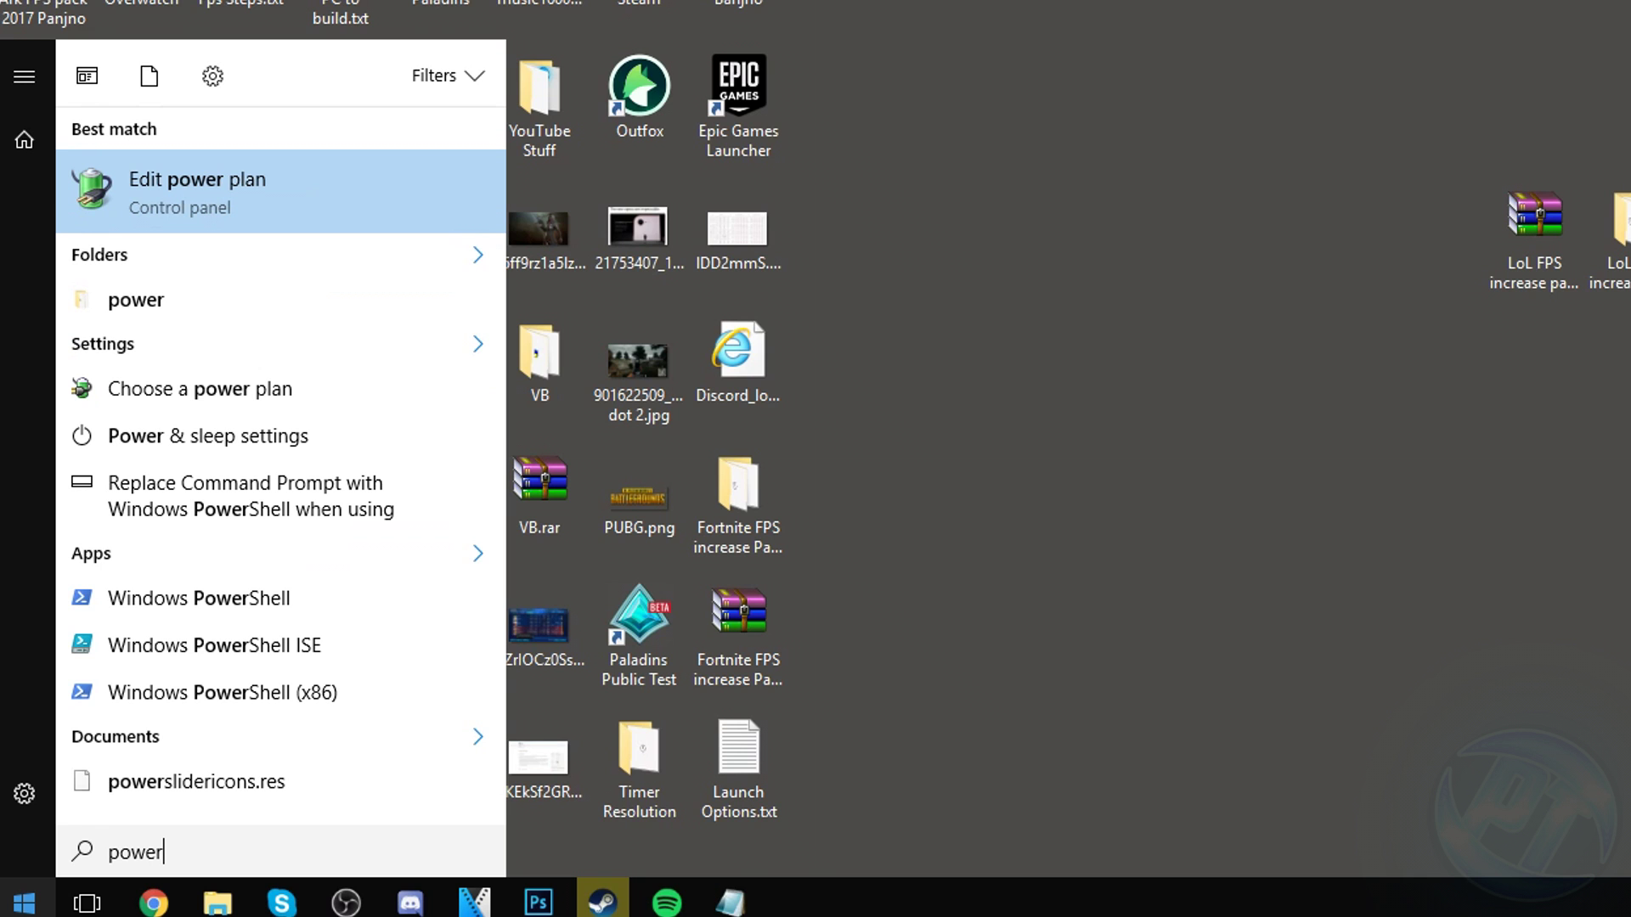
pyautogui.click(100, 182)
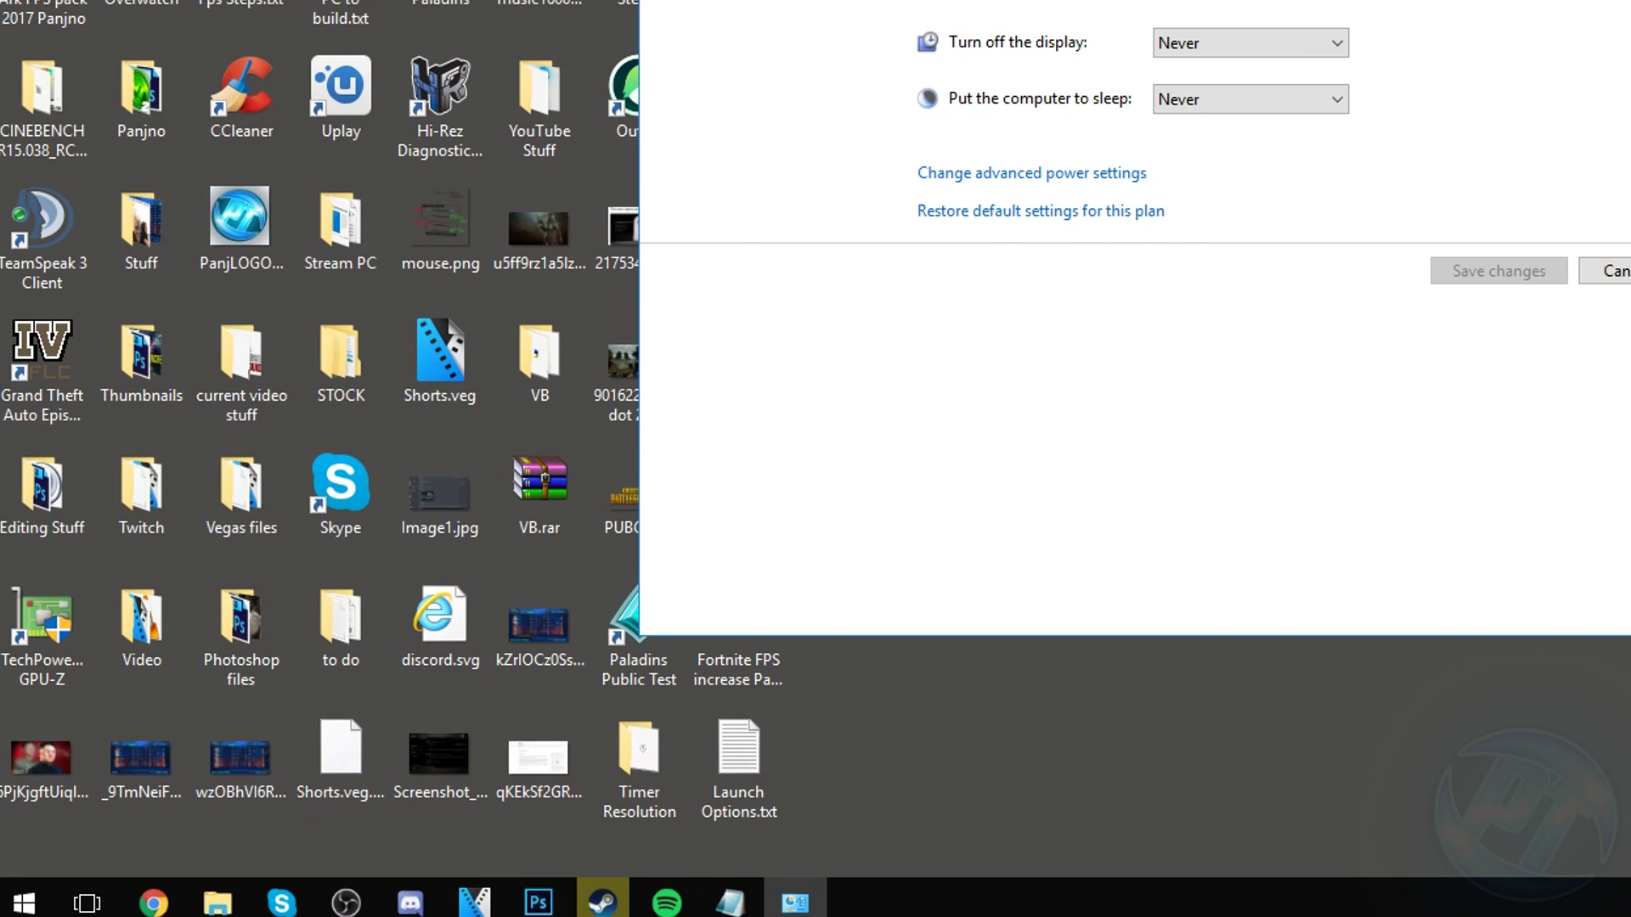
pyautogui.click(728, 129)
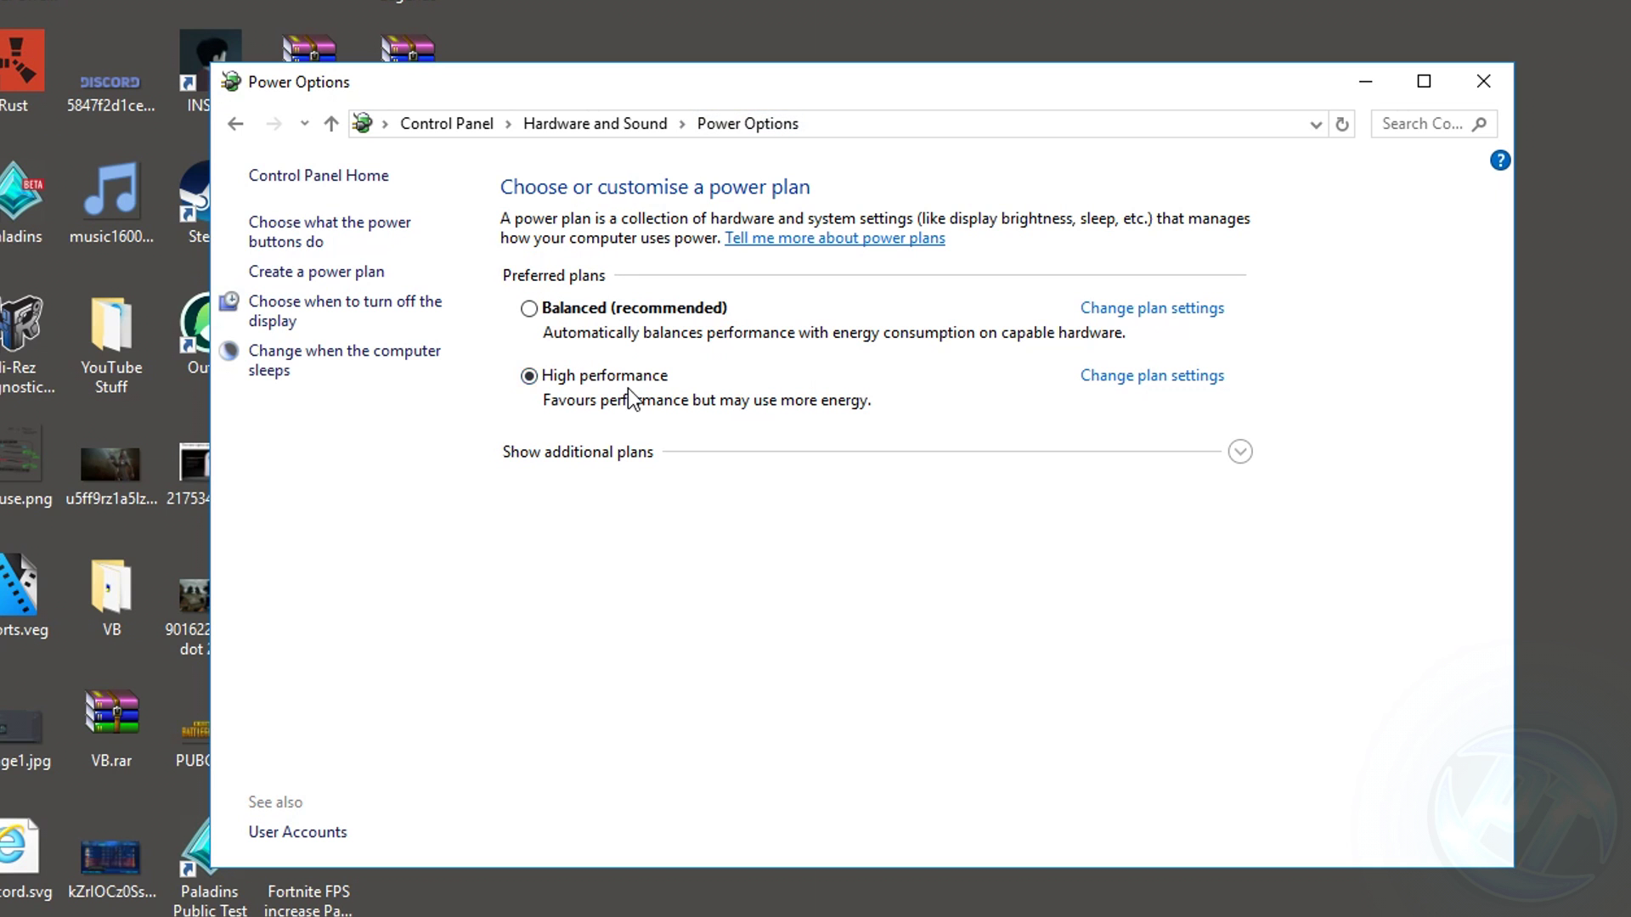
pyautogui.click(1241, 452)
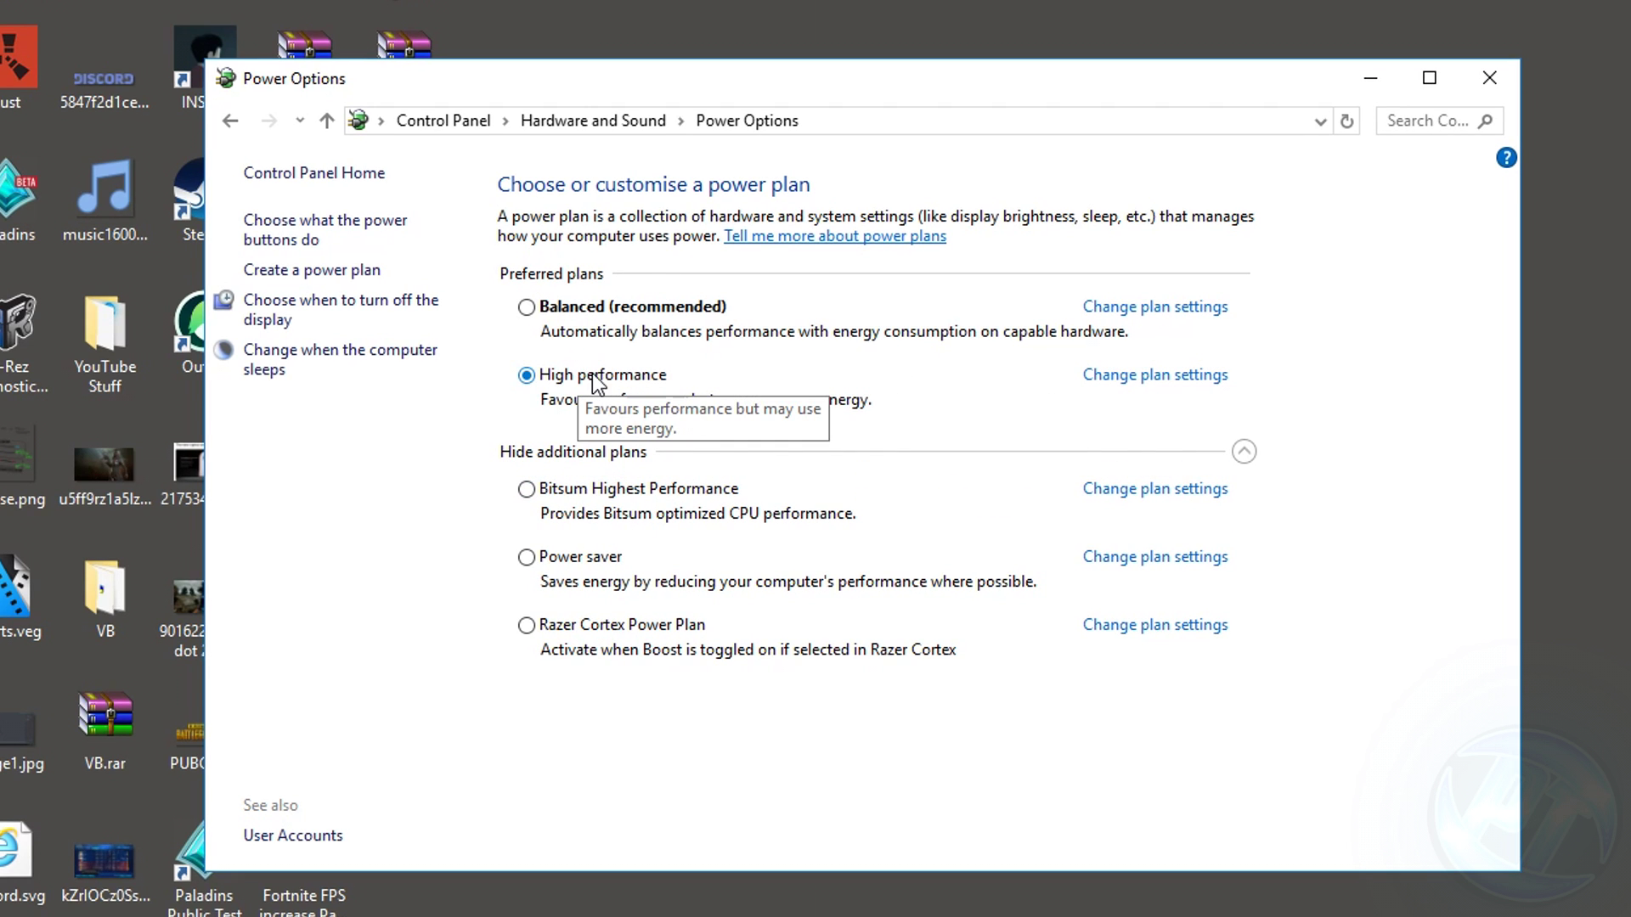
# - In the High performance plan's advanced settings, set Turn off hard disk after to 0 minutes and apply it
pyautogui.click(1155, 377)
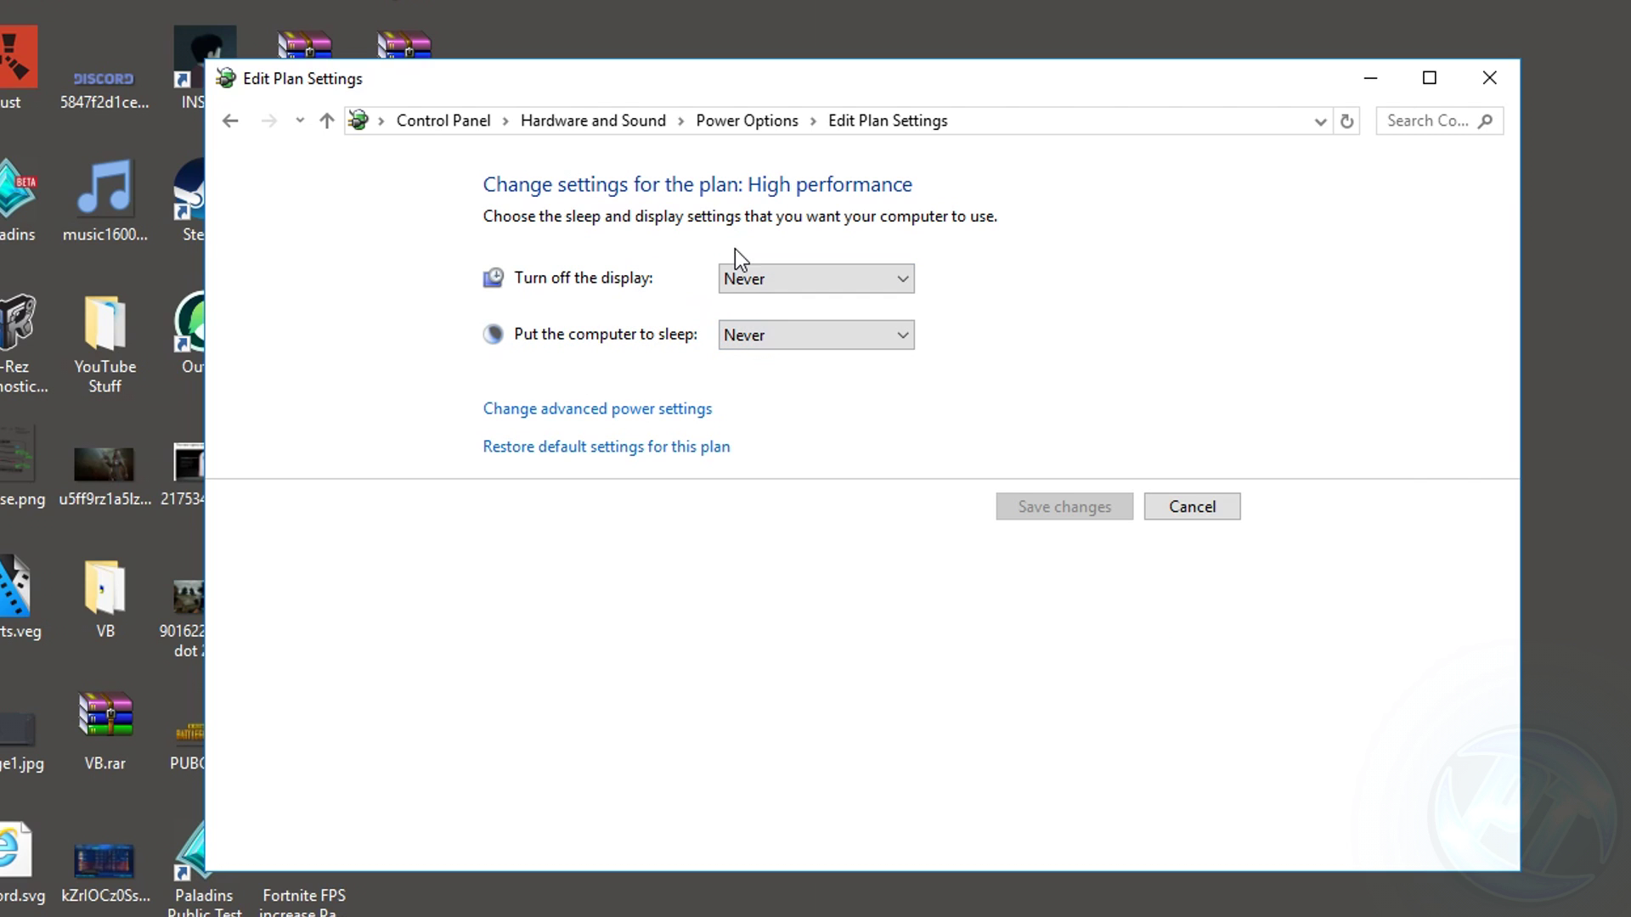
pyautogui.click(639, 409)
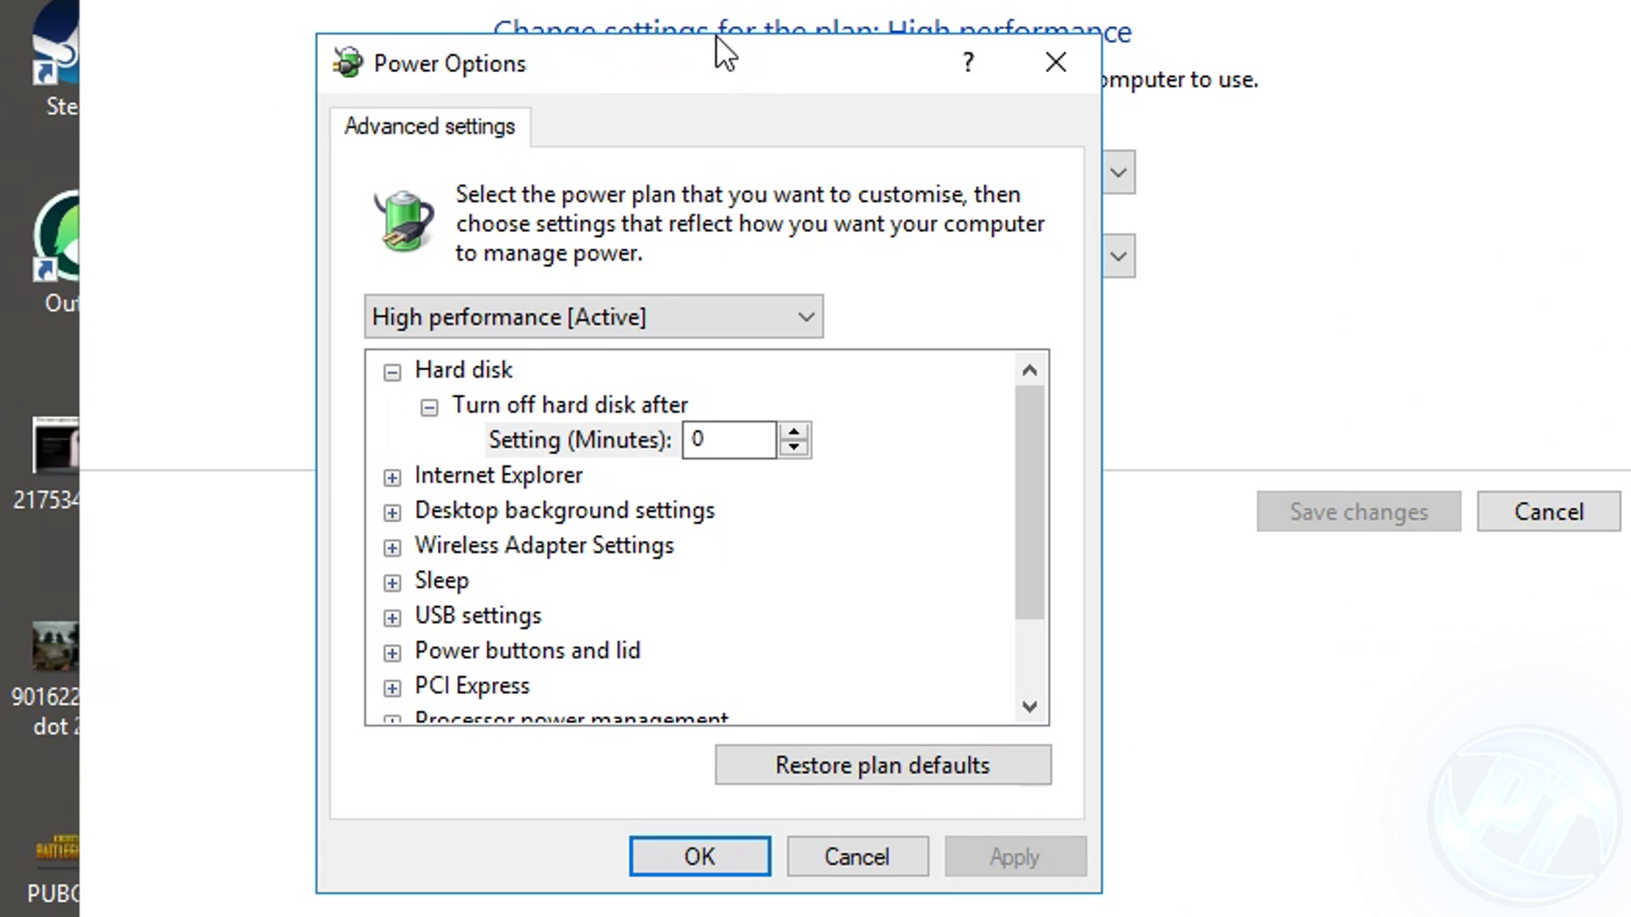
pyautogui.click(394, 374)
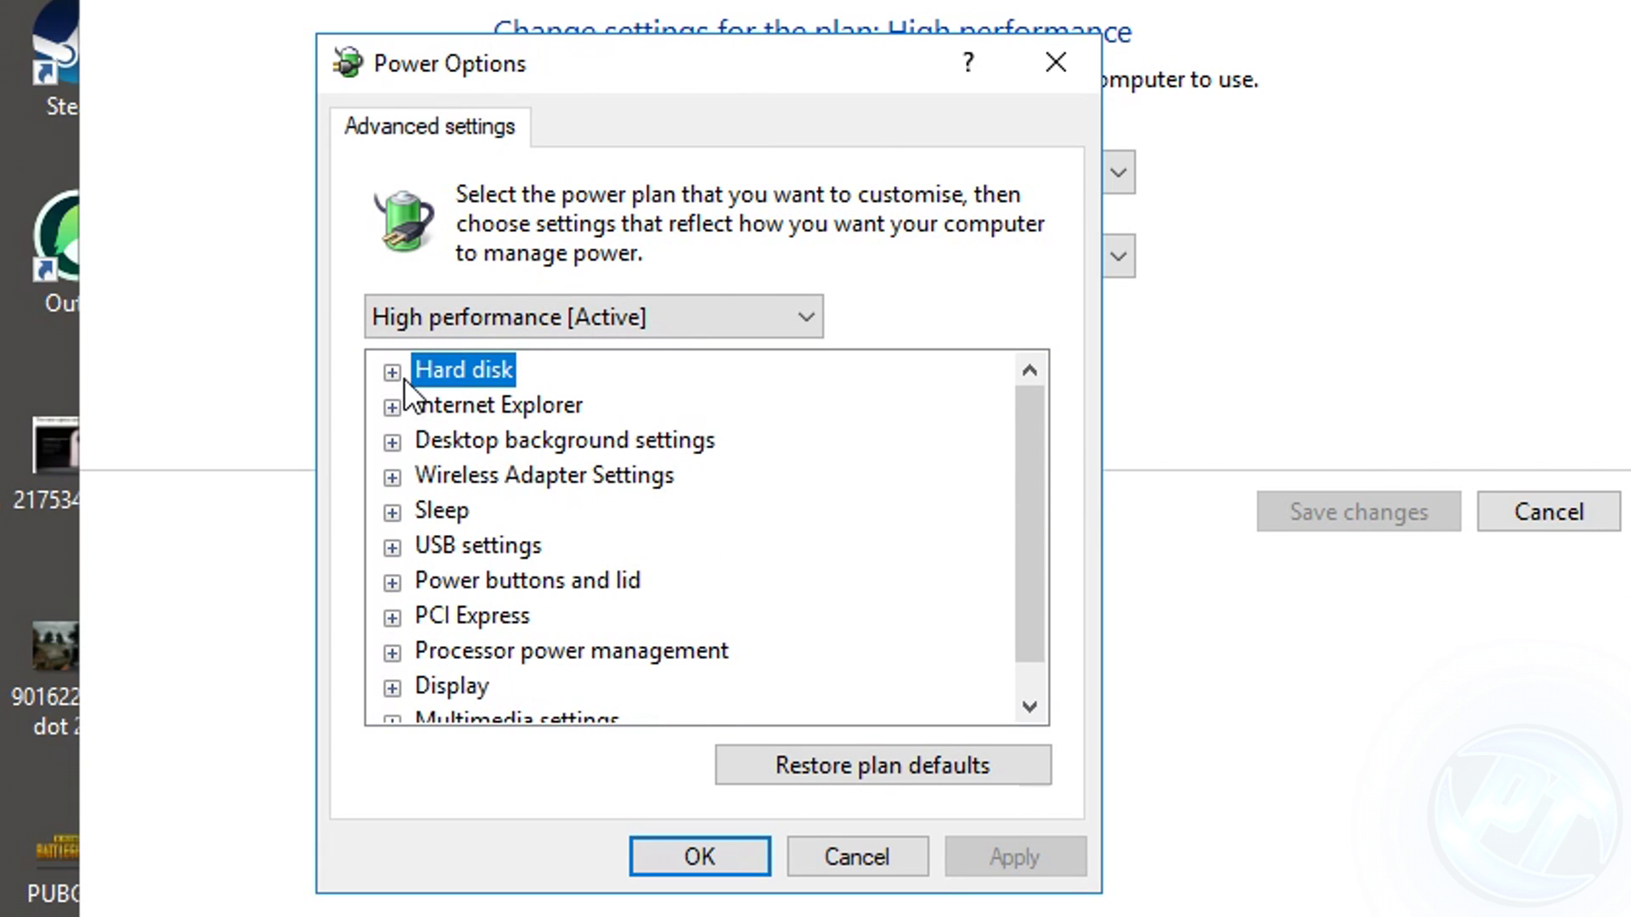
pyautogui.click(396, 376)
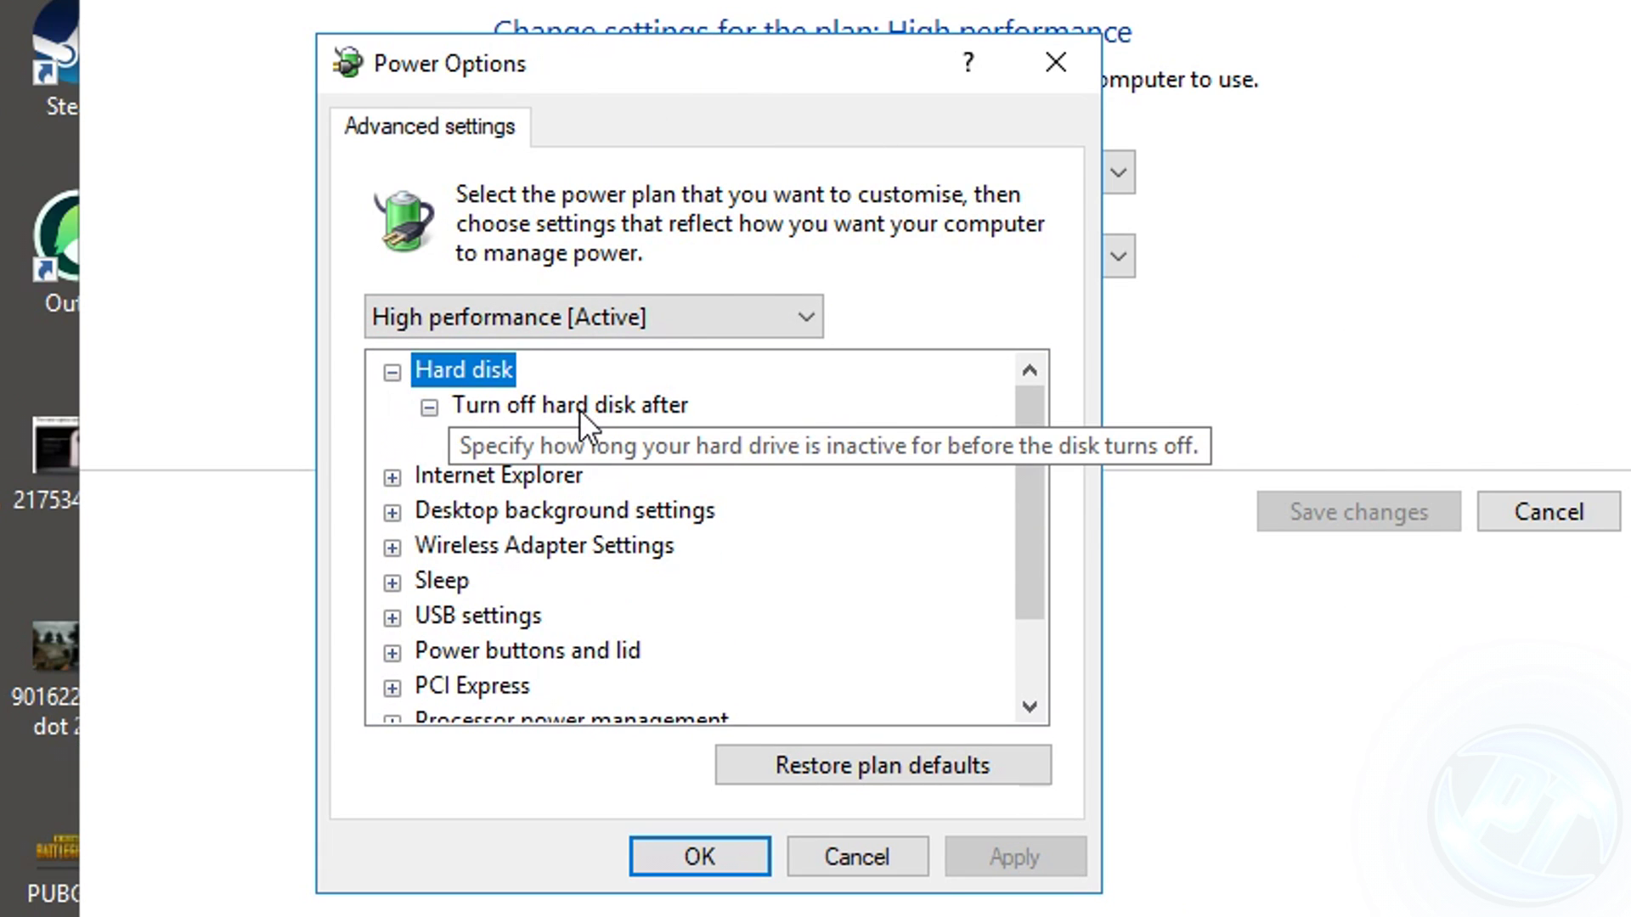
pyautogui.click(612, 440)
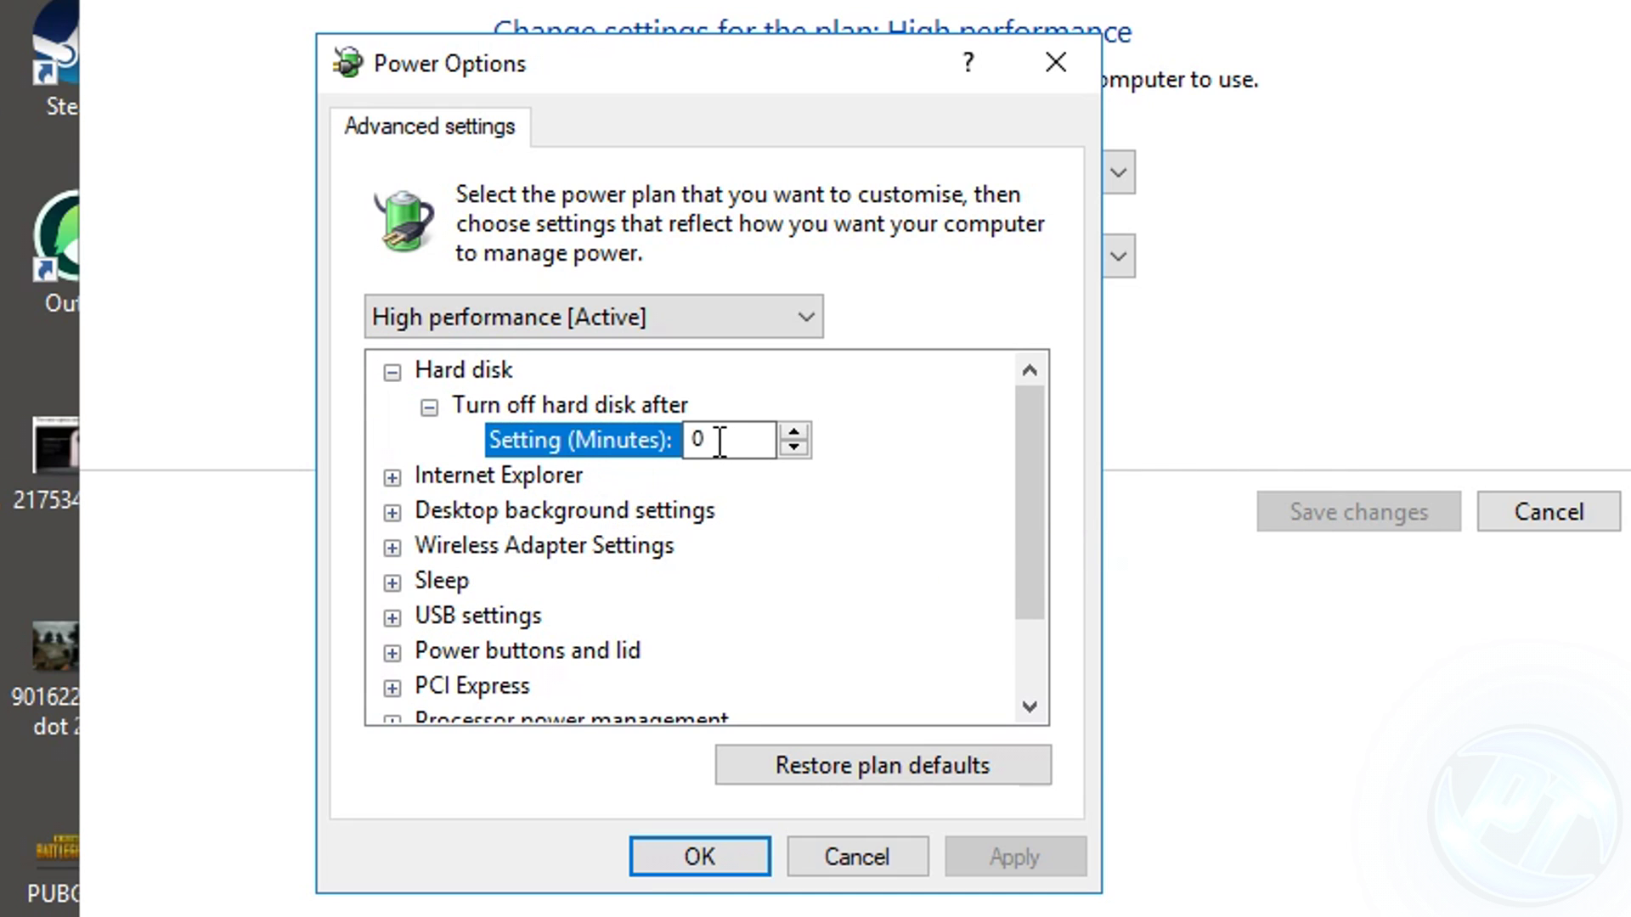
pyautogui.click(753, 436)
pyautogui.doubleClick(734, 437)
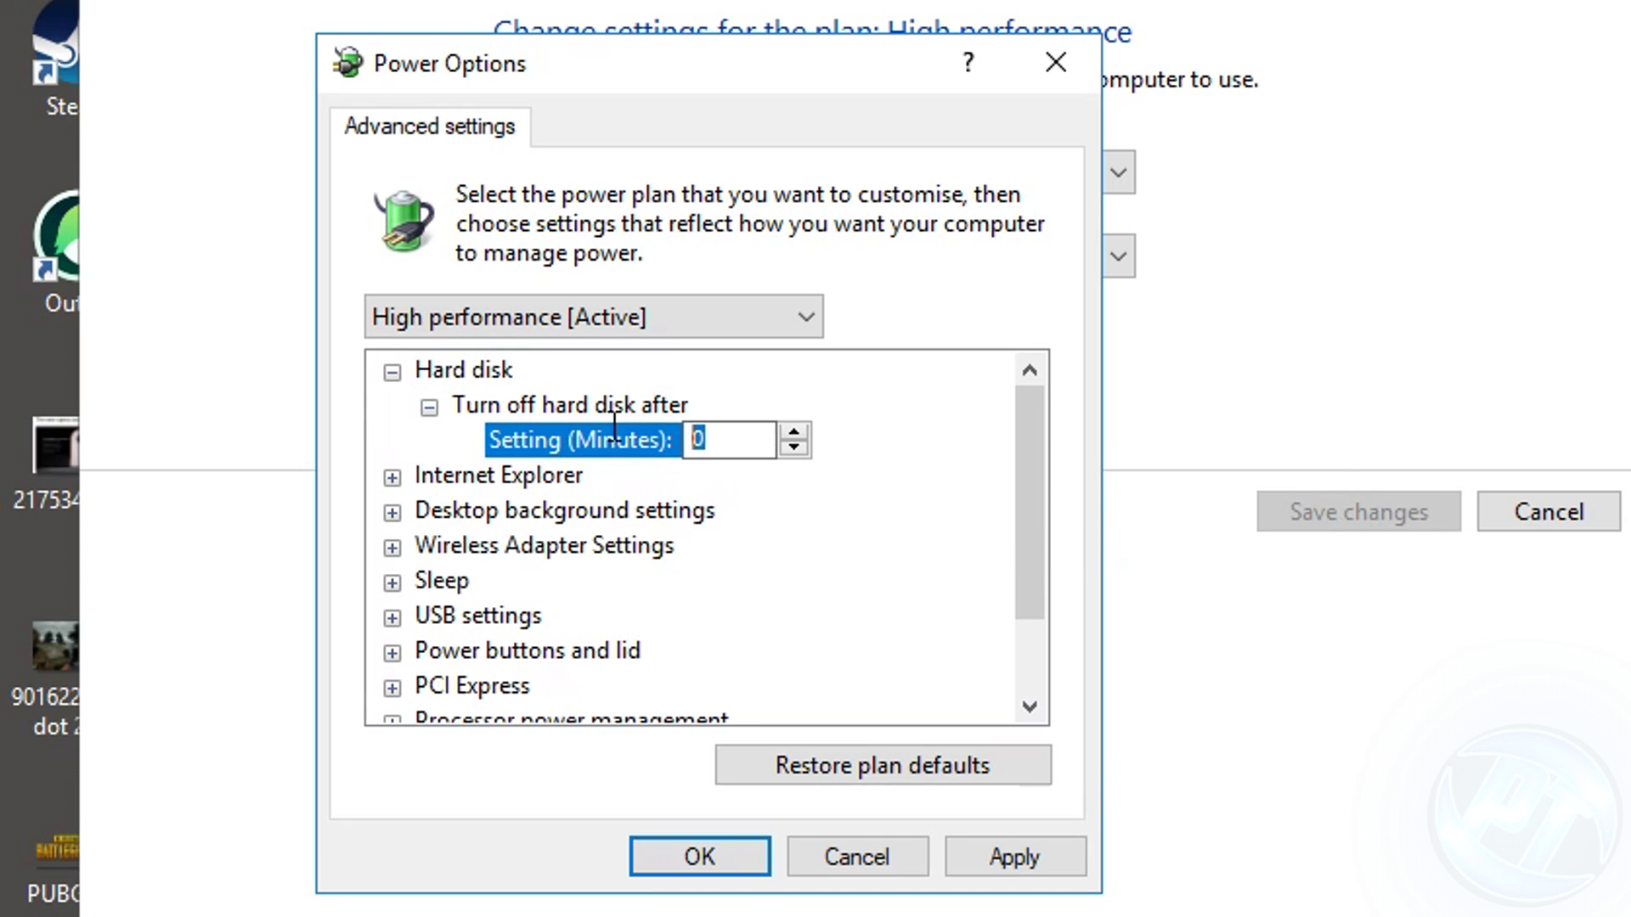
pyautogui.click(1017, 858)
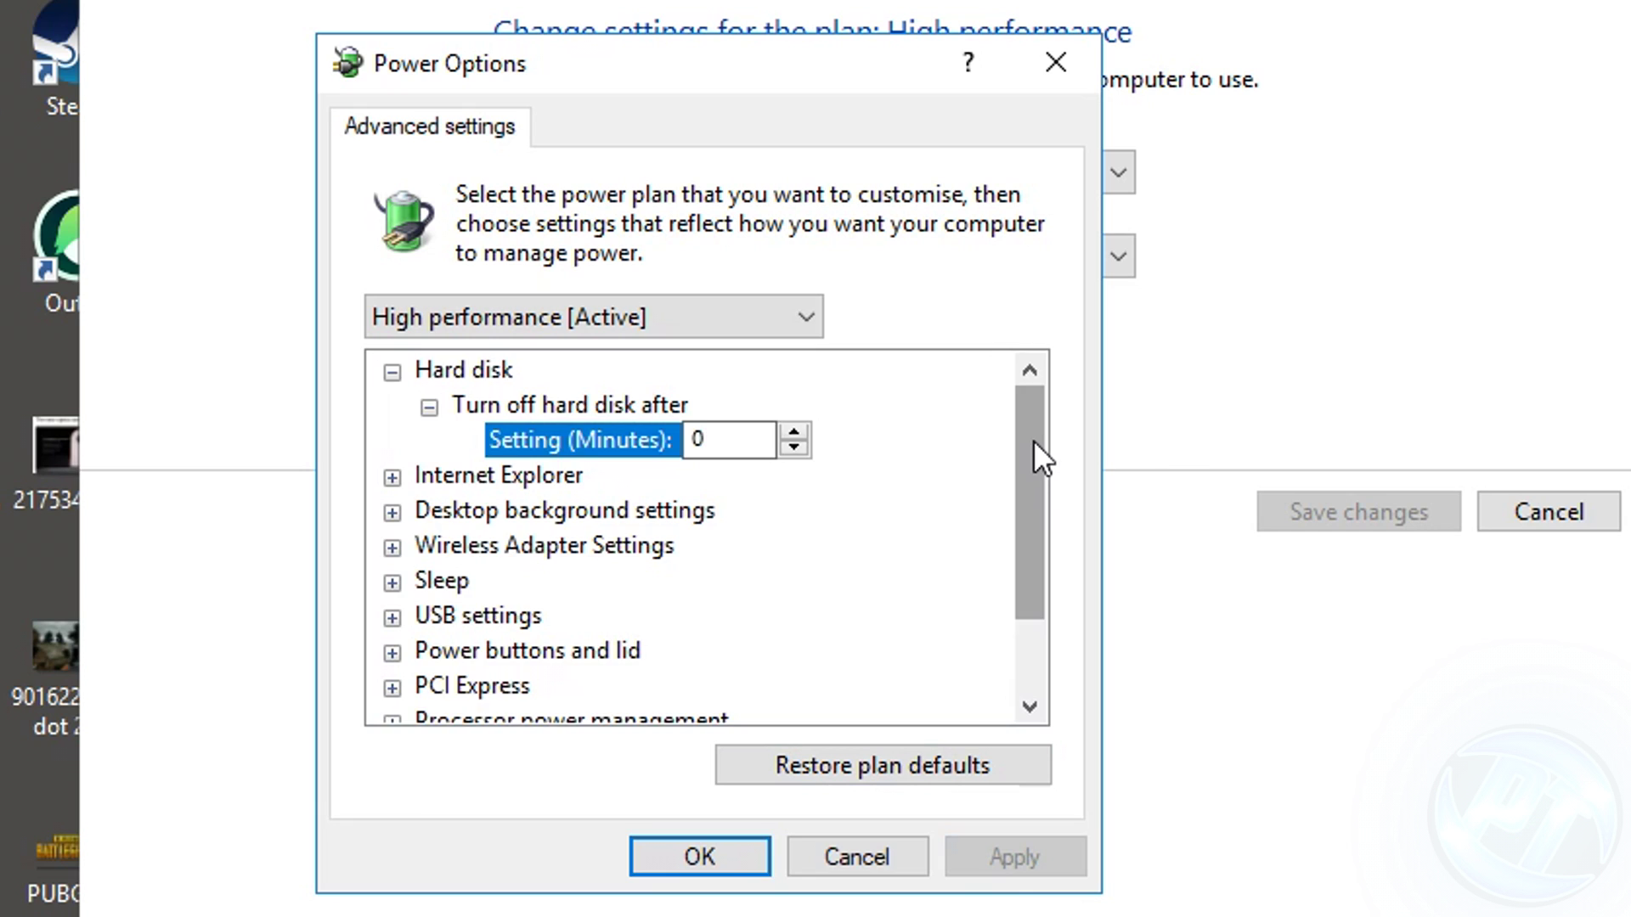
# - Set the minimum and maximum processor state to 100% under Processor power management, apply, and close the power settings
pyautogui.scroll(-1, 613, 542)
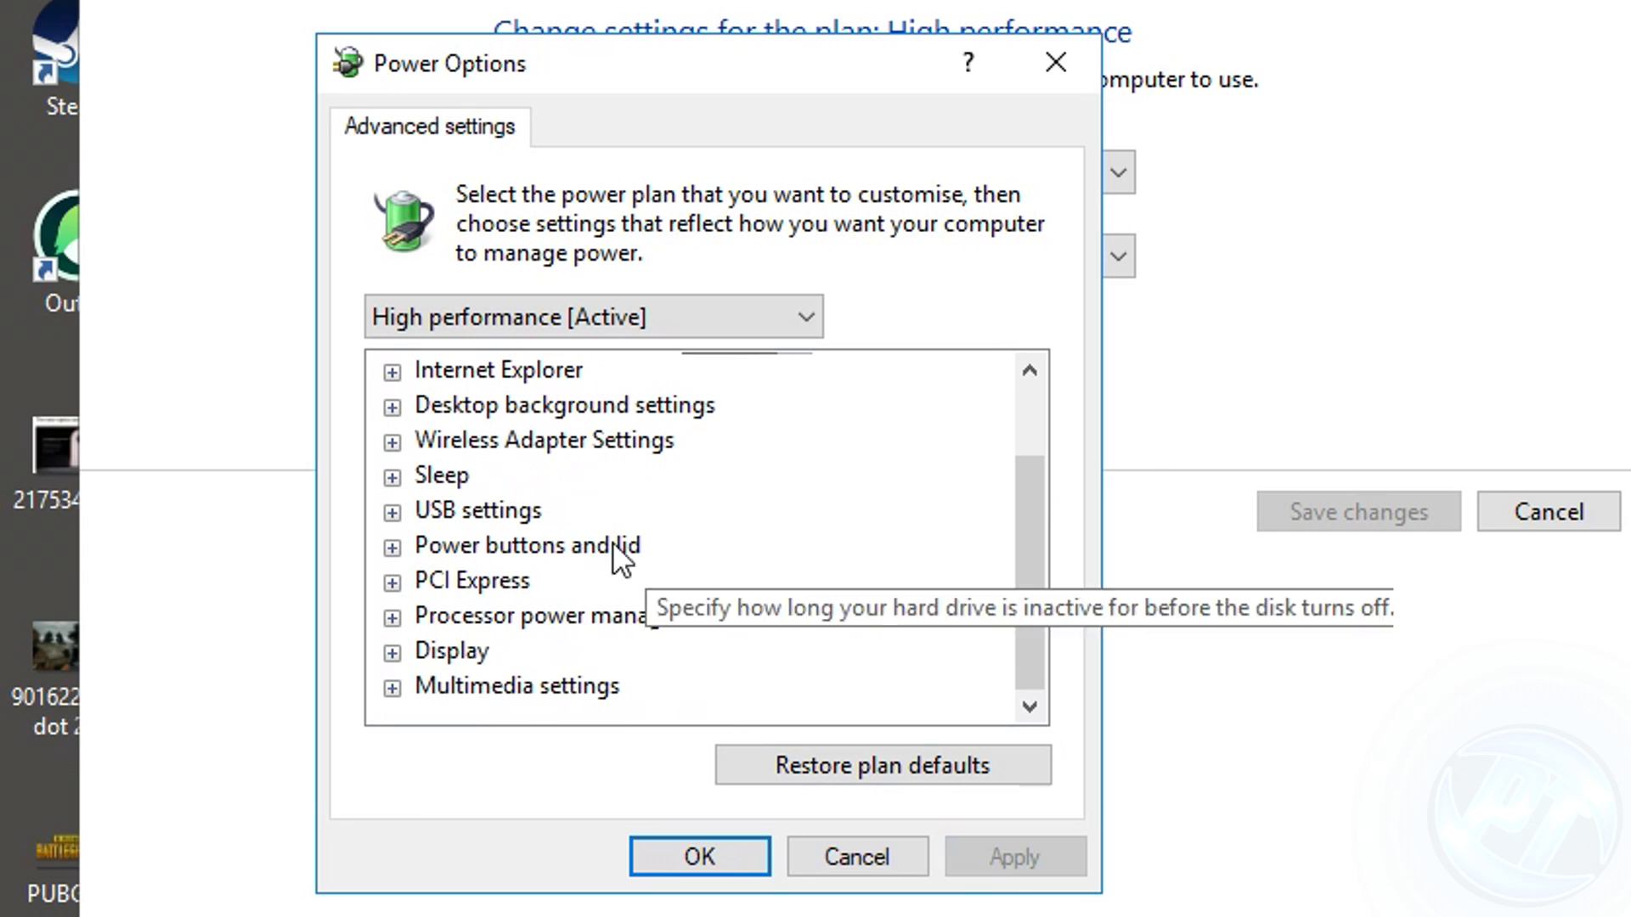
pyautogui.doubleClick(636, 617)
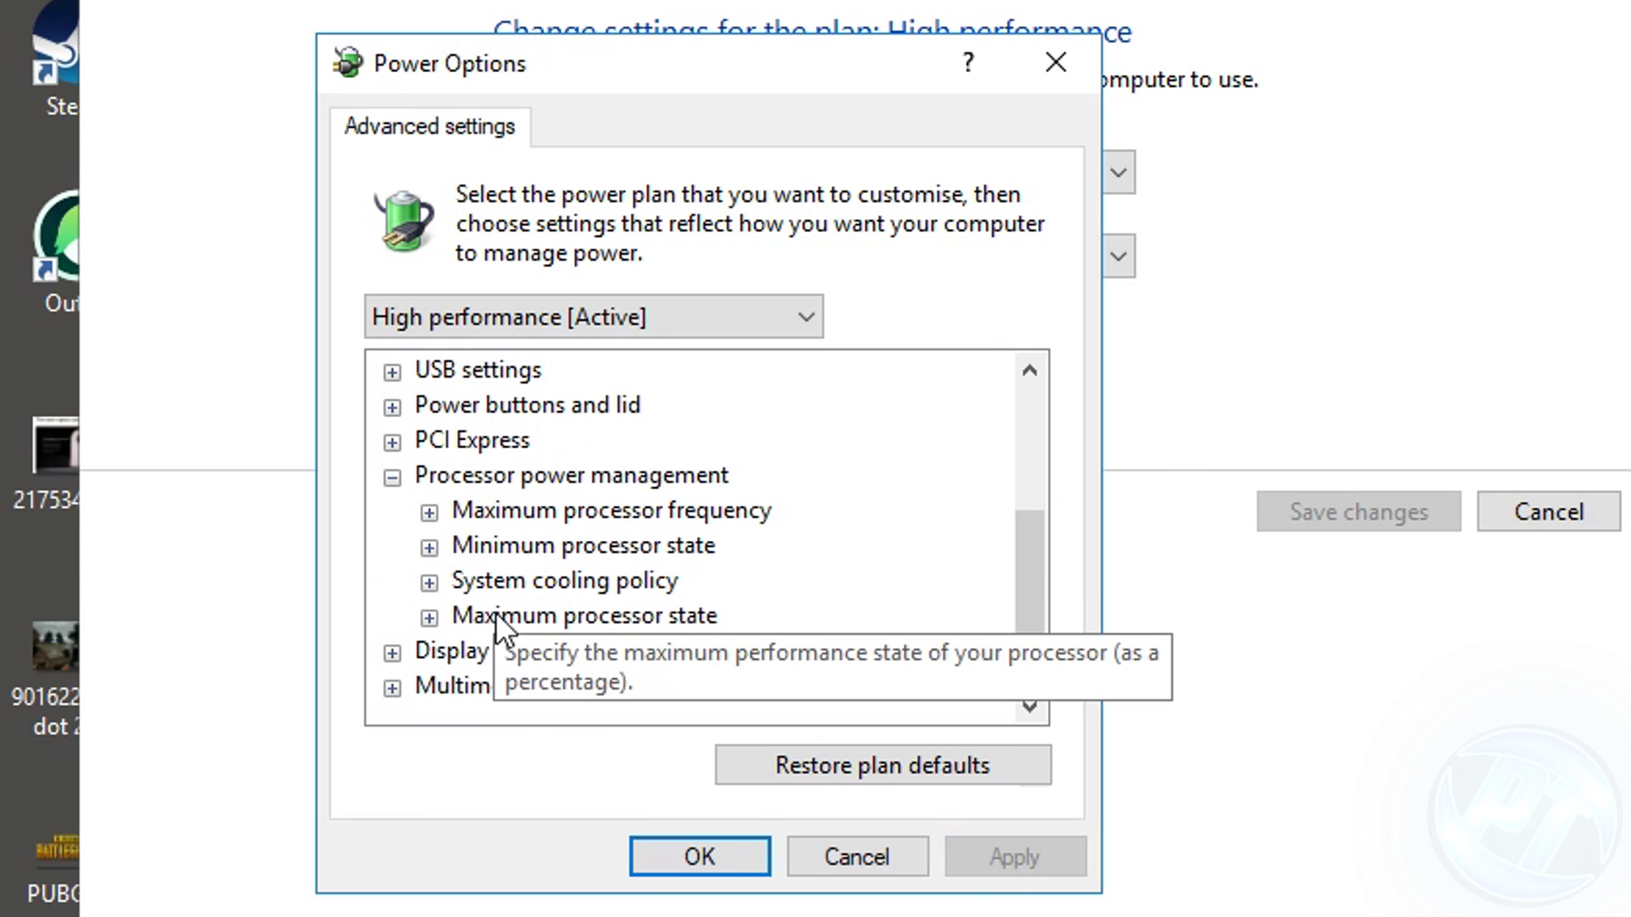
pyautogui.click(429, 546)
pyautogui.click(430, 618)
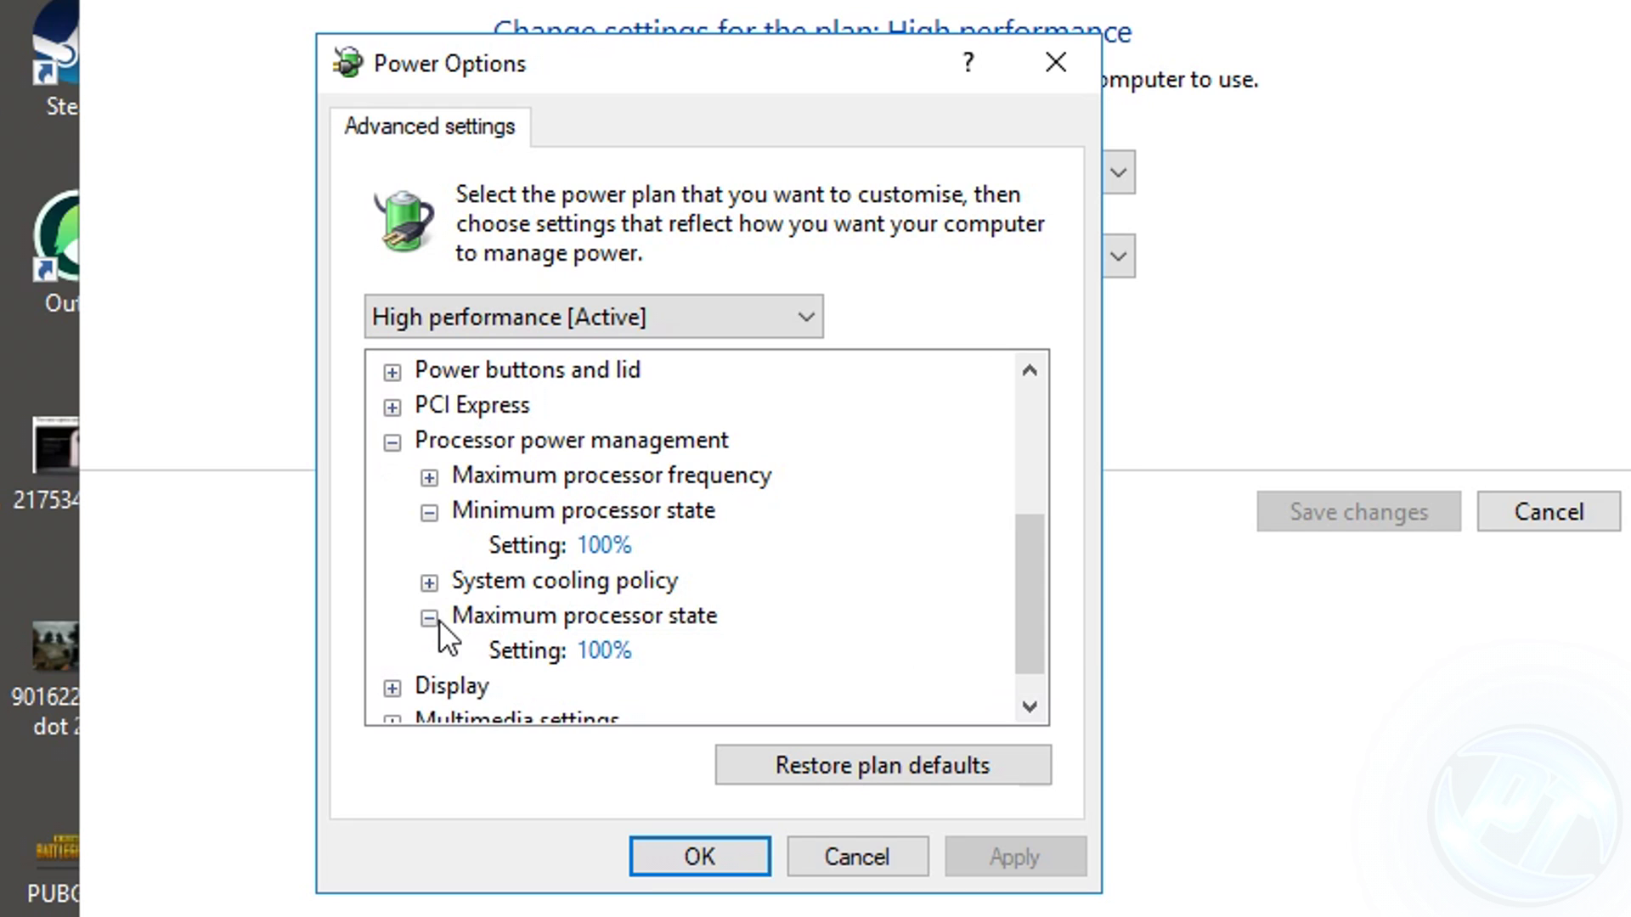
pyautogui.click(600, 545)
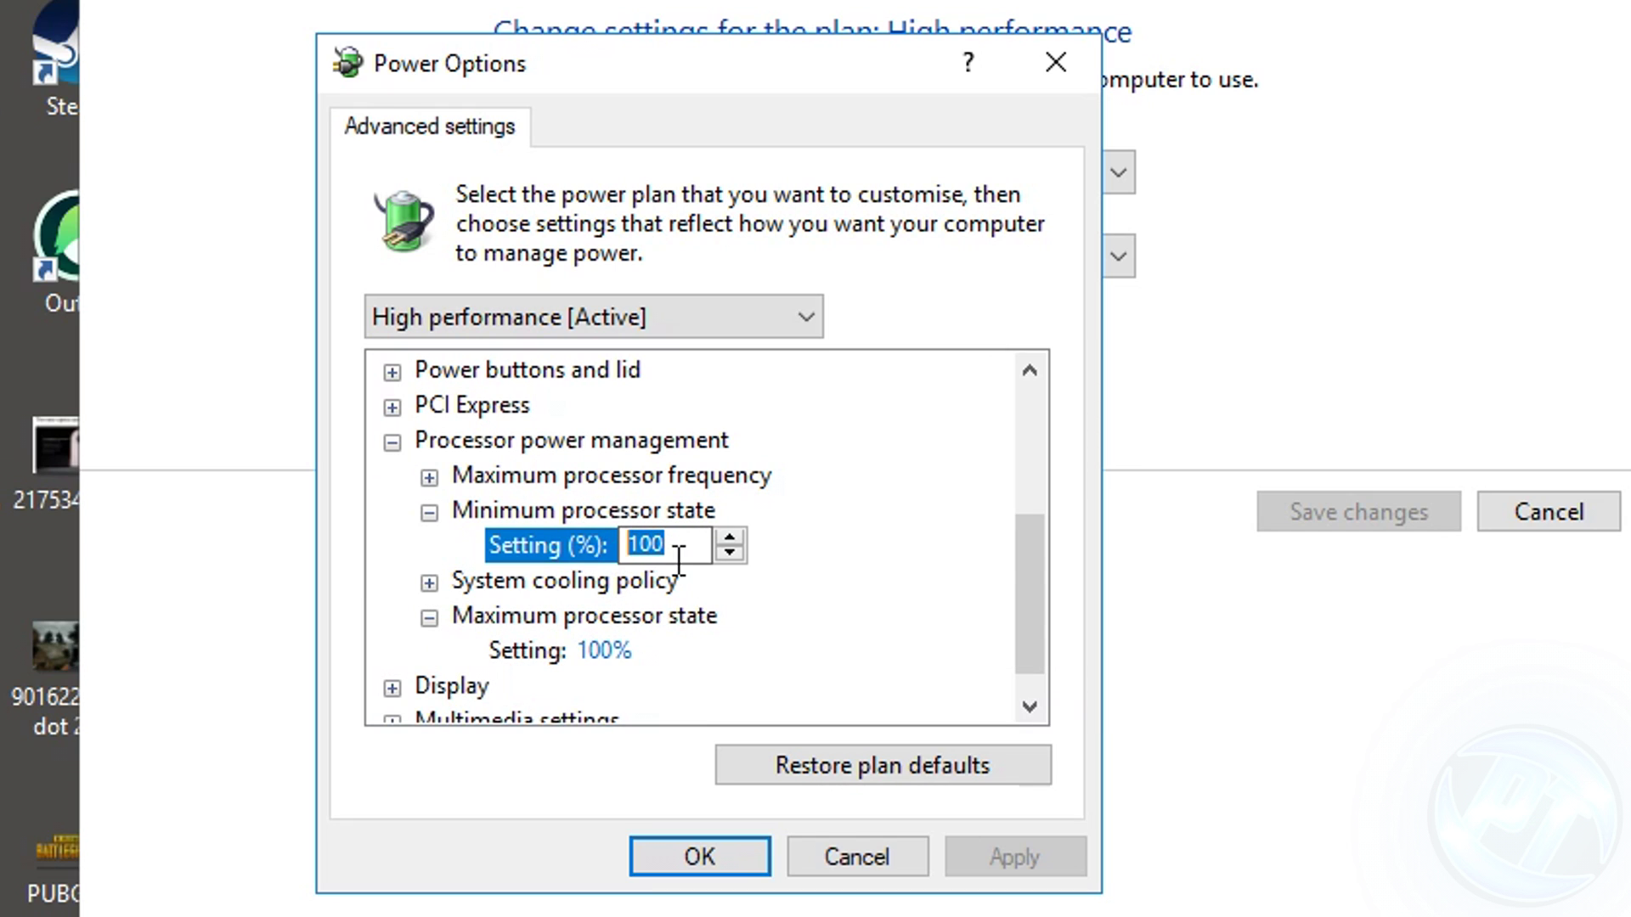
pyautogui.click(620, 651)
pyautogui.write('100')
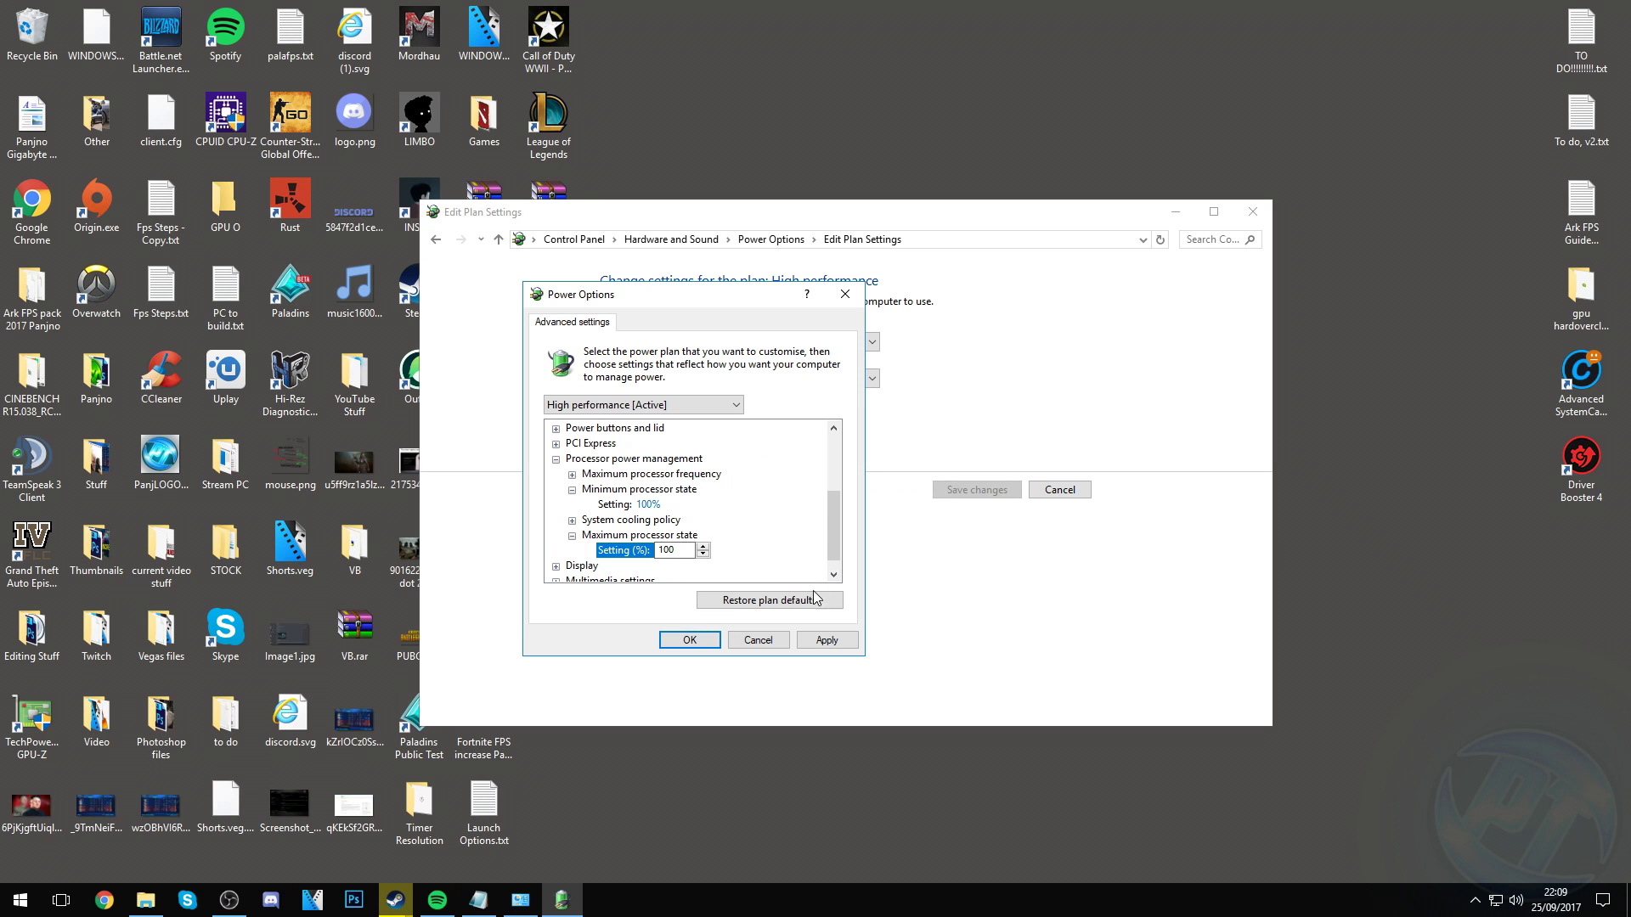
pyautogui.click(829, 641)
pyautogui.click(688, 642)
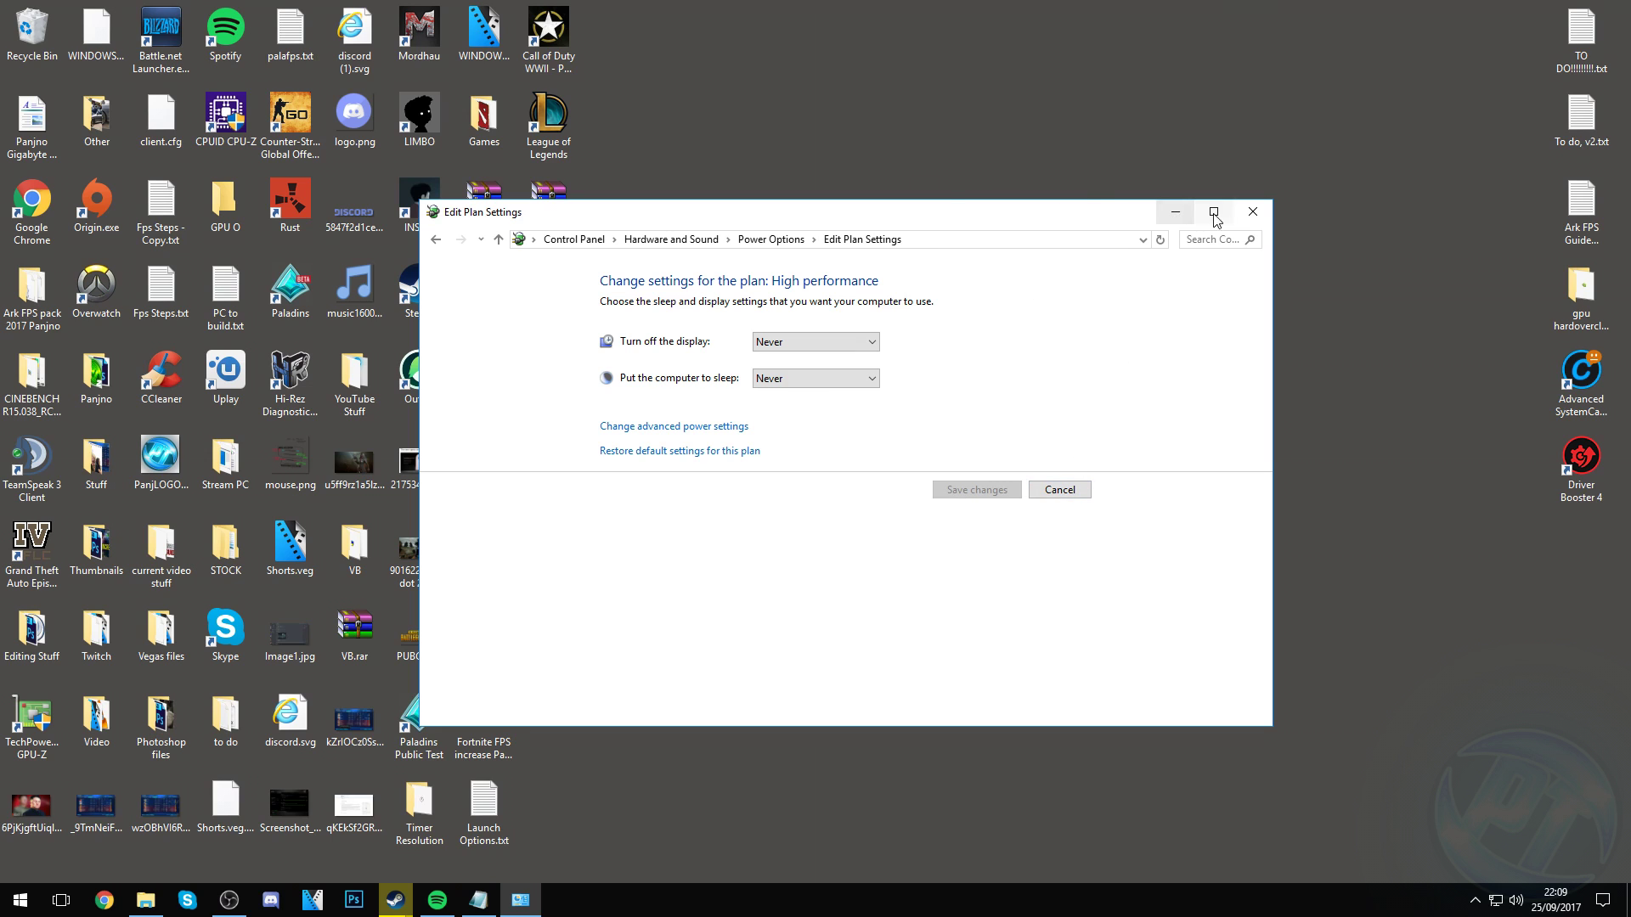
pyautogui.click(1253, 211)
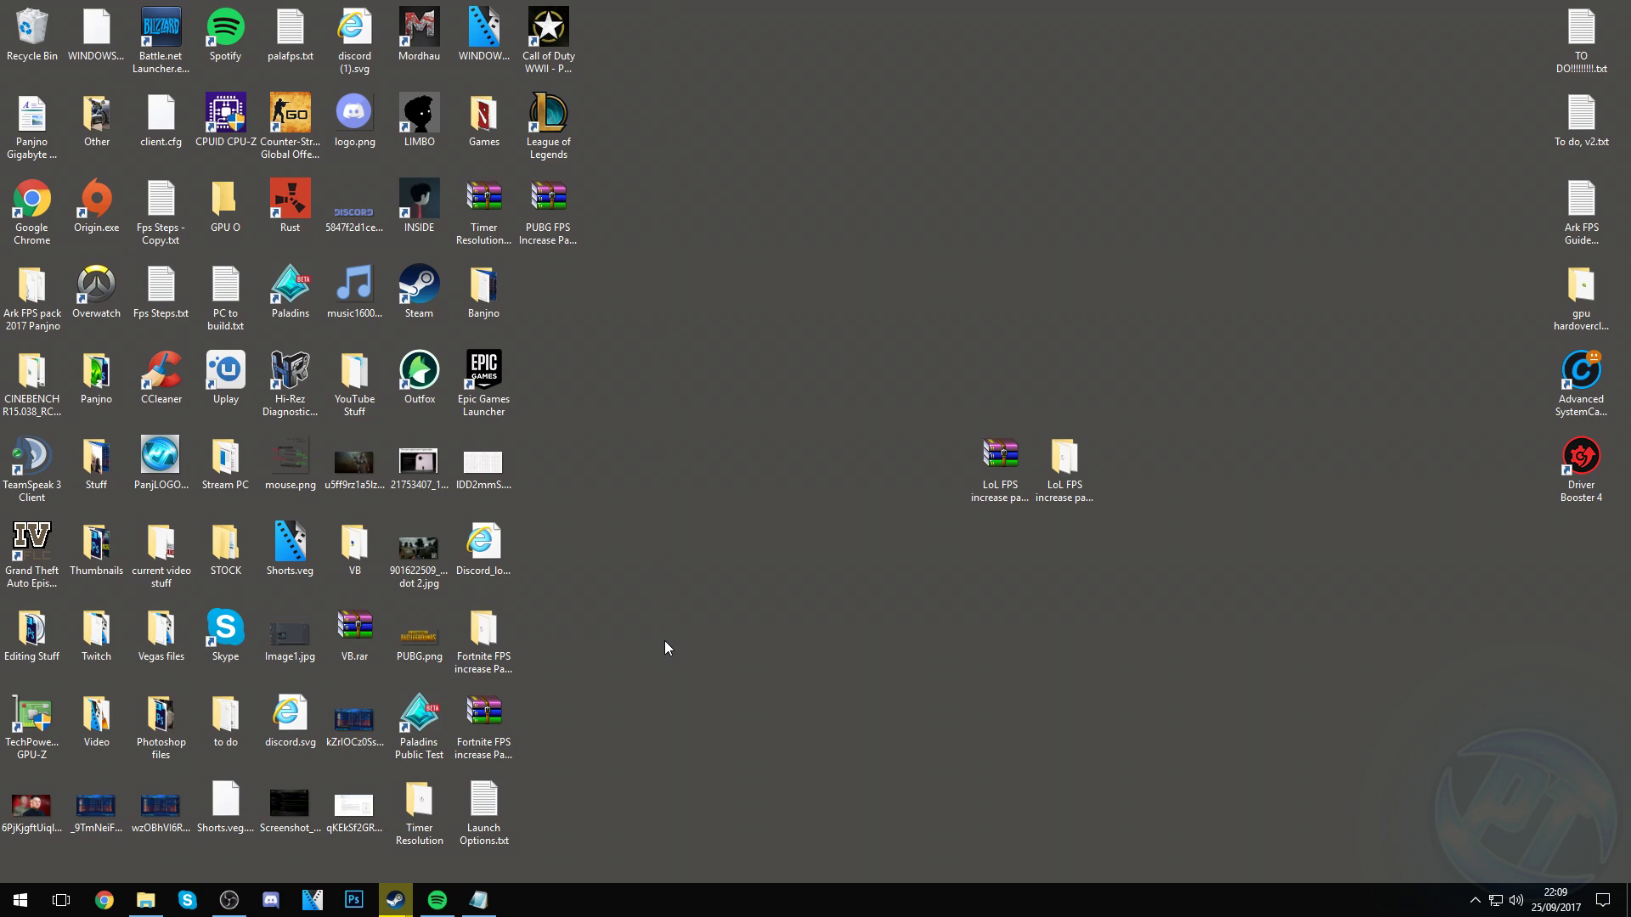
# - Open the Windows Services console and find the Superfetch service
pyautogui.click(18, 903)
pyautogui.write('services')
pyautogui.press('Return')
pyautogui.scroll(-20, 632, 439)
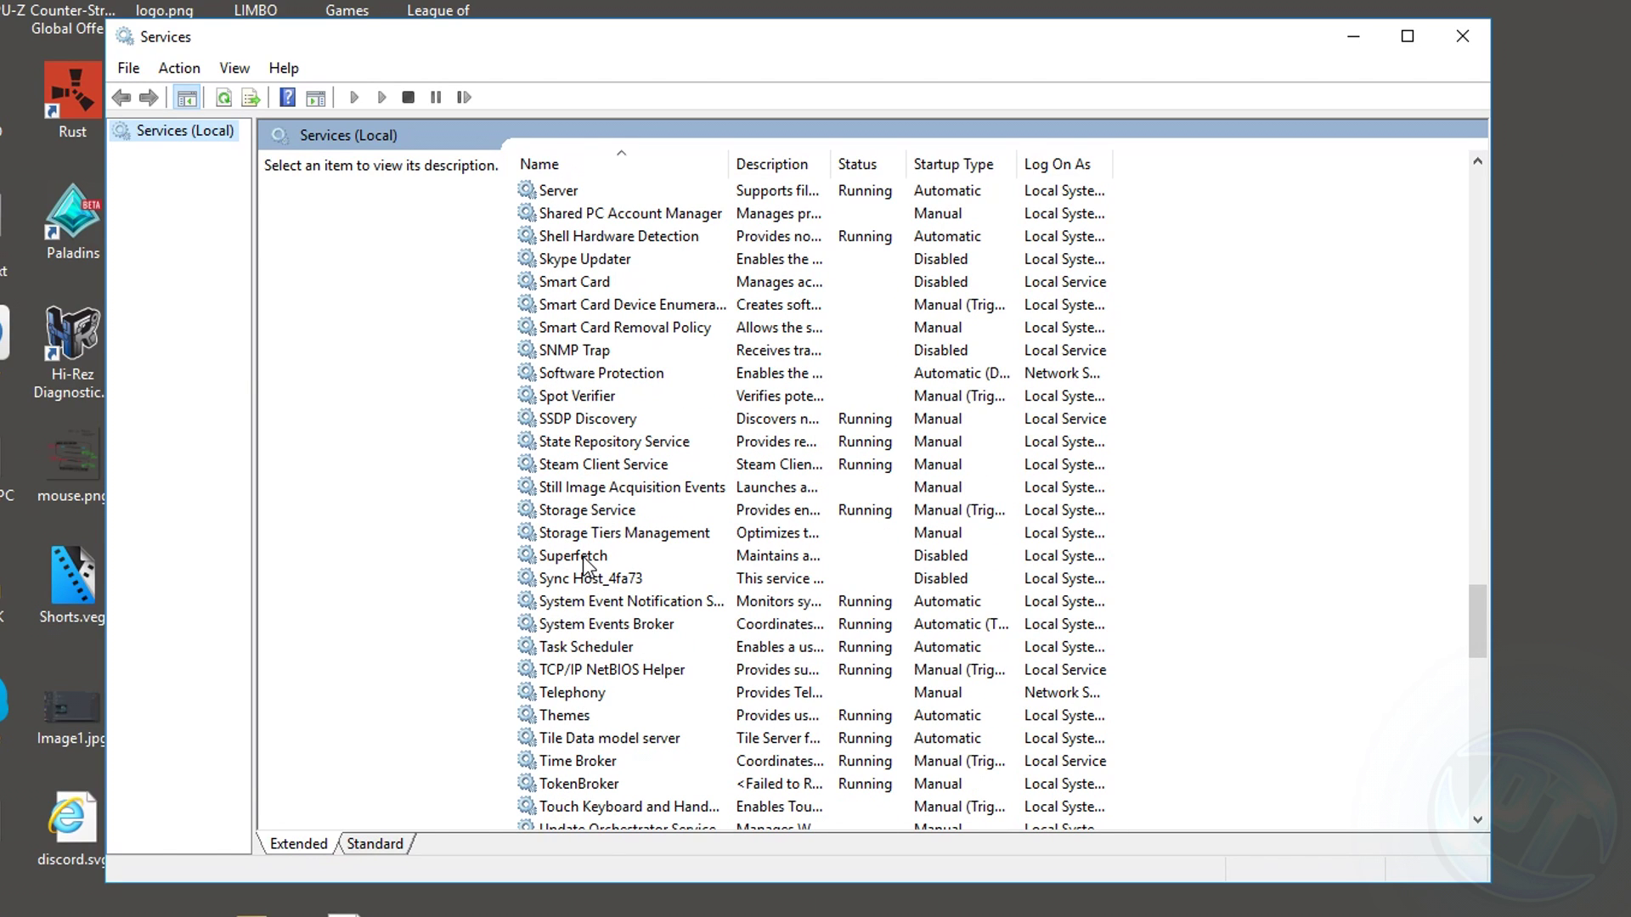
# - Set the Superfetch service's startup type to Disabled, confirm its properties, and close Services
pyautogui.click(586, 557)
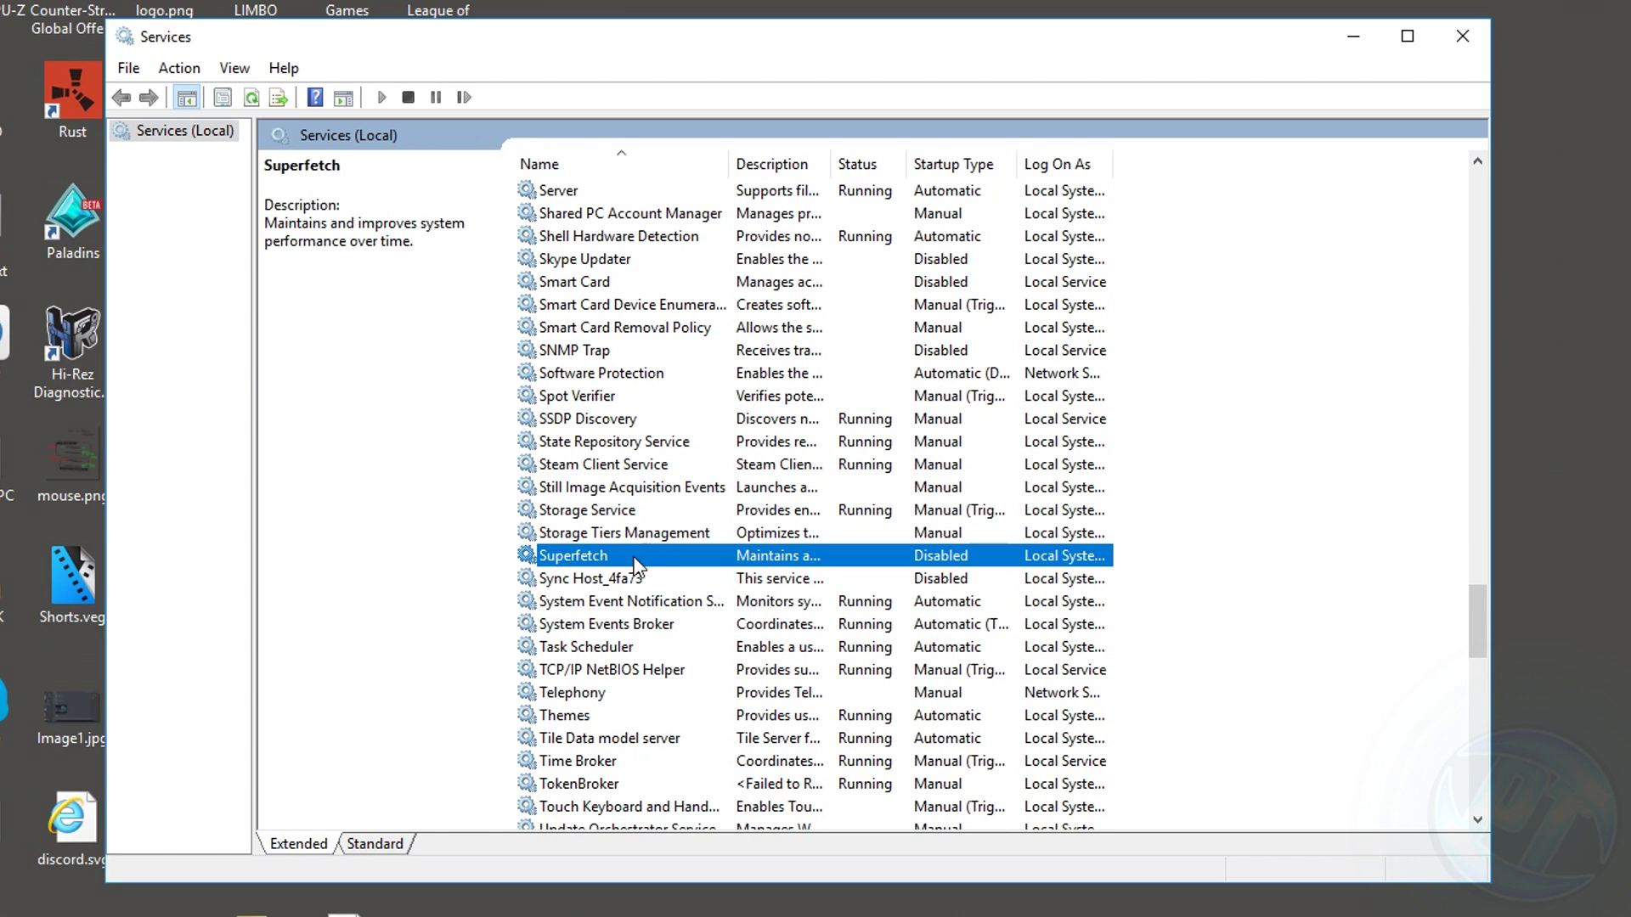
pyautogui.rightClick(629, 556)
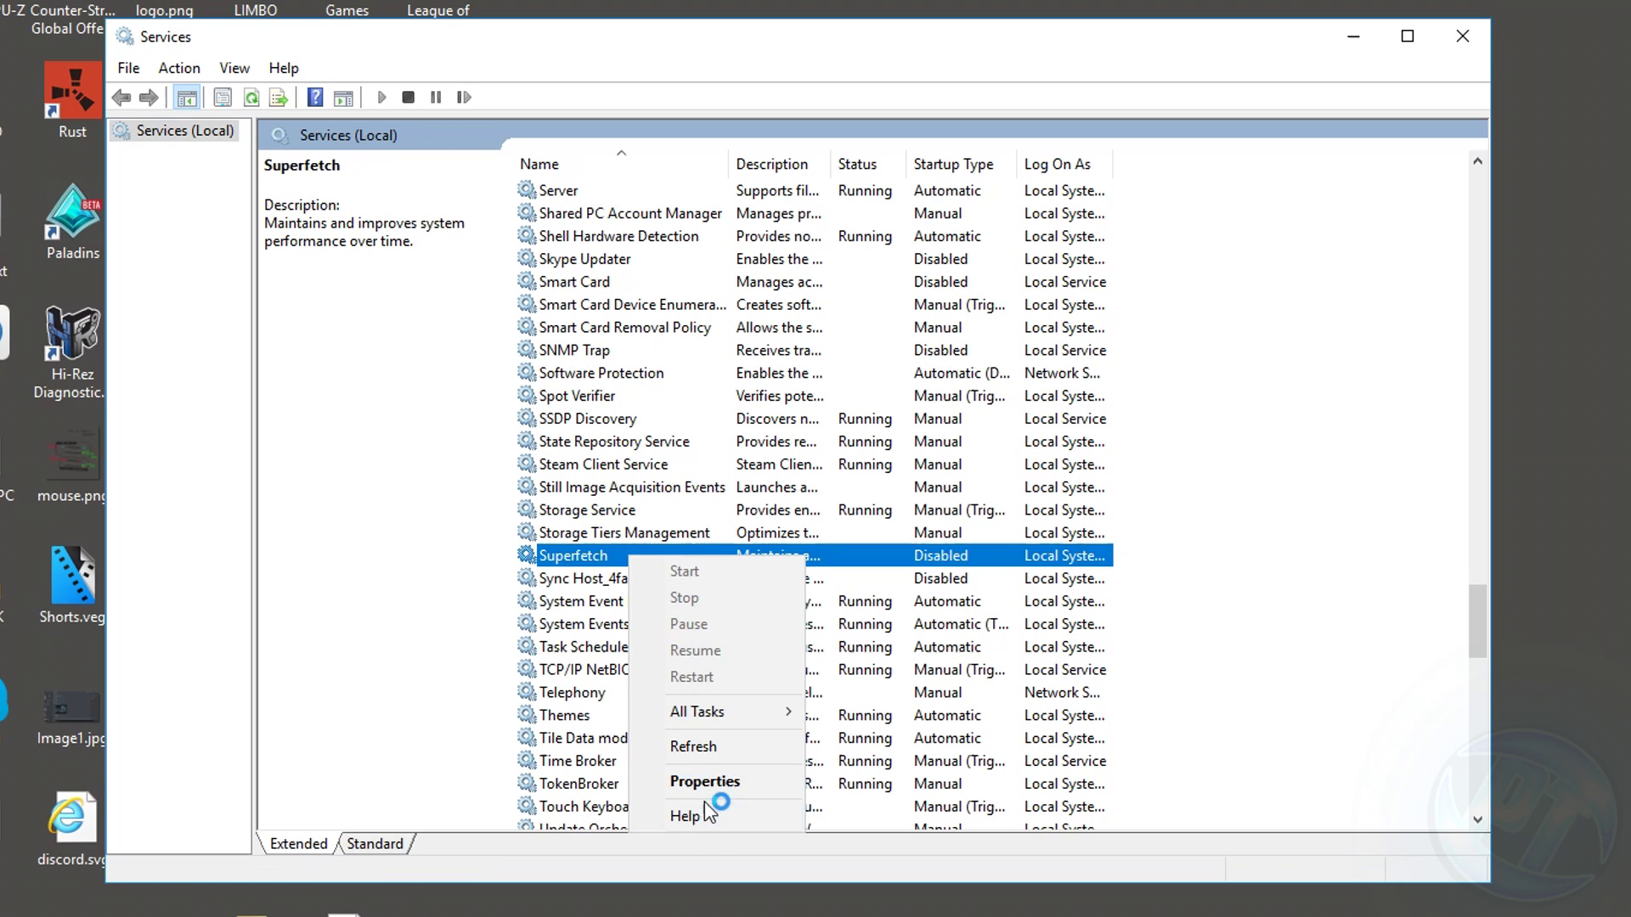
pyautogui.click(705, 780)
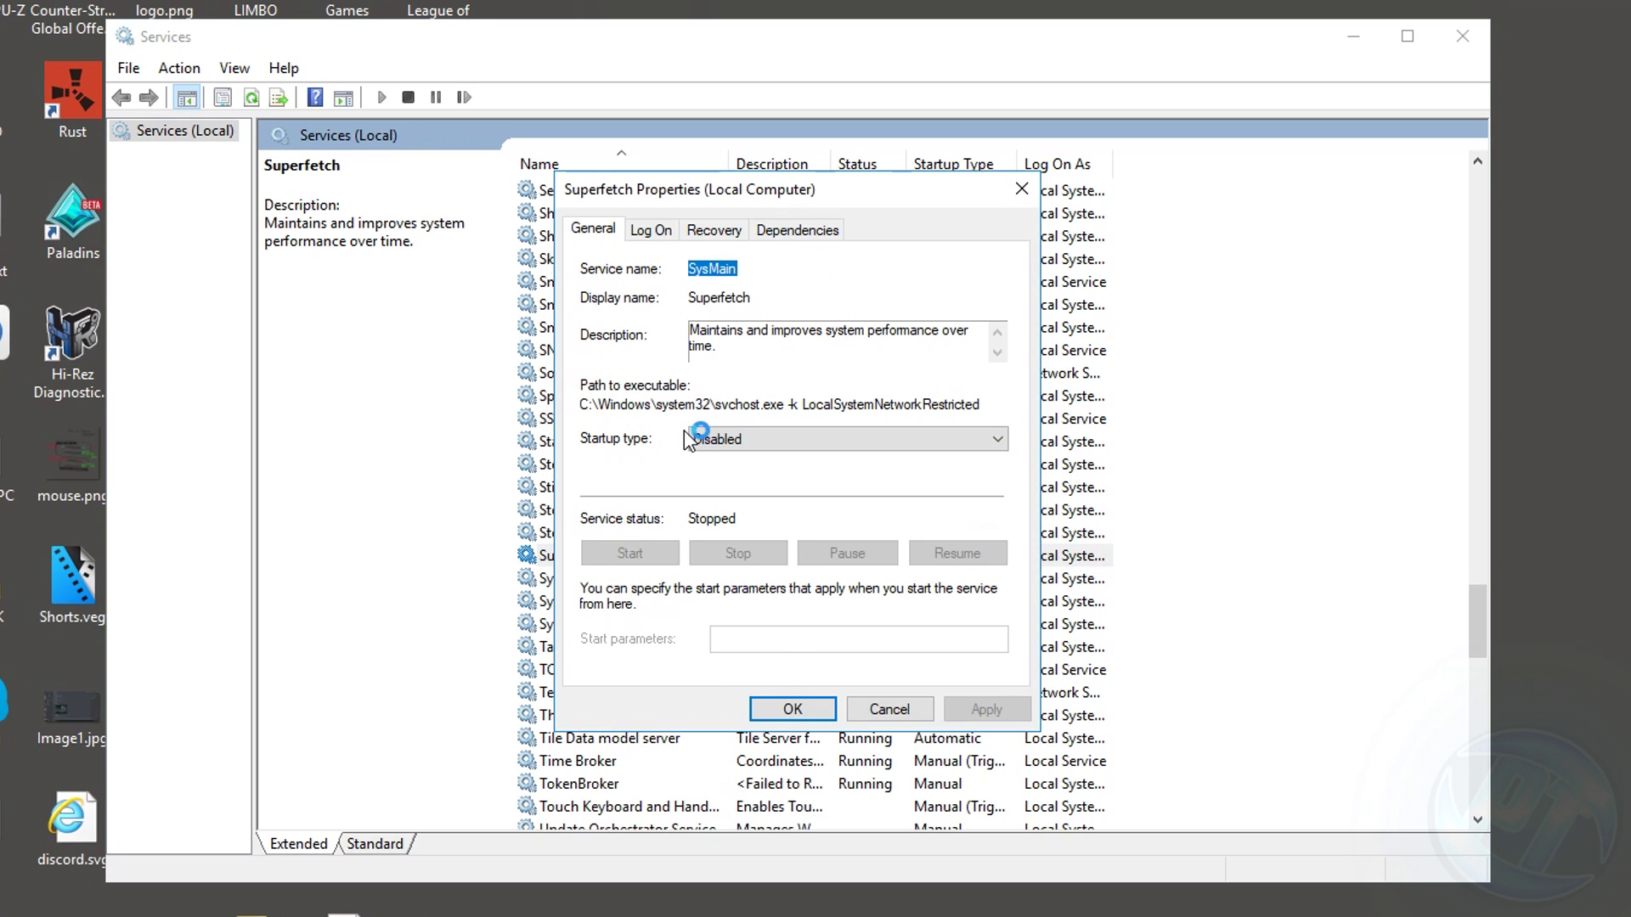
pyautogui.click(690, 439)
pyautogui.click(735, 514)
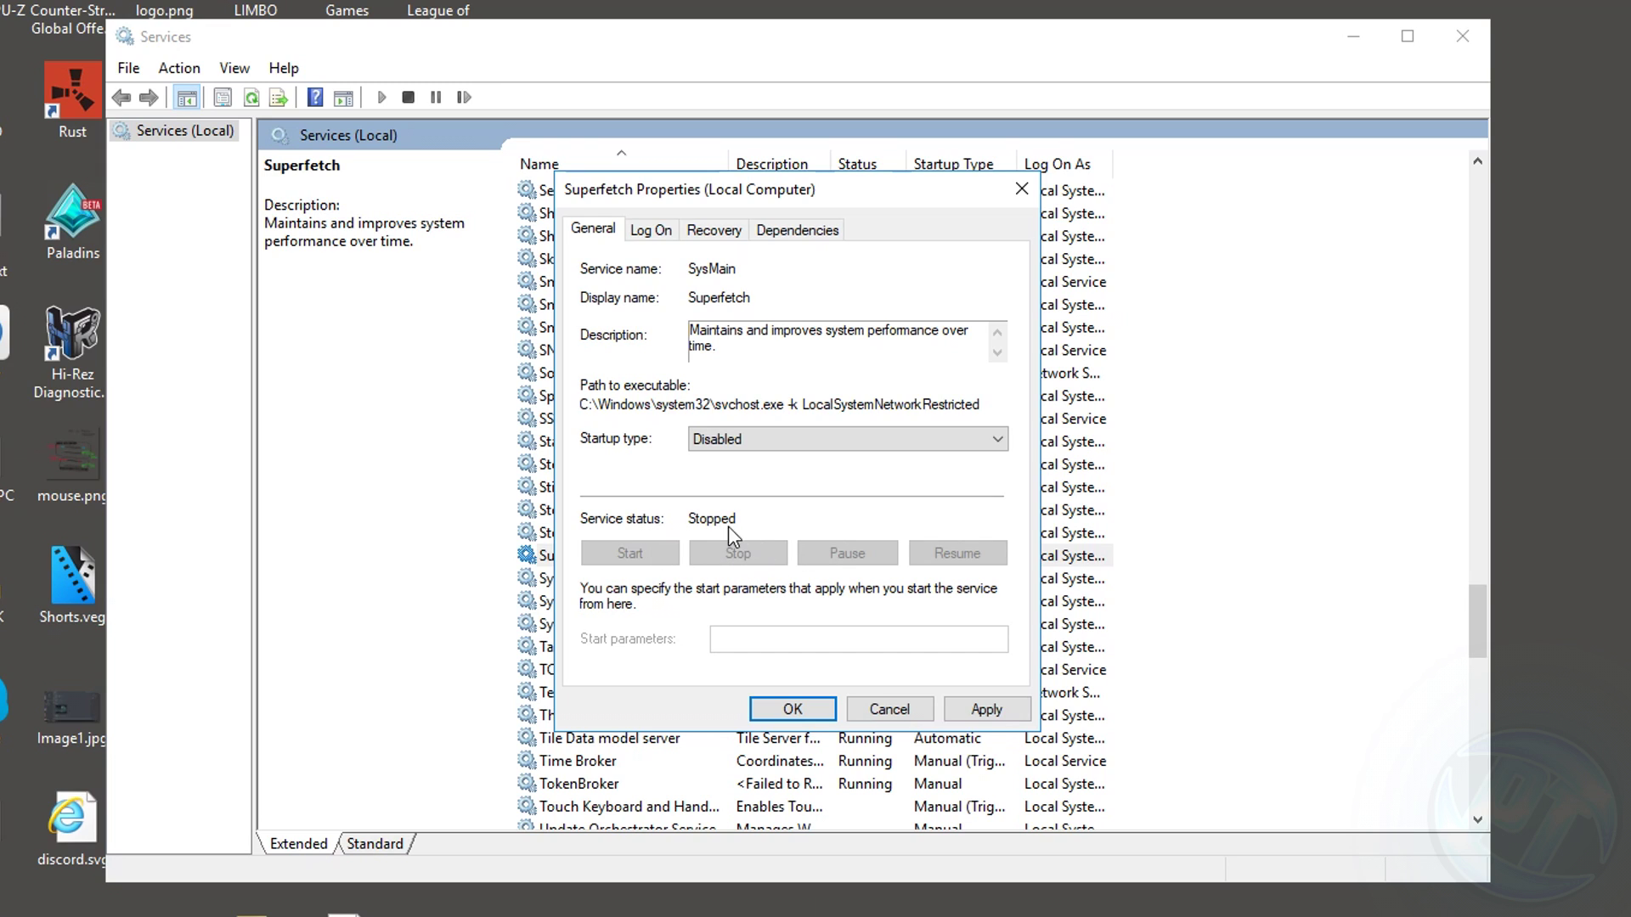
pyautogui.click(799, 711)
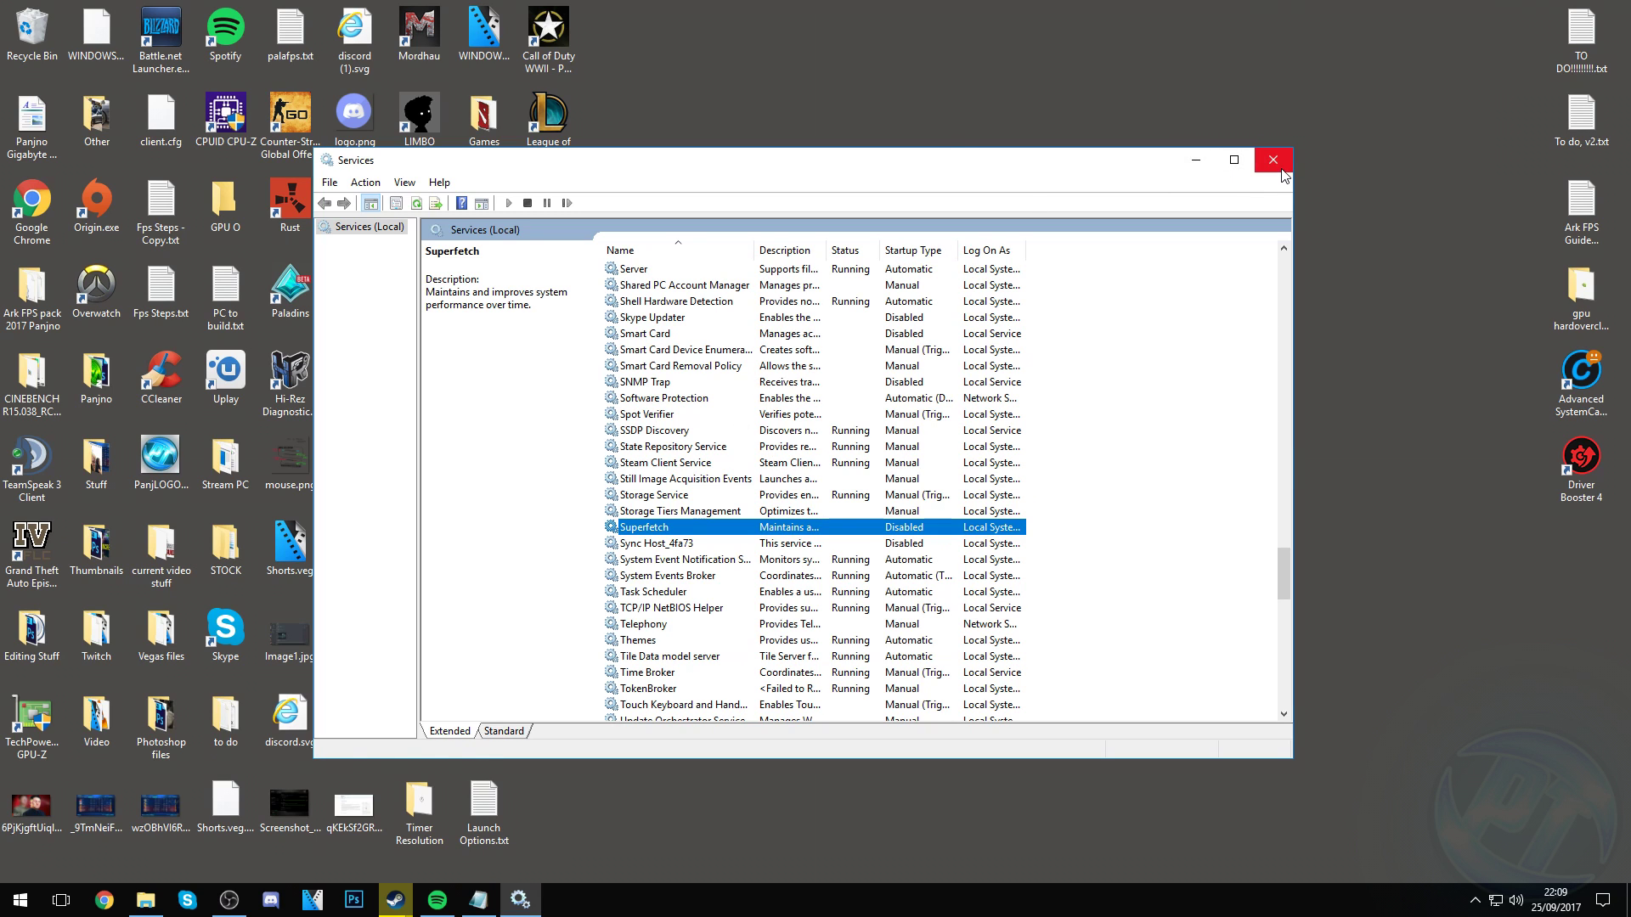
pyautogui.click(1463, 36)
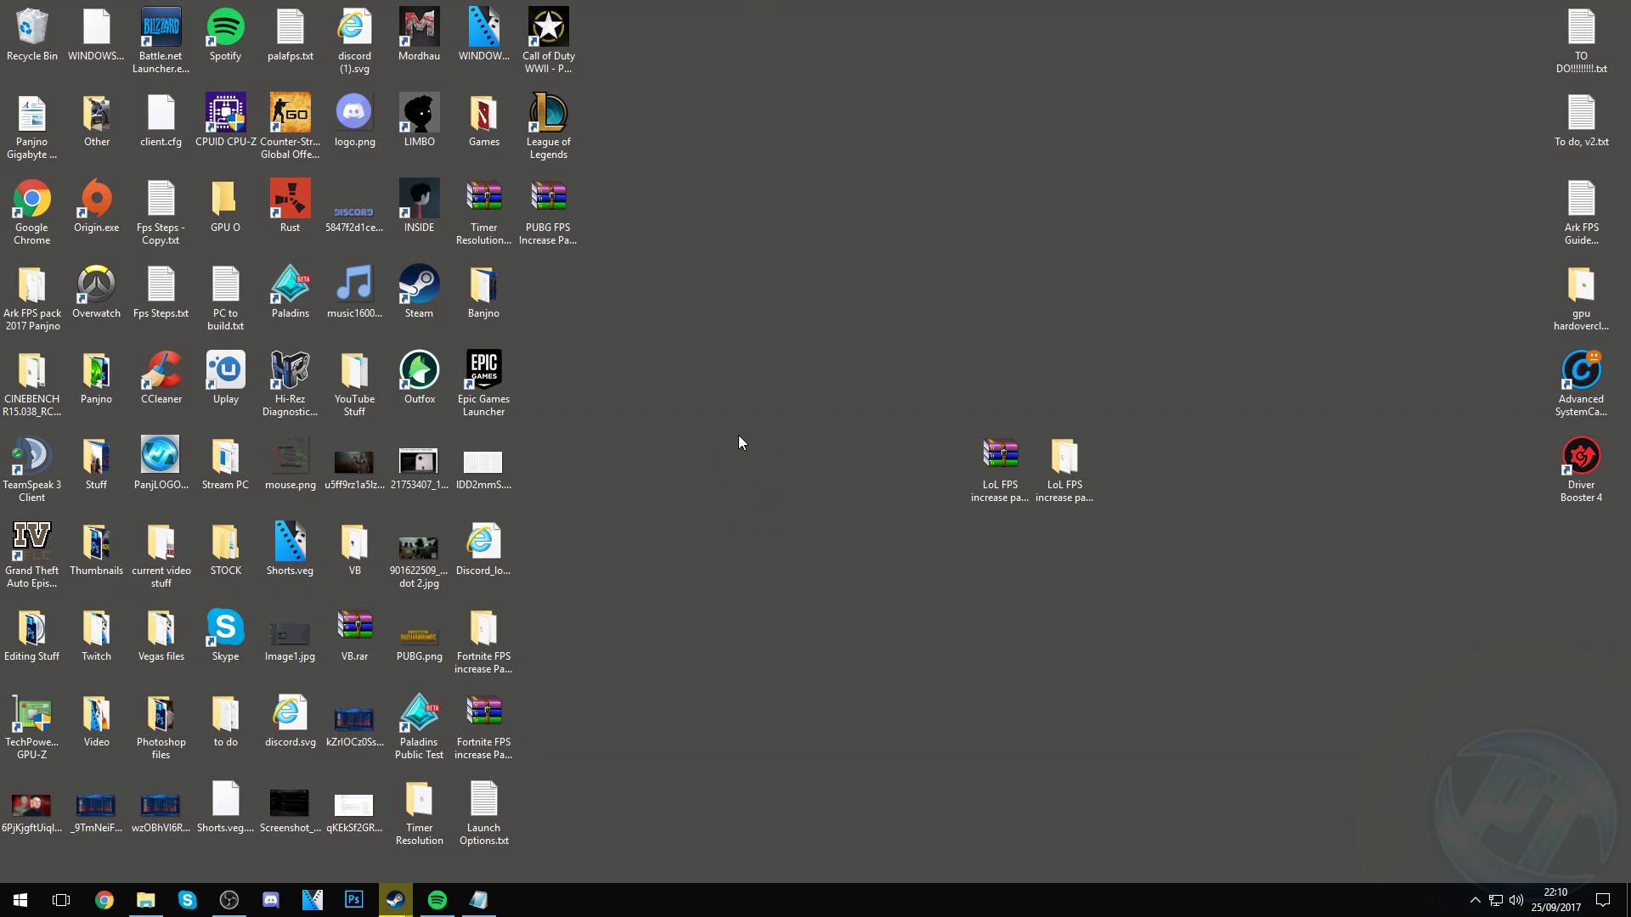
# - Open the Gaming section of Windows Settings and turn off recording game clips, screenshots and broadcasts using Game bar
pyautogui.click(21, 900)
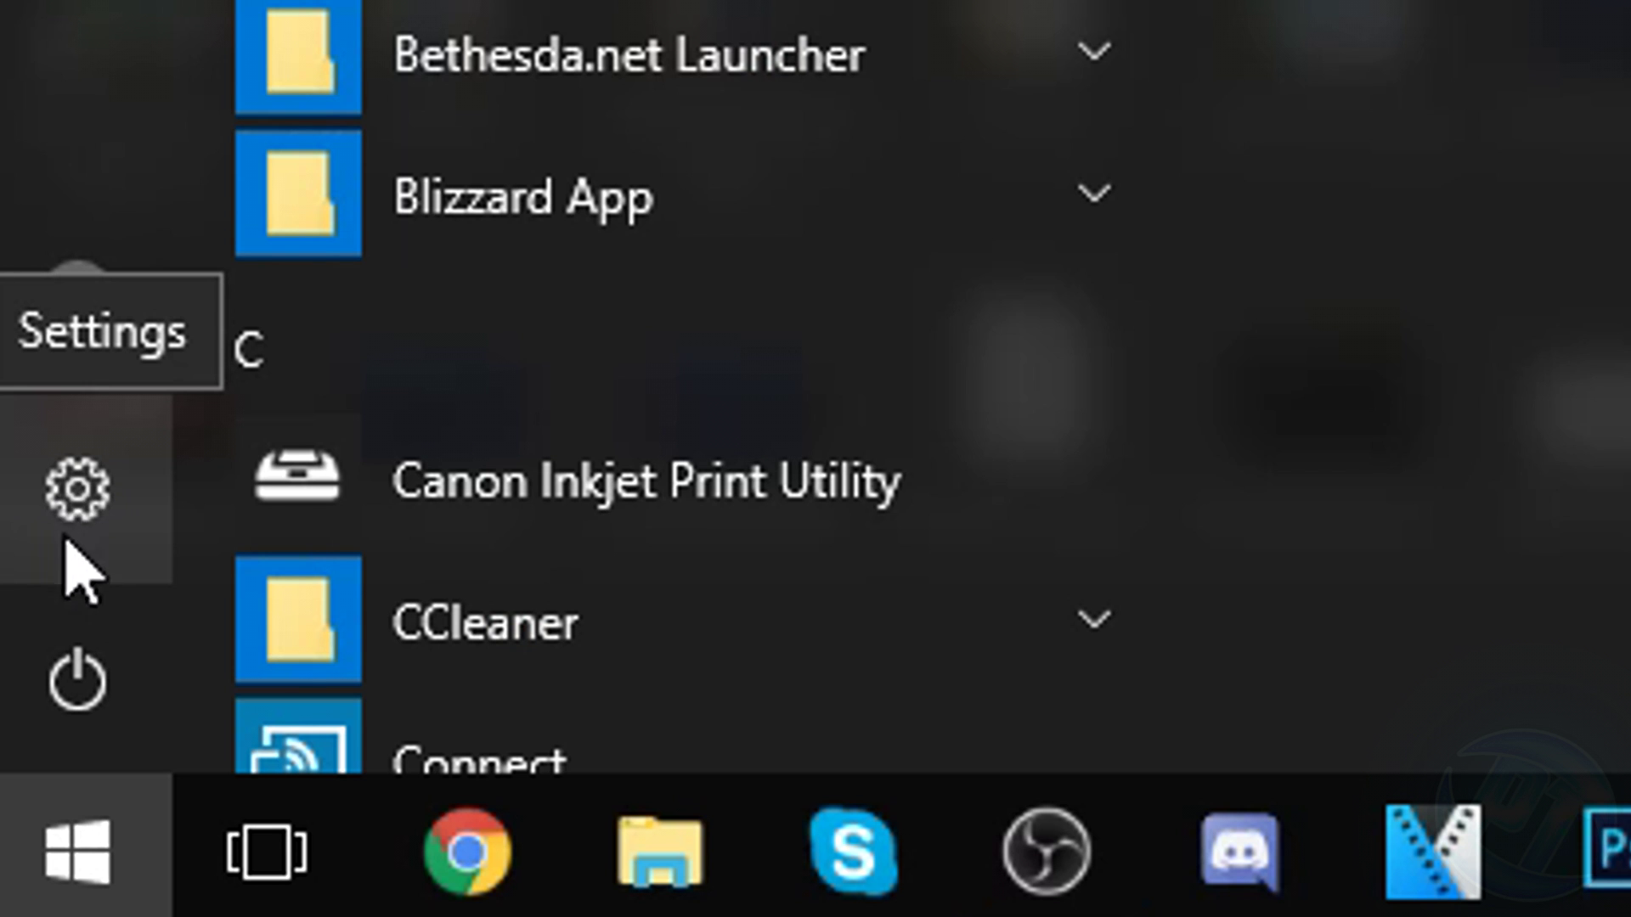
pyautogui.click(89, 505)
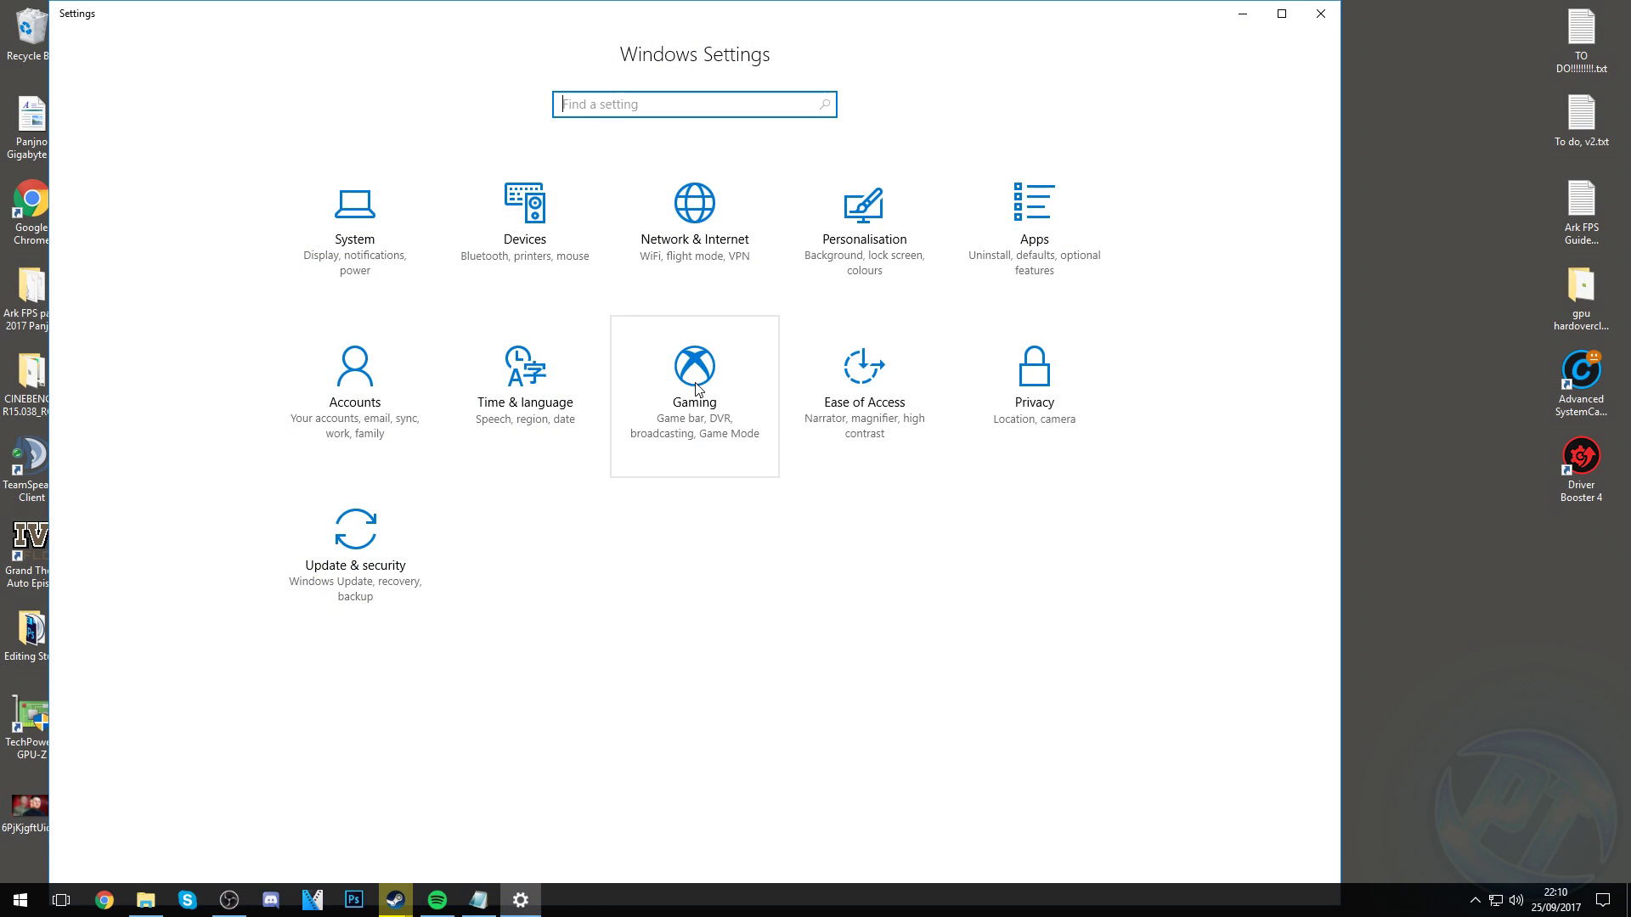
pyautogui.click(697, 388)
pyautogui.click(360, 159)
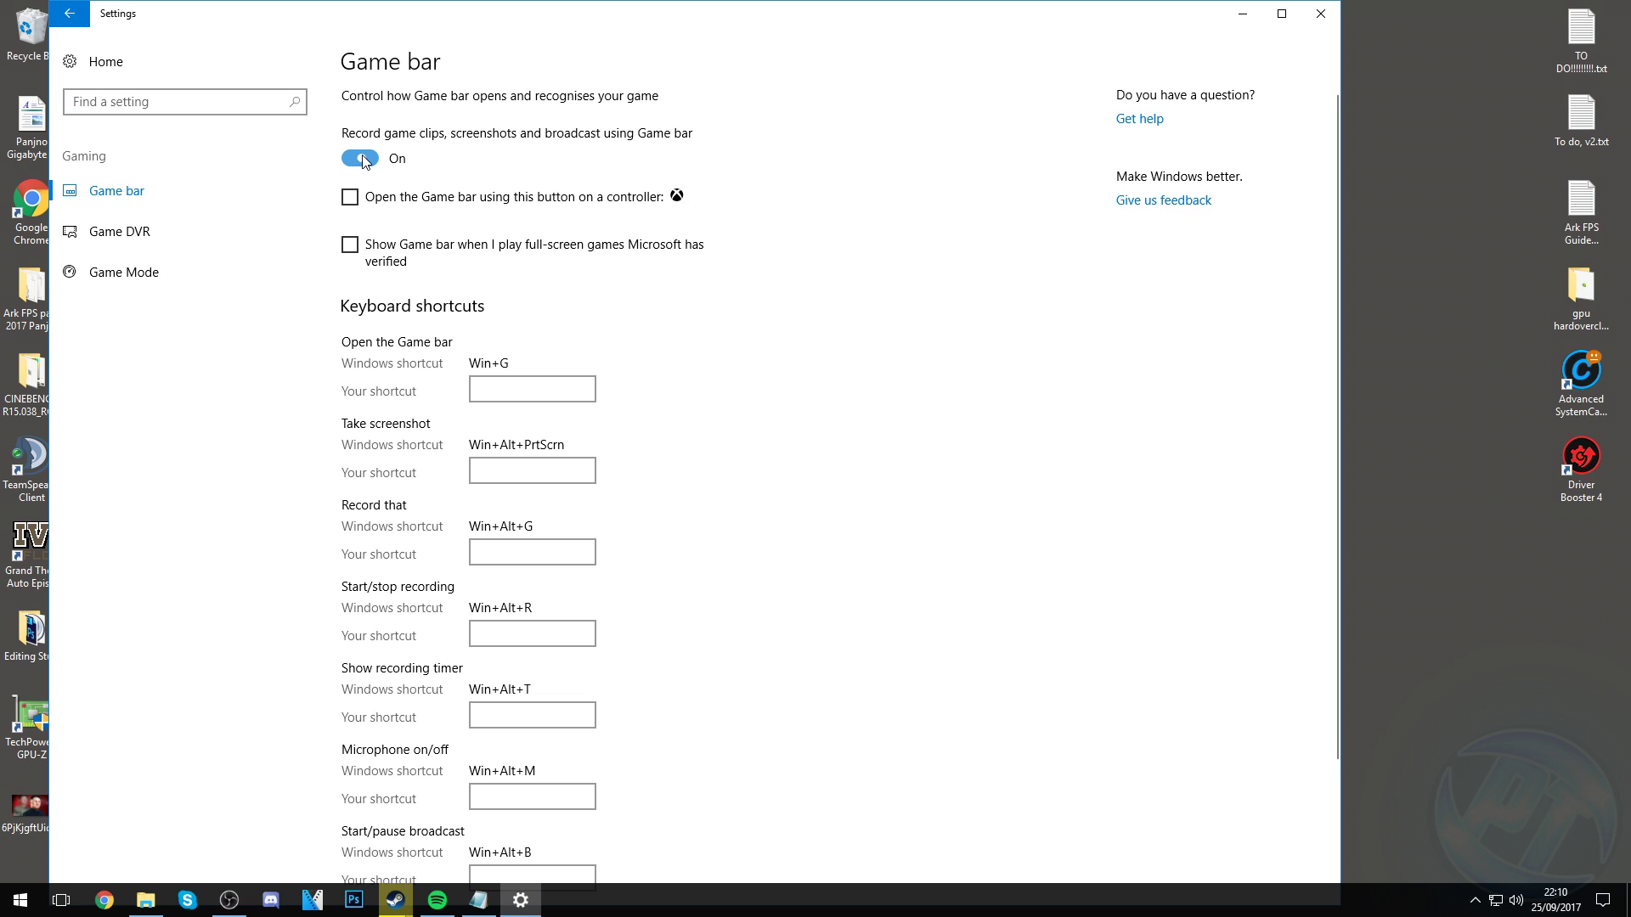
pyautogui.click(363, 160)
pyautogui.scroll(-3, 382, 238)
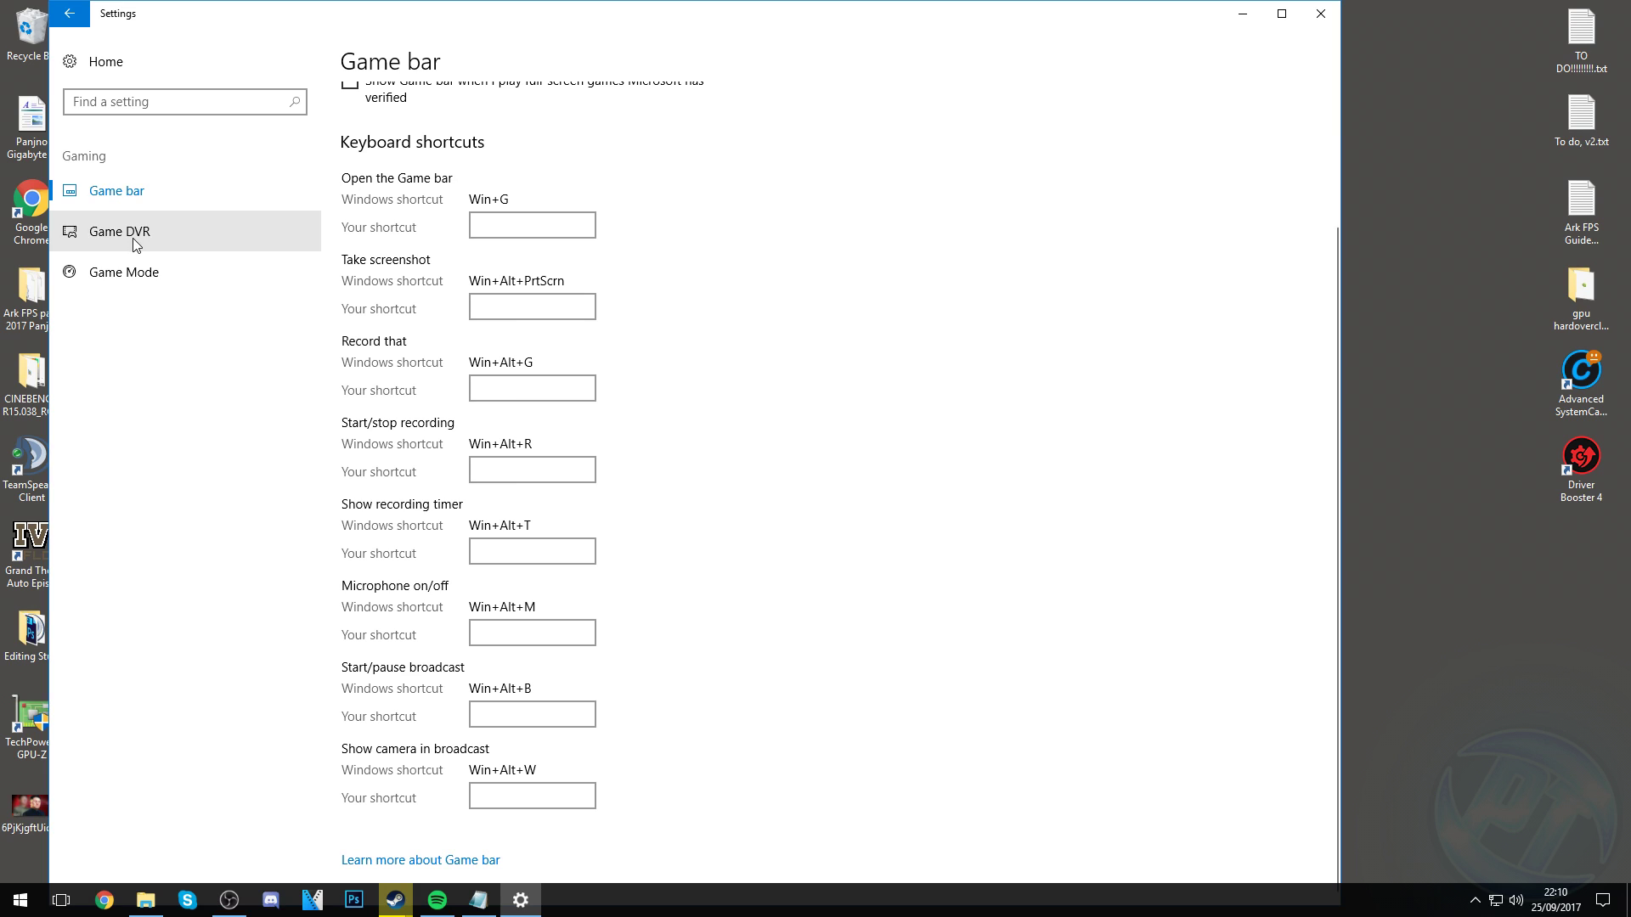
# - In the Game DVR settings, turn off background recording while playing and audio recording of games
pyautogui.click(85, 241)
pyautogui.click(360, 375)
pyautogui.click(360, 376)
pyautogui.scroll(-1, 365, 391)
pyautogui.click(360, 553)
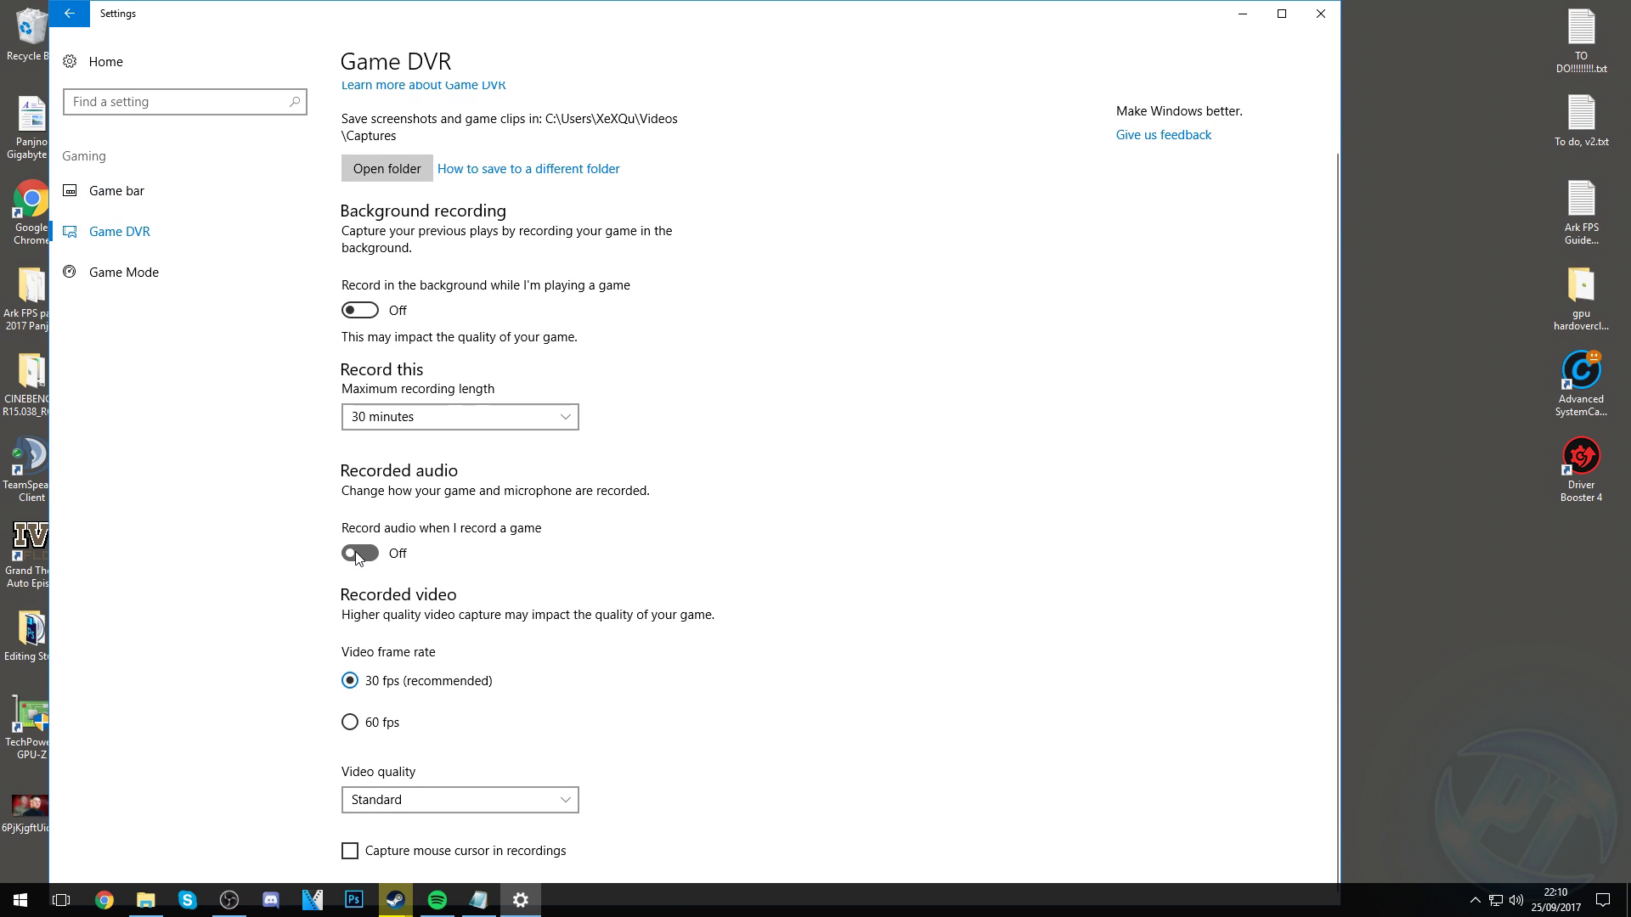
pyautogui.click(360, 553)
# - Set Use Game Mode to Off in the Game Mode settings and close Windows Settings
pyautogui.click(149, 276)
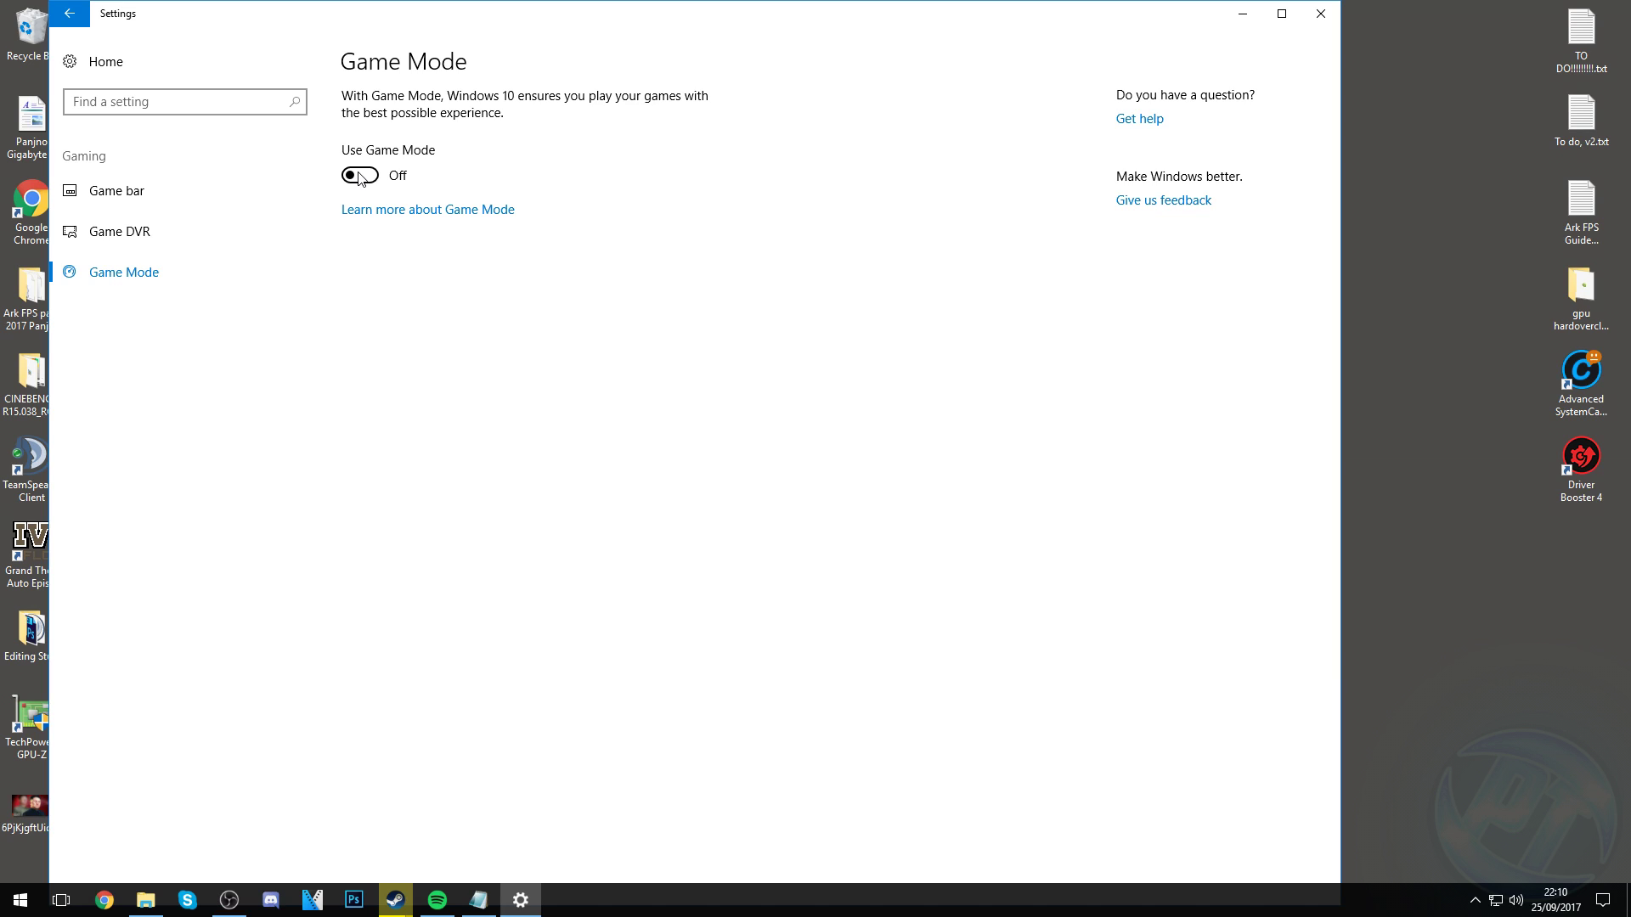
pyautogui.click(355, 177)
pyautogui.click(365, 178)
pyautogui.click(1309, 14)
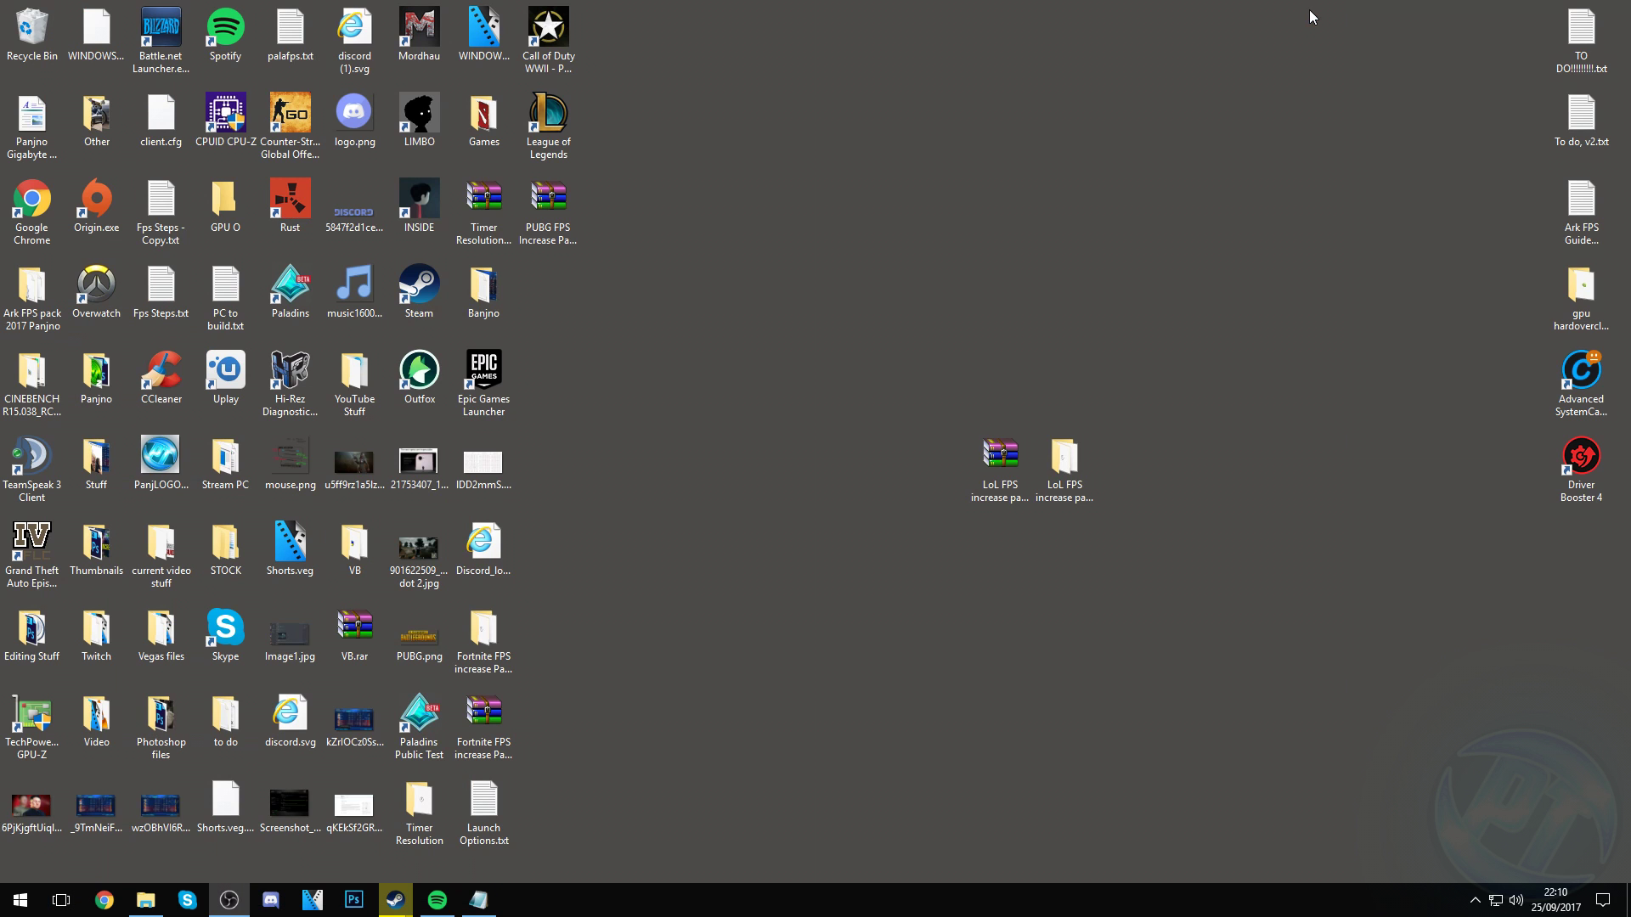
# - Open System Configuration with msconfig and bring up the advanced boot options for Windows 10
pyautogui.click(20, 900)
pyautogui.write('msconfig')
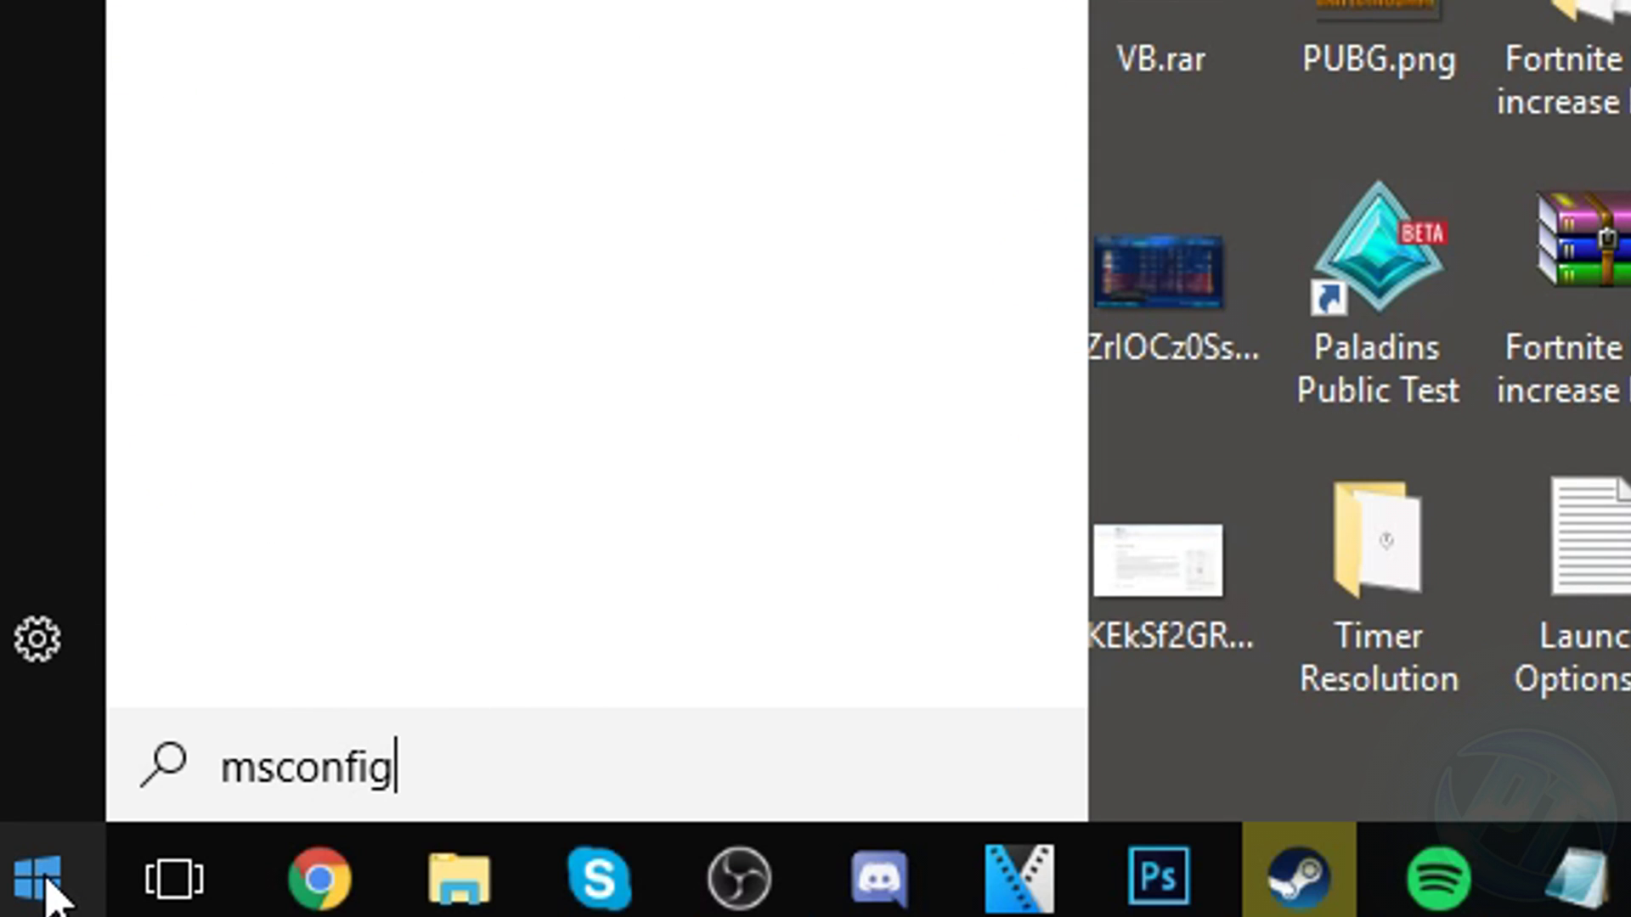
pyautogui.press('Return')
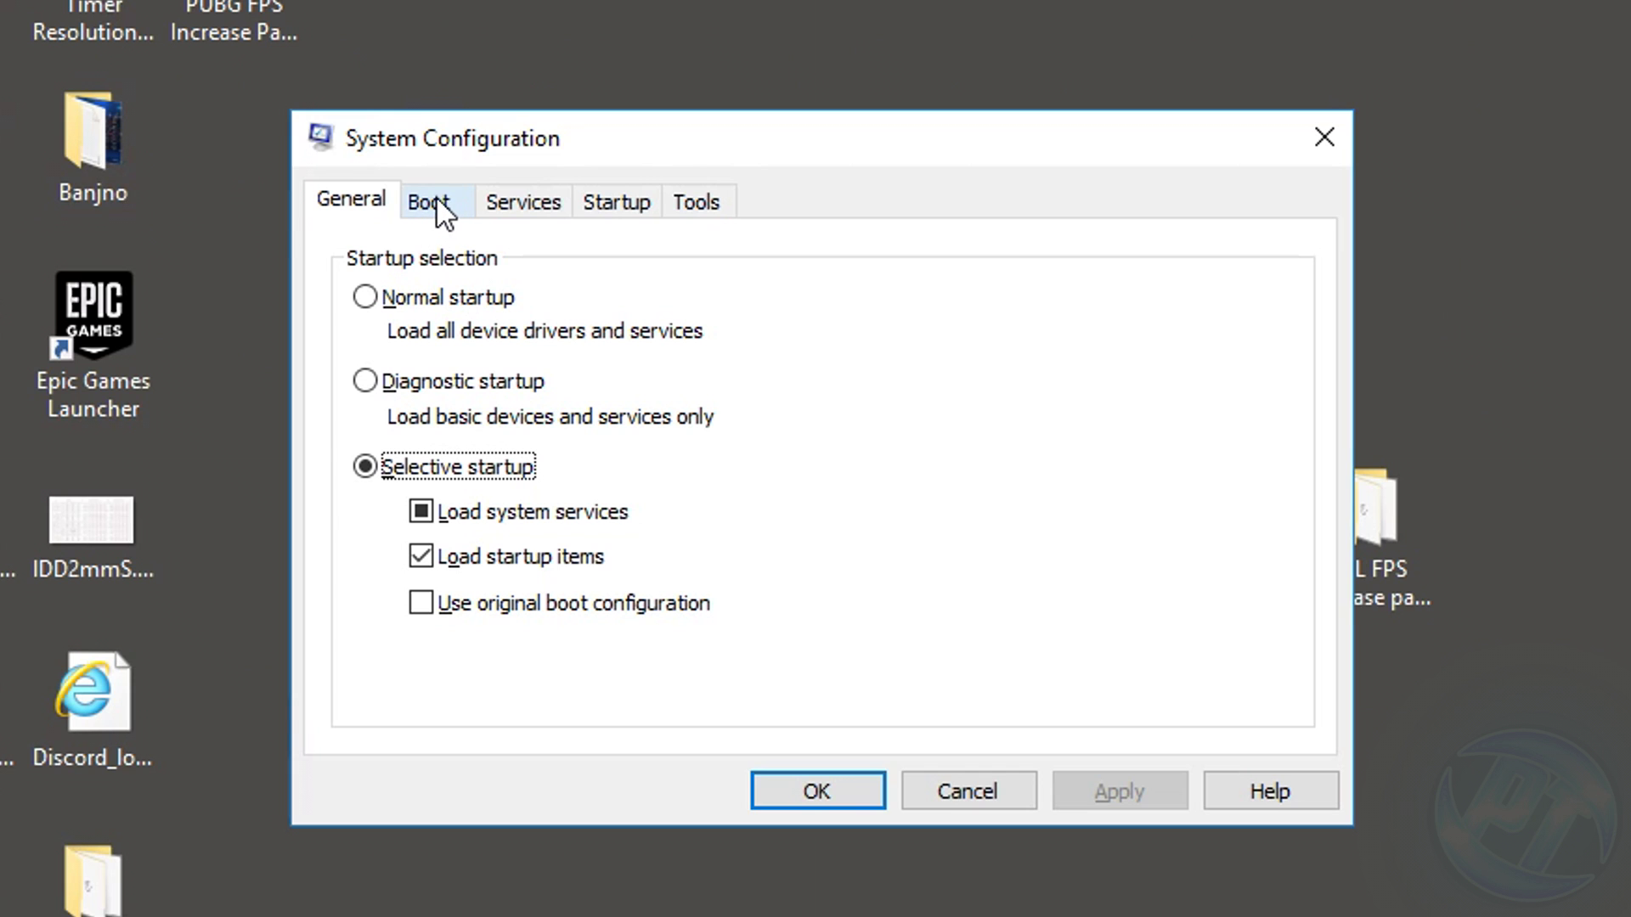
pyautogui.click(441, 214)
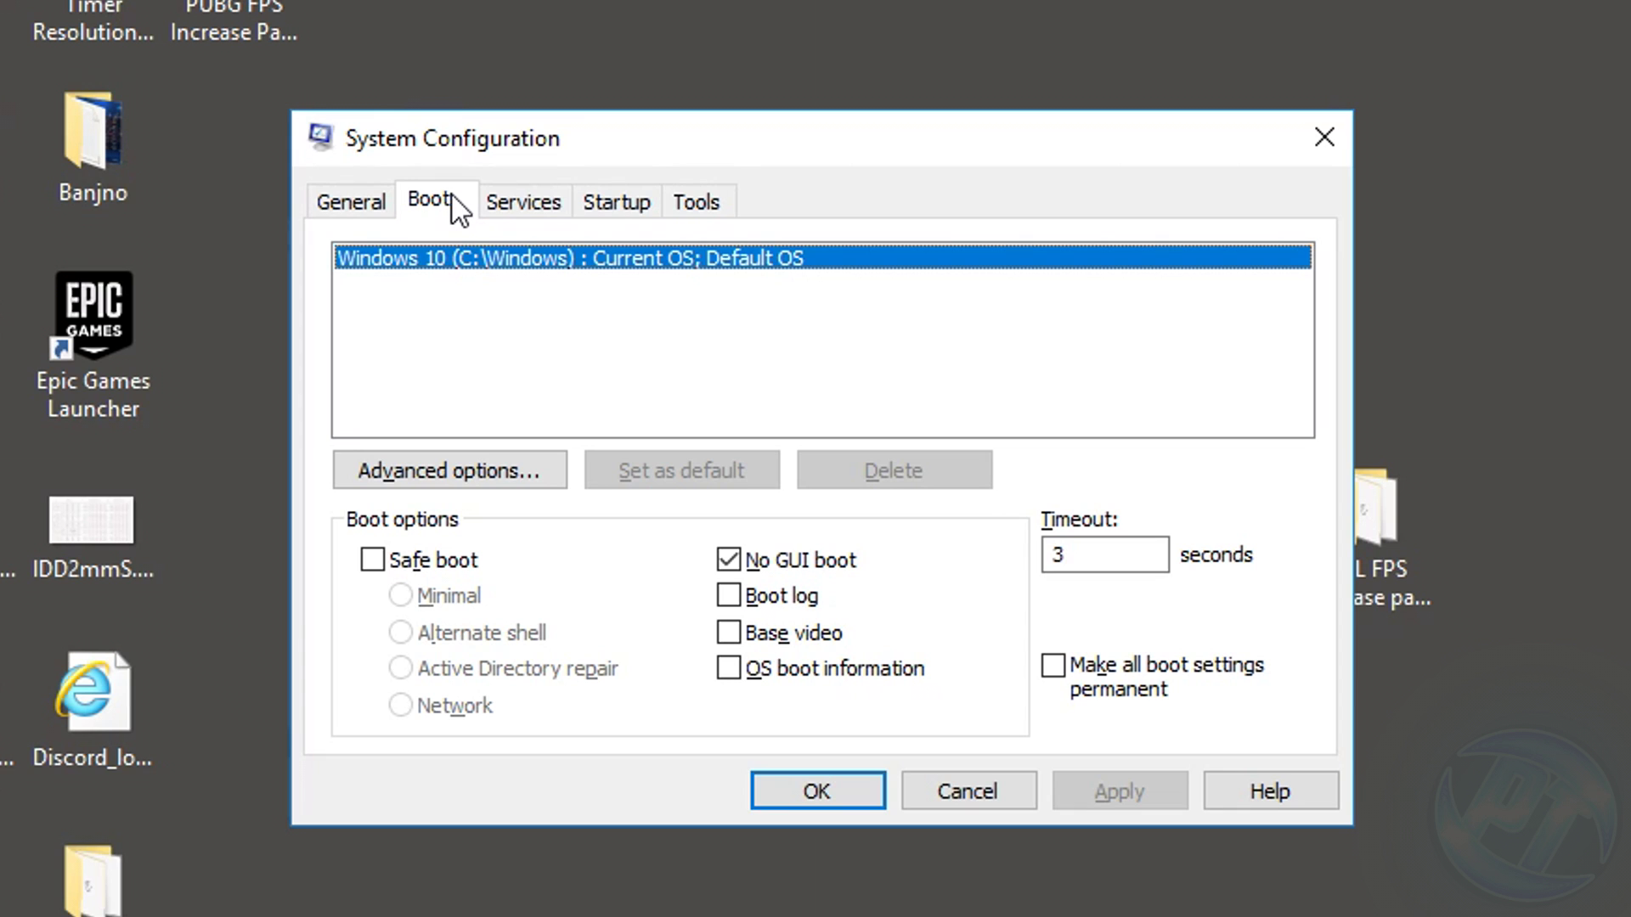
pyautogui.click(449, 470)
# - Enable Number of processors with the value 6, confirm the boot settings, and exit System Configuration without restarting
pyautogui.click(504, 208)
pyautogui.click(504, 207)
pyautogui.click(599, 250)
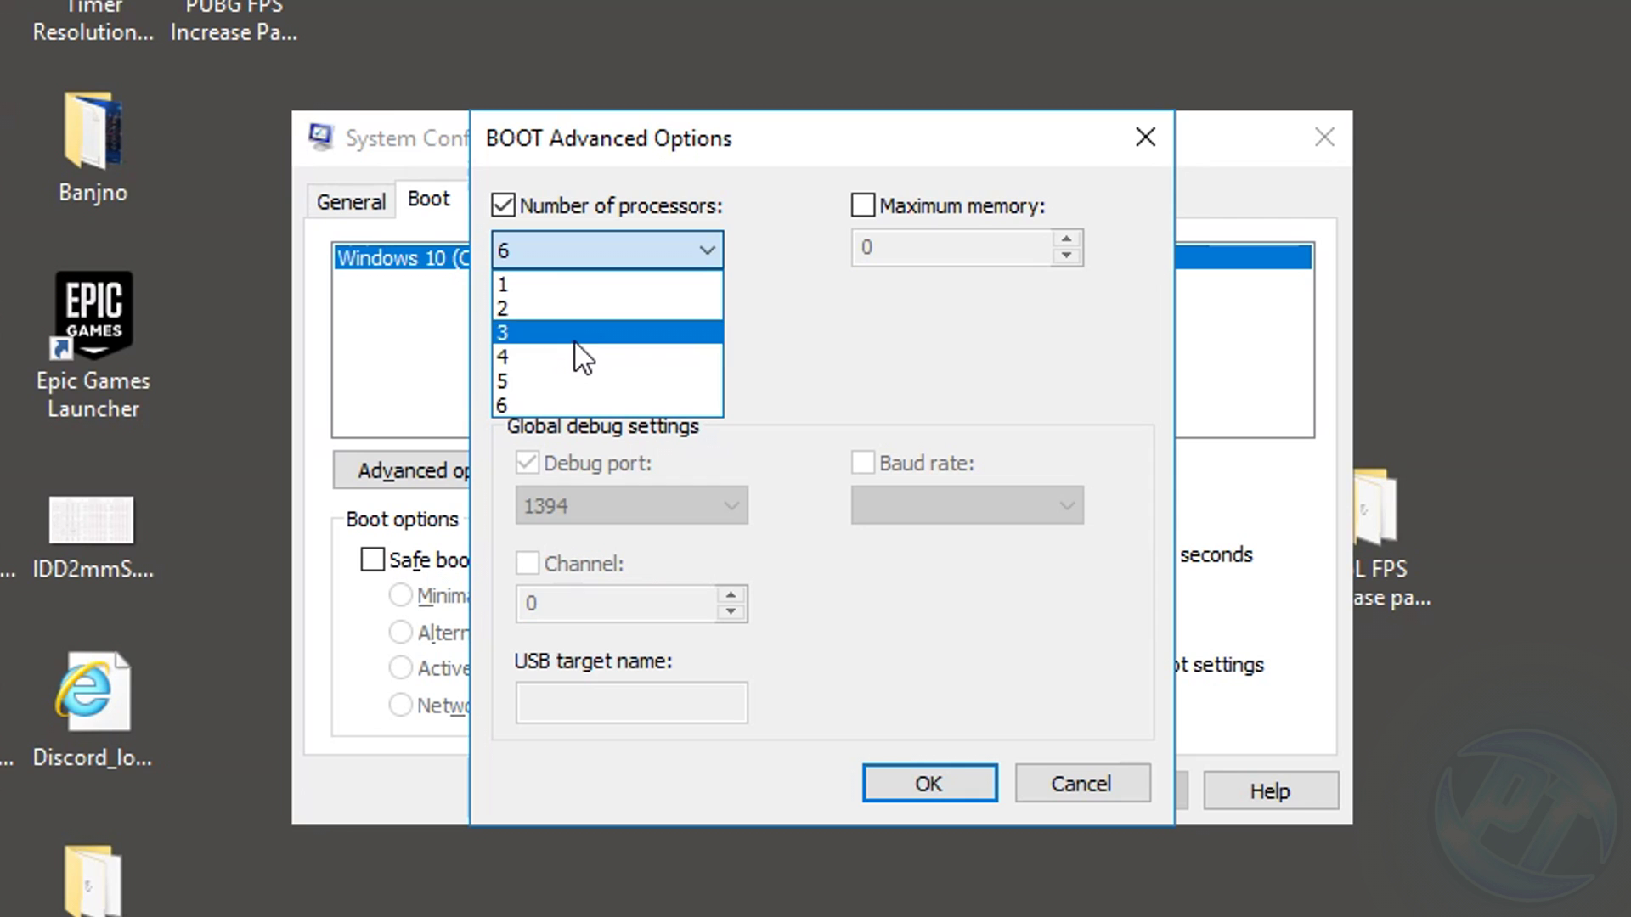
pyautogui.press('Escape')
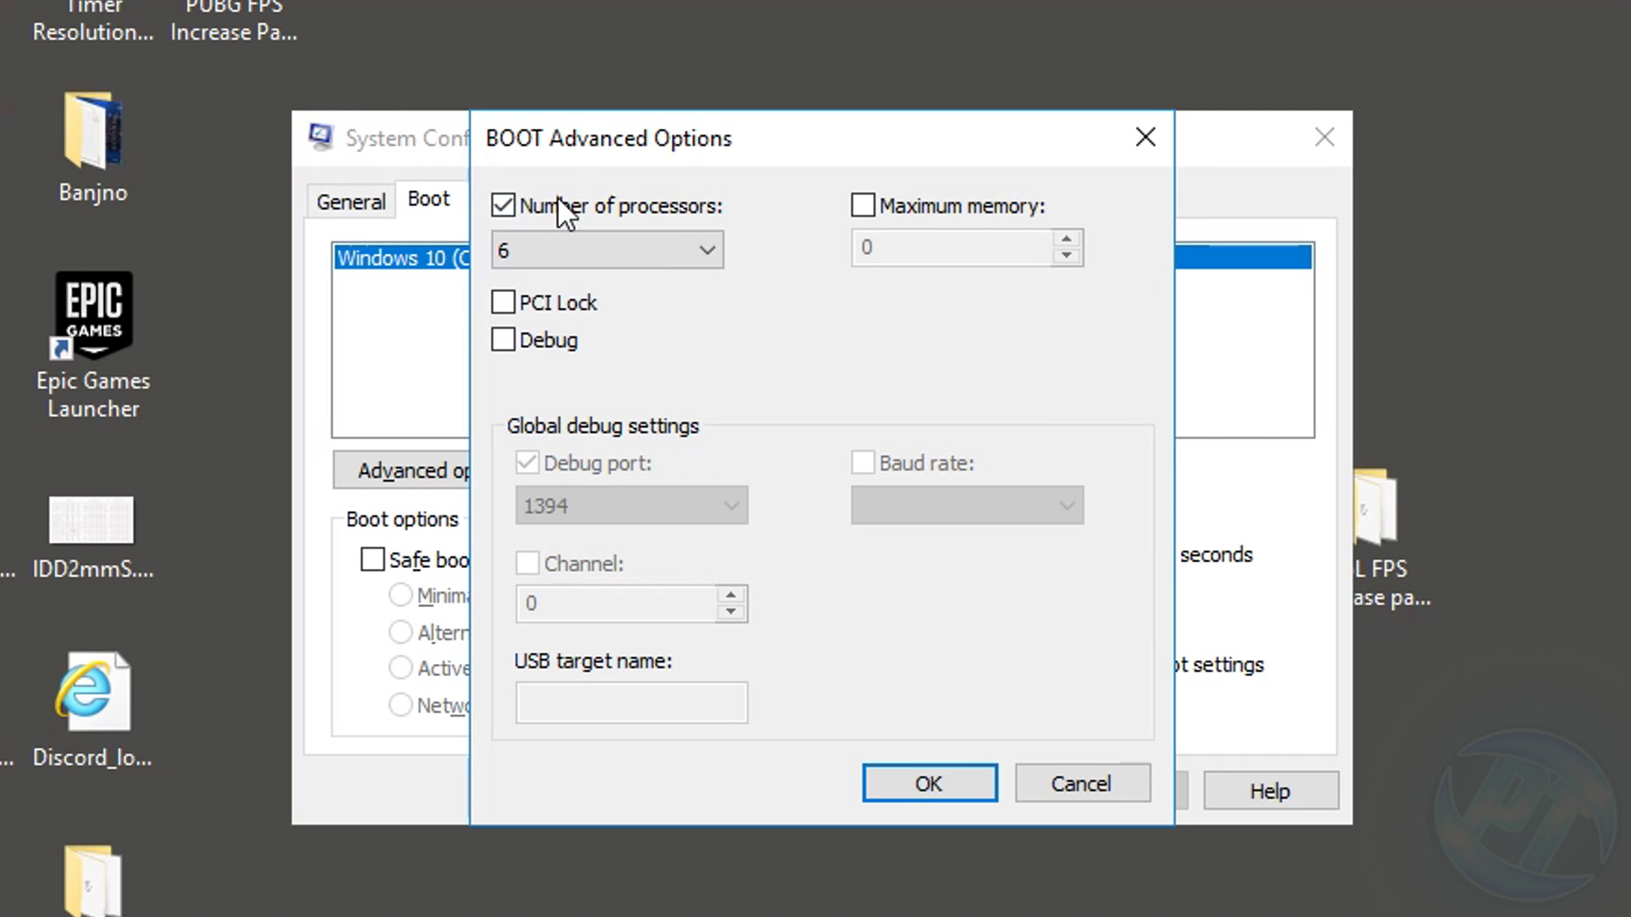
pyautogui.click(958, 787)
pyautogui.click(1111, 797)
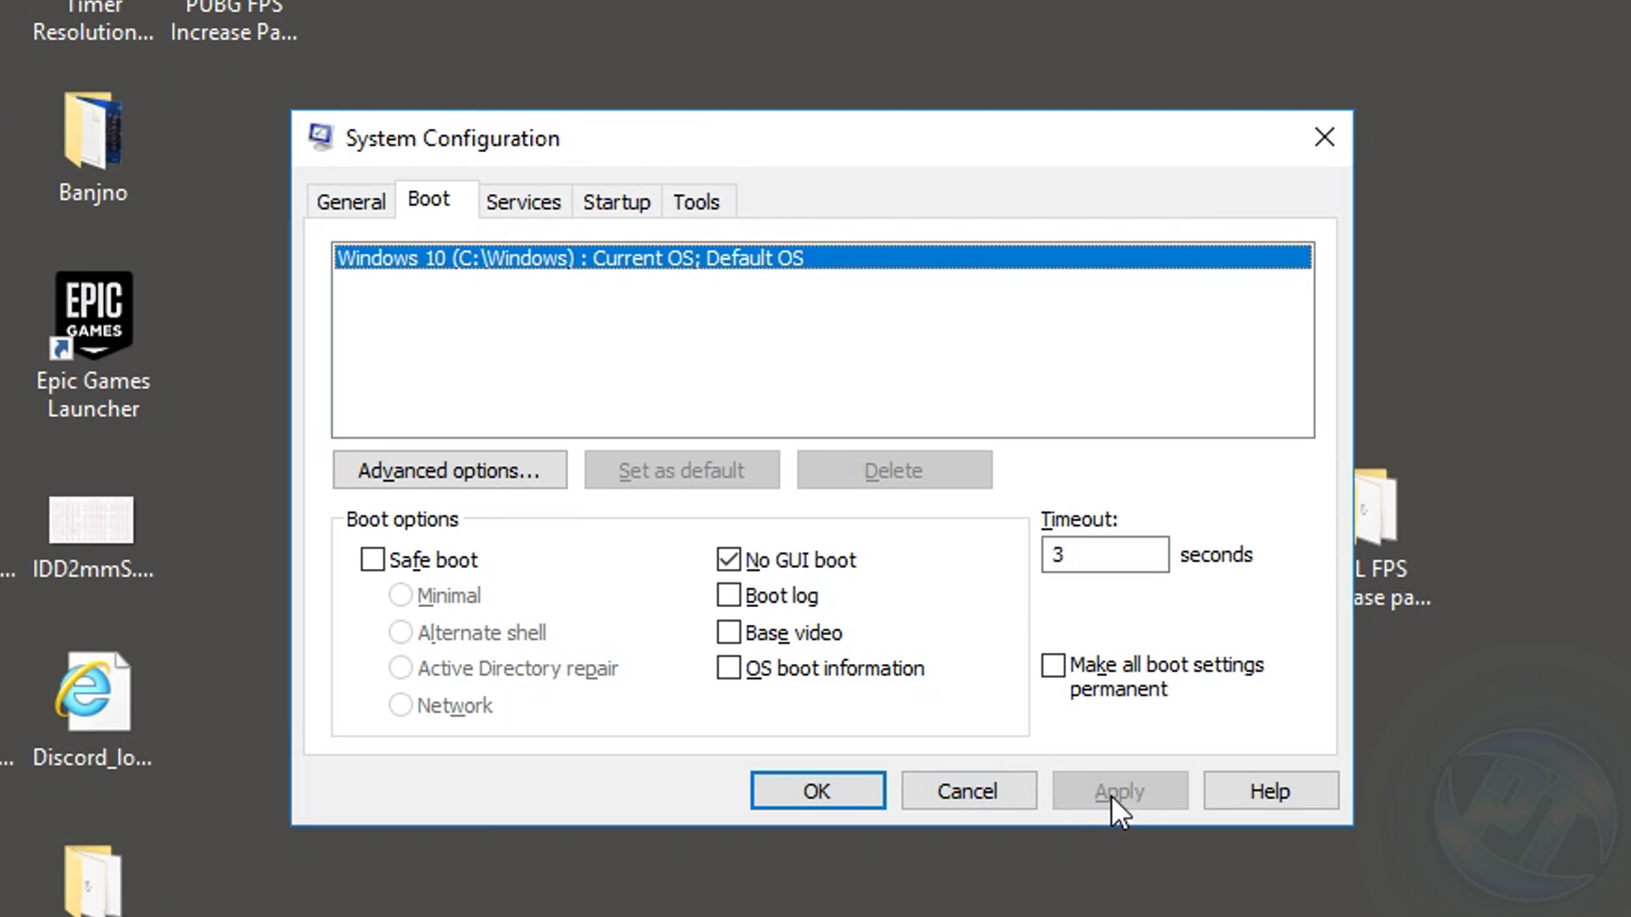
pyautogui.click(814, 787)
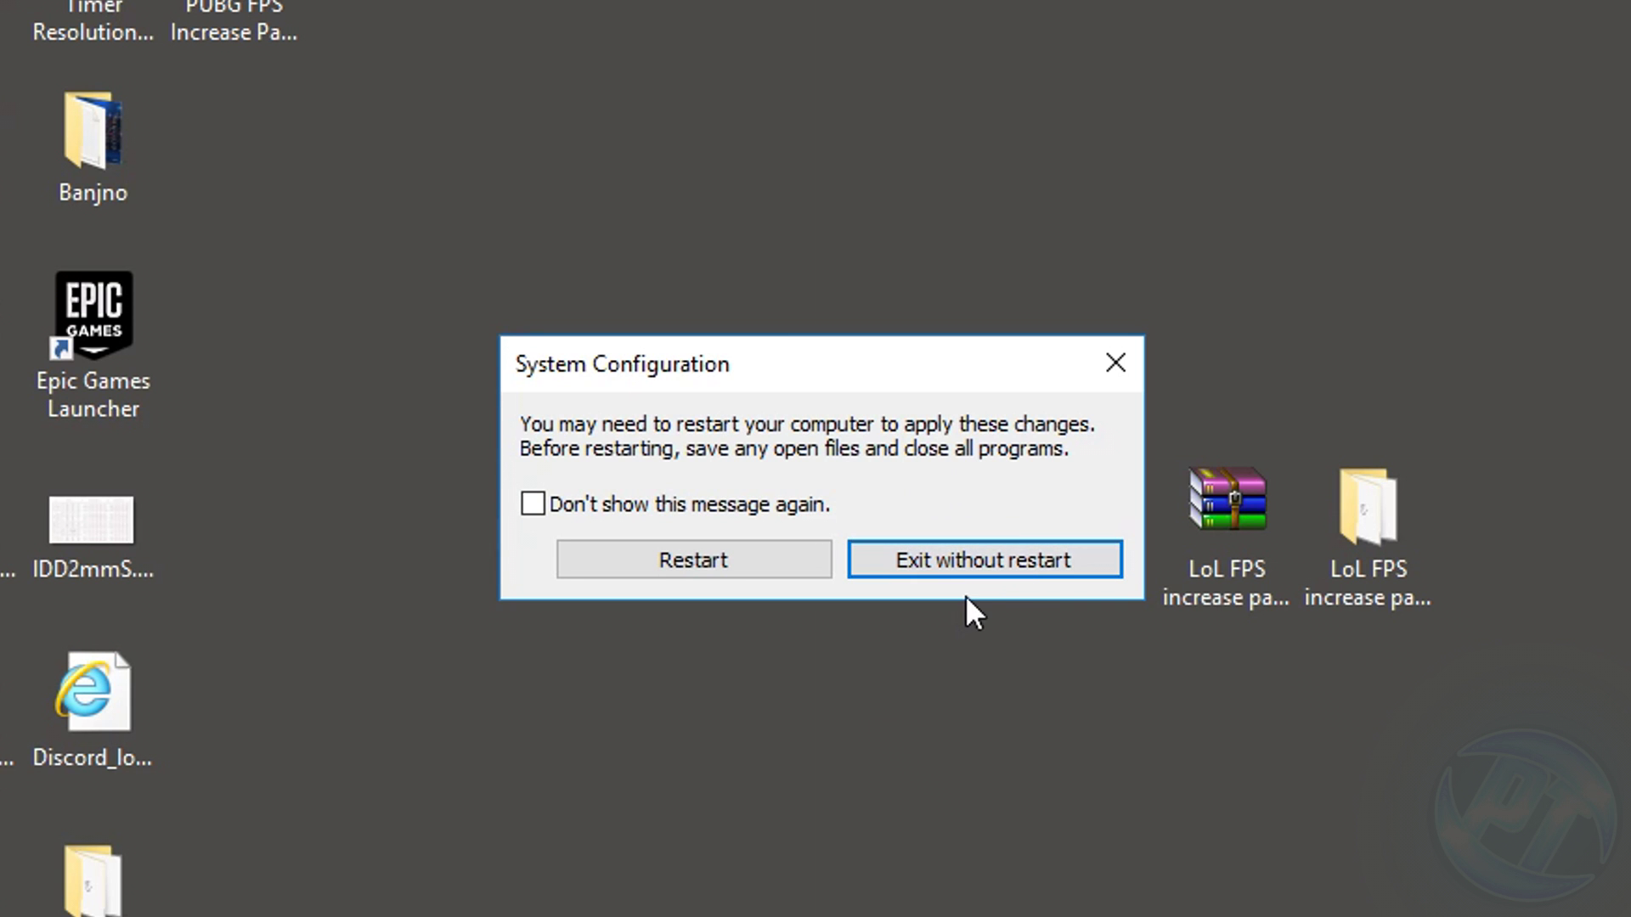
pyautogui.click(983, 558)
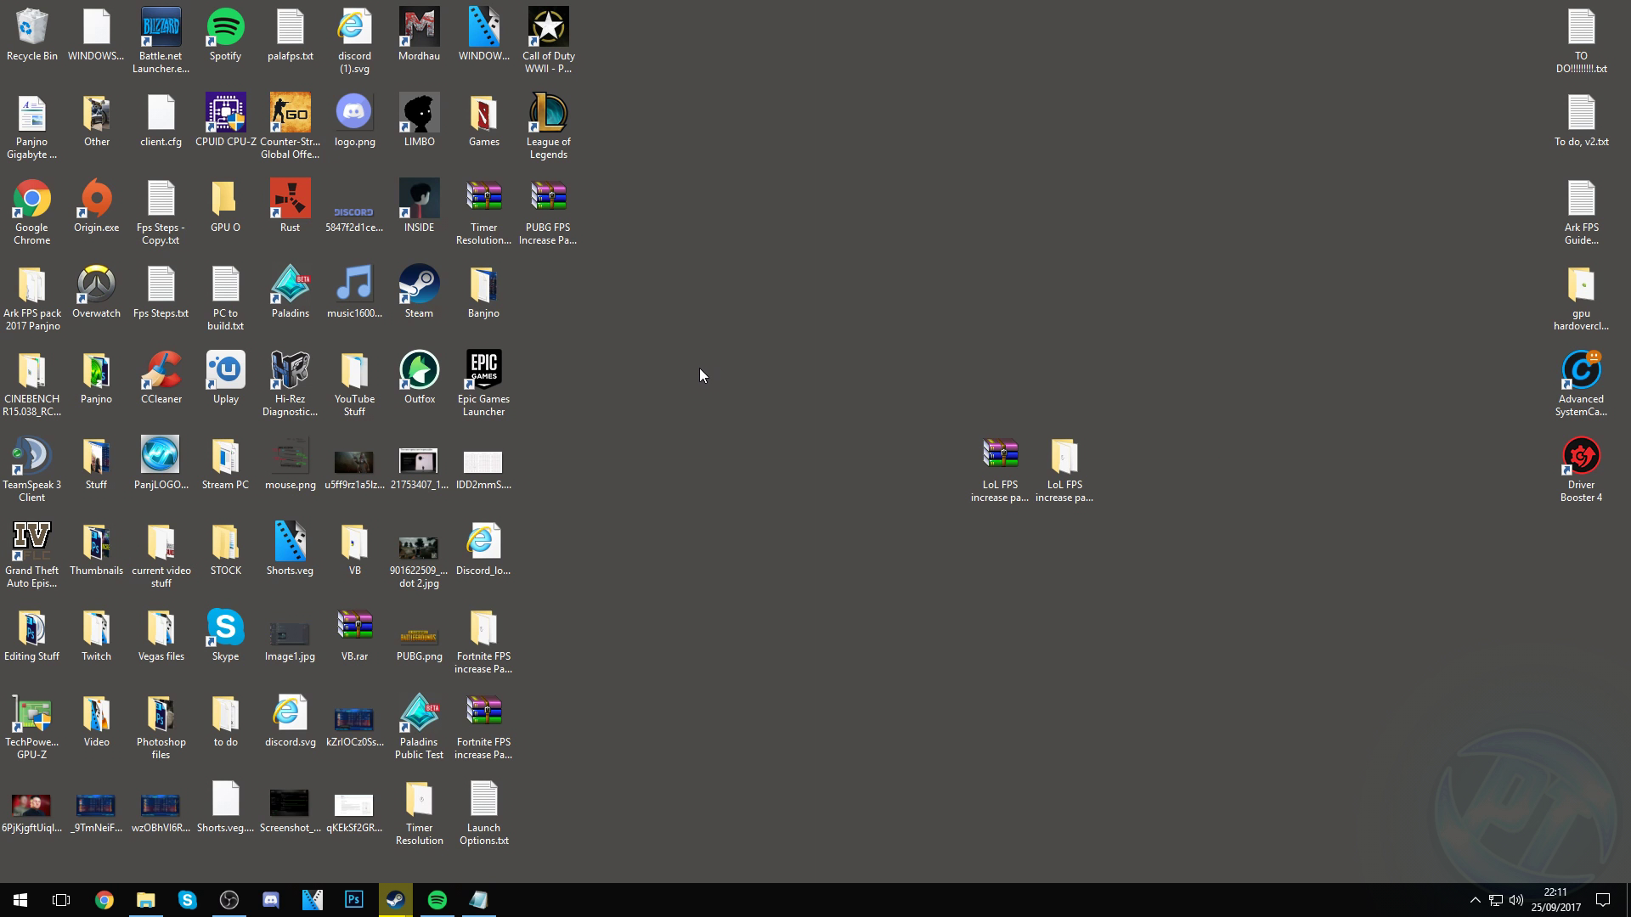
# - Open the properties of This PC and go through the advanced system settings to the Performance Options
pyautogui.click(20, 899)
pyautogui.write('this p')
pyautogui.write('c')
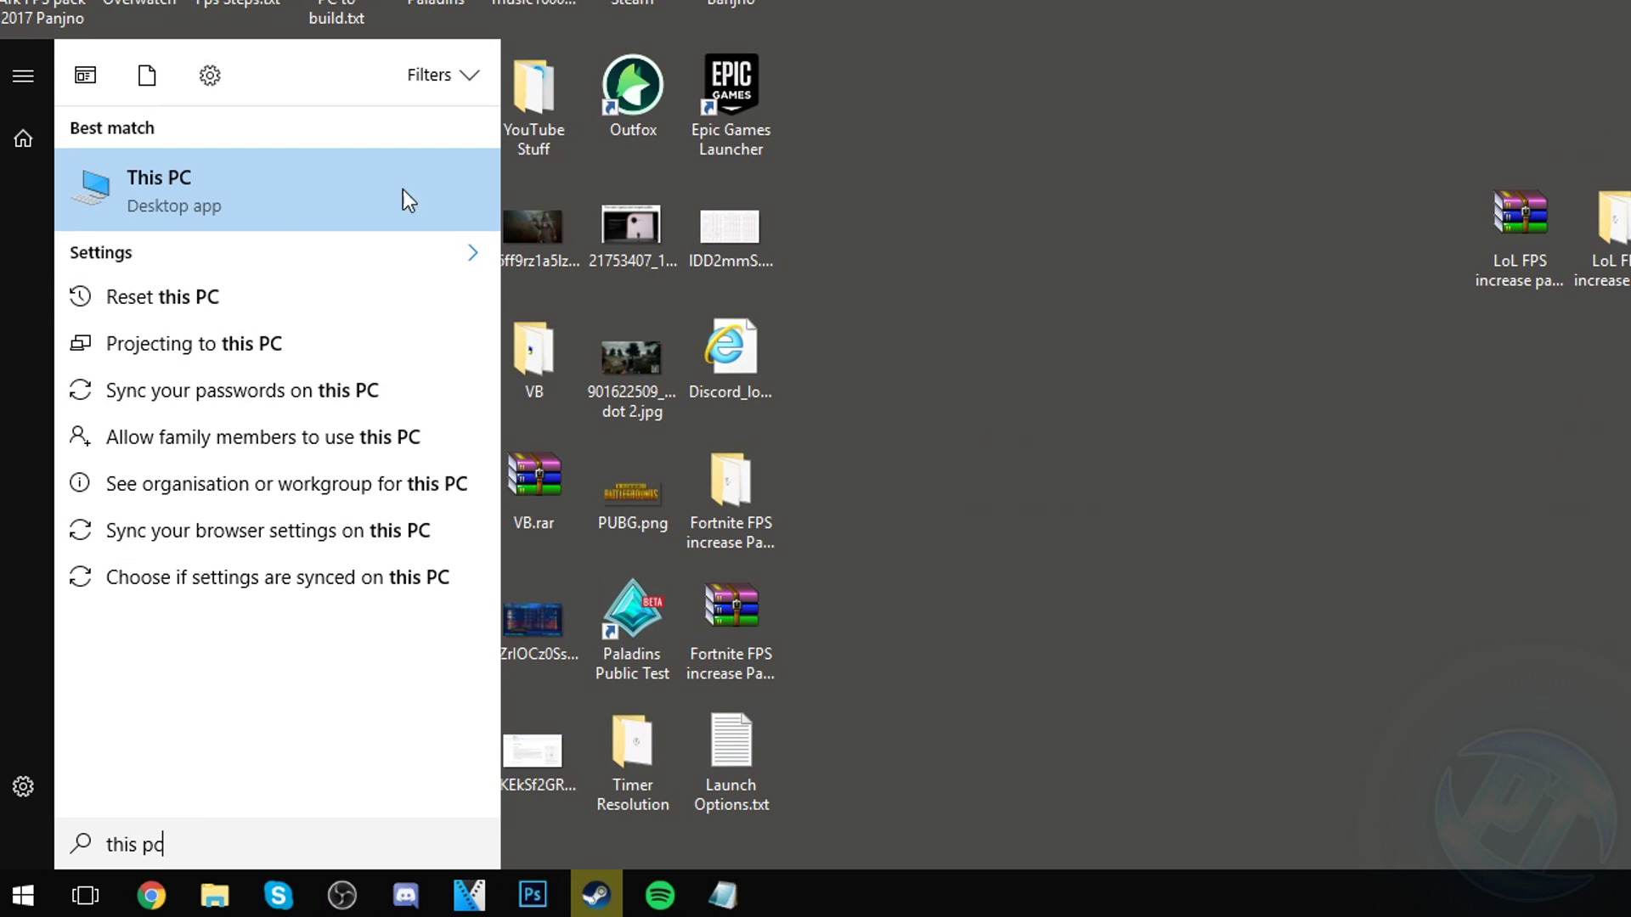
pyautogui.rightClick(275, 176)
pyautogui.click(281, 411)
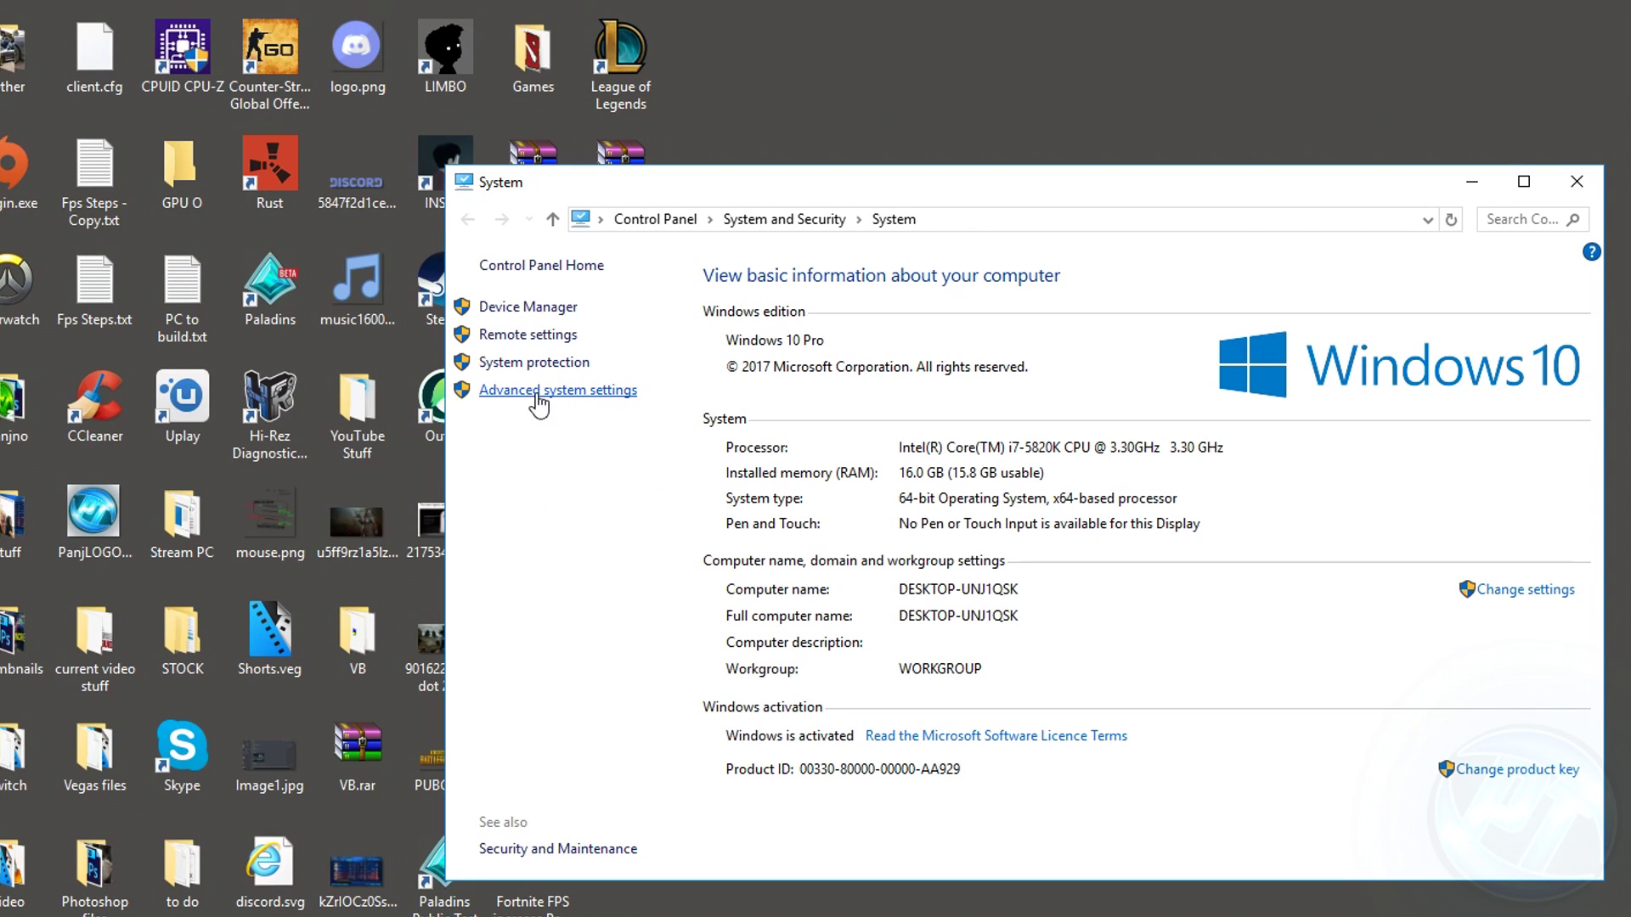
pyautogui.click(550, 393)
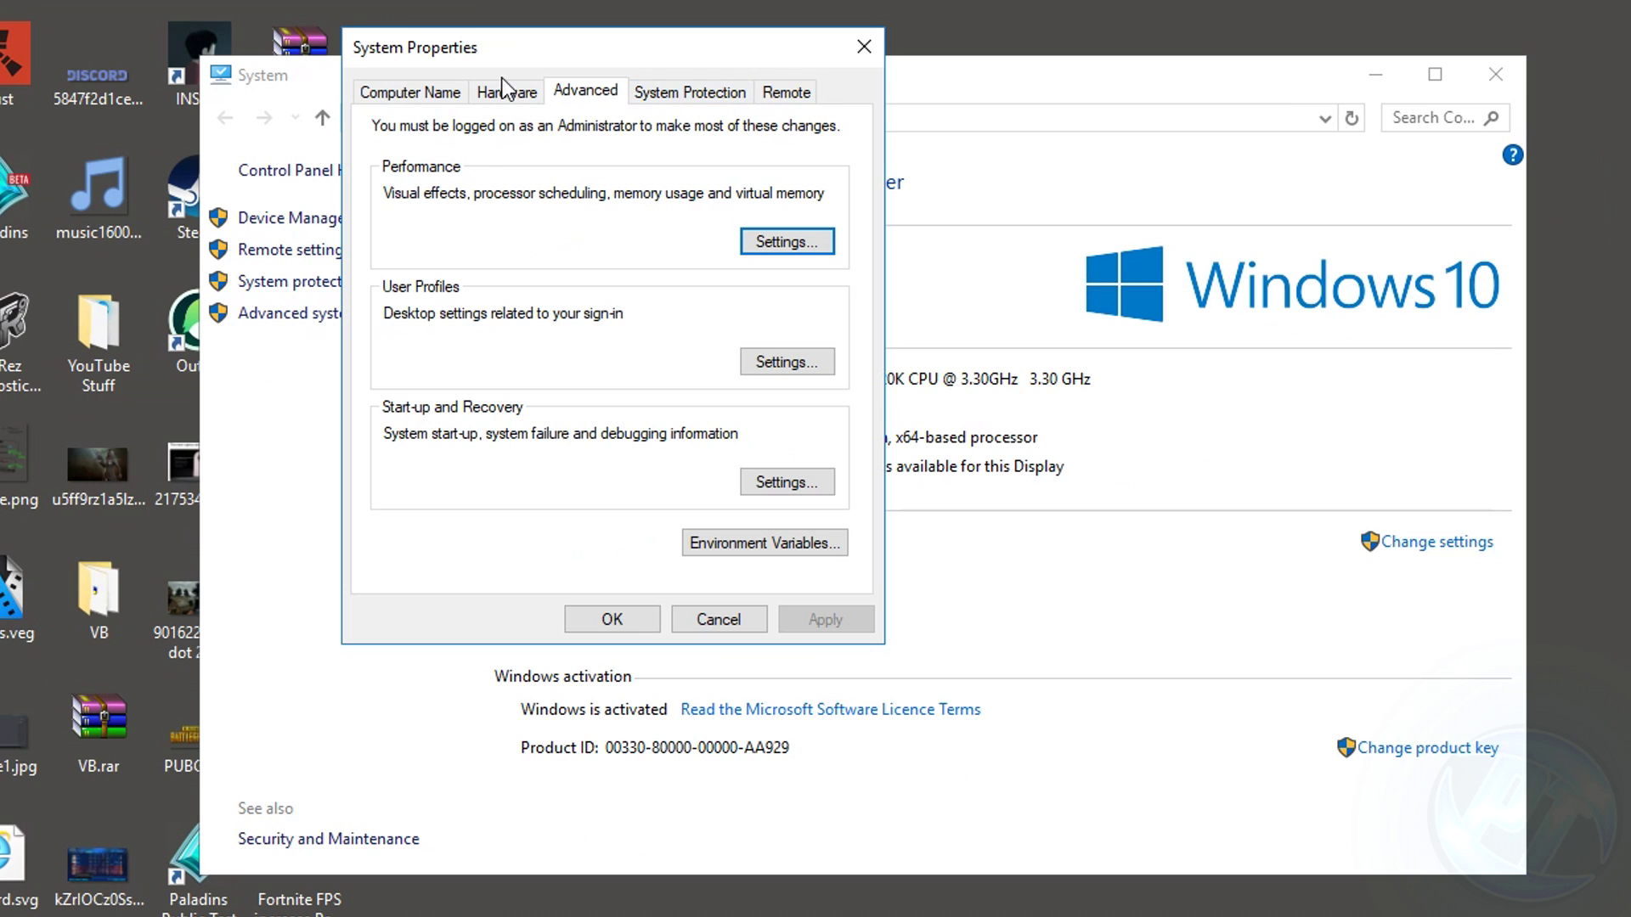
pyautogui.click(767, 244)
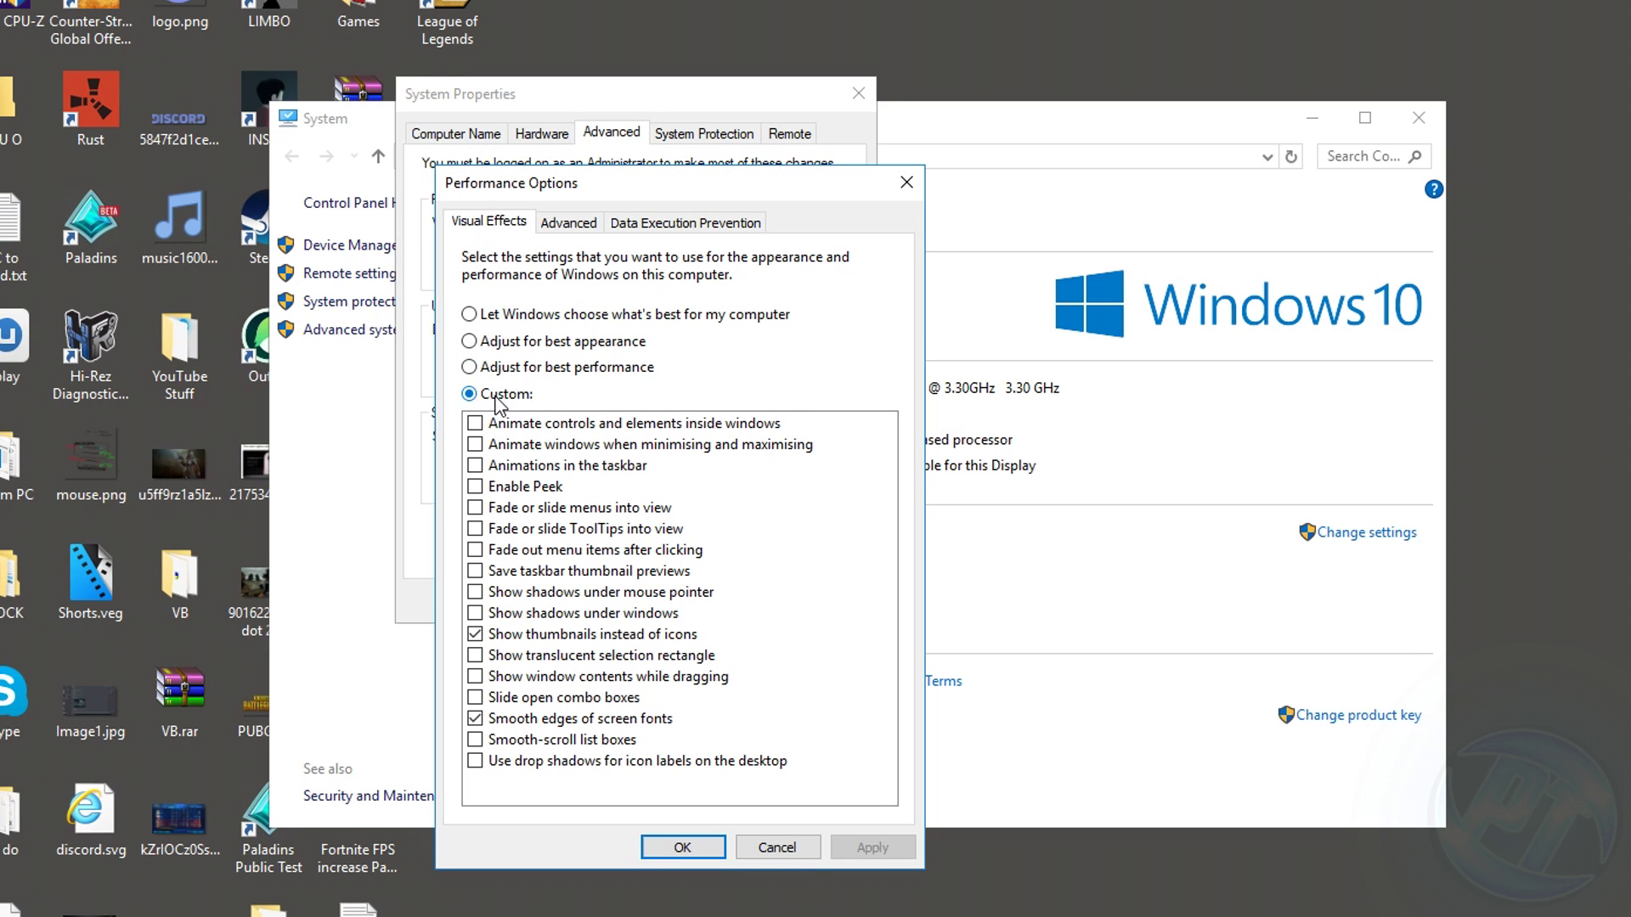
# - Apply custom visual effects with only Show thumbnails instead of icons and Smooth edges of screen fonts enabled
pyautogui.click(497, 424)
pyautogui.click(473, 465)
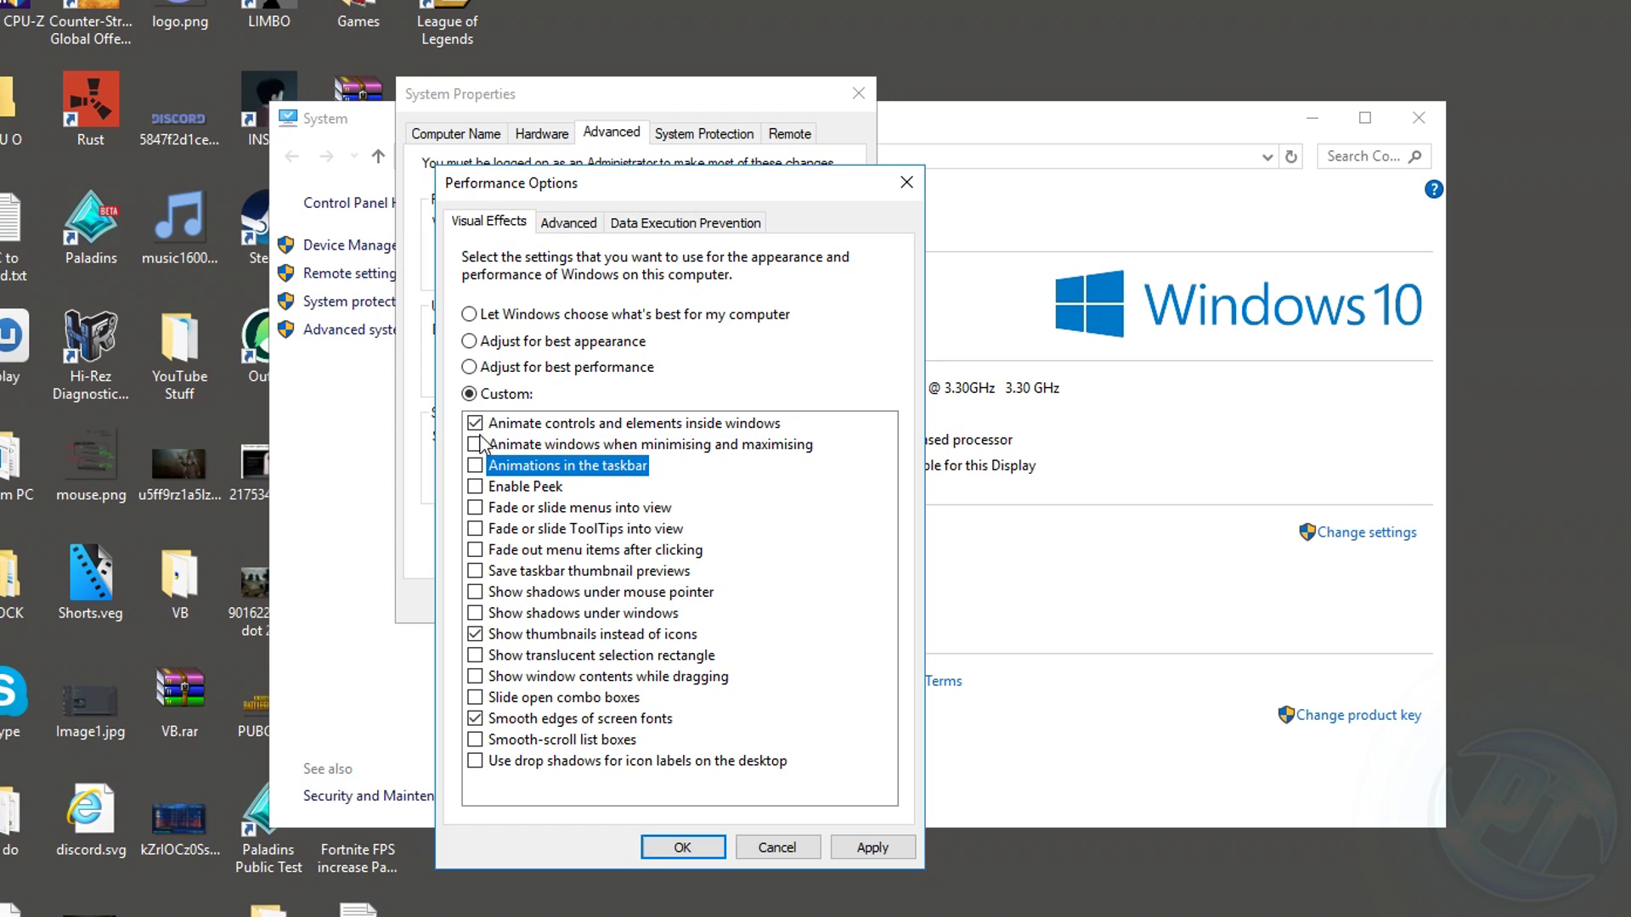
pyautogui.click(478, 424)
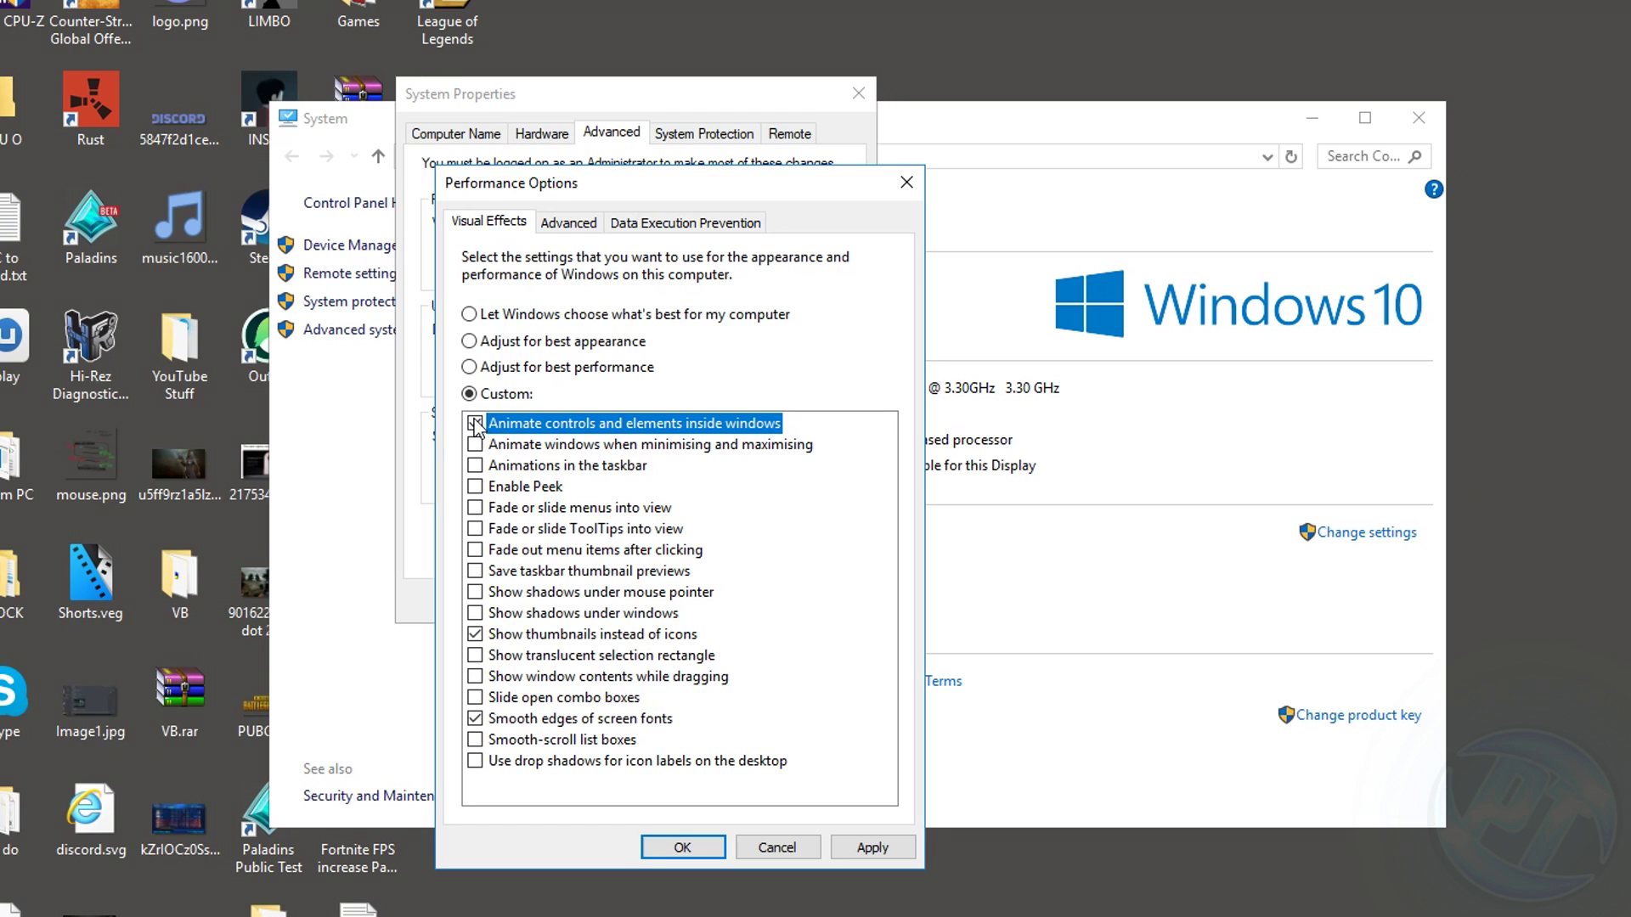
pyautogui.click(510, 635)
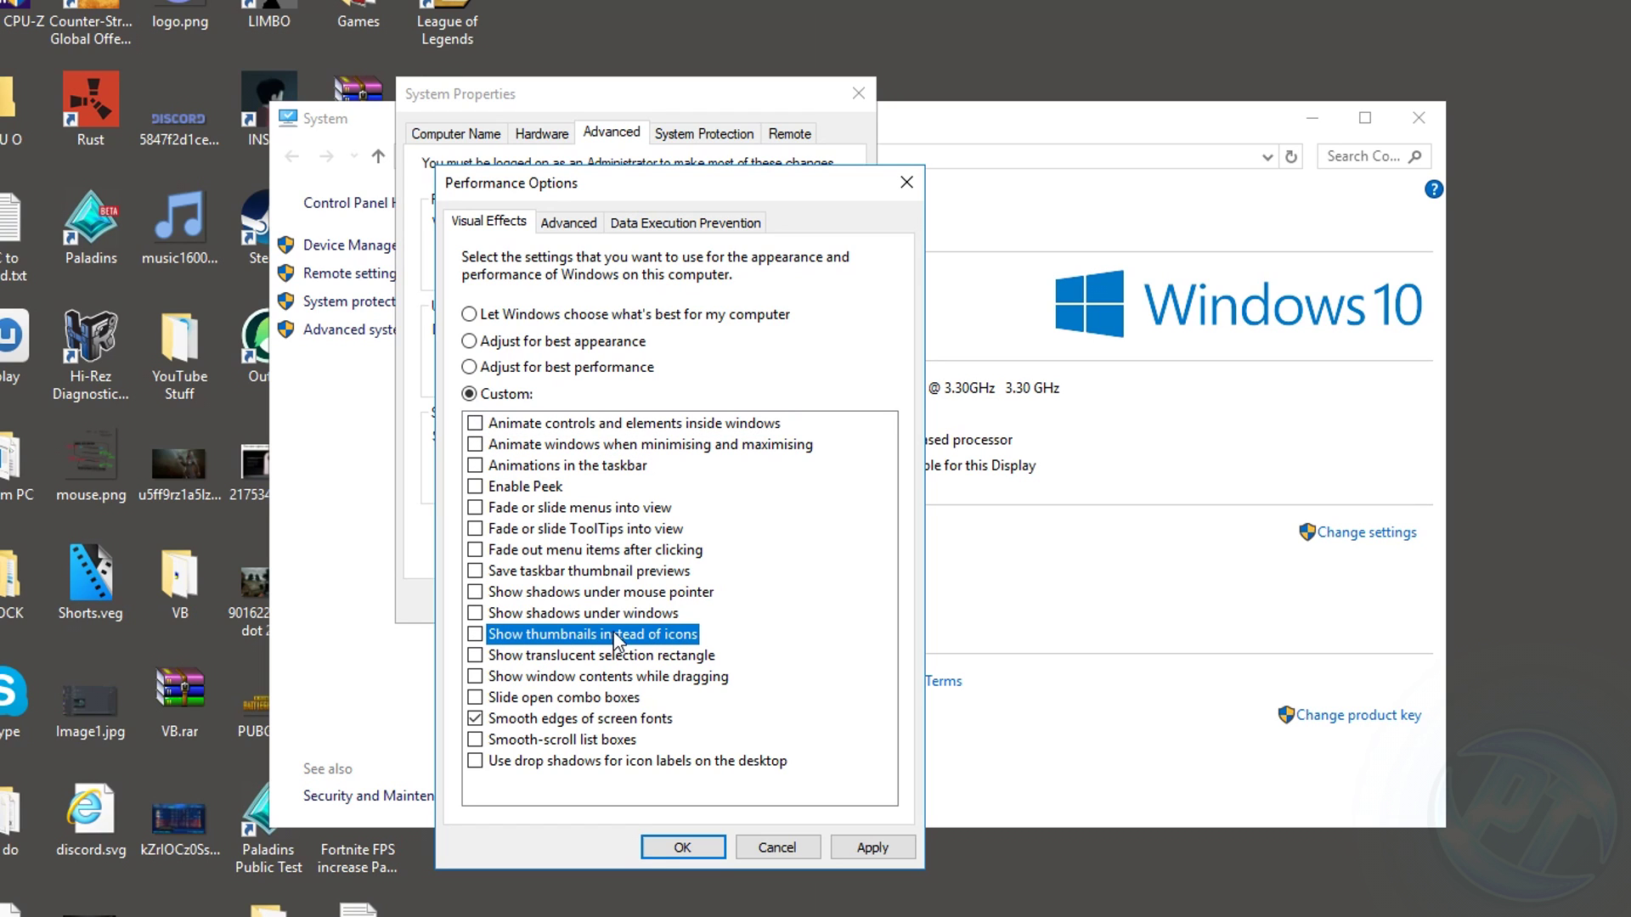
pyautogui.click(491, 719)
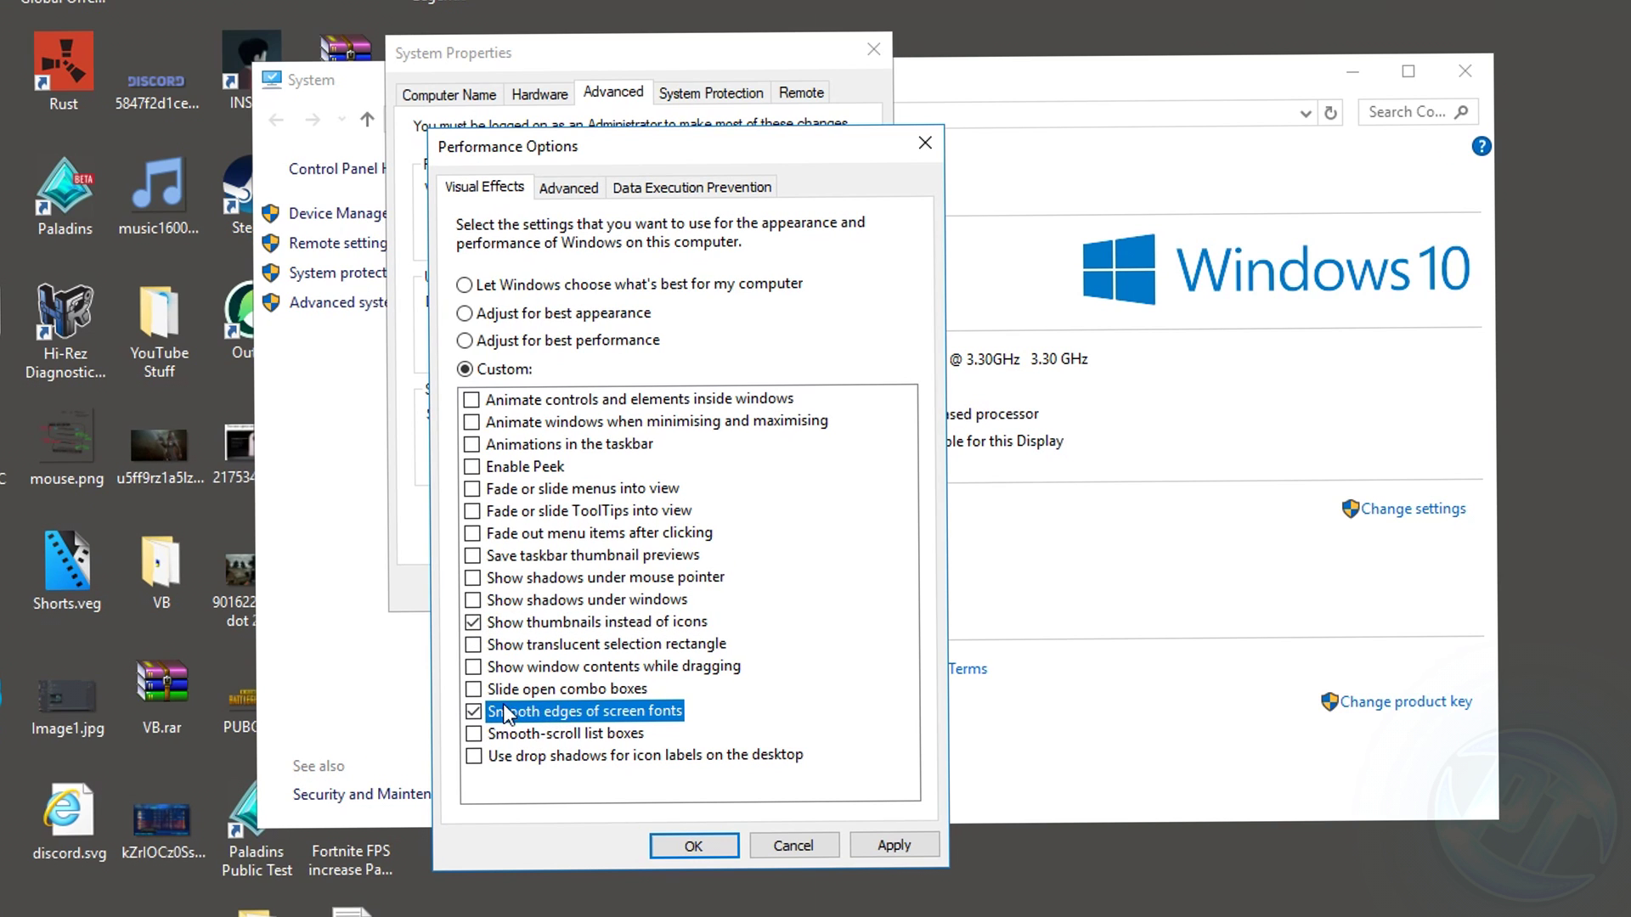
pyautogui.click(502, 720)
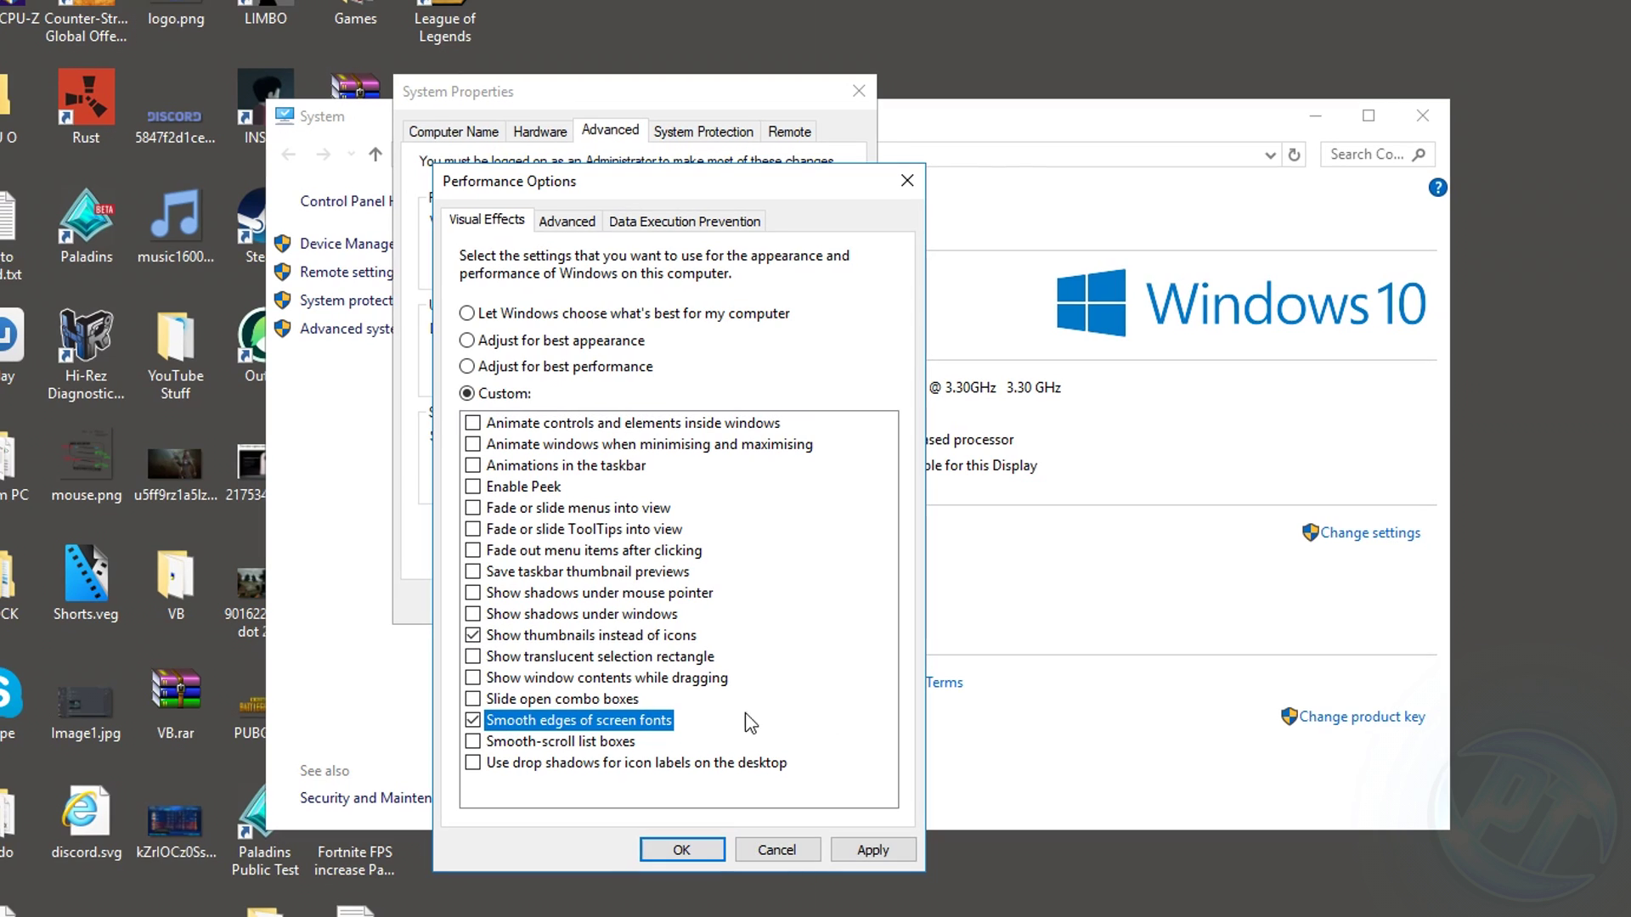
pyautogui.click(873, 852)
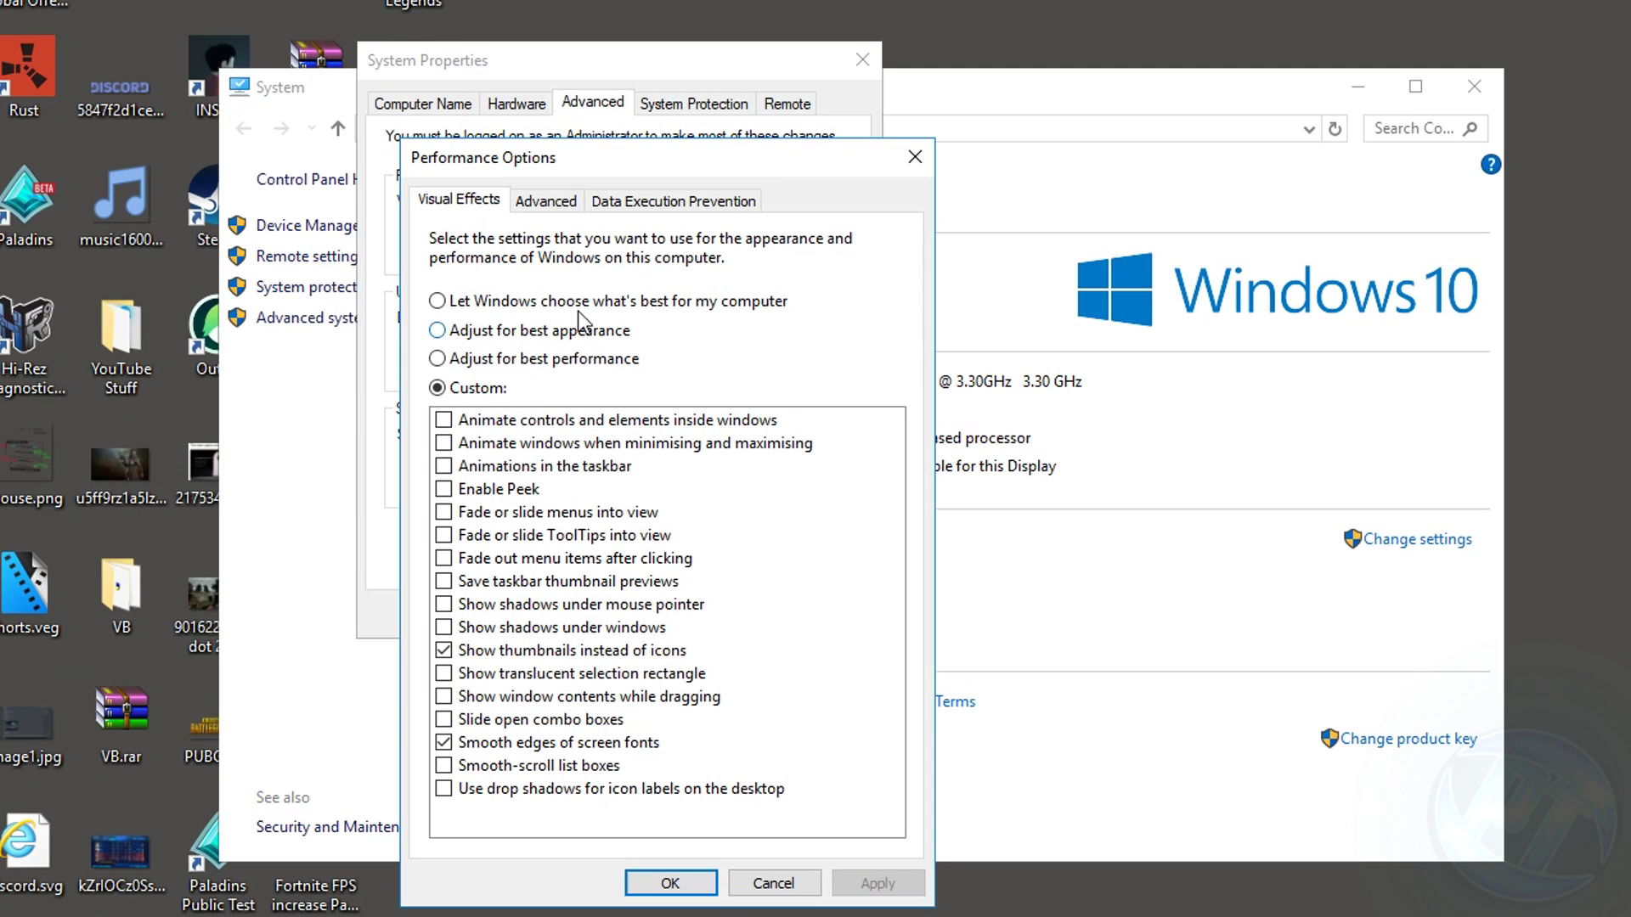
# - Set processor scheduling to best performance of Programs in the advanced Performance Options and apply it
pyautogui.click(546, 202)
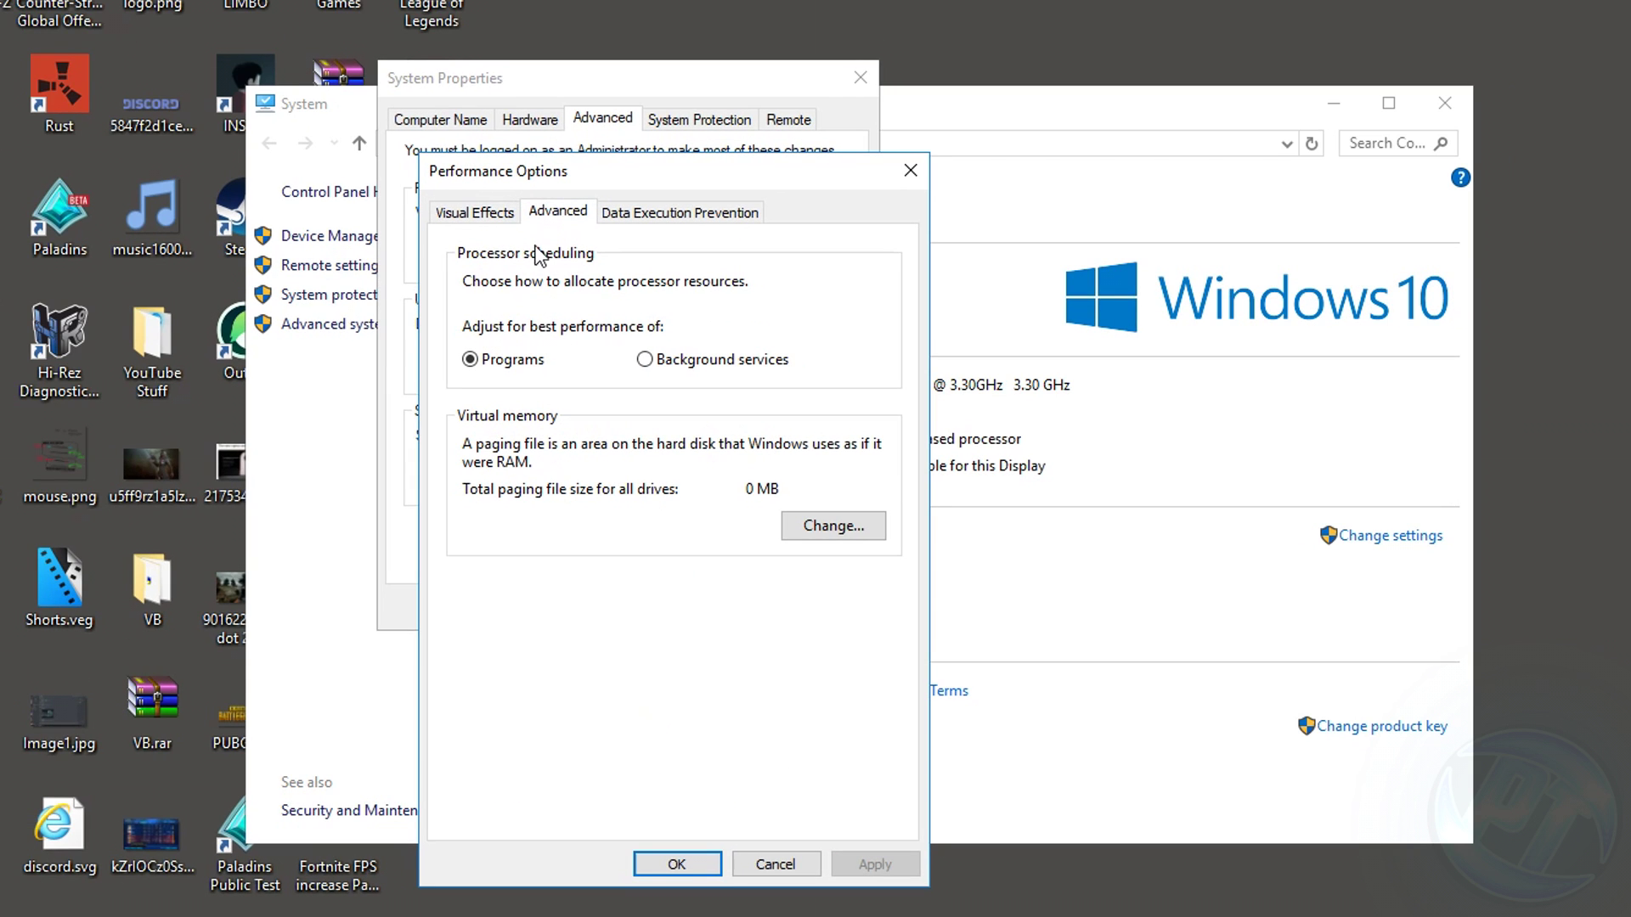
pyautogui.click(507, 360)
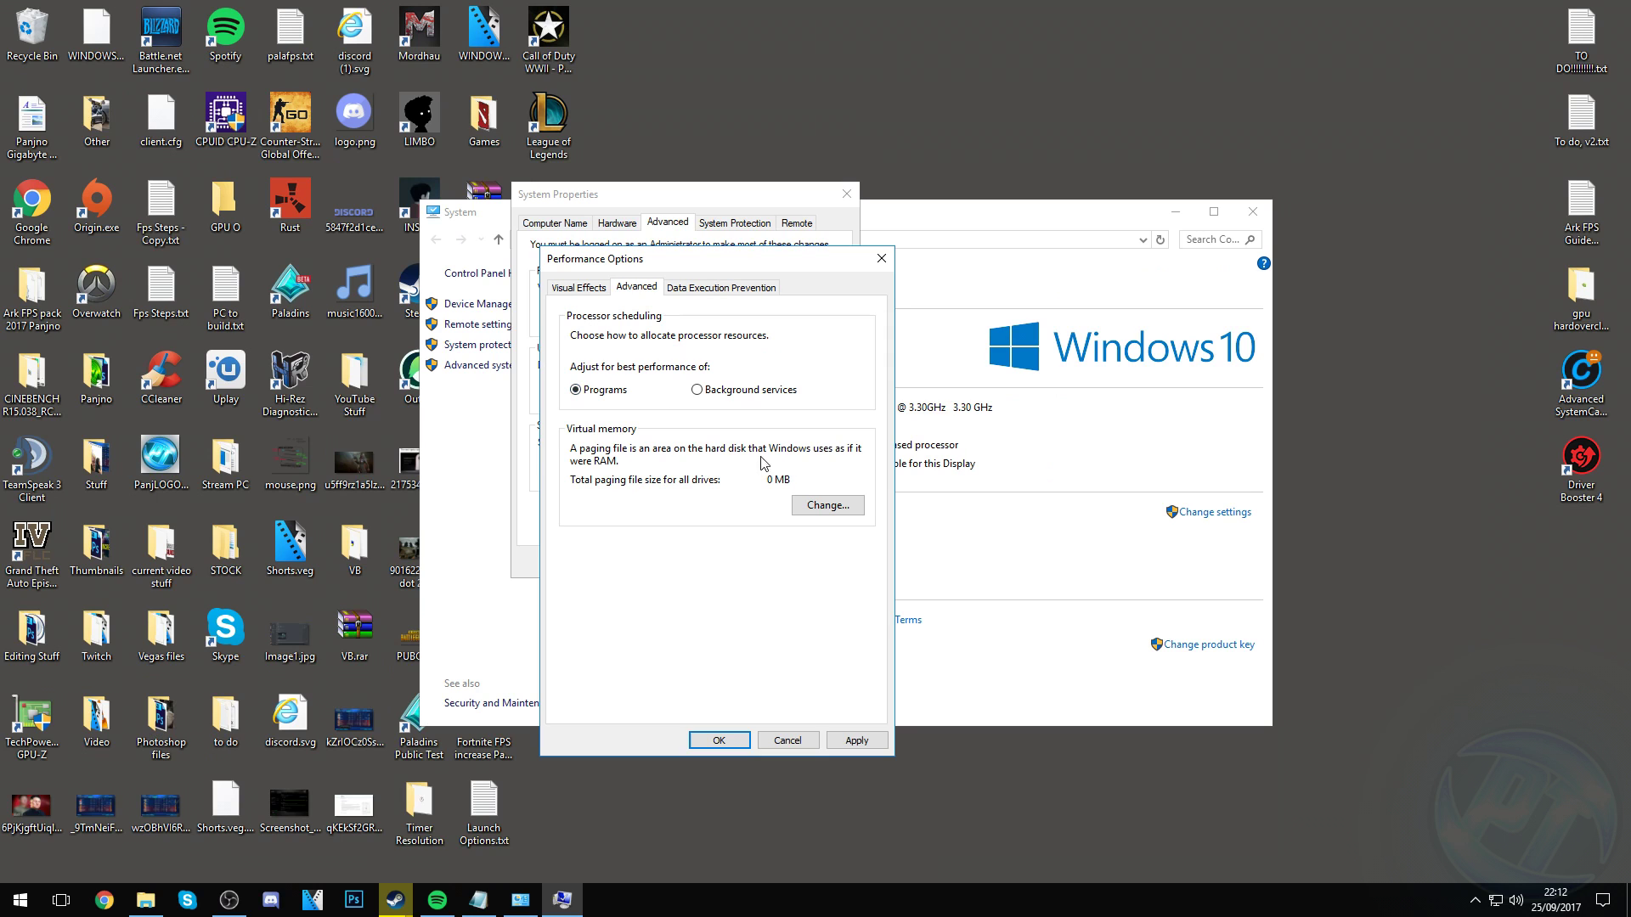
pyautogui.click(856, 739)
# - Apply Data Execution Prevention for essential Windows programs and services only, and close all the system windows
pyautogui.click(720, 287)
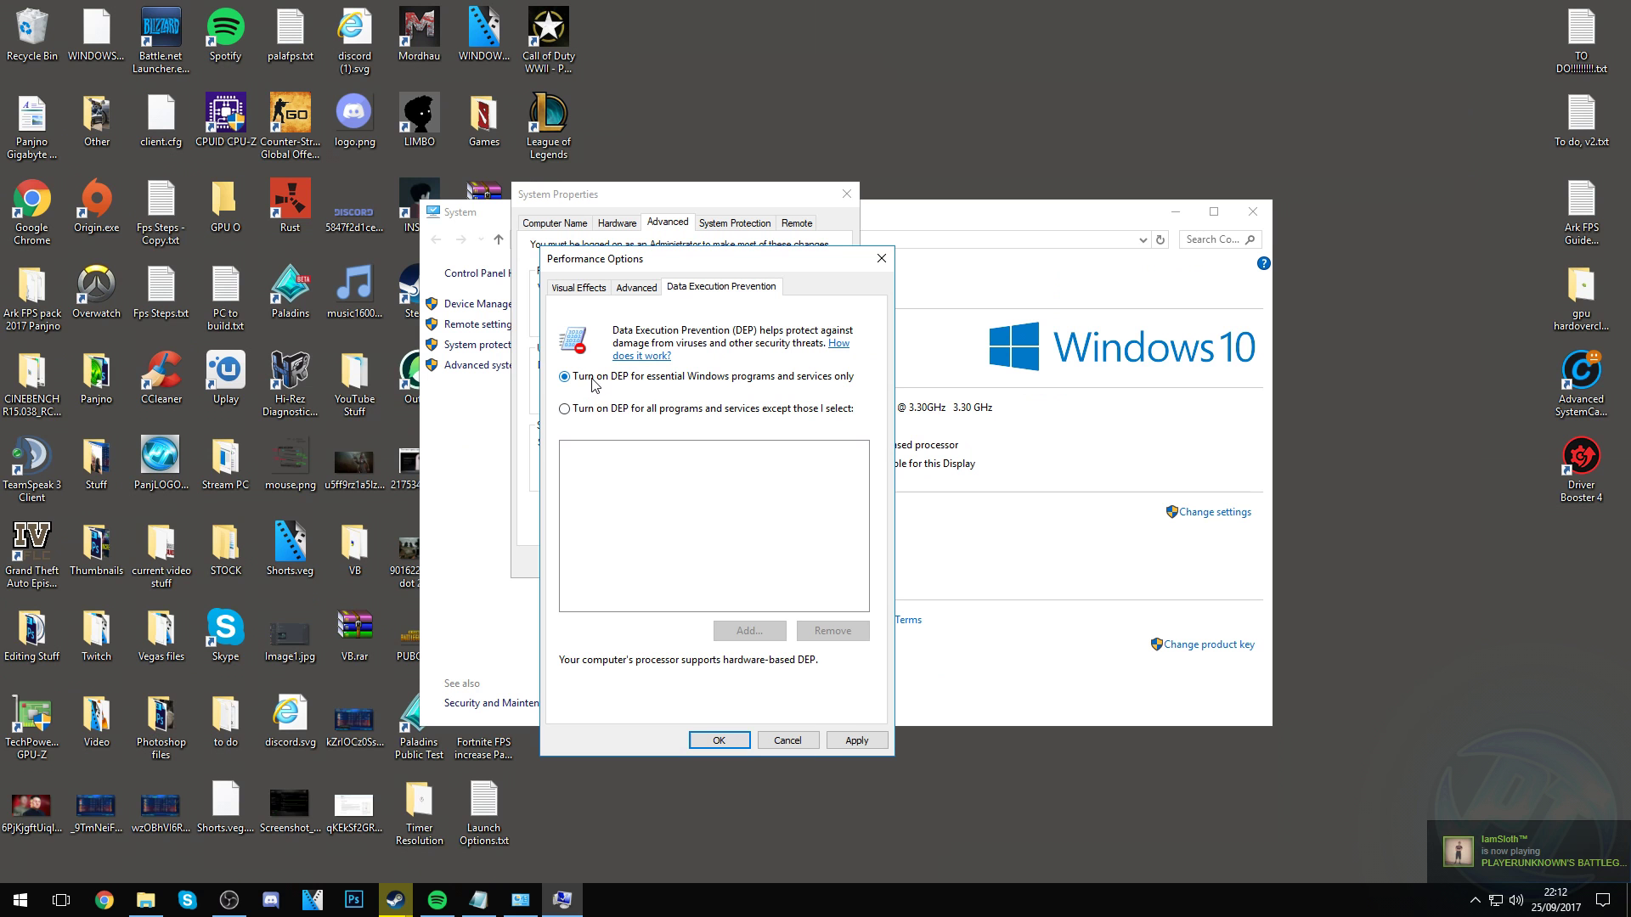
pyautogui.click(857, 740)
pyautogui.click(716, 740)
pyautogui.click(683, 562)
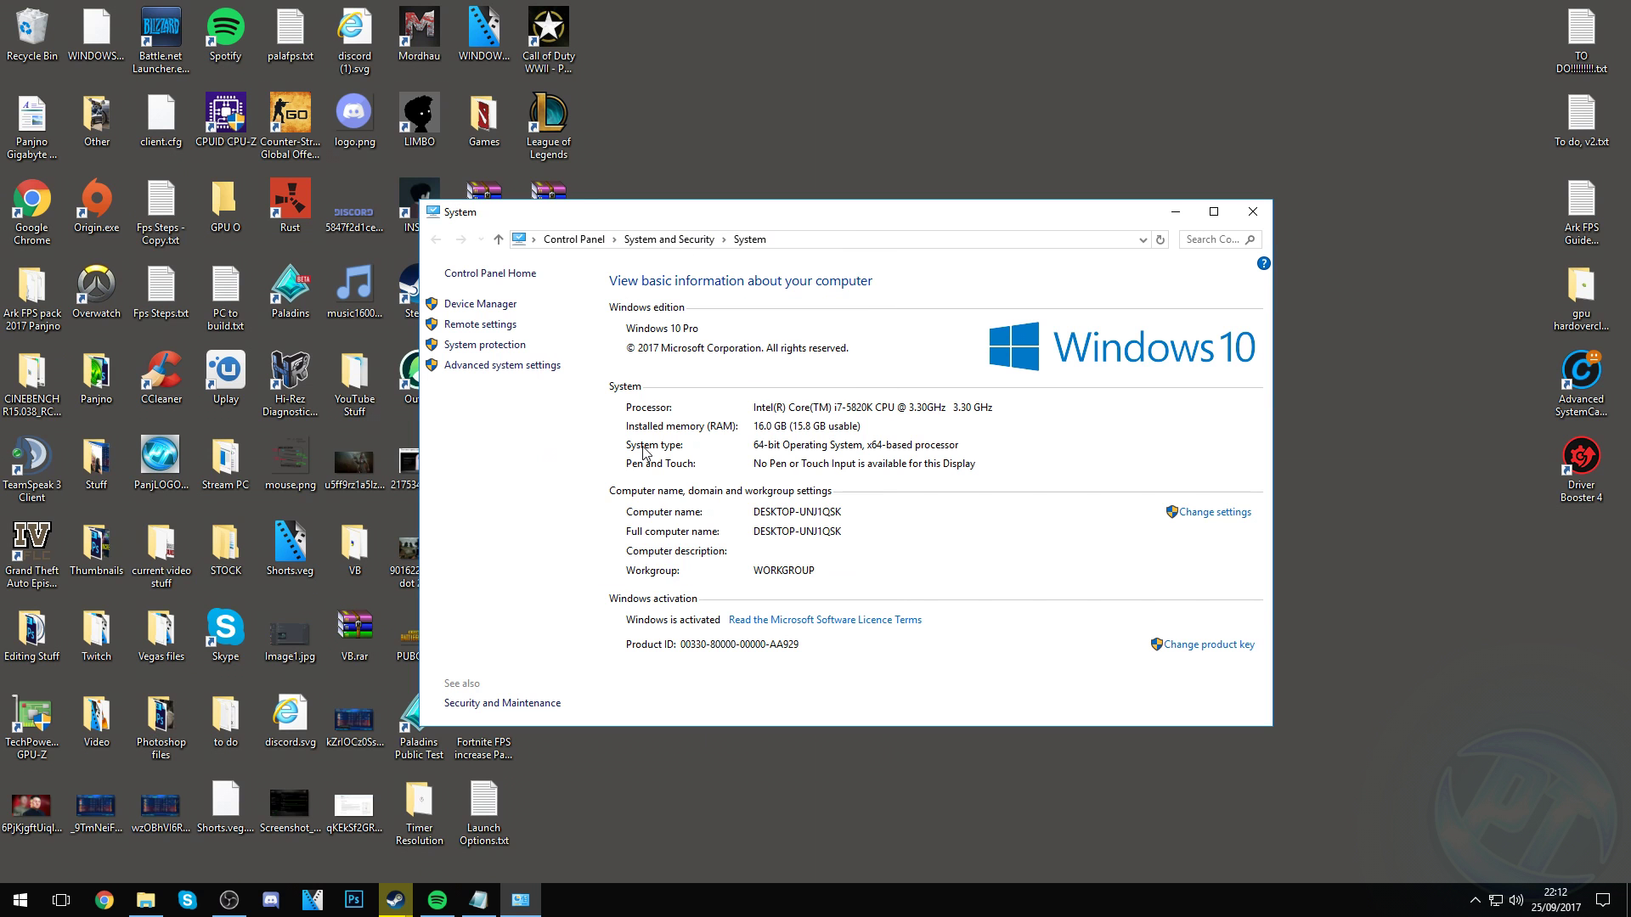
pyautogui.click(1252, 212)
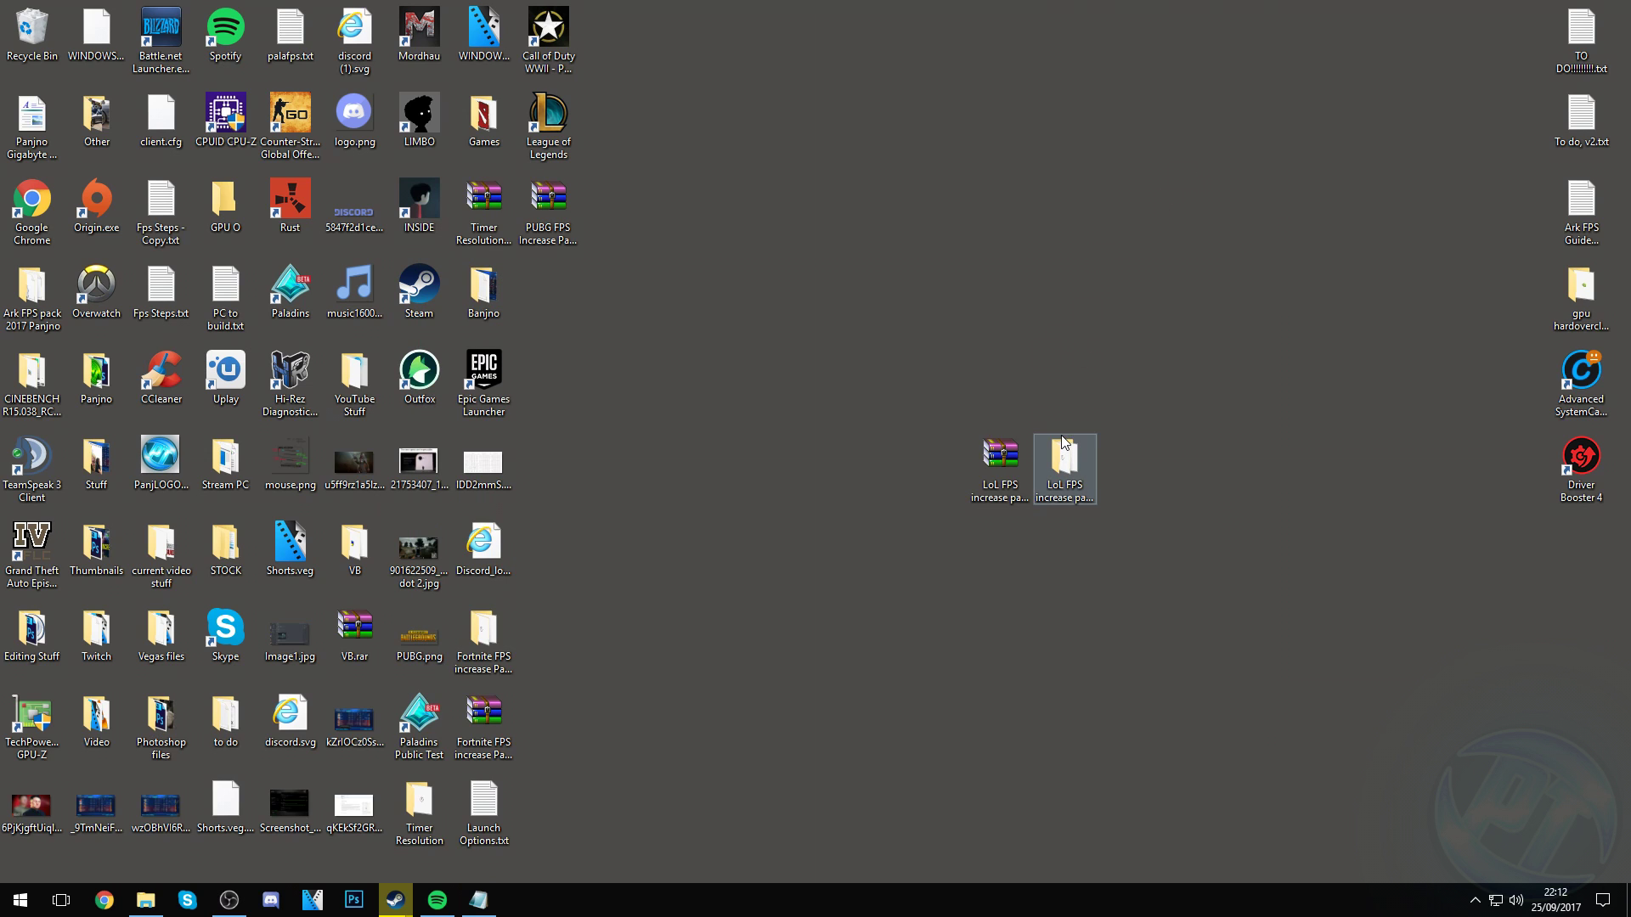
# - Install CCleaner v5.35 from ccsetup535.exe in the LoL FPS increase pack folder and launch it
pyautogui.doubleClick(1084, 469)
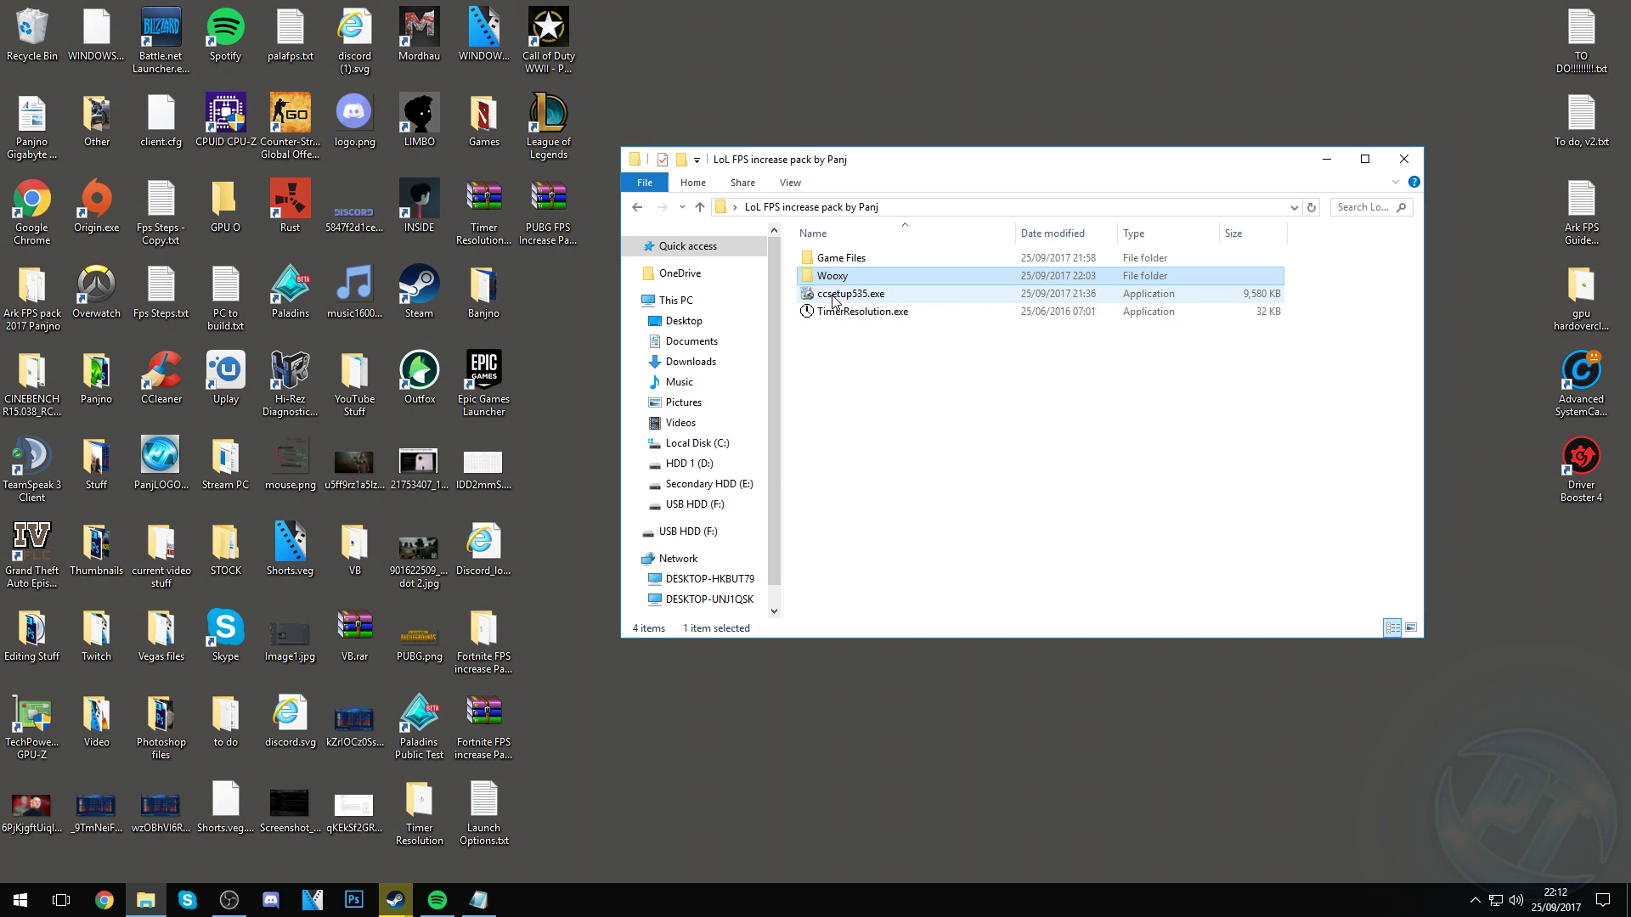
pyautogui.doubleClick(858, 297)
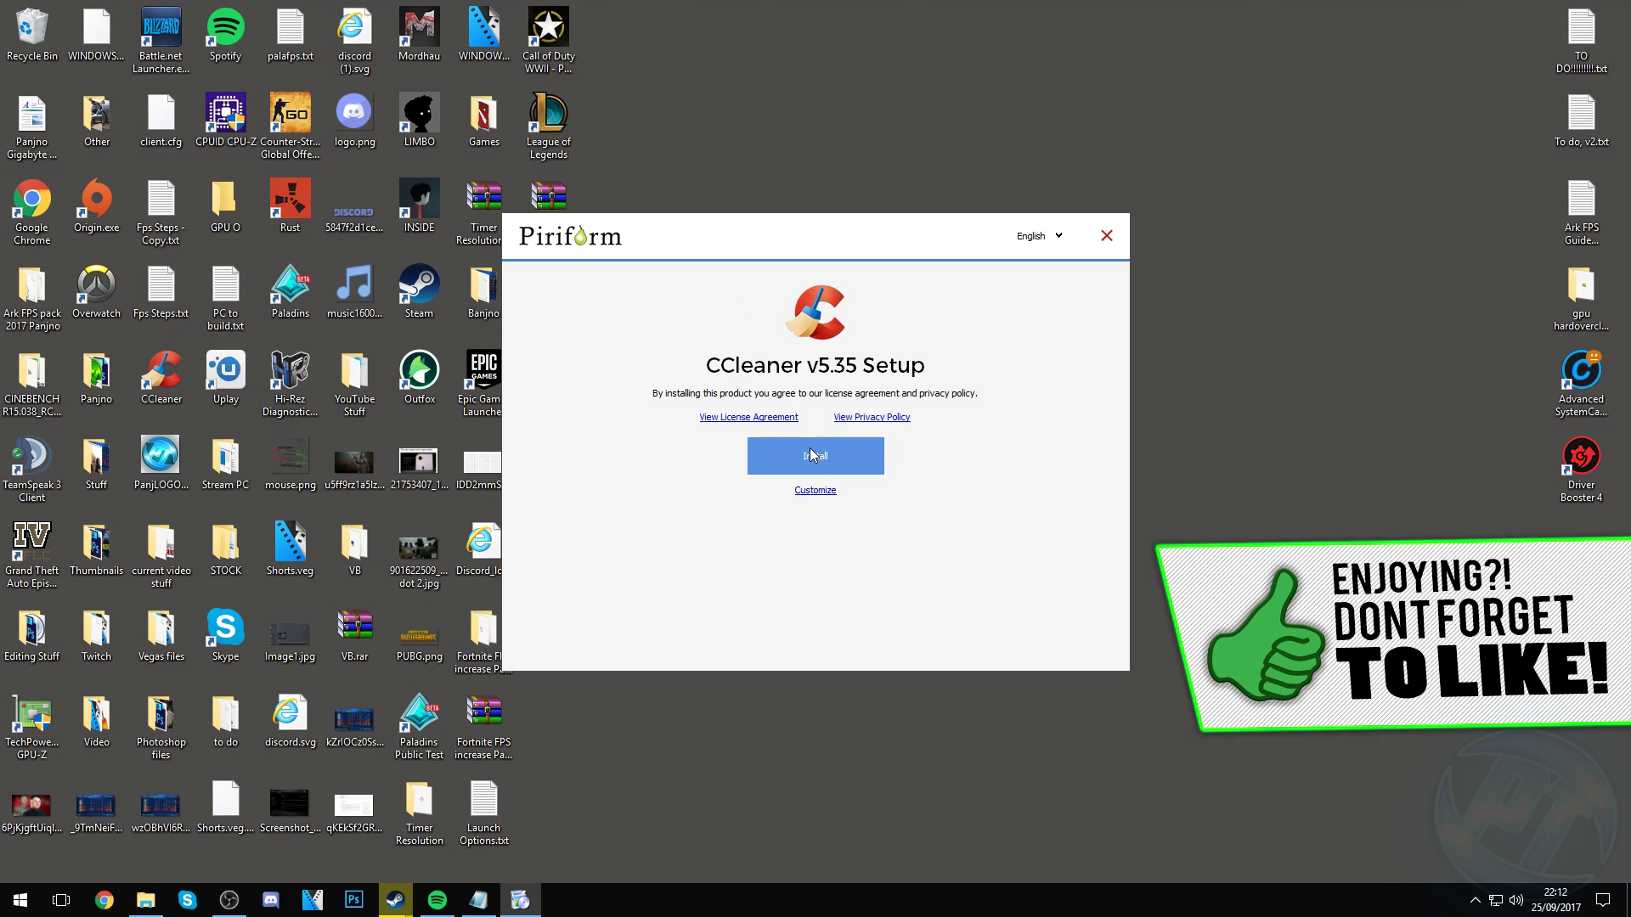
pyautogui.click(812, 456)
pyautogui.click(814, 459)
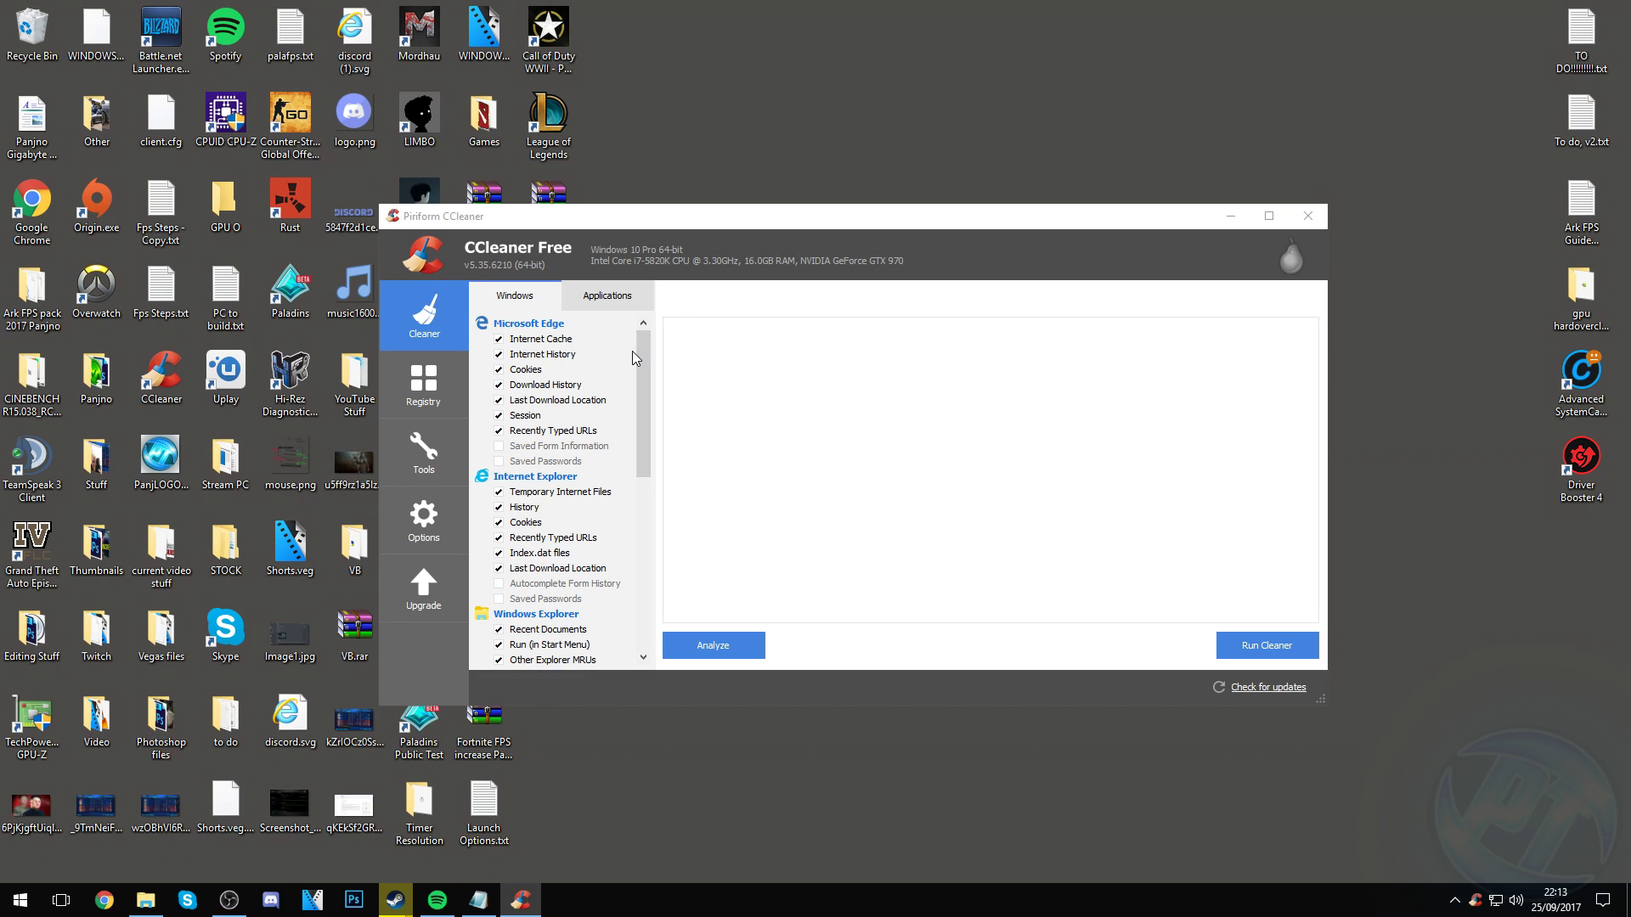
# - Run an analysis of the removable files with CCleaner's Cleaner
pyautogui.click(434, 313)
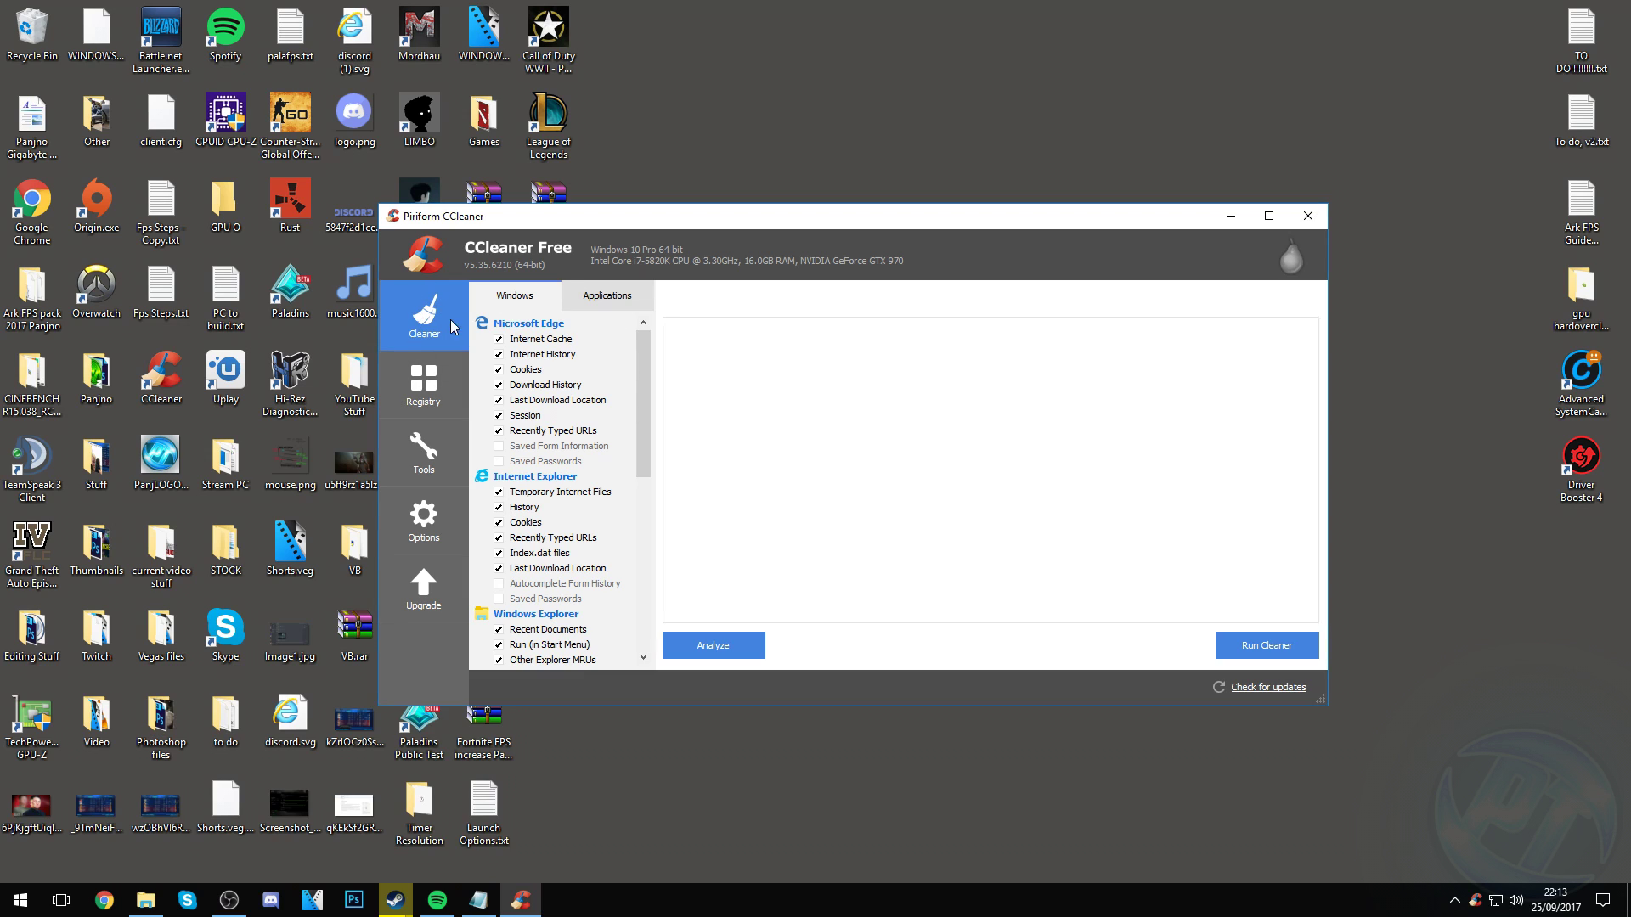
pyautogui.click(712, 645)
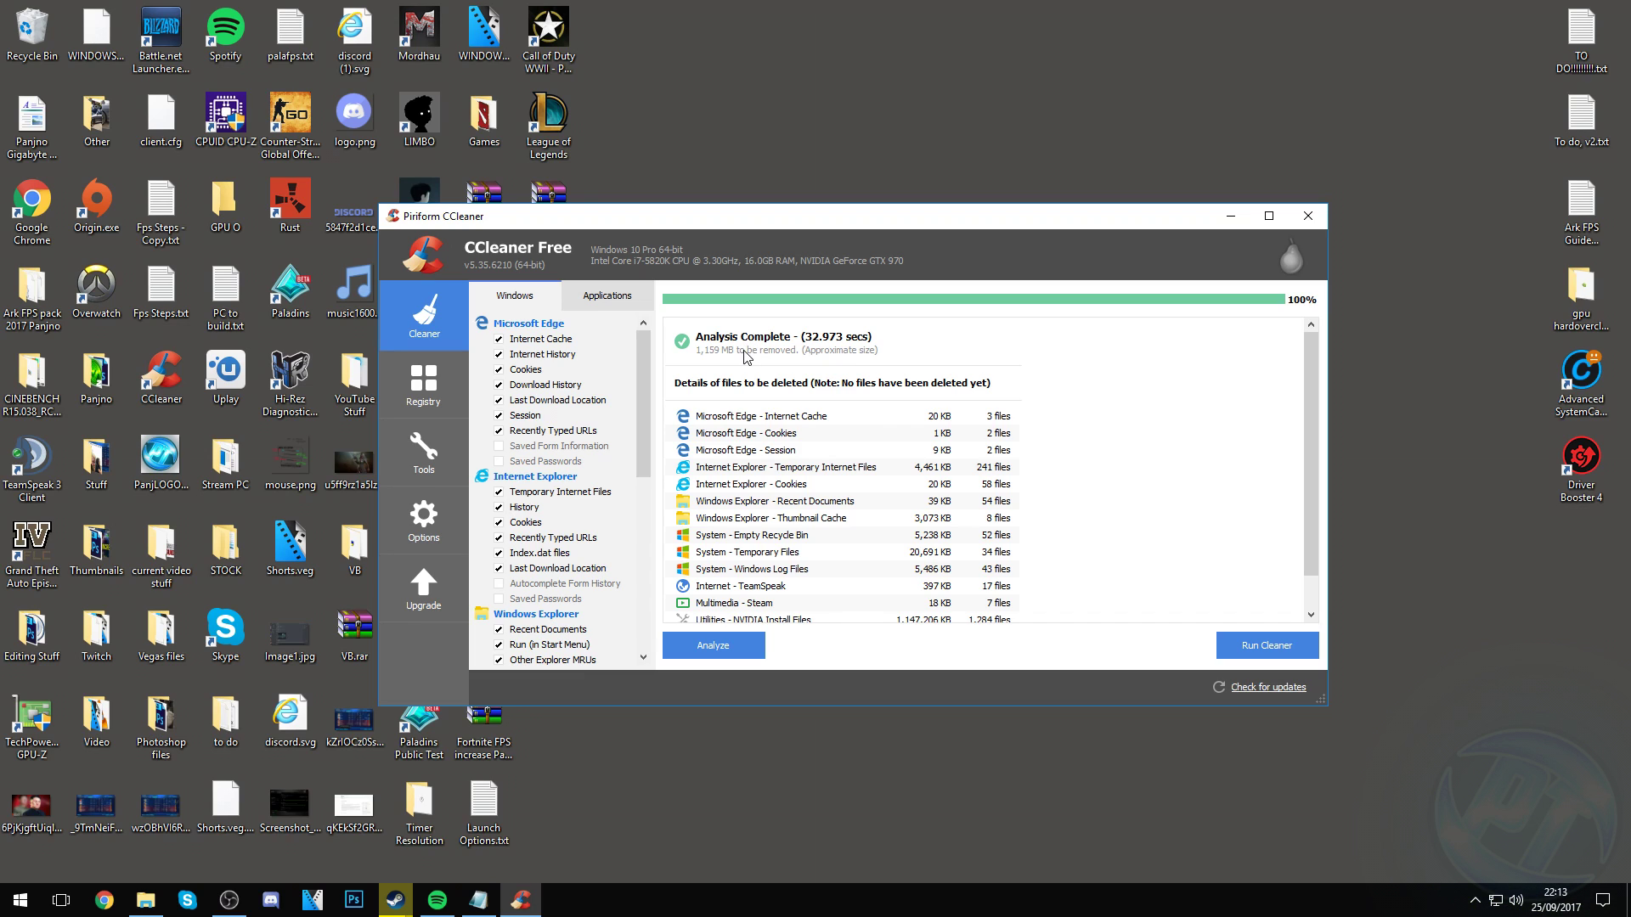
# - Delete the files found by the analysis, letting CCleaner close Windows Explorer, and analyze the system again
pyautogui.click(1267, 648)
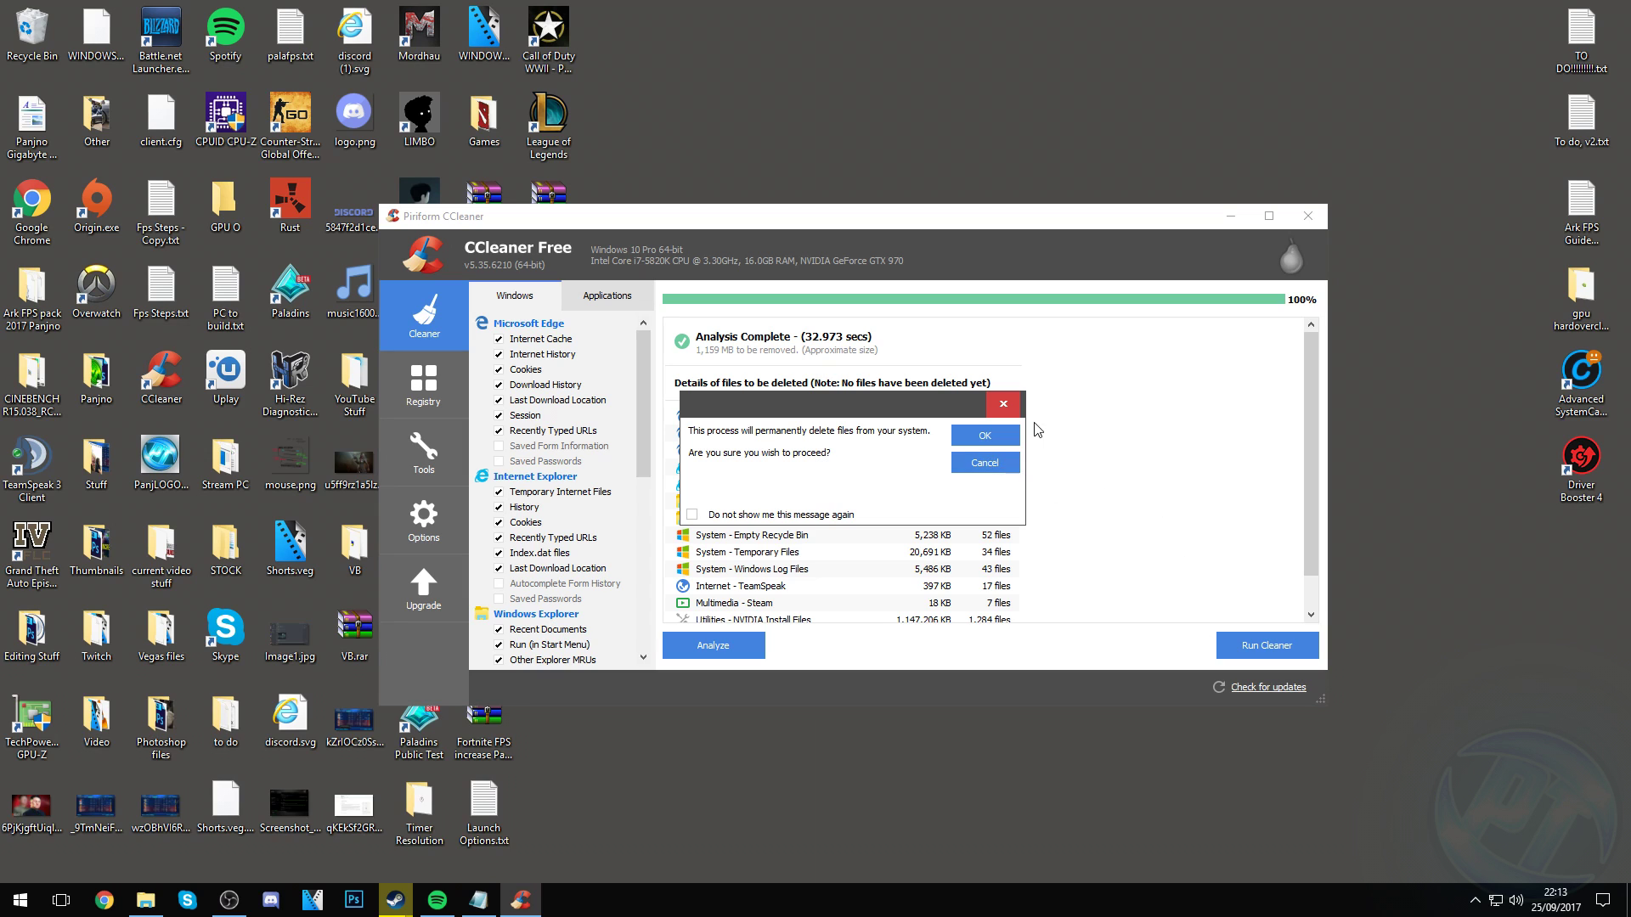
pyautogui.click(983, 435)
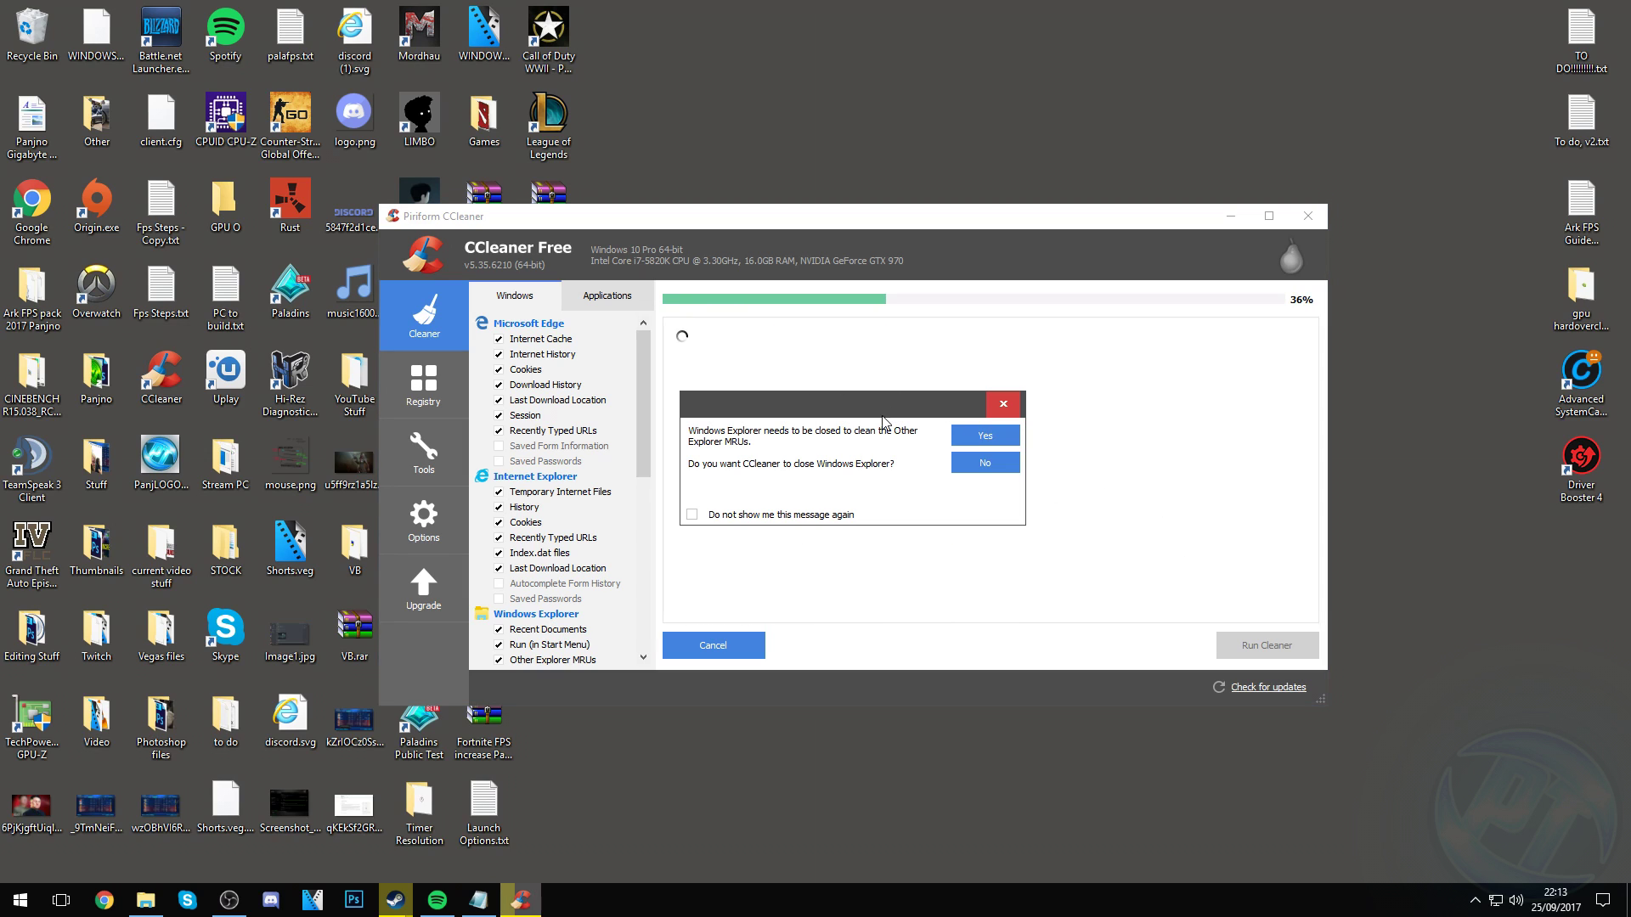
pyautogui.click(981, 438)
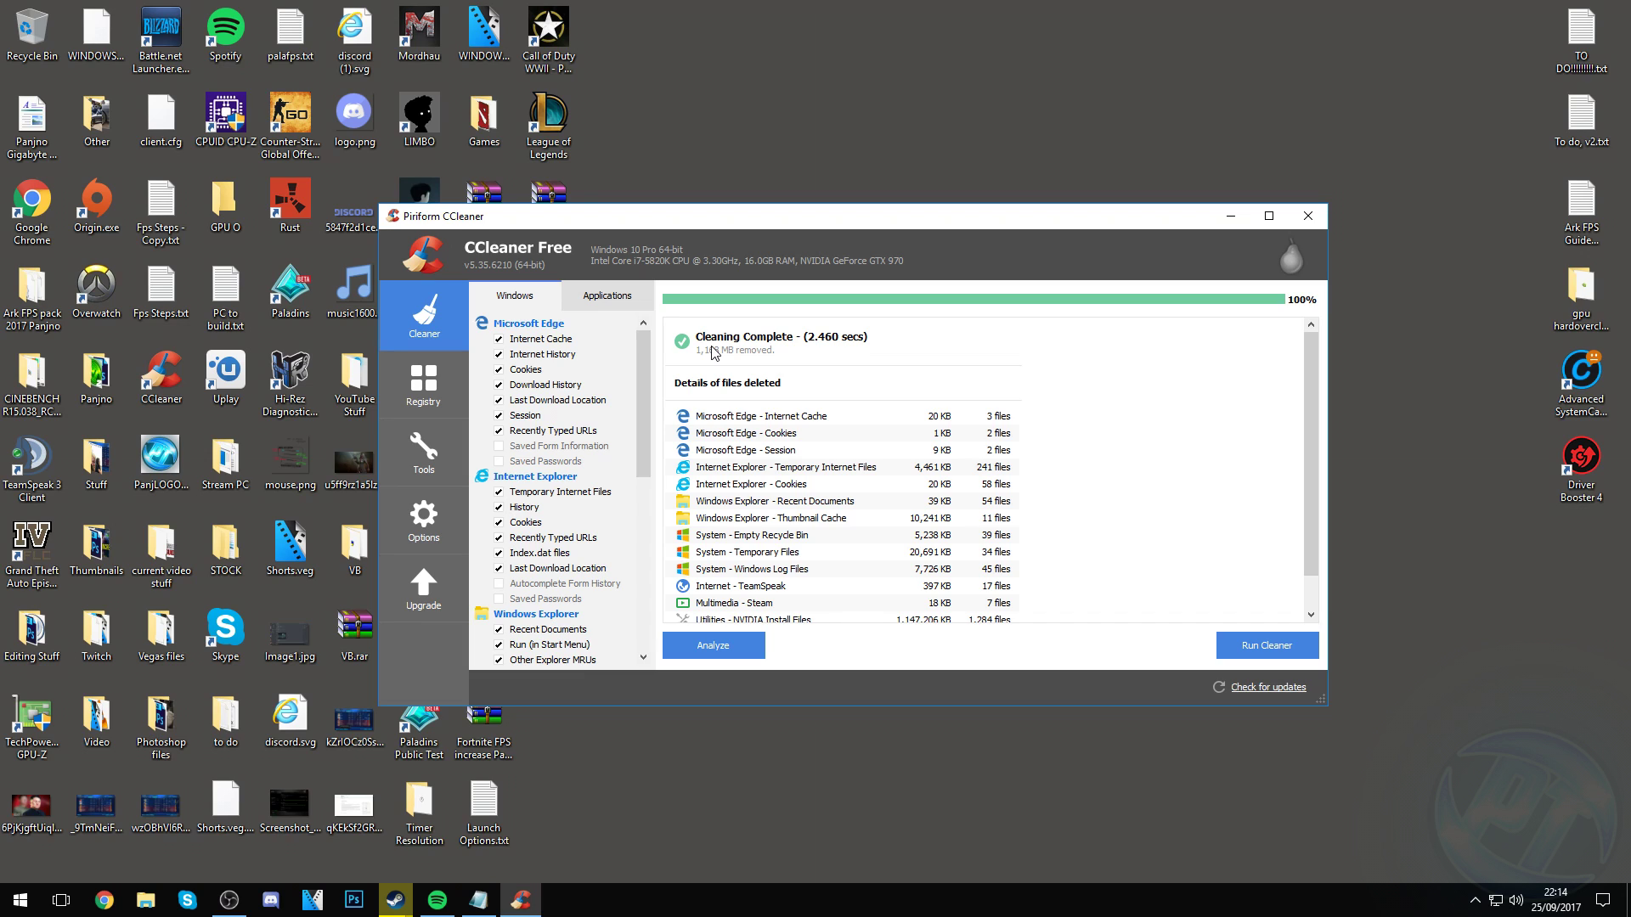
pyautogui.click(732, 650)
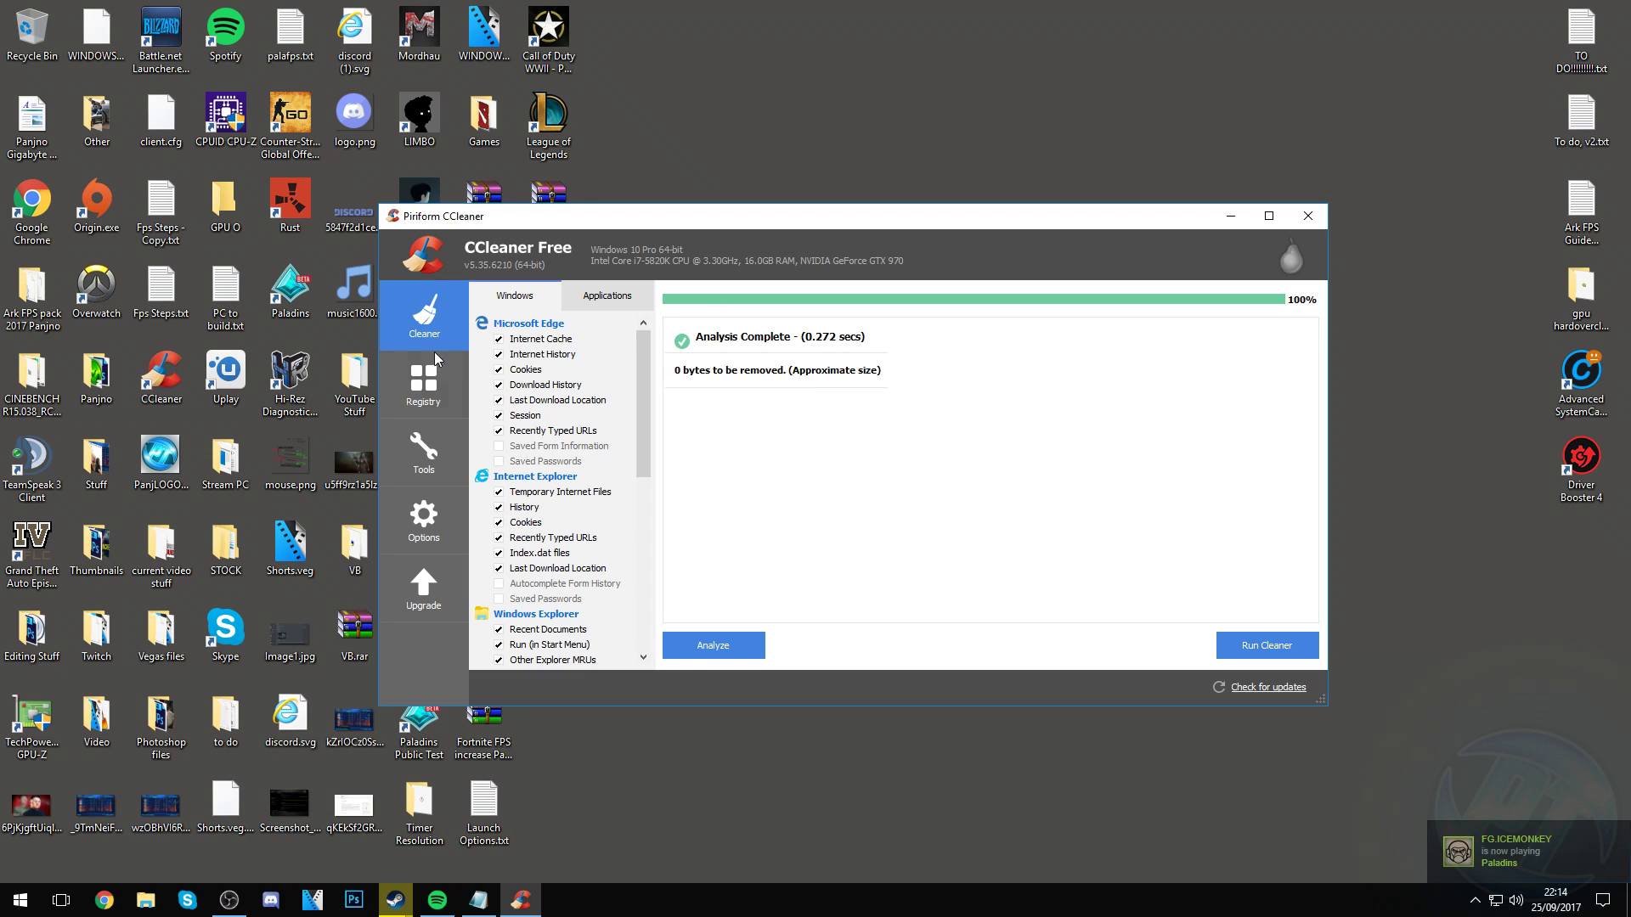
# - Scan the registry for issues with all categories and fix all selected issues without backing up the registry
pyautogui.click(421, 378)
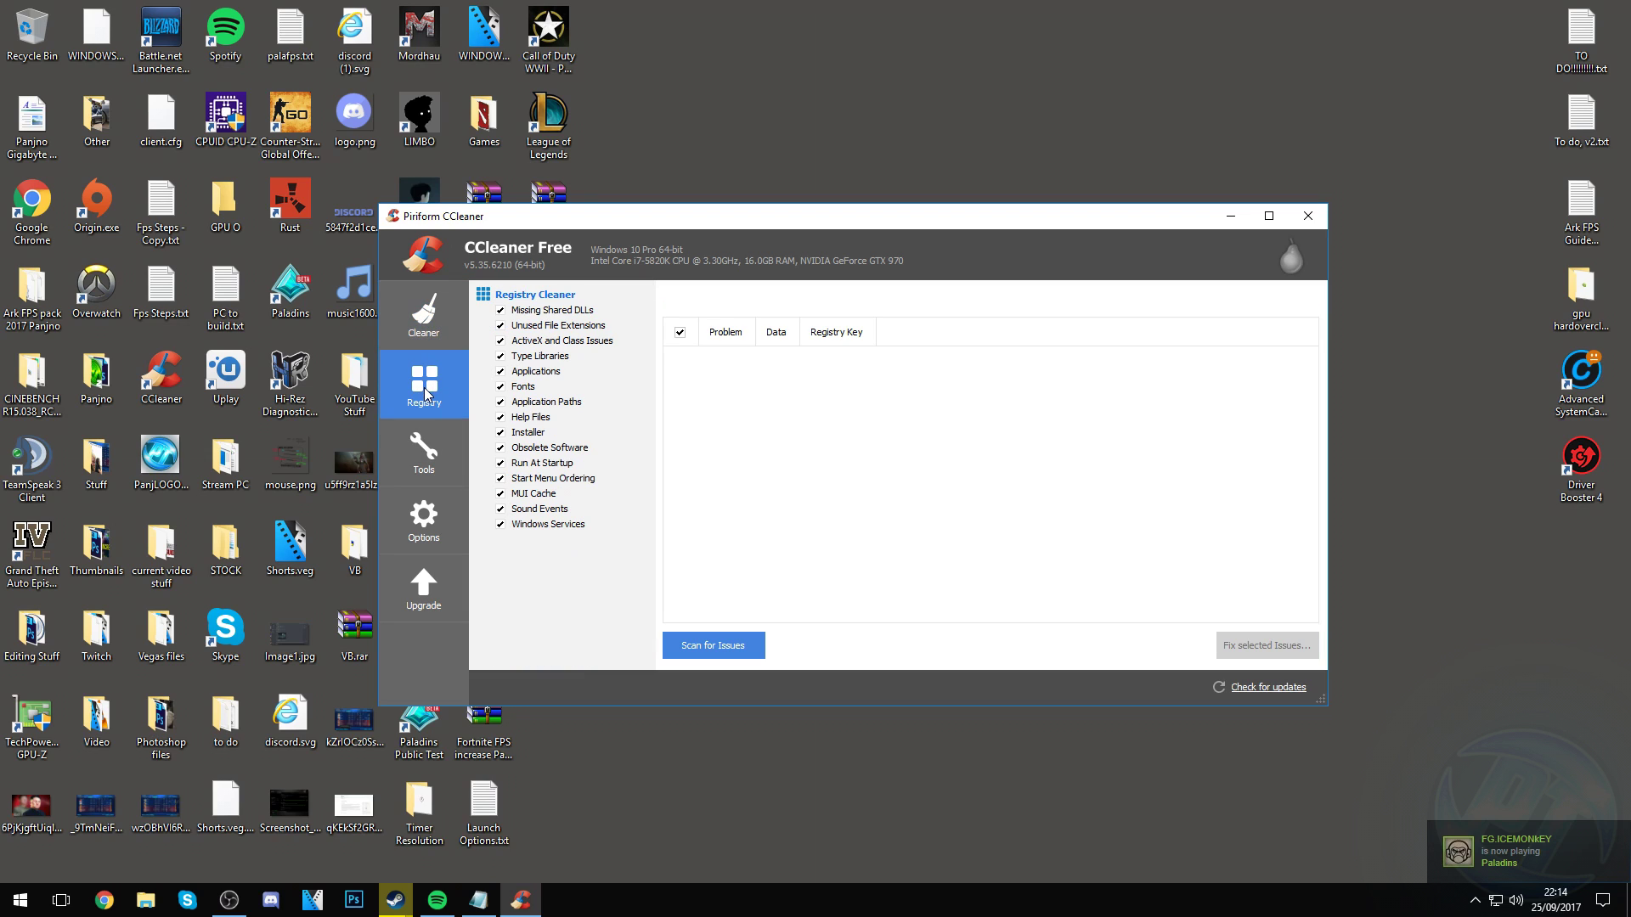
pyautogui.click(712, 648)
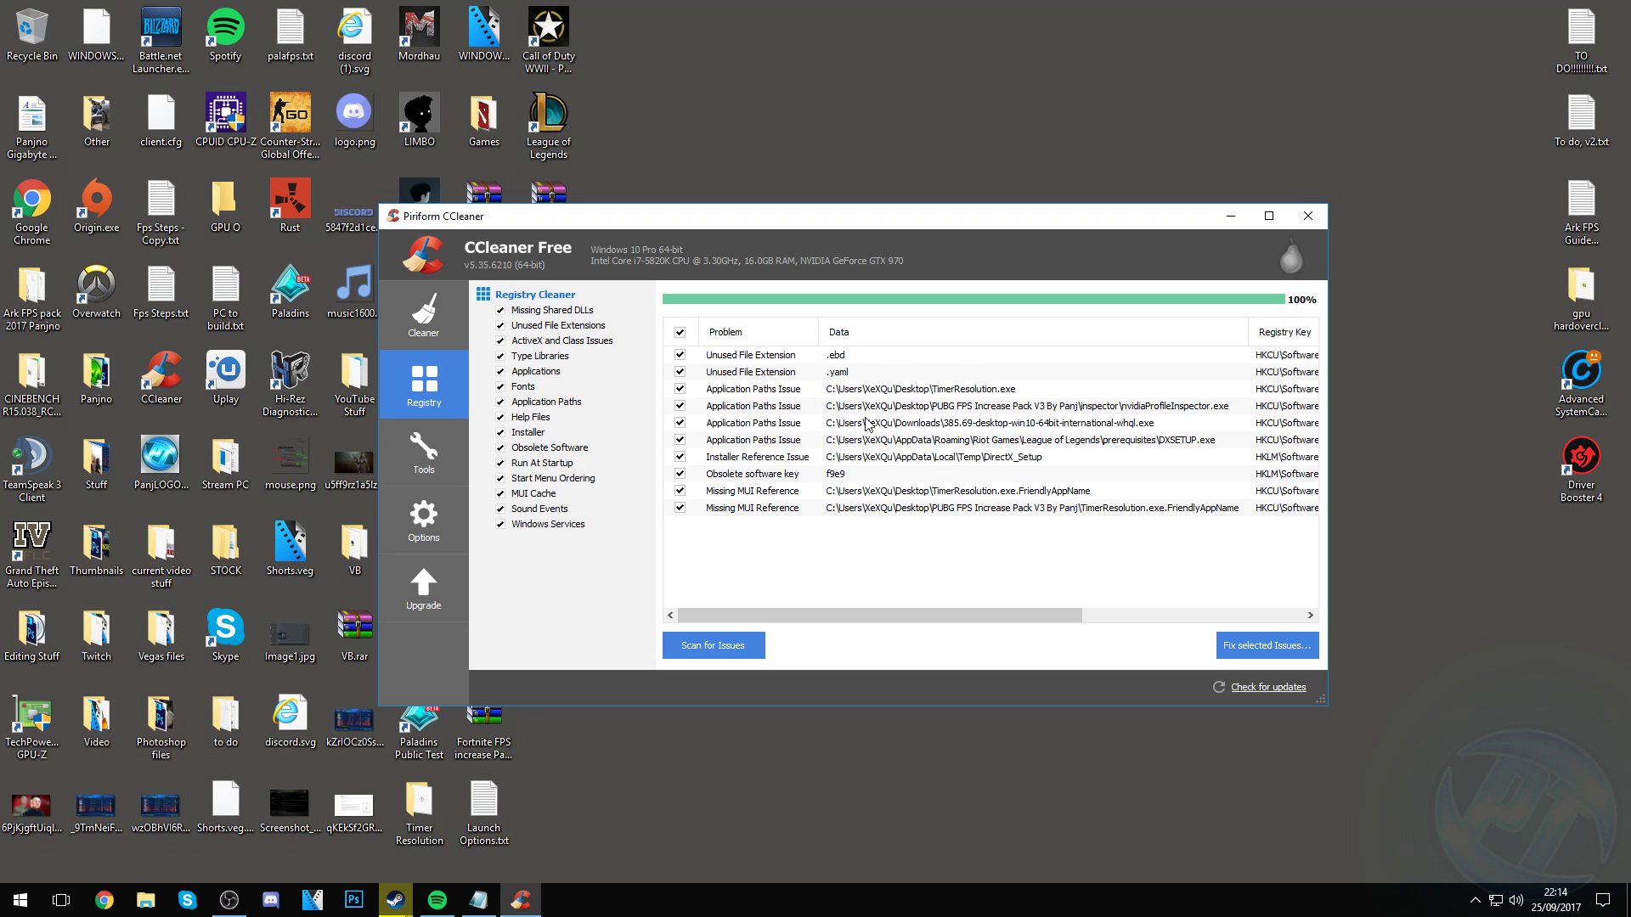
pyautogui.click(1261, 656)
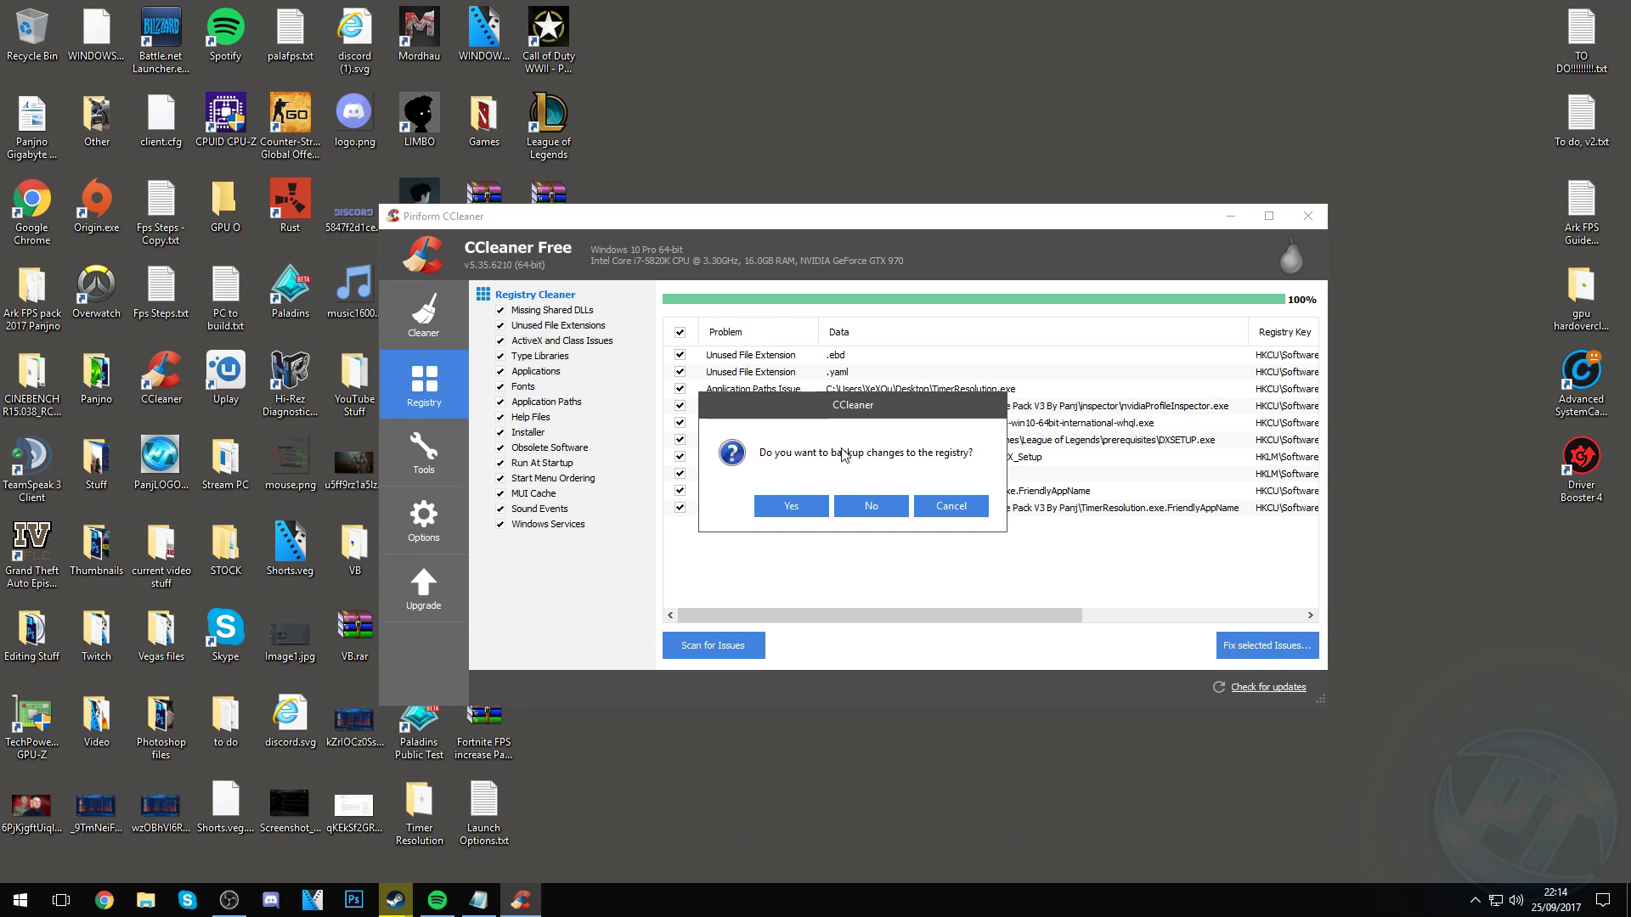
pyautogui.click(871, 506)
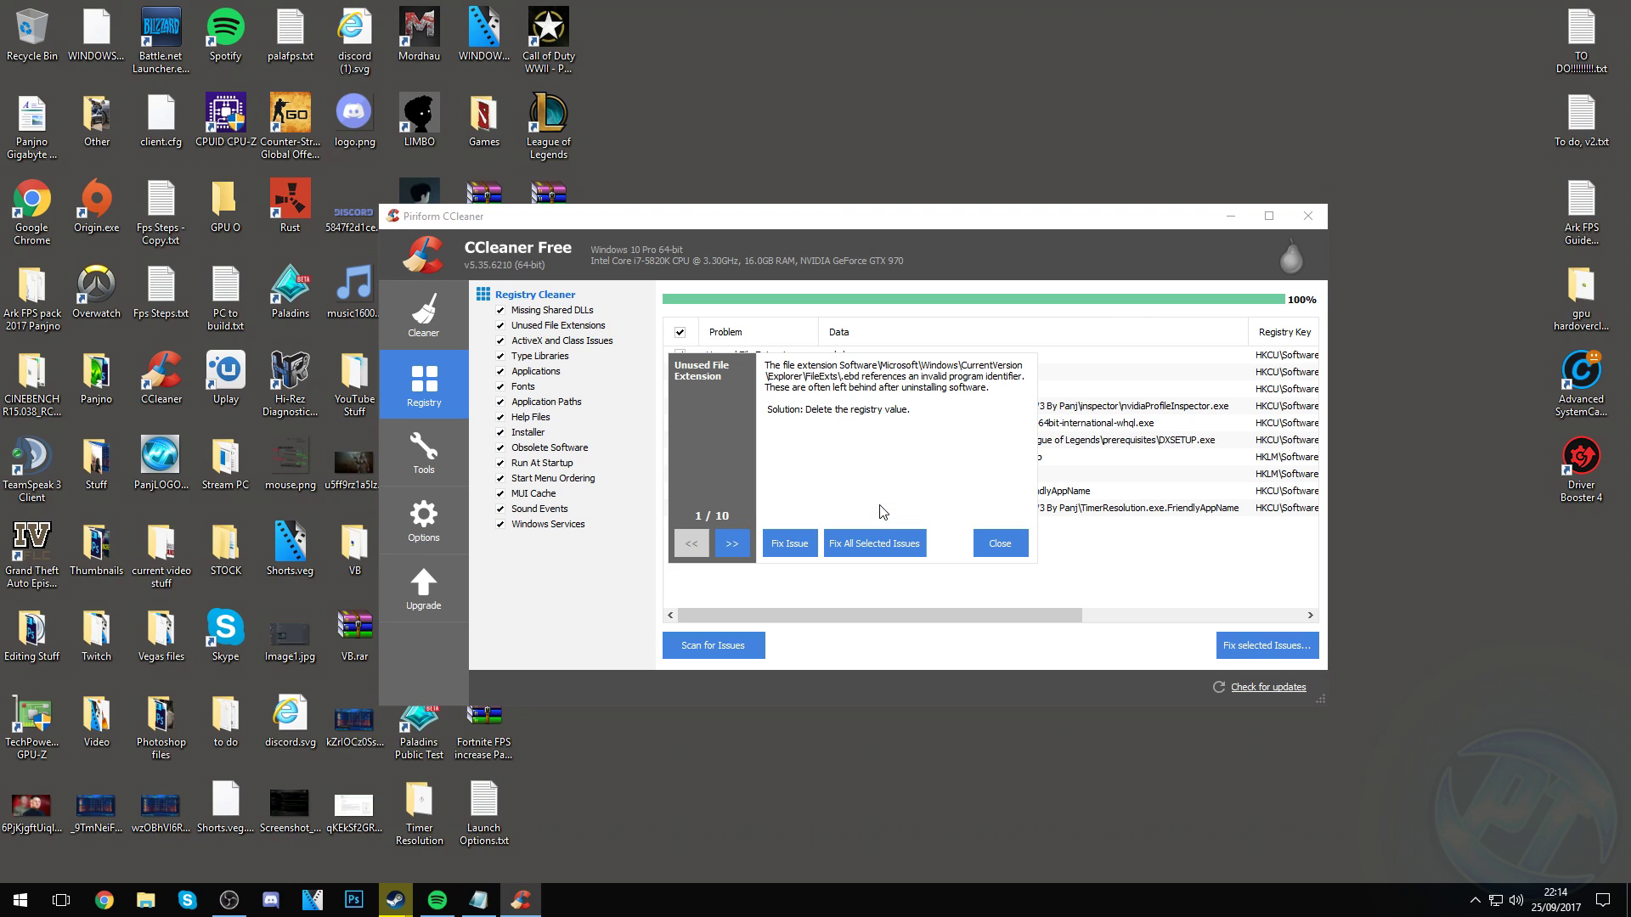
pyautogui.click(883, 545)
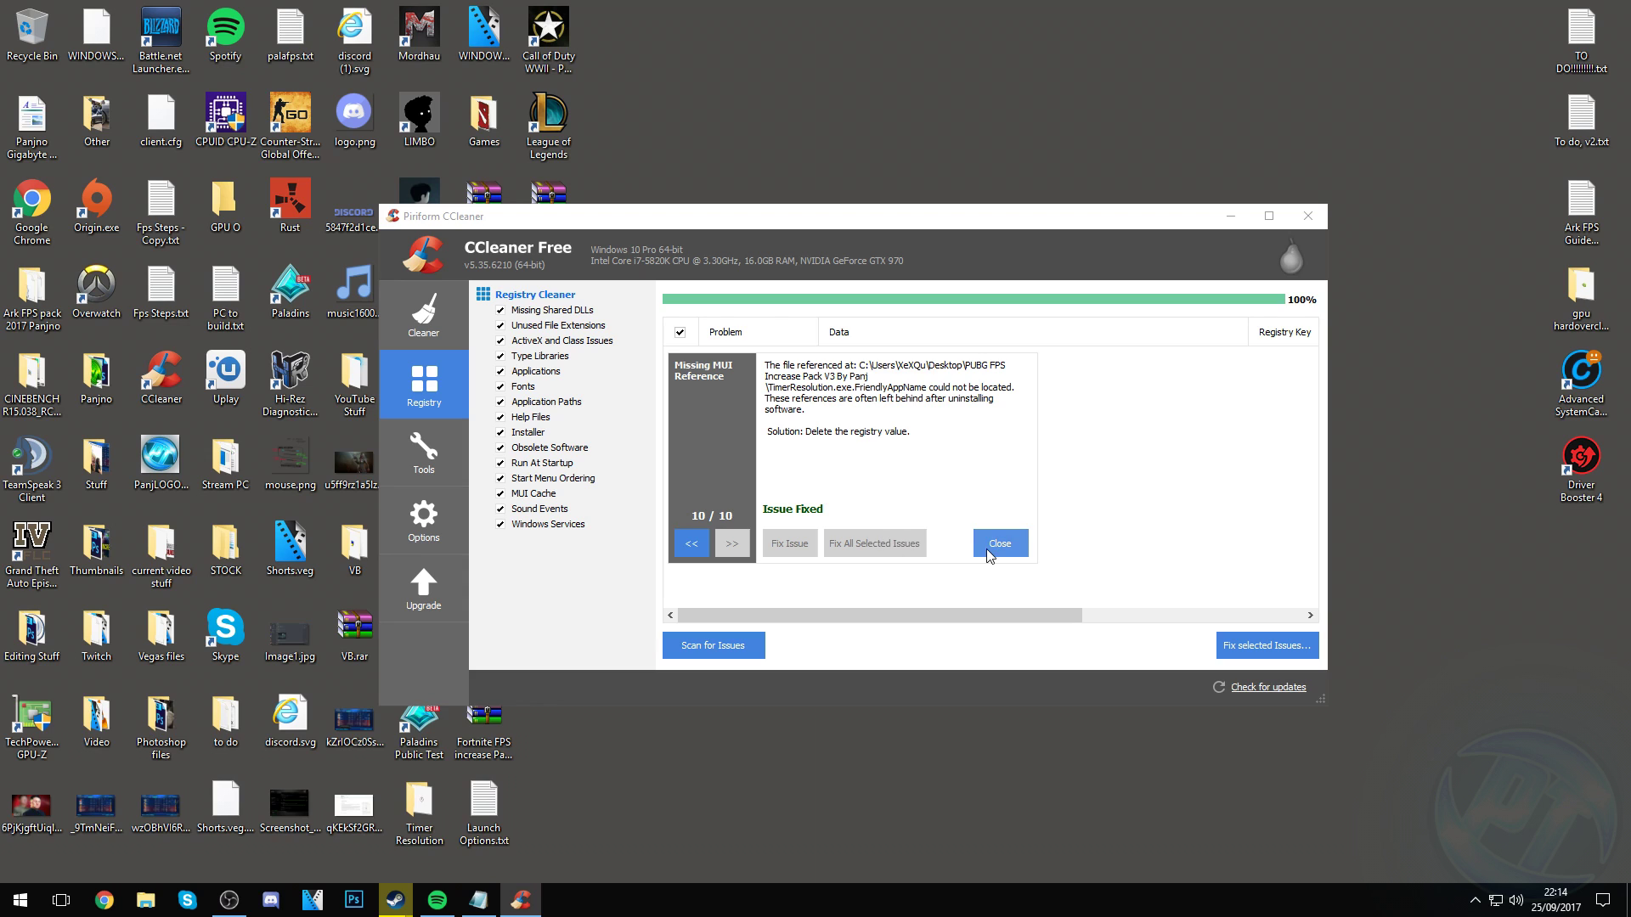
pyautogui.click(1000, 544)
# - Rescan the registry for remaining issues and close the CCleaner window
pyautogui.click(730, 646)
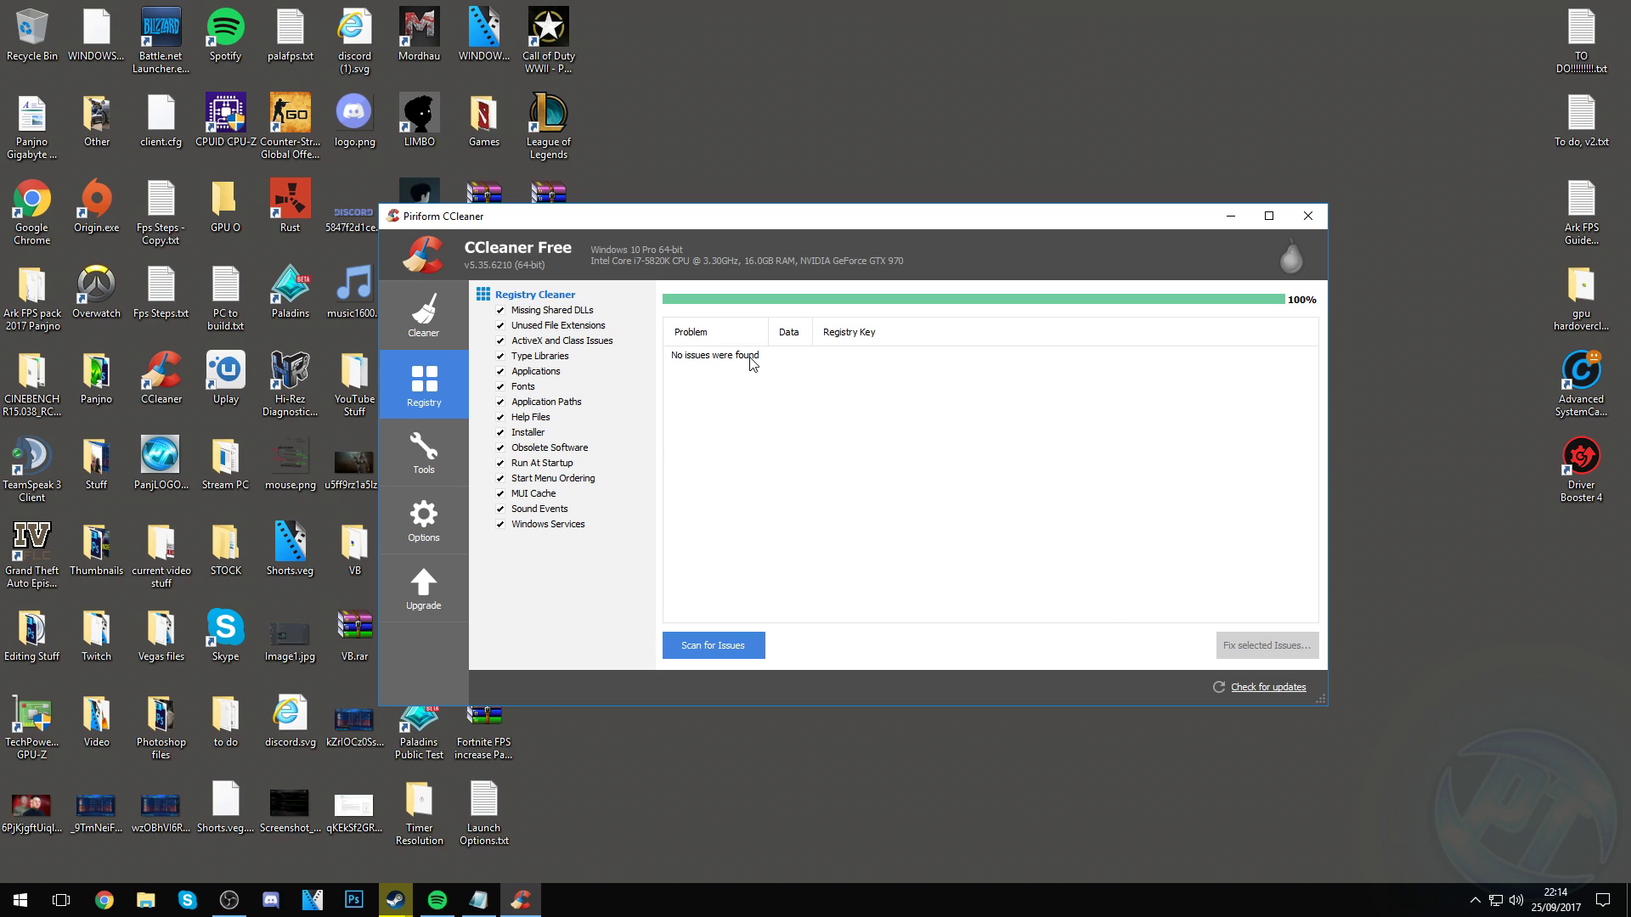
pyautogui.moveTo(671, 227); pyautogui.dragTo(738, 238)
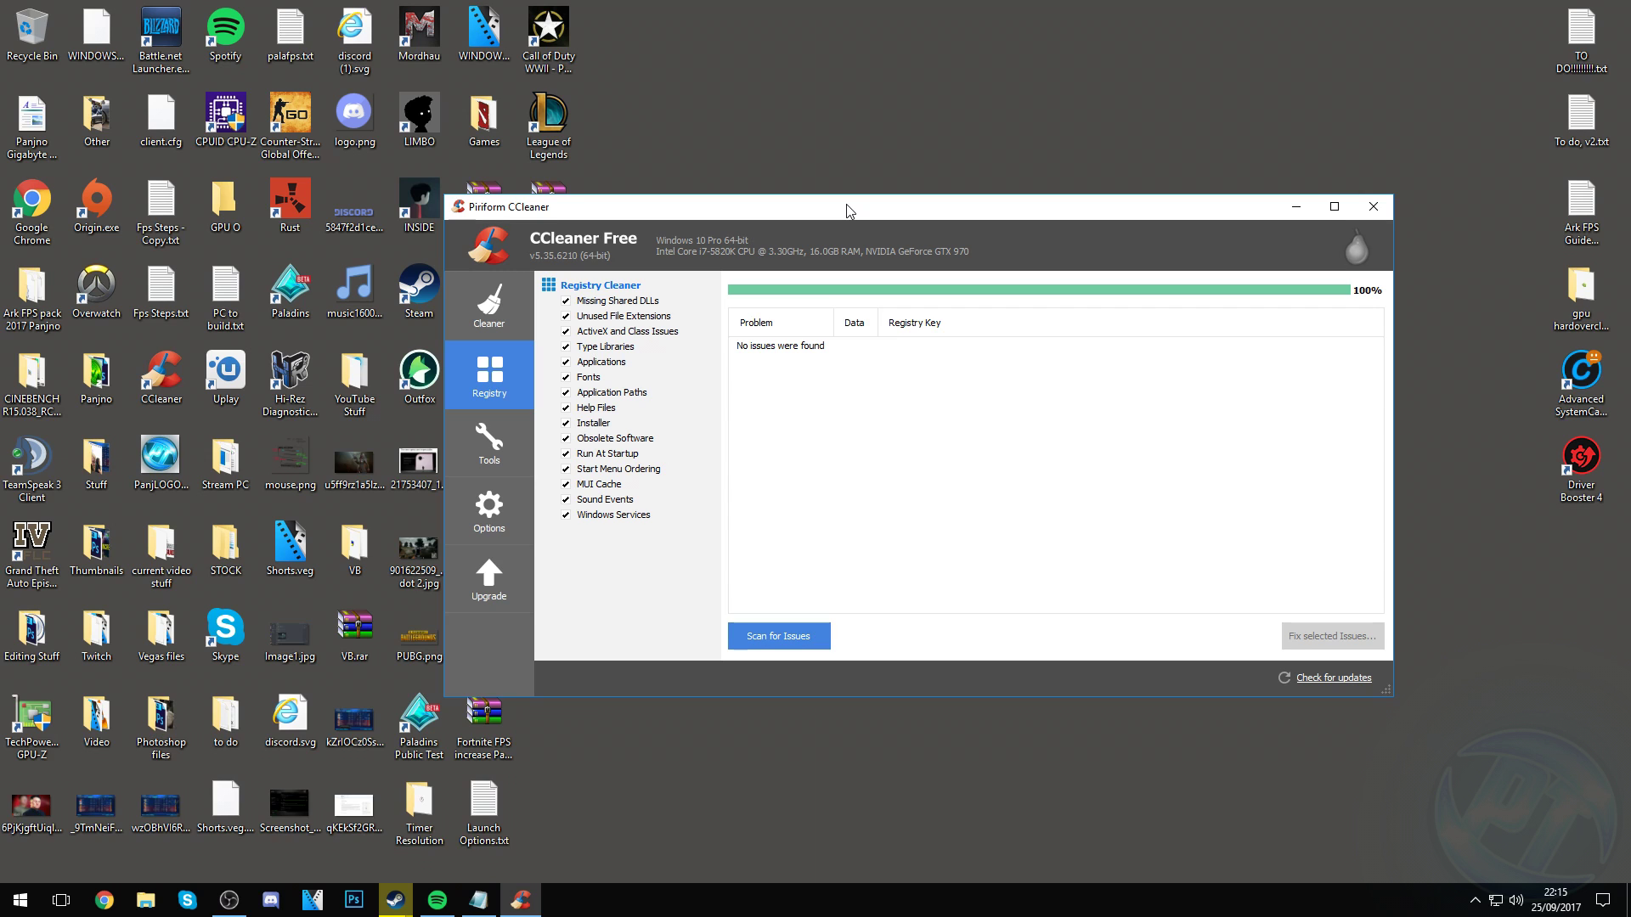
pyautogui.click(1374, 206)
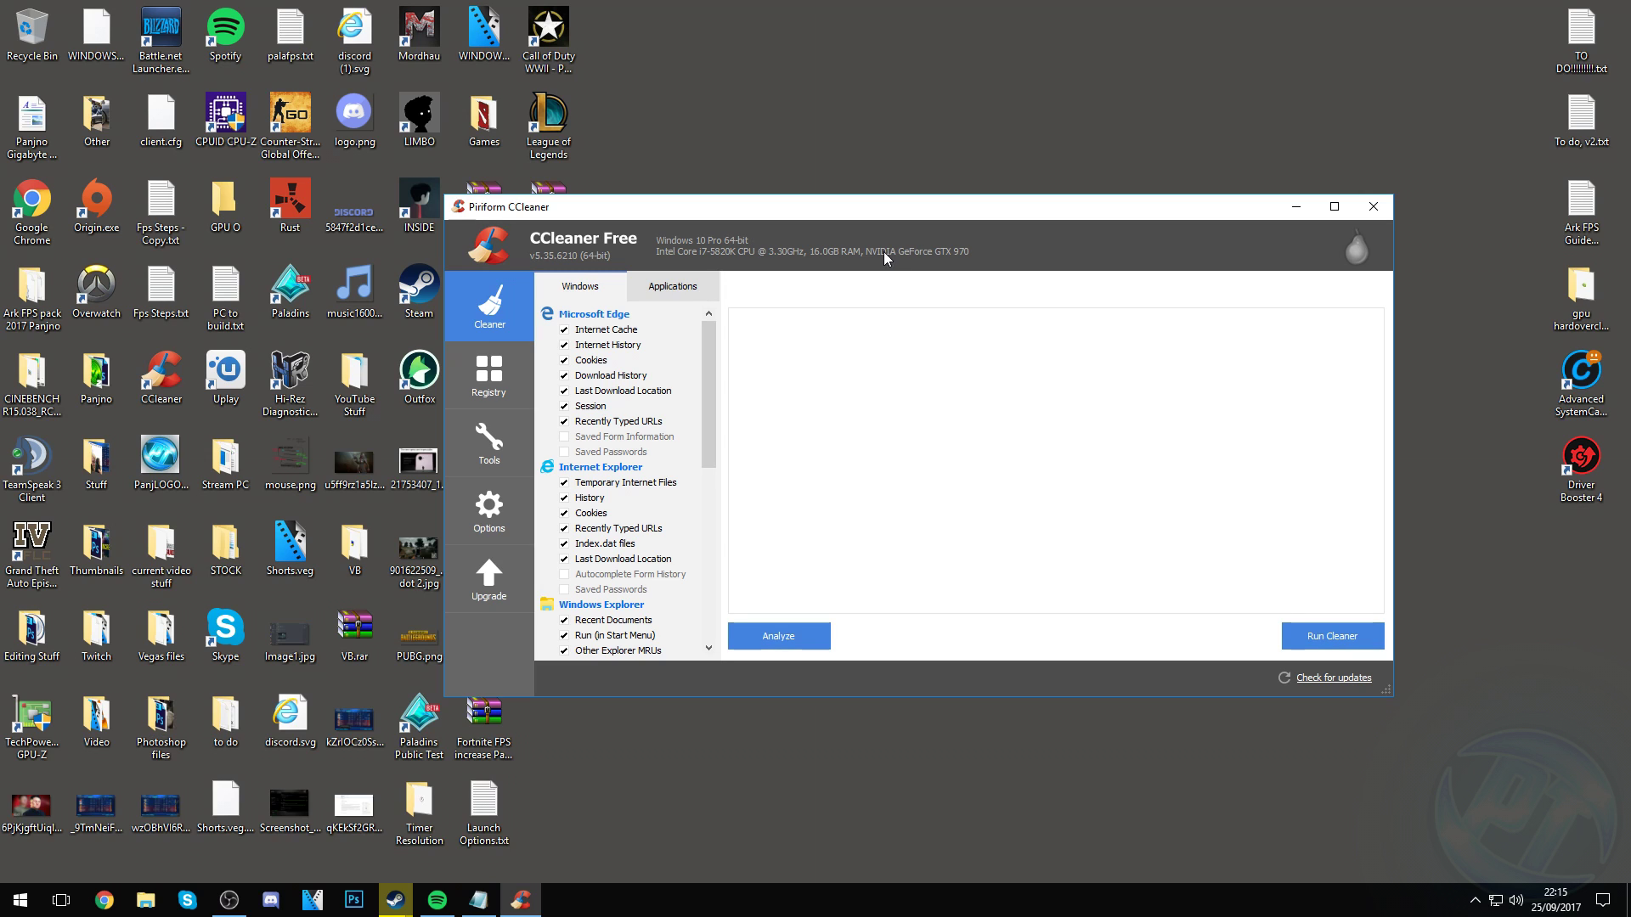
# - In Chrome, examine the automatic driver detection on AMD's download page and the automatic driver updates on the GeForce drivers page
pyautogui.press('super+d')
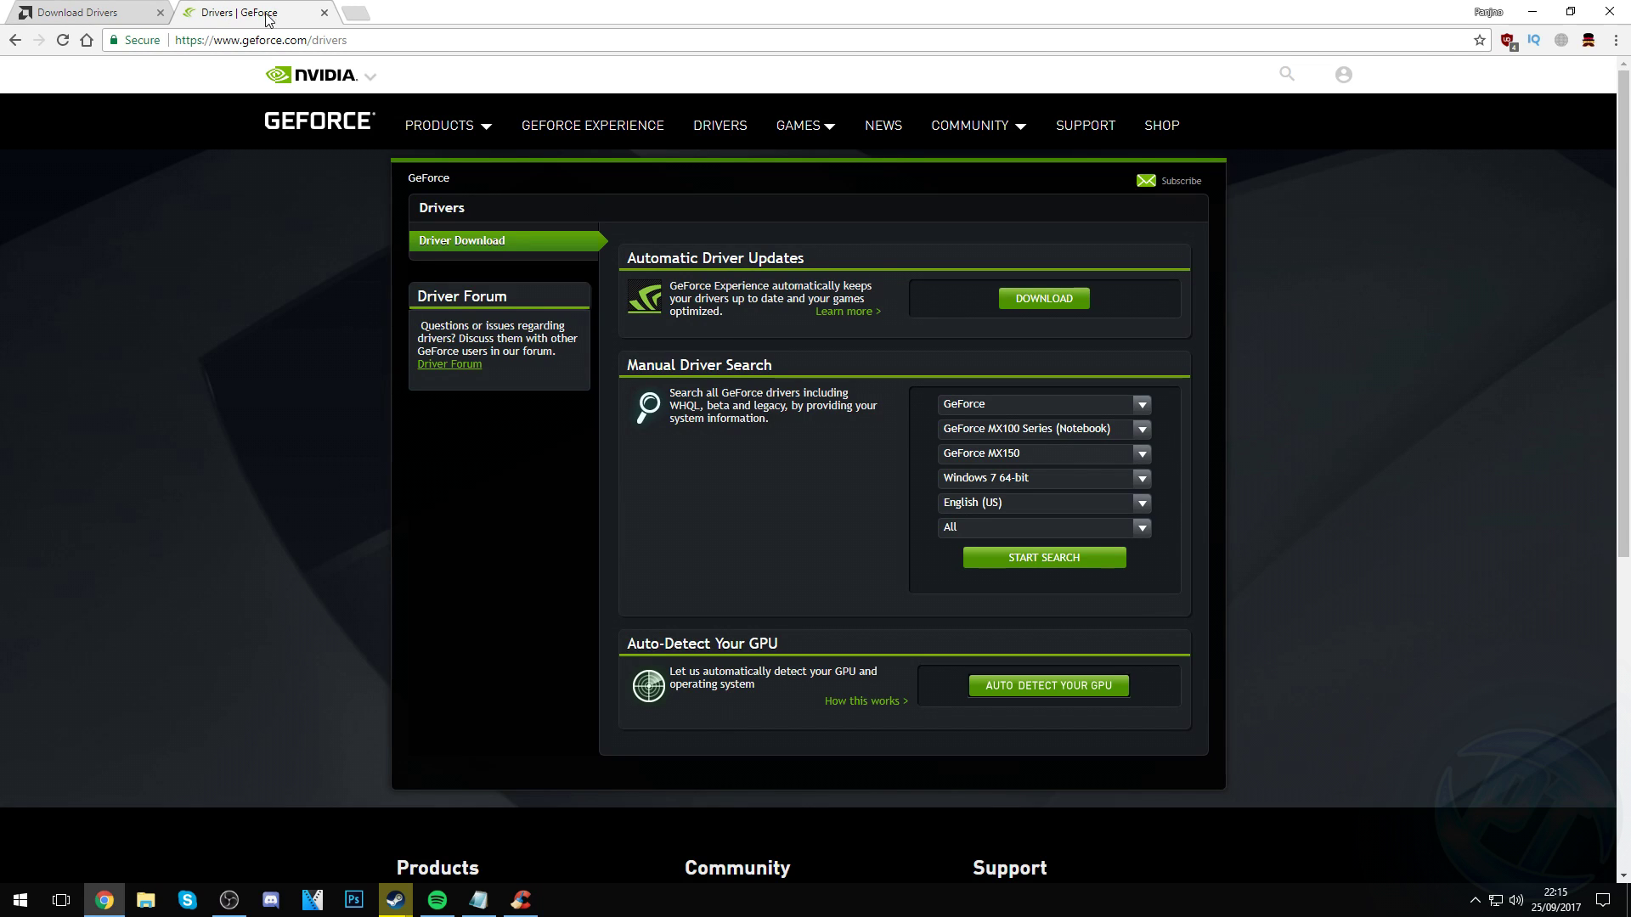
pyautogui.click(104, 11)
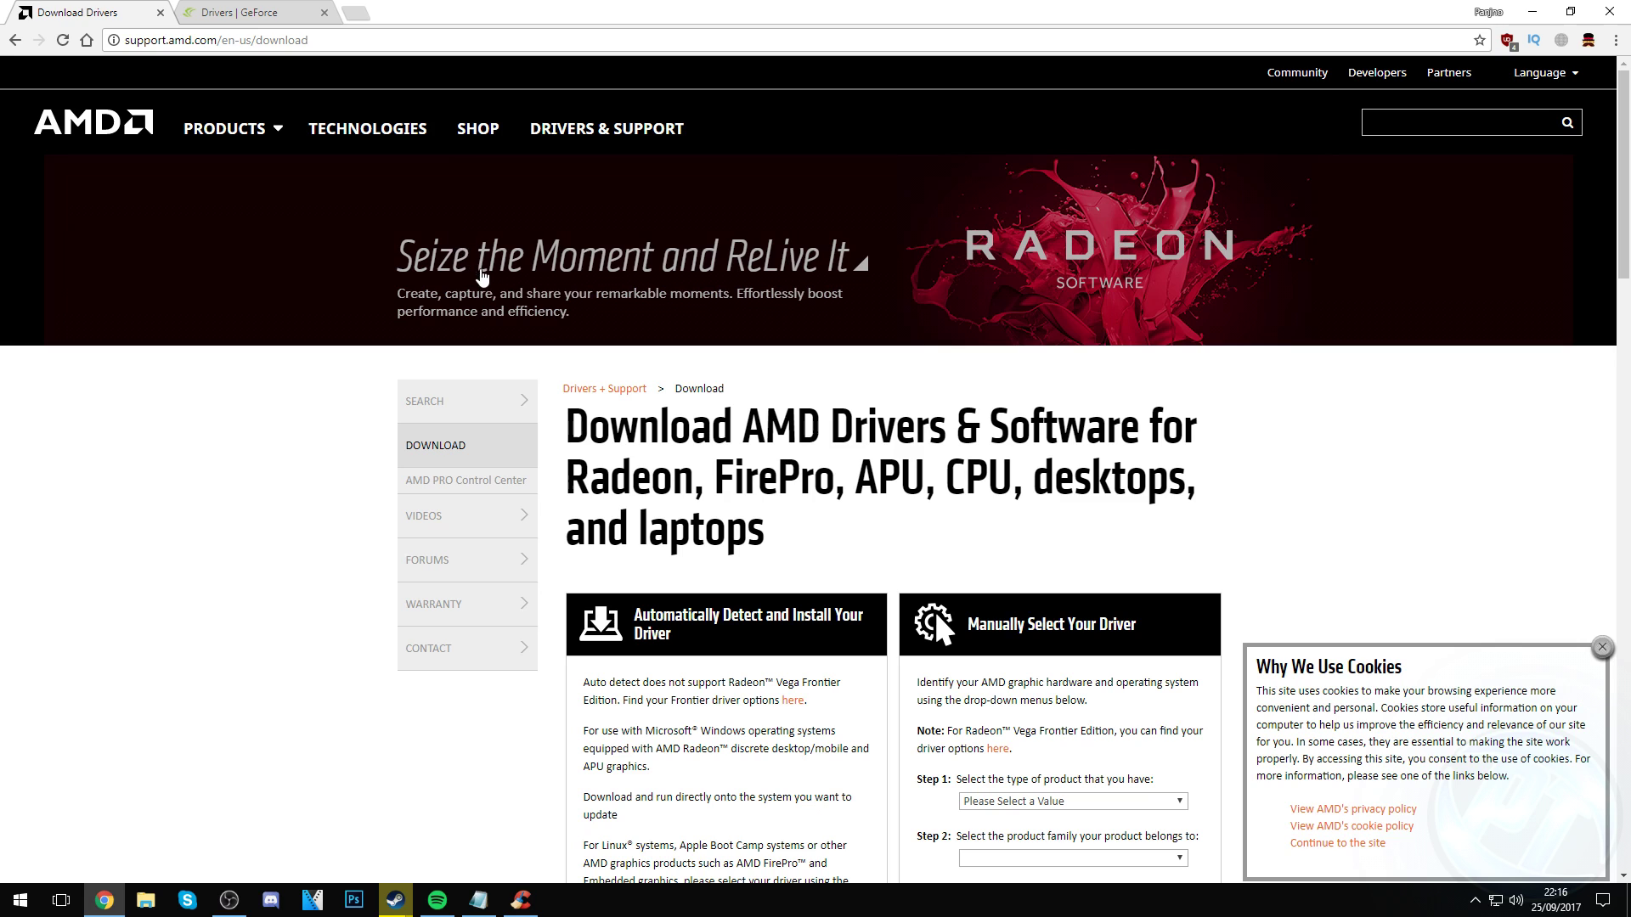
pyautogui.scroll(-4, 552, 378)
pyautogui.scroll(4, 527, 365)
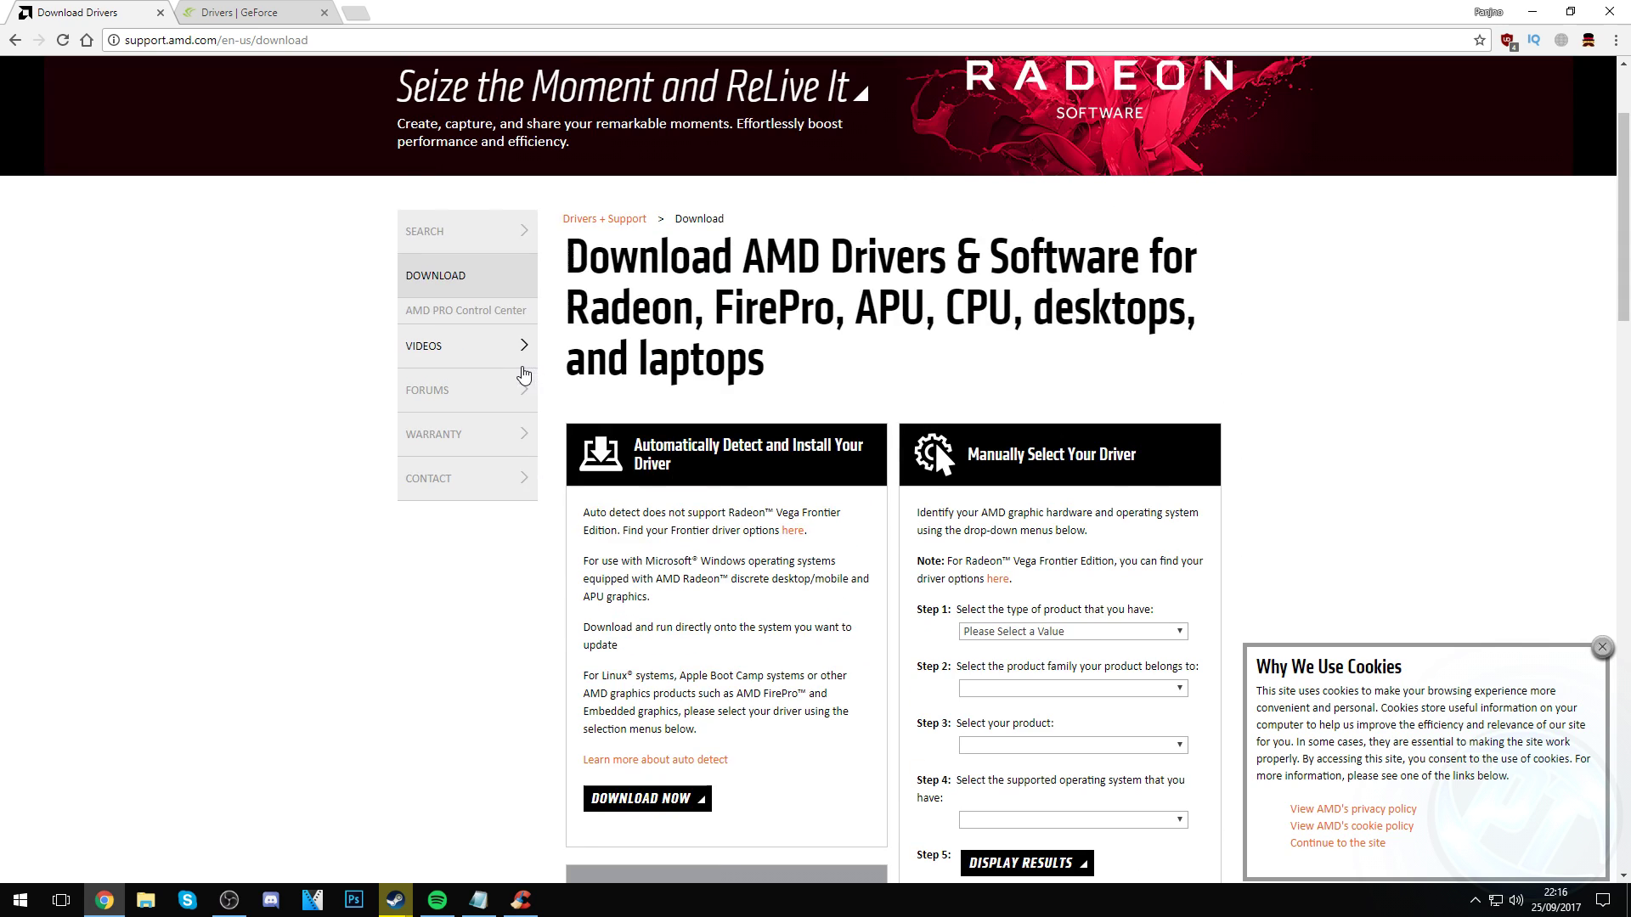
pyautogui.scroll(-2, 424, 341)
pyautogui.moveTo(654, 446); pyautogui.dragTo(824, 446)
pyautogui.click(827, 477)
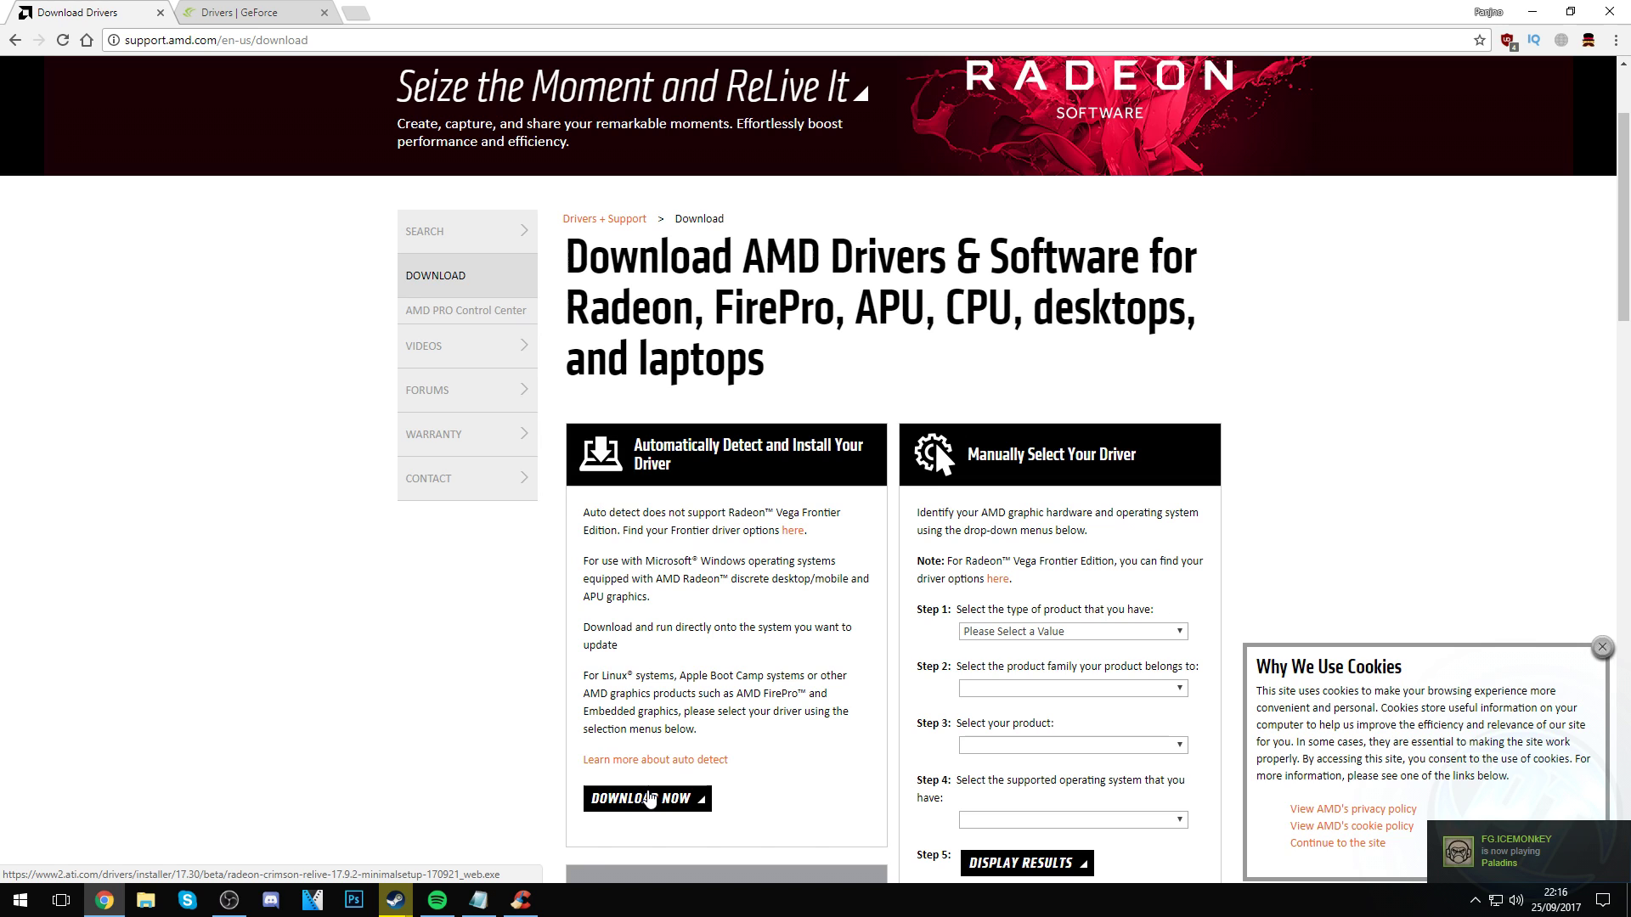
pyautogui.click(270, 13)
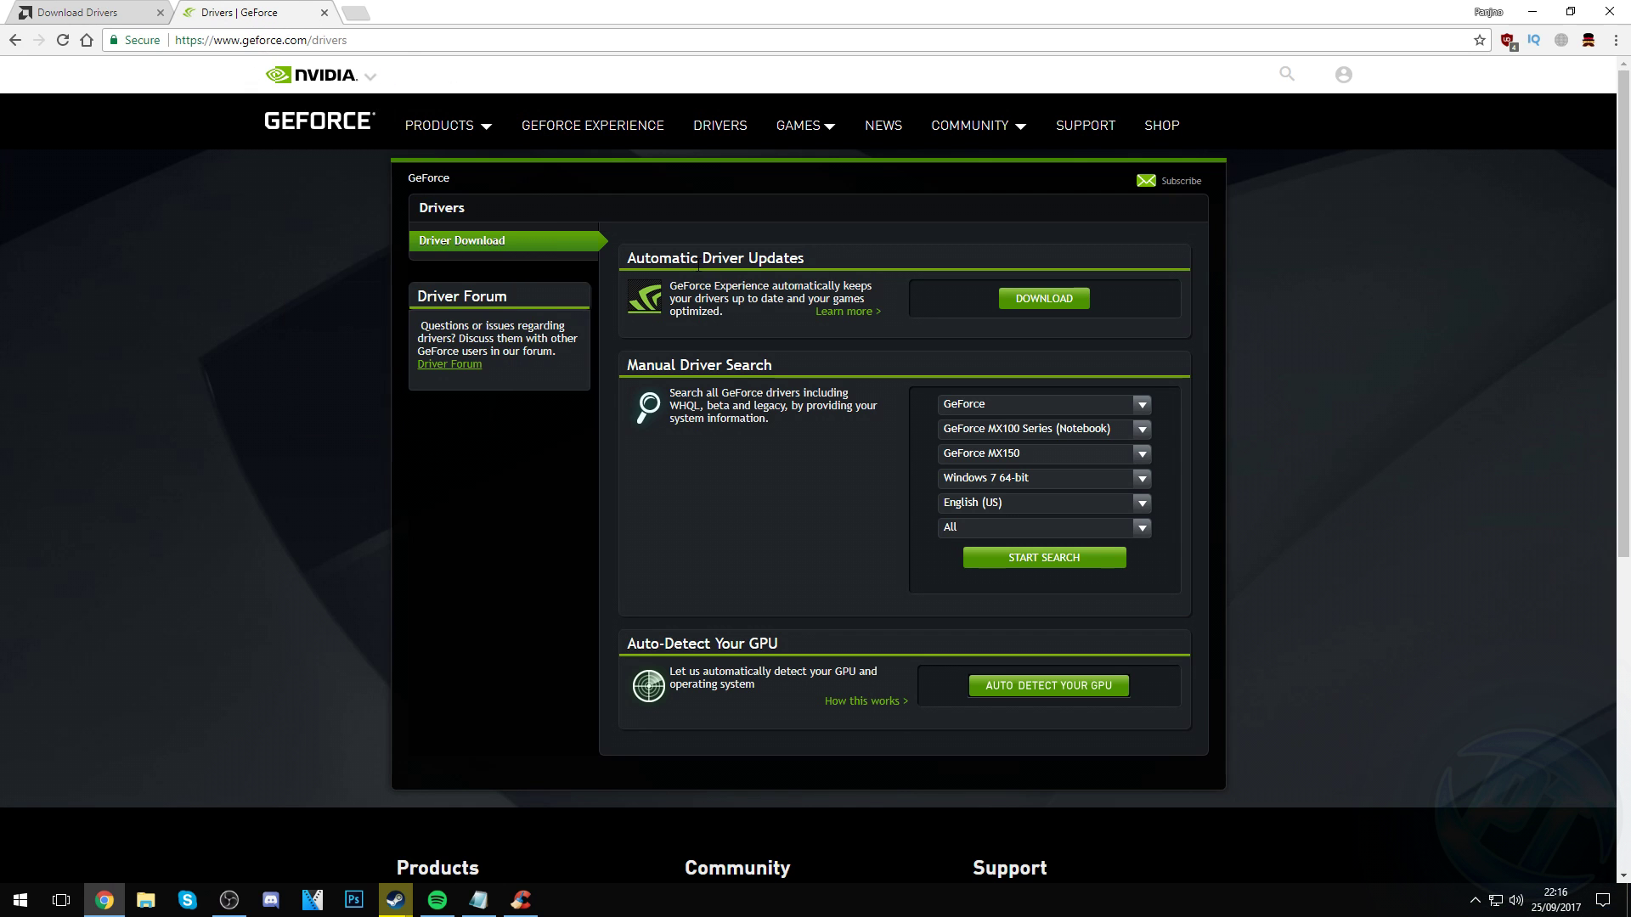
pyautogui.moveTo(814, 261); pyautogui.dragTo(659, 259)
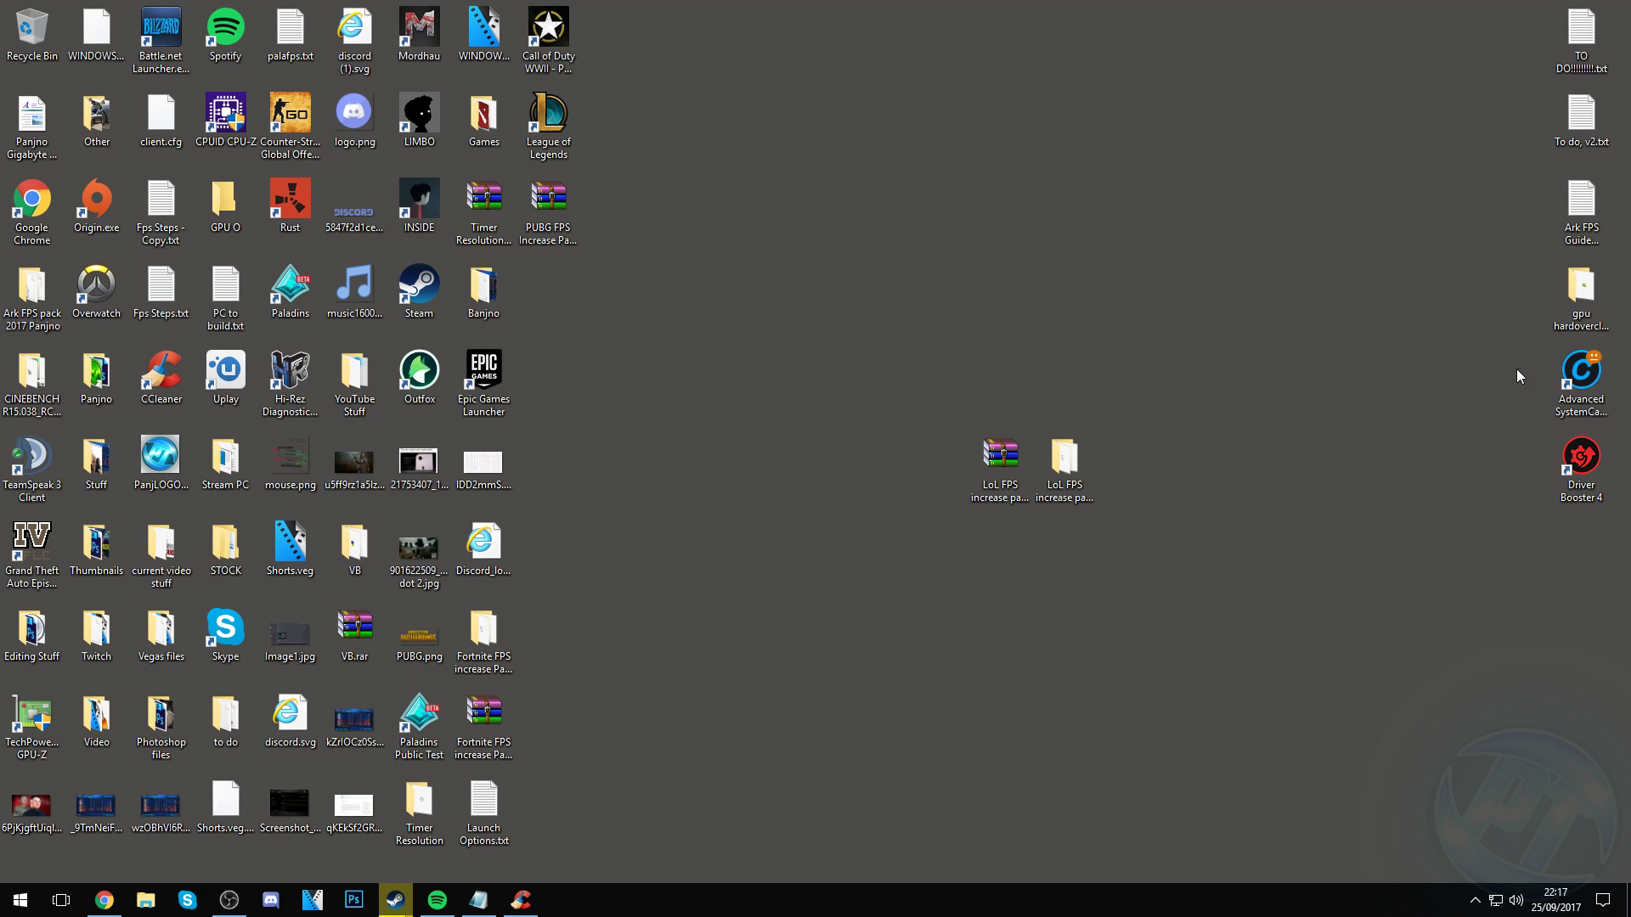
# - Launch Advanced SystemCare from the desktop and run a Clean & Optimize scan with all items selected
pyautogui.doubleClick(1581, 370)
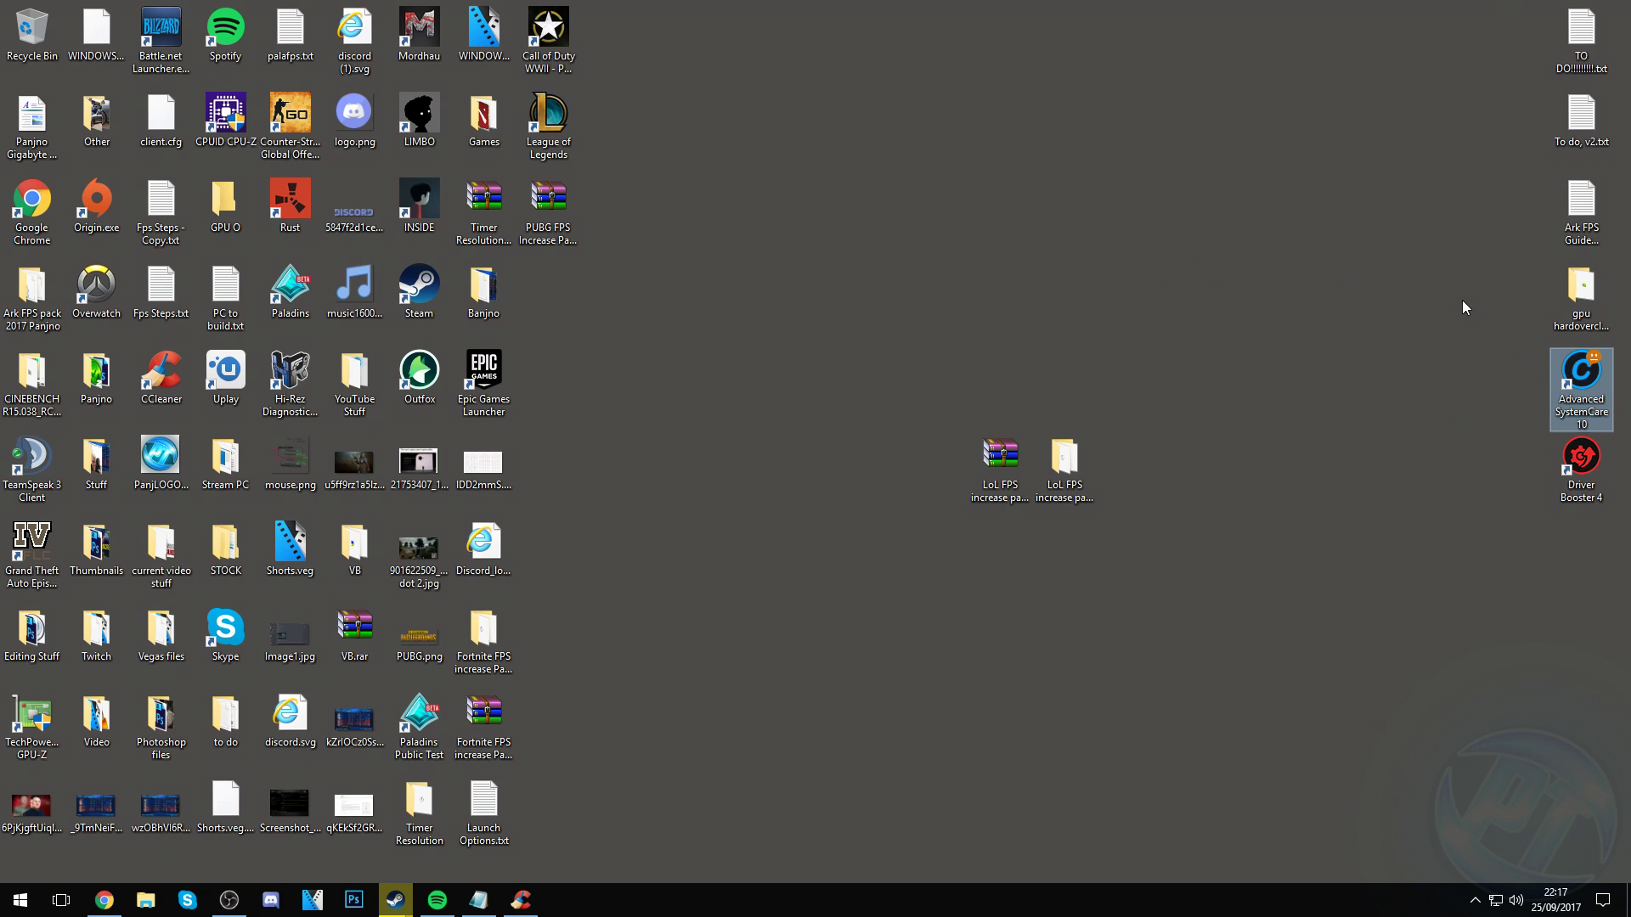
pyautogui.moveTo(788, 185); pyautogui.dragTo(817, 178)
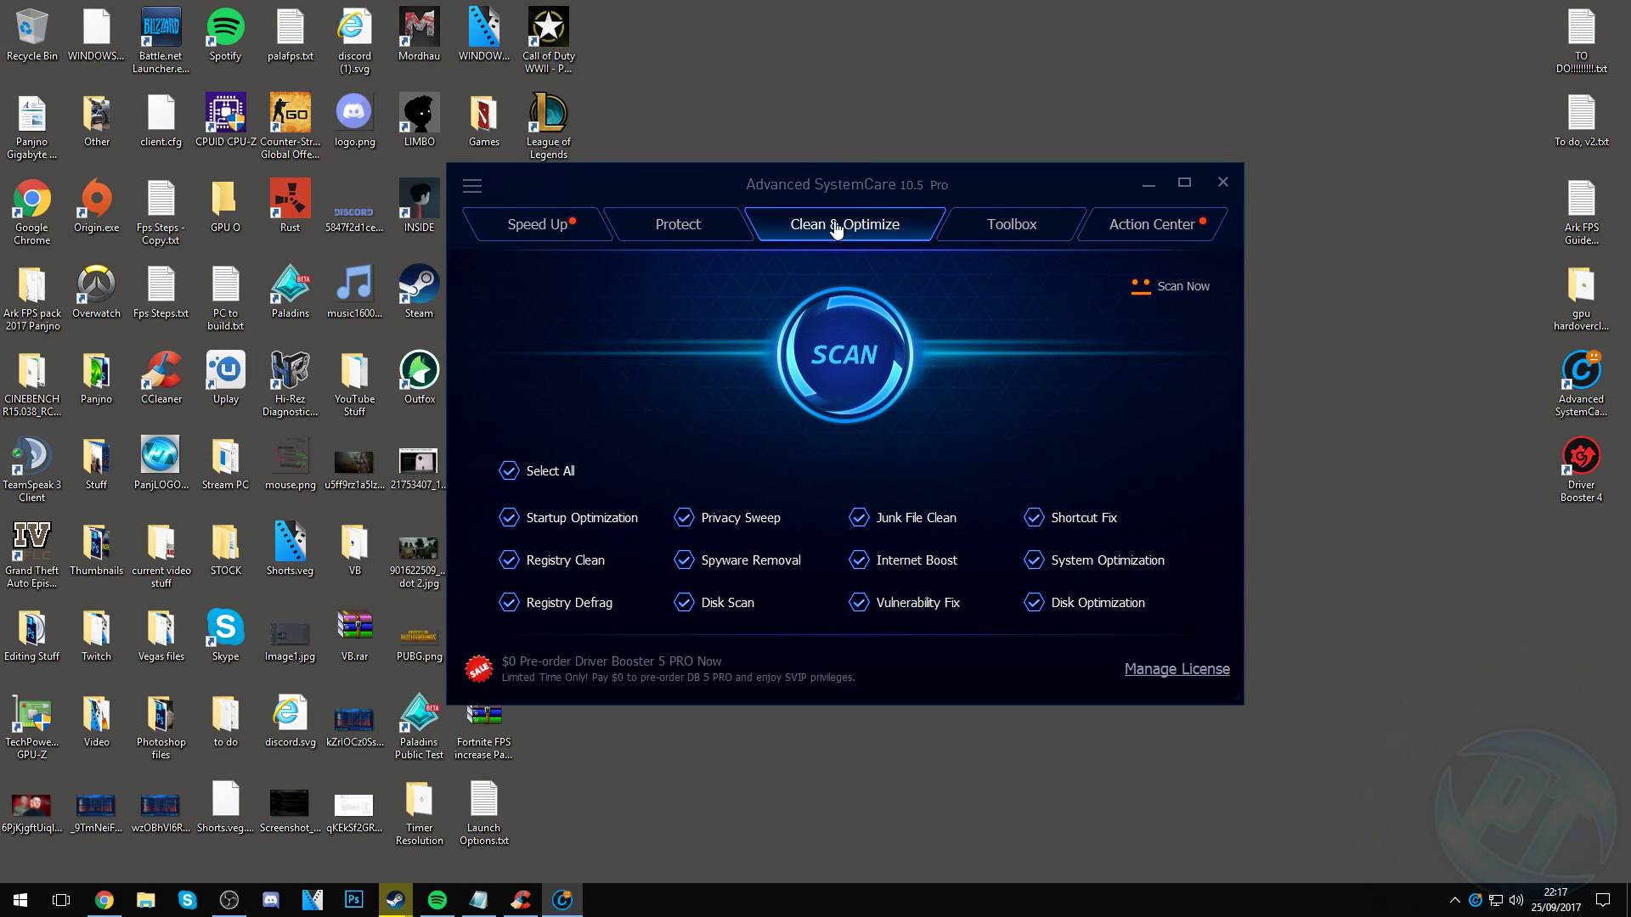
pyautogui.click(508, 472)
pyautogui.click(515, 469)
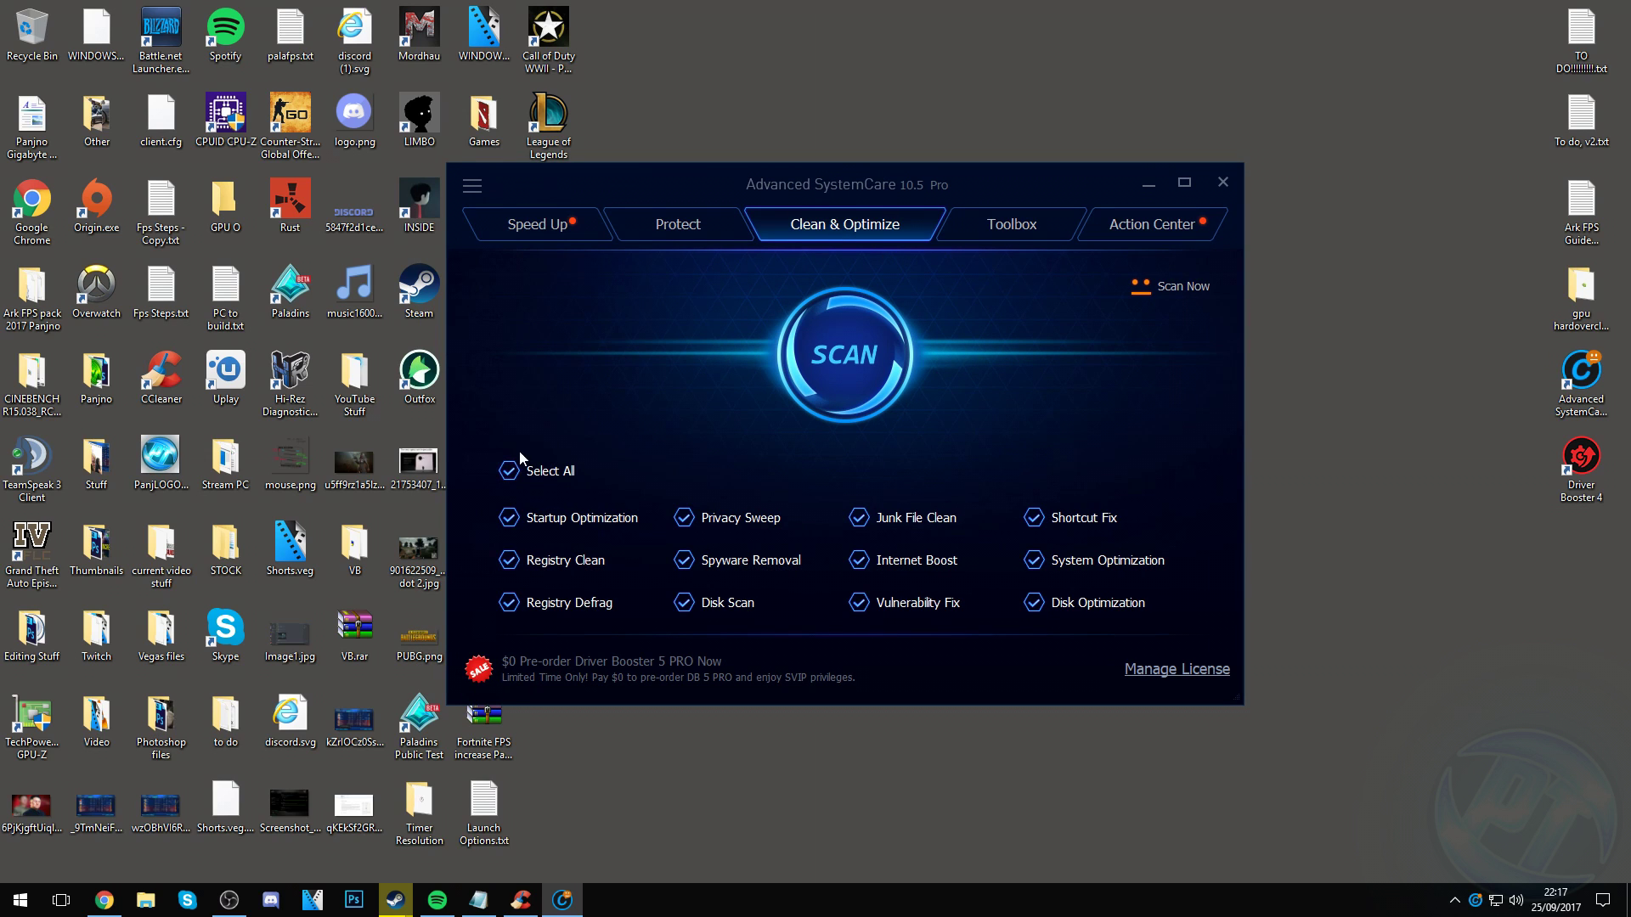
pyautogui.click(796, 382)
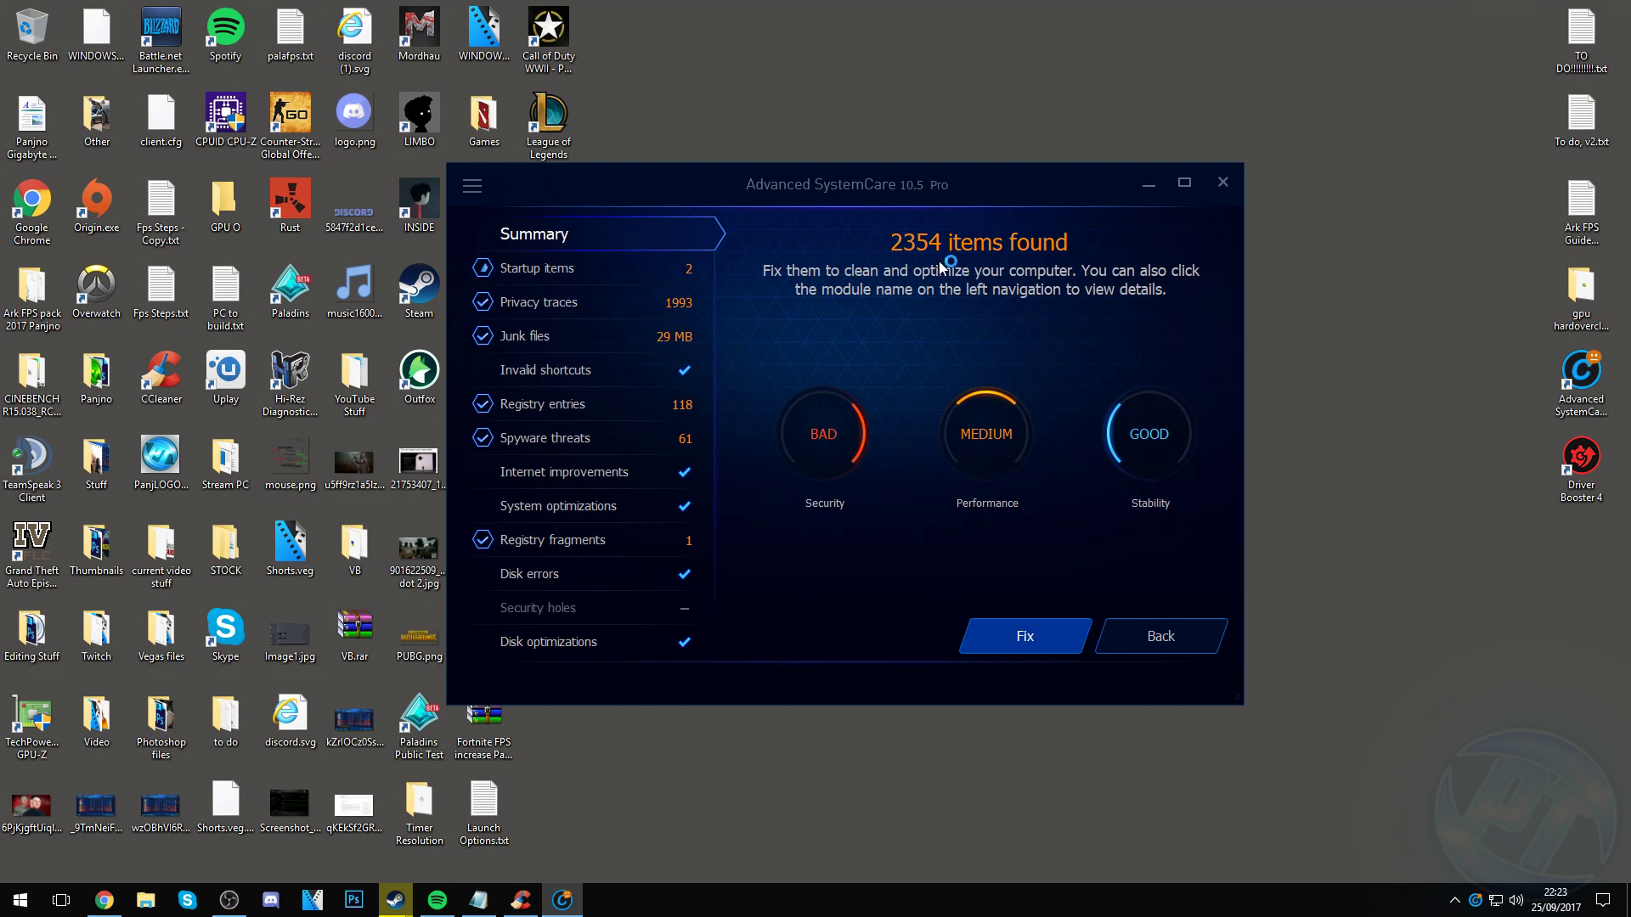
# - Fix all the items found by the Advanced SystemCare scan, finish the process and close the program
pyautogui.click(1032, 637)
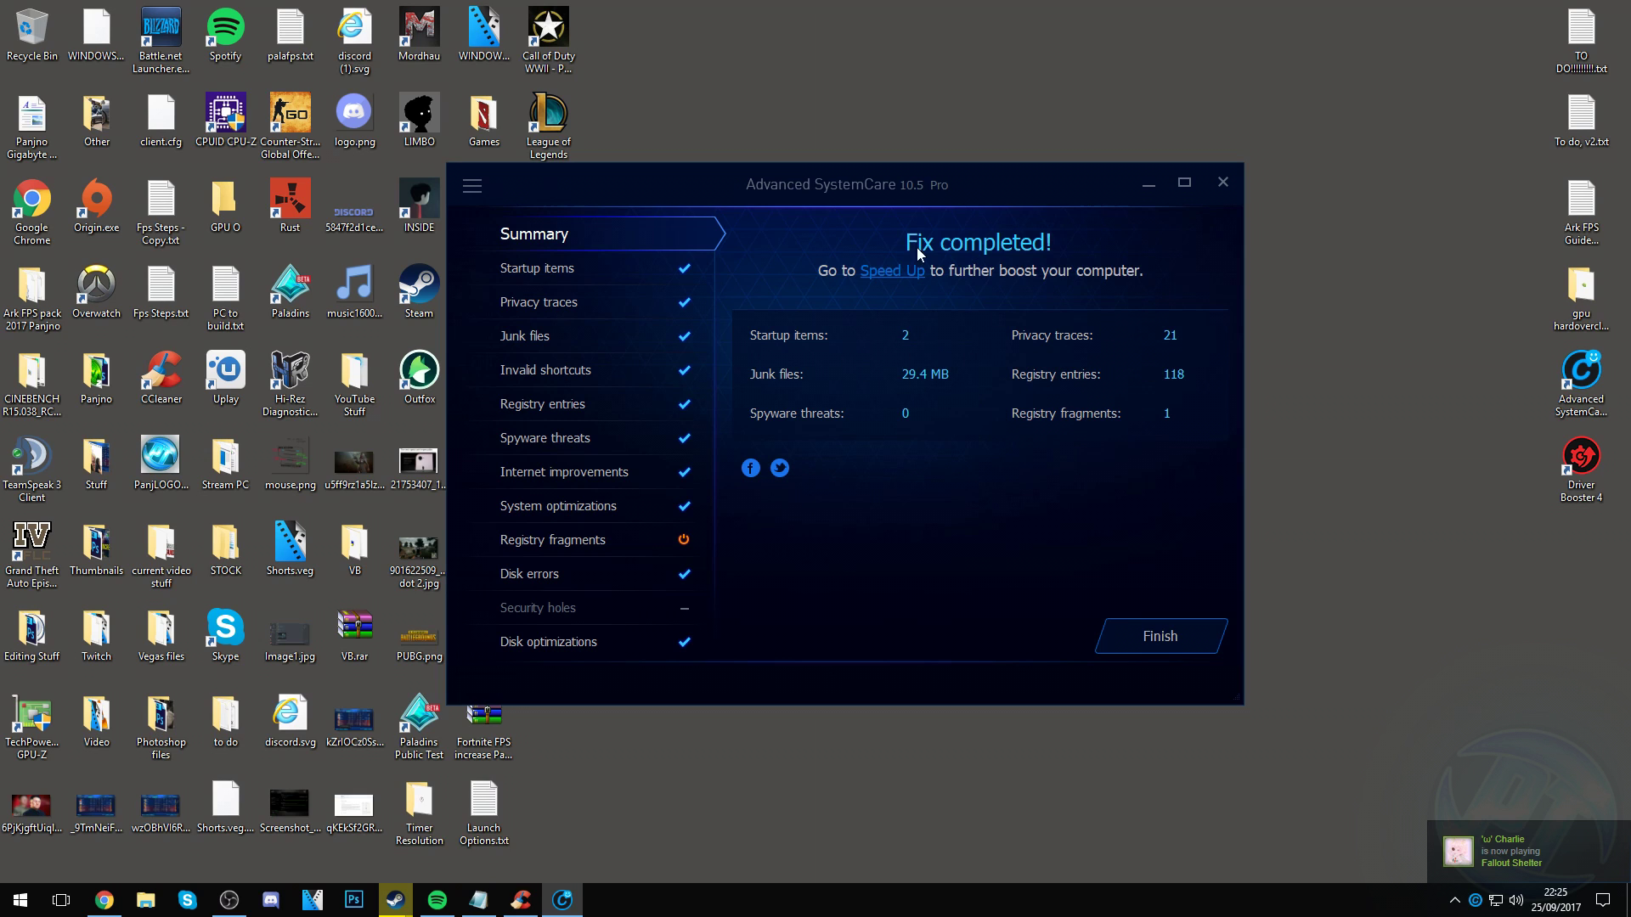
pyautogui.click(1157, 642)
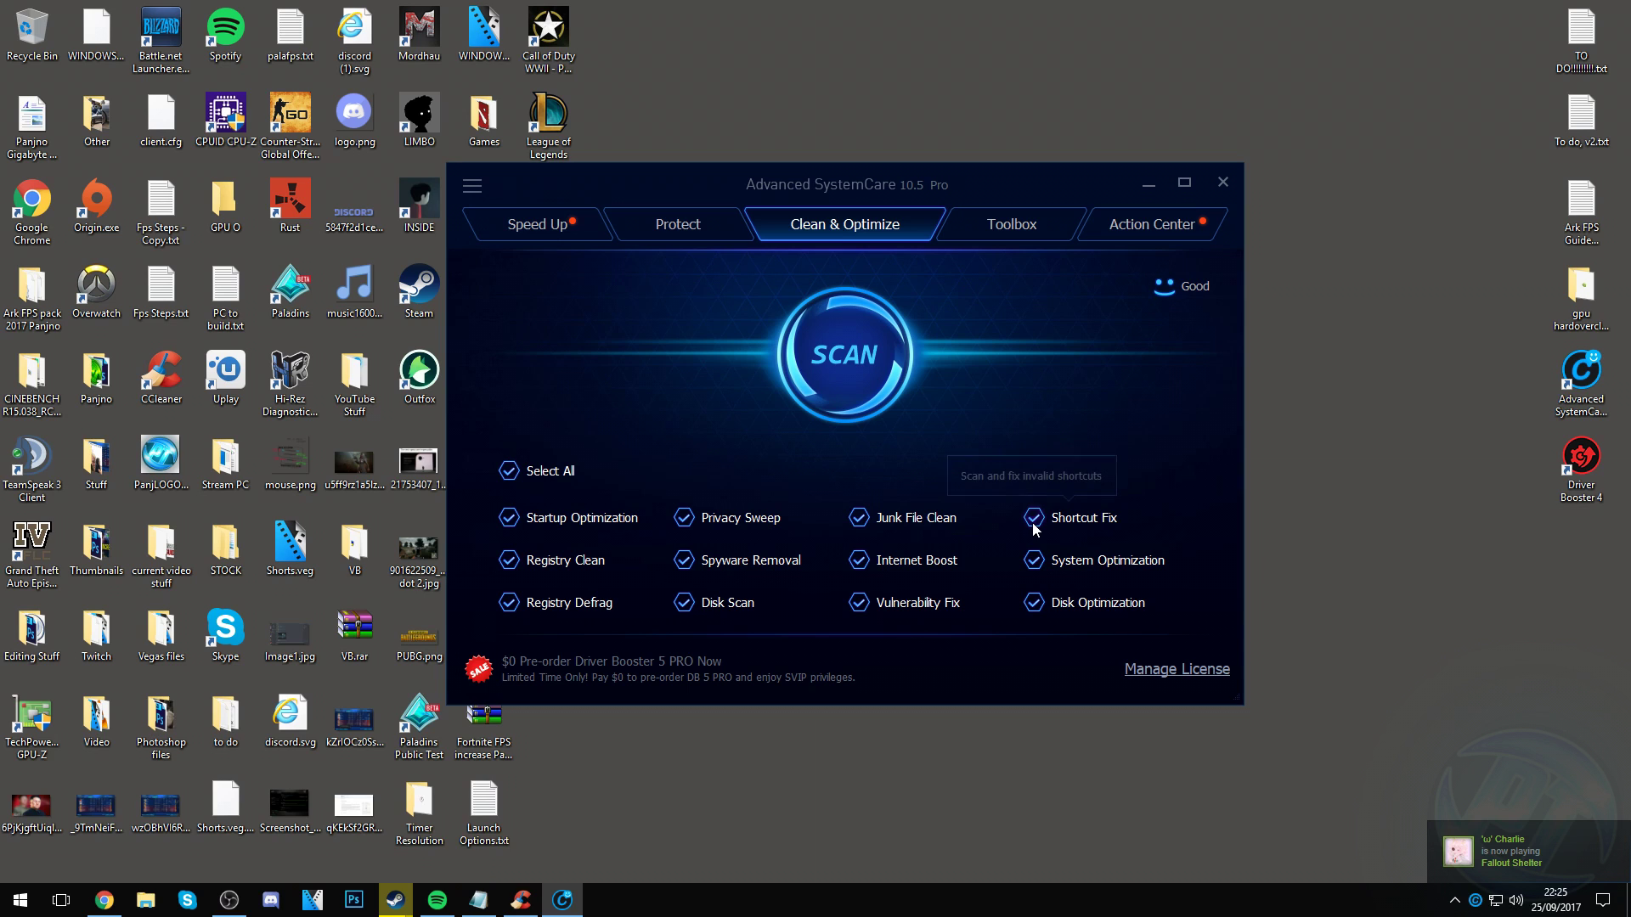
pyautogui.click(1147, 185)
pyautogui.click(562, 900)
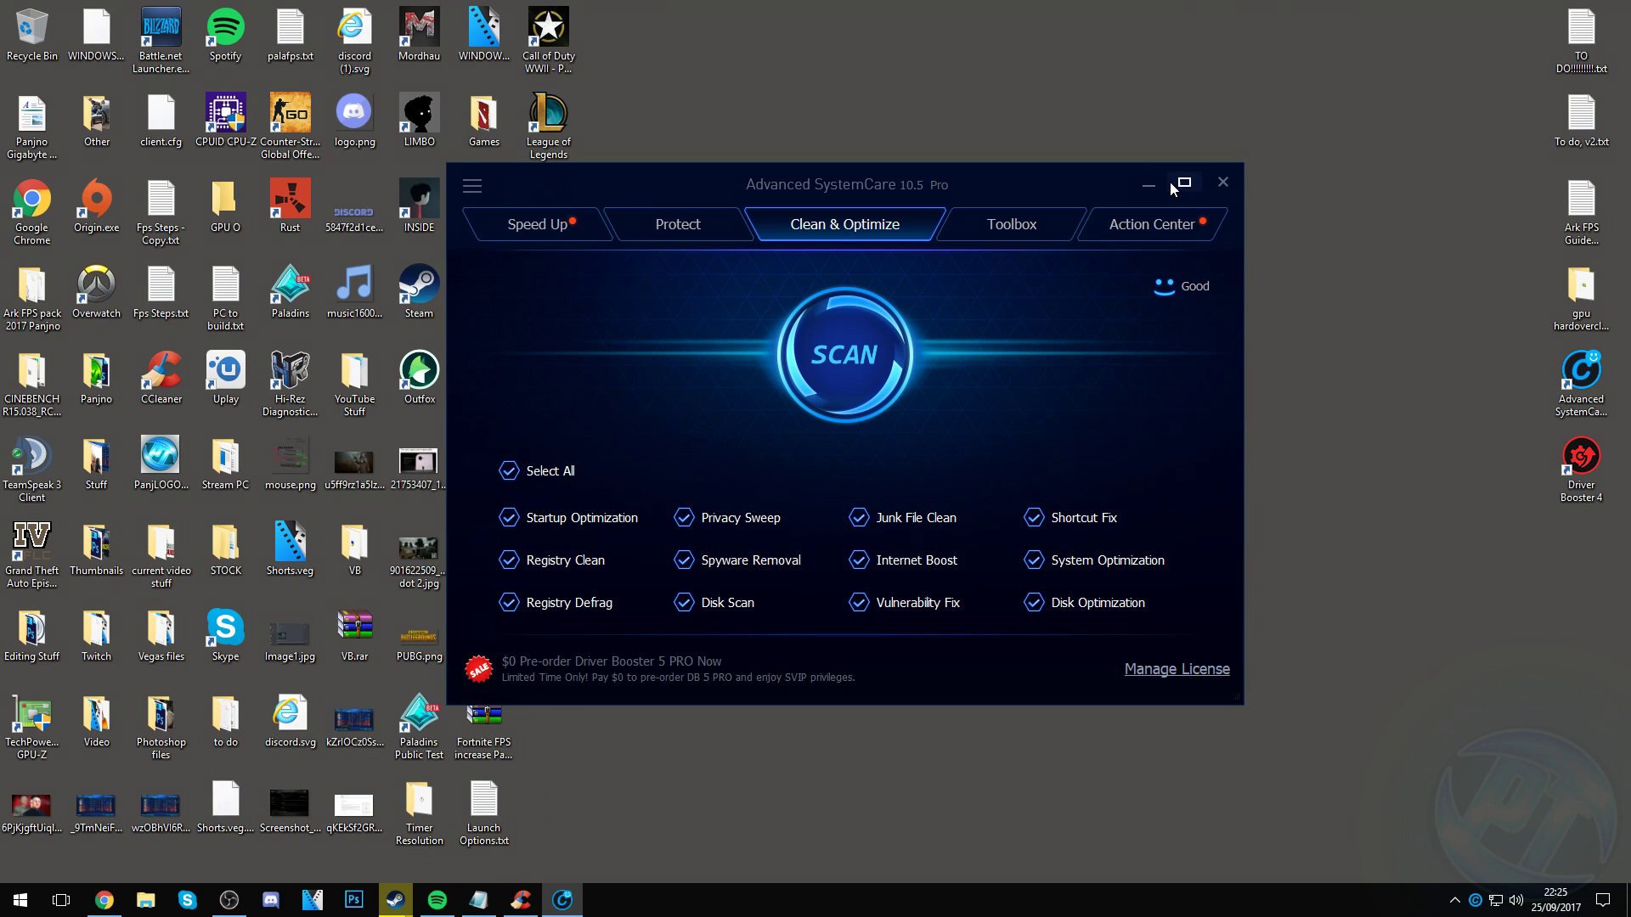
pyautogui.click(1221, 185)
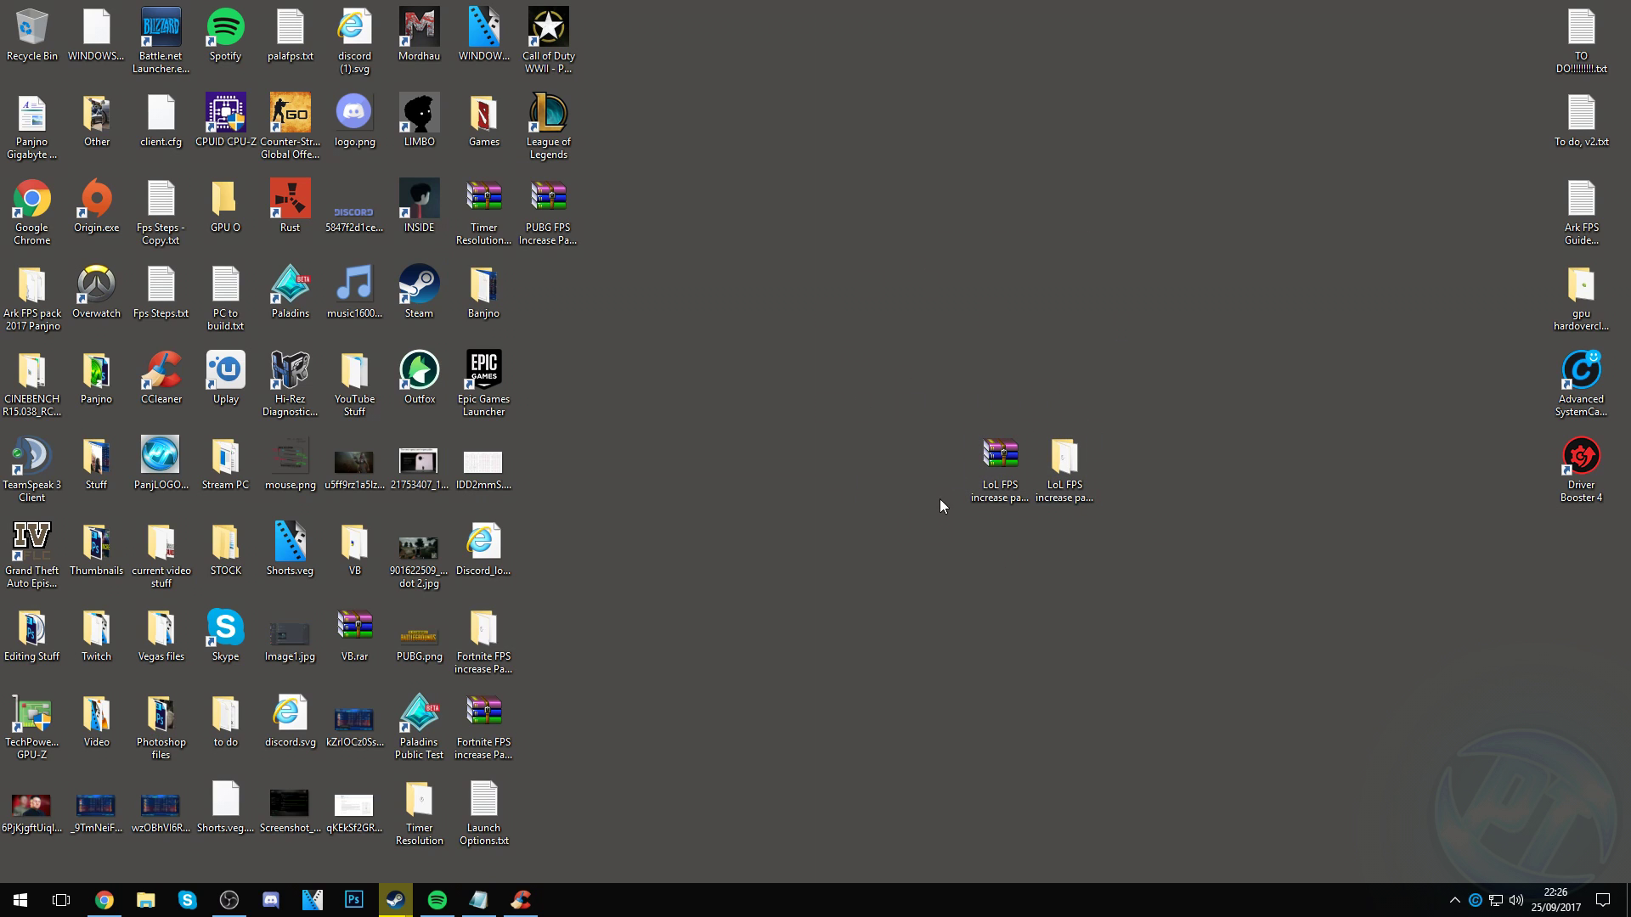
# - Place TimerResolution.exe from the LoL FPS increase pack folder on the desktop and close the folder
pyautogui.doubleClick(1063, 450)
pyautogui.moveTo(872, 319); pyautogui.dragTo(801, 373)
pyautogui.click(1326, 159)
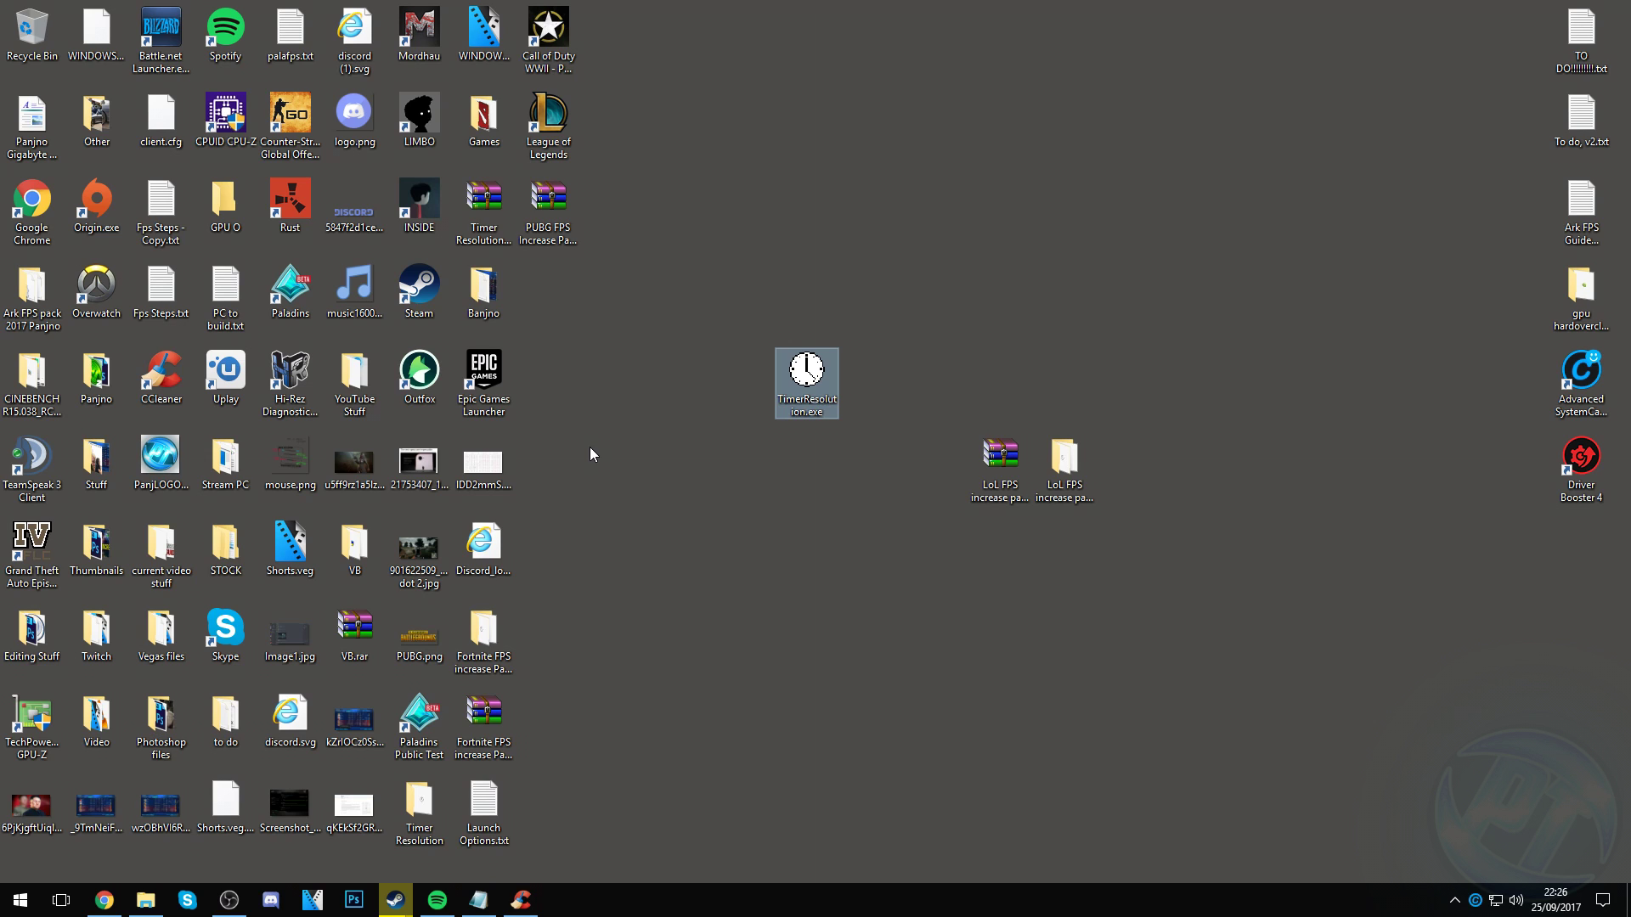
pyautogui.click(859, 312)
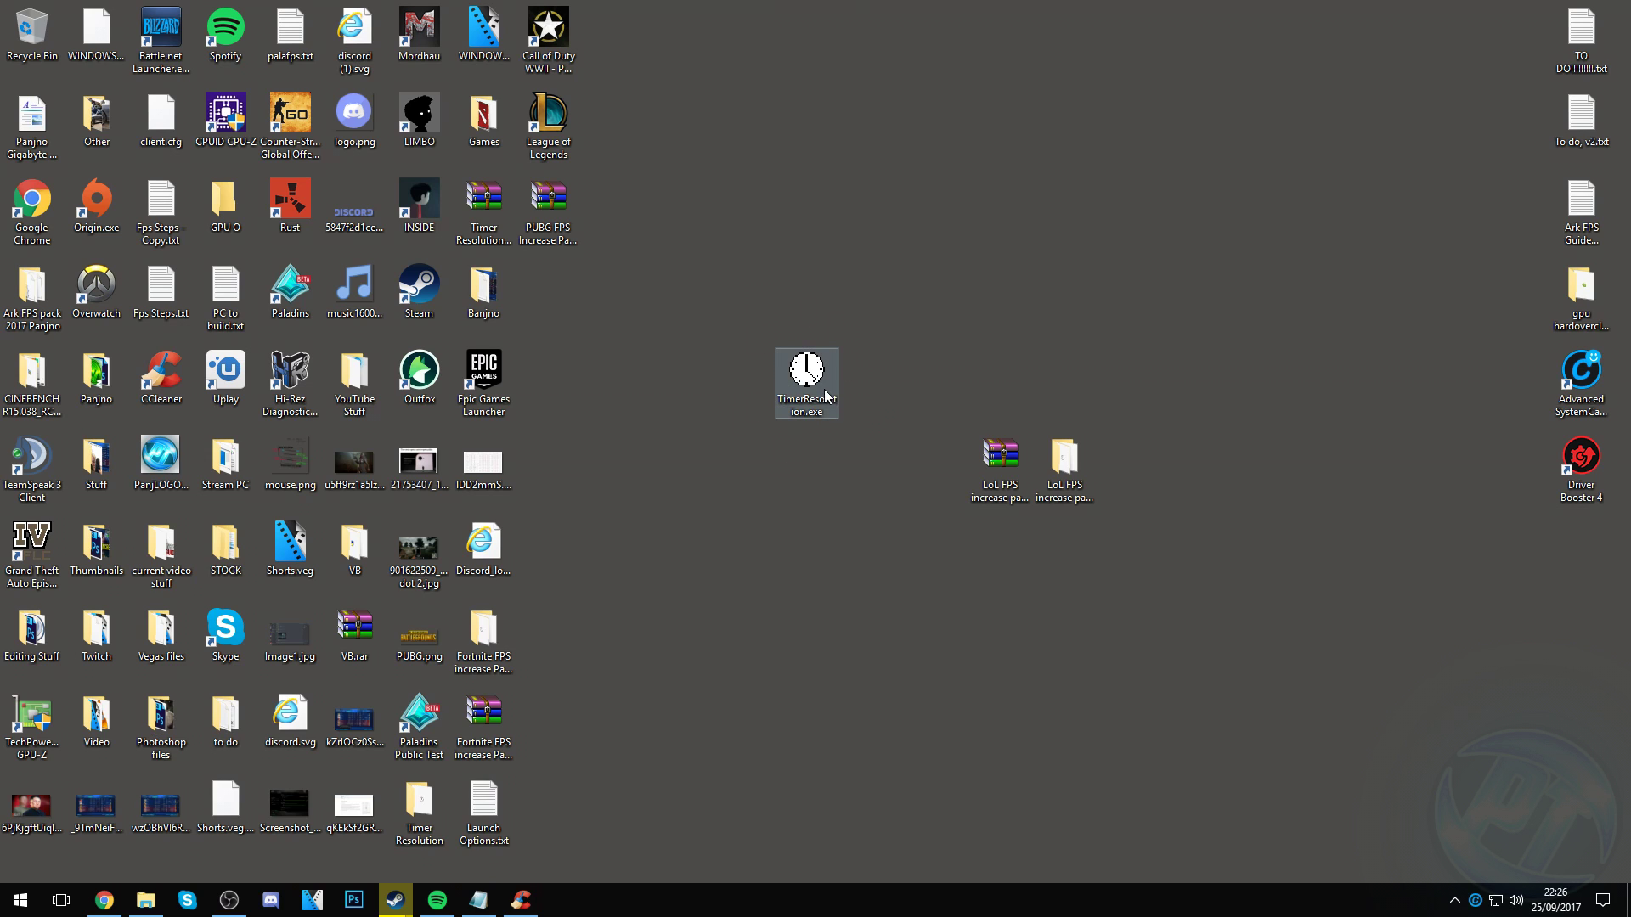
# - Run TimerResolution.exe from the desktop and leave its Set Timer Resolution window running minimized
pyautogui.doubleClick(807, 369)
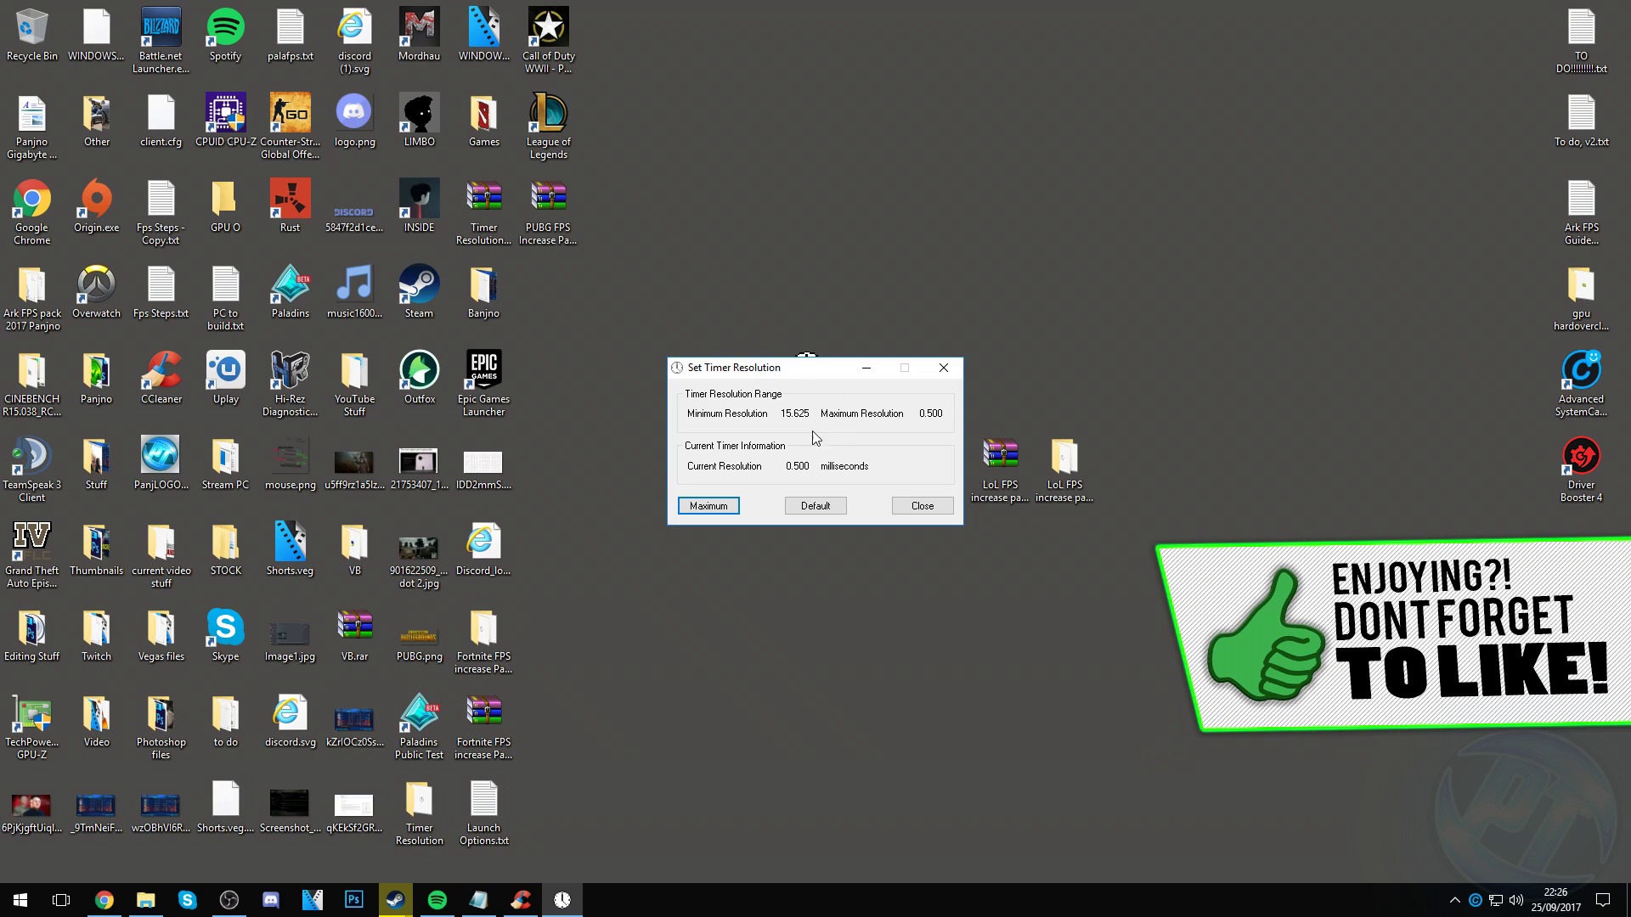
pyautogui.click(863, 370)
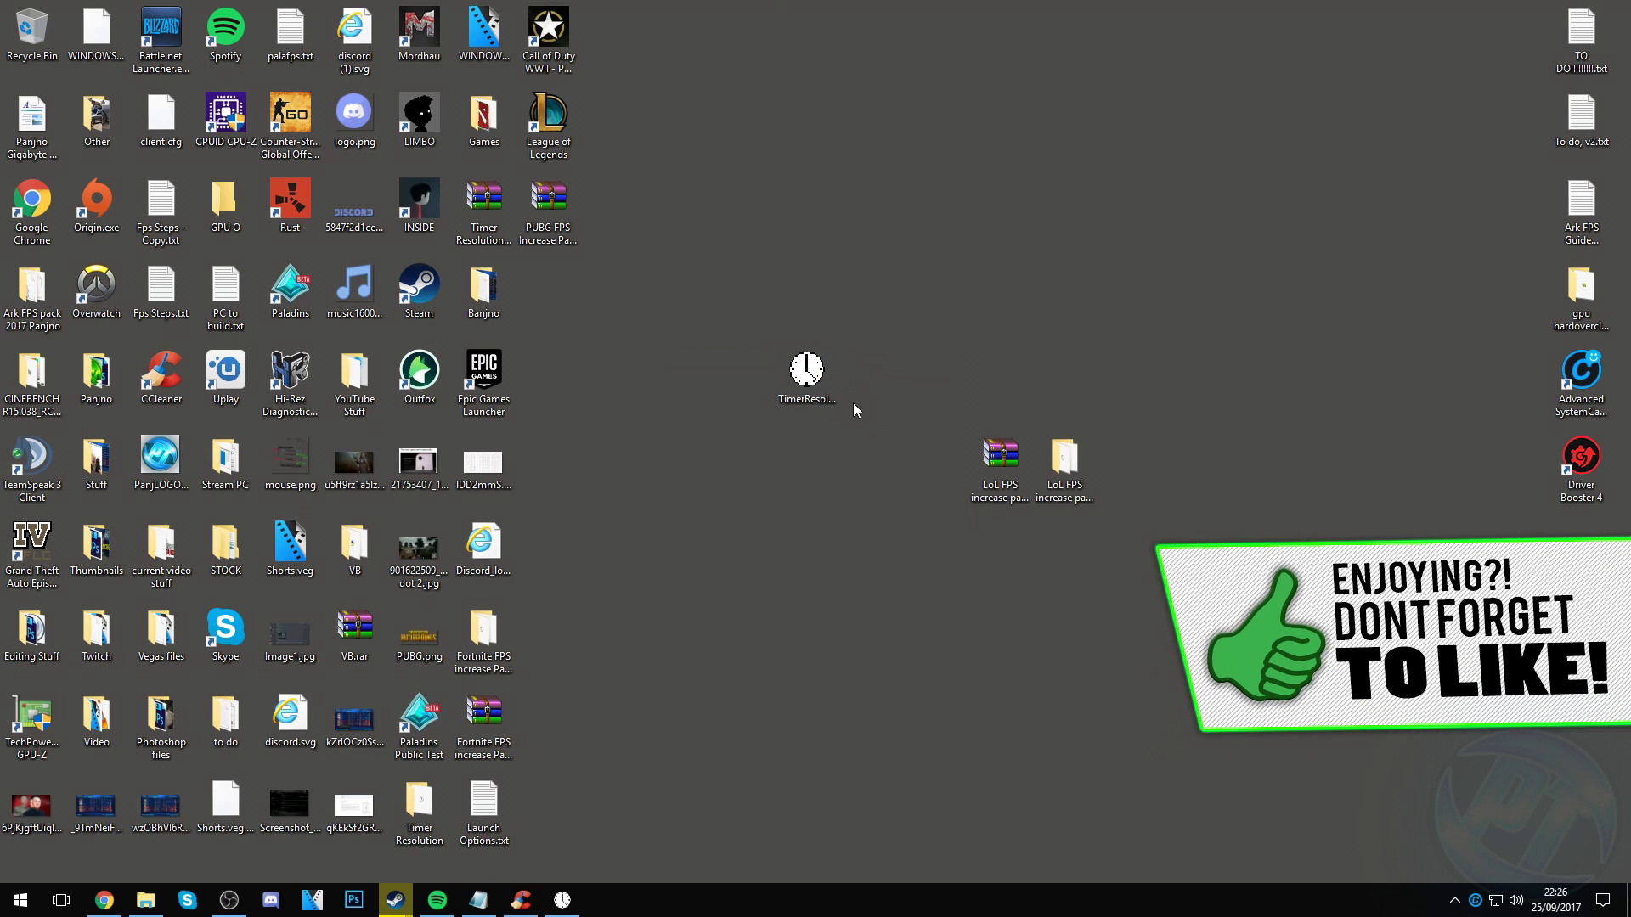
pyautogui.click(564, 901)
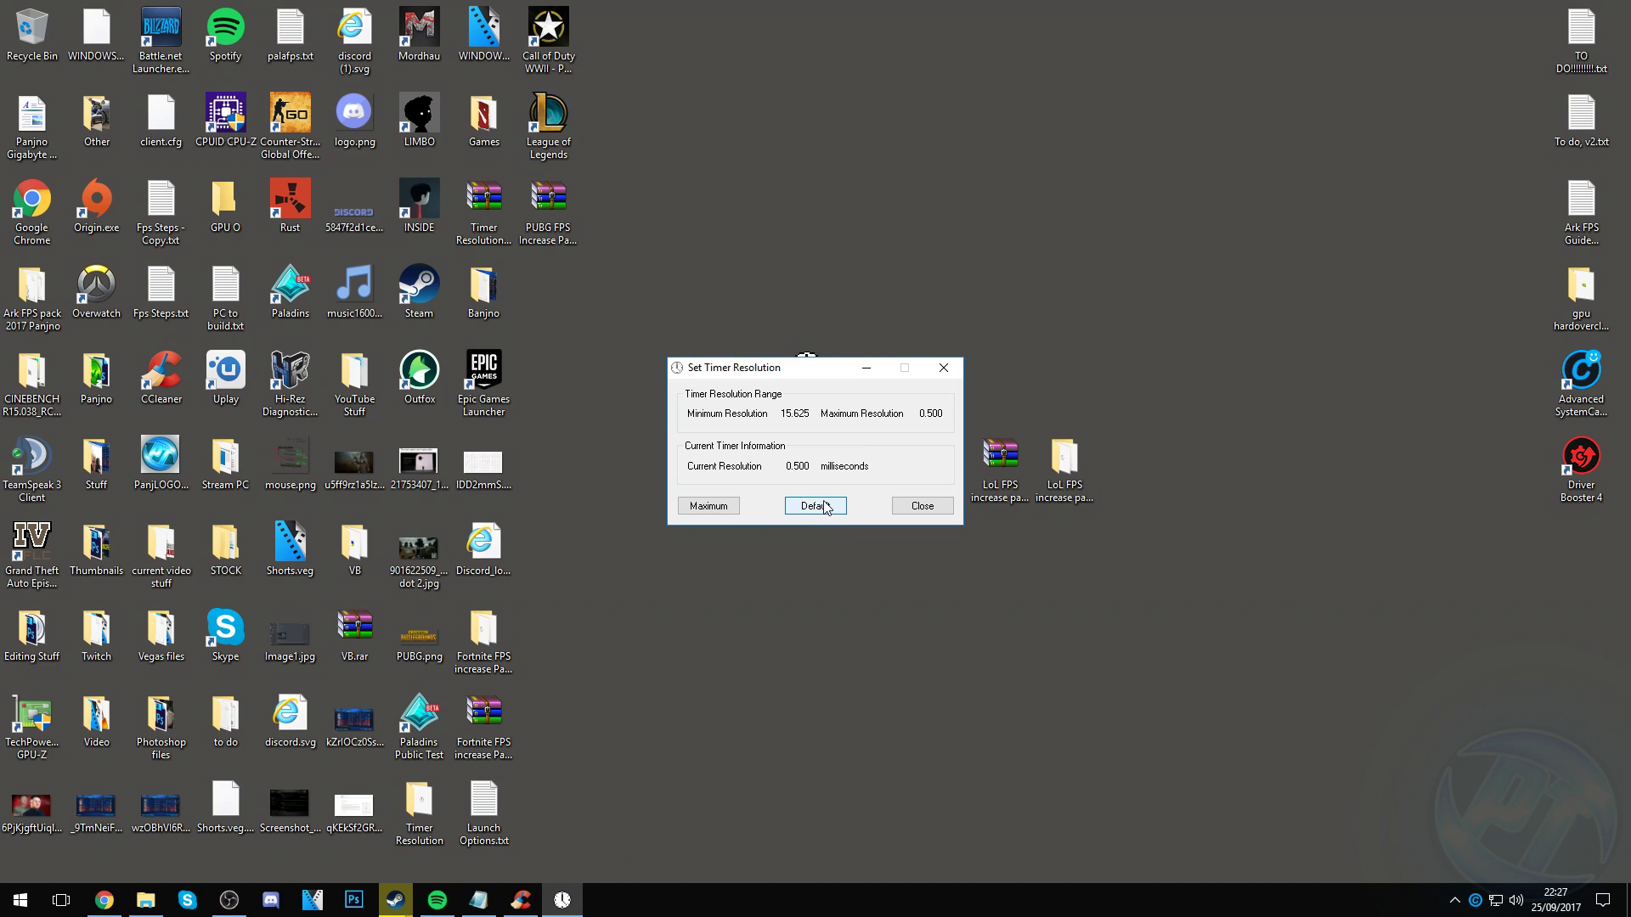
pyautogui.click(943, 369)
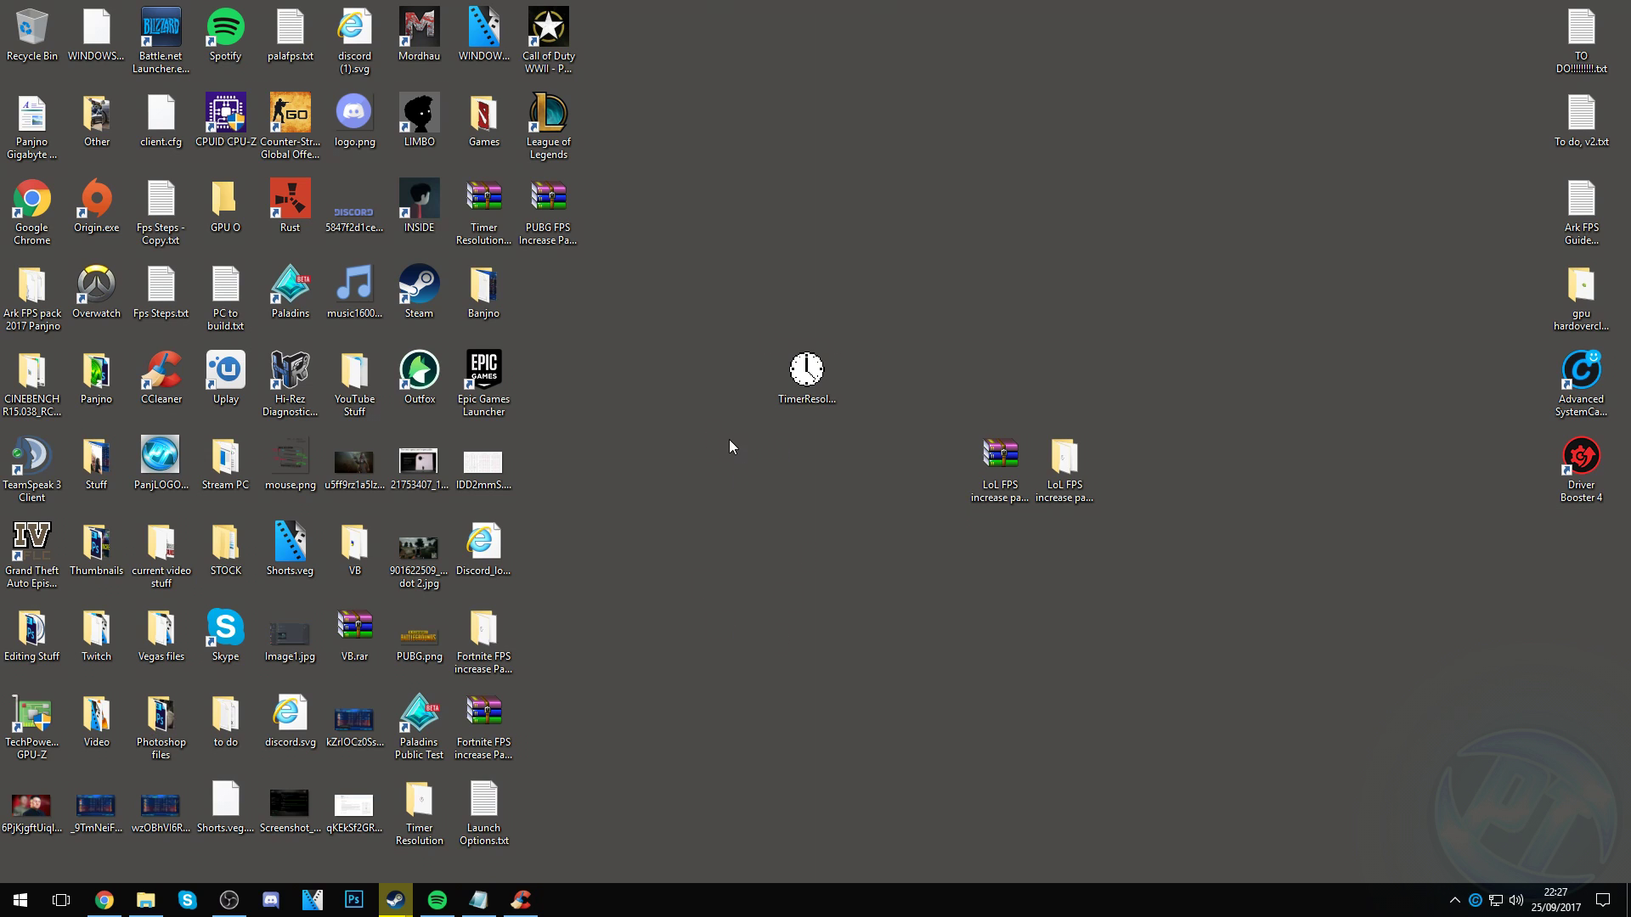
pyautogui.doubleClick(805, 369)
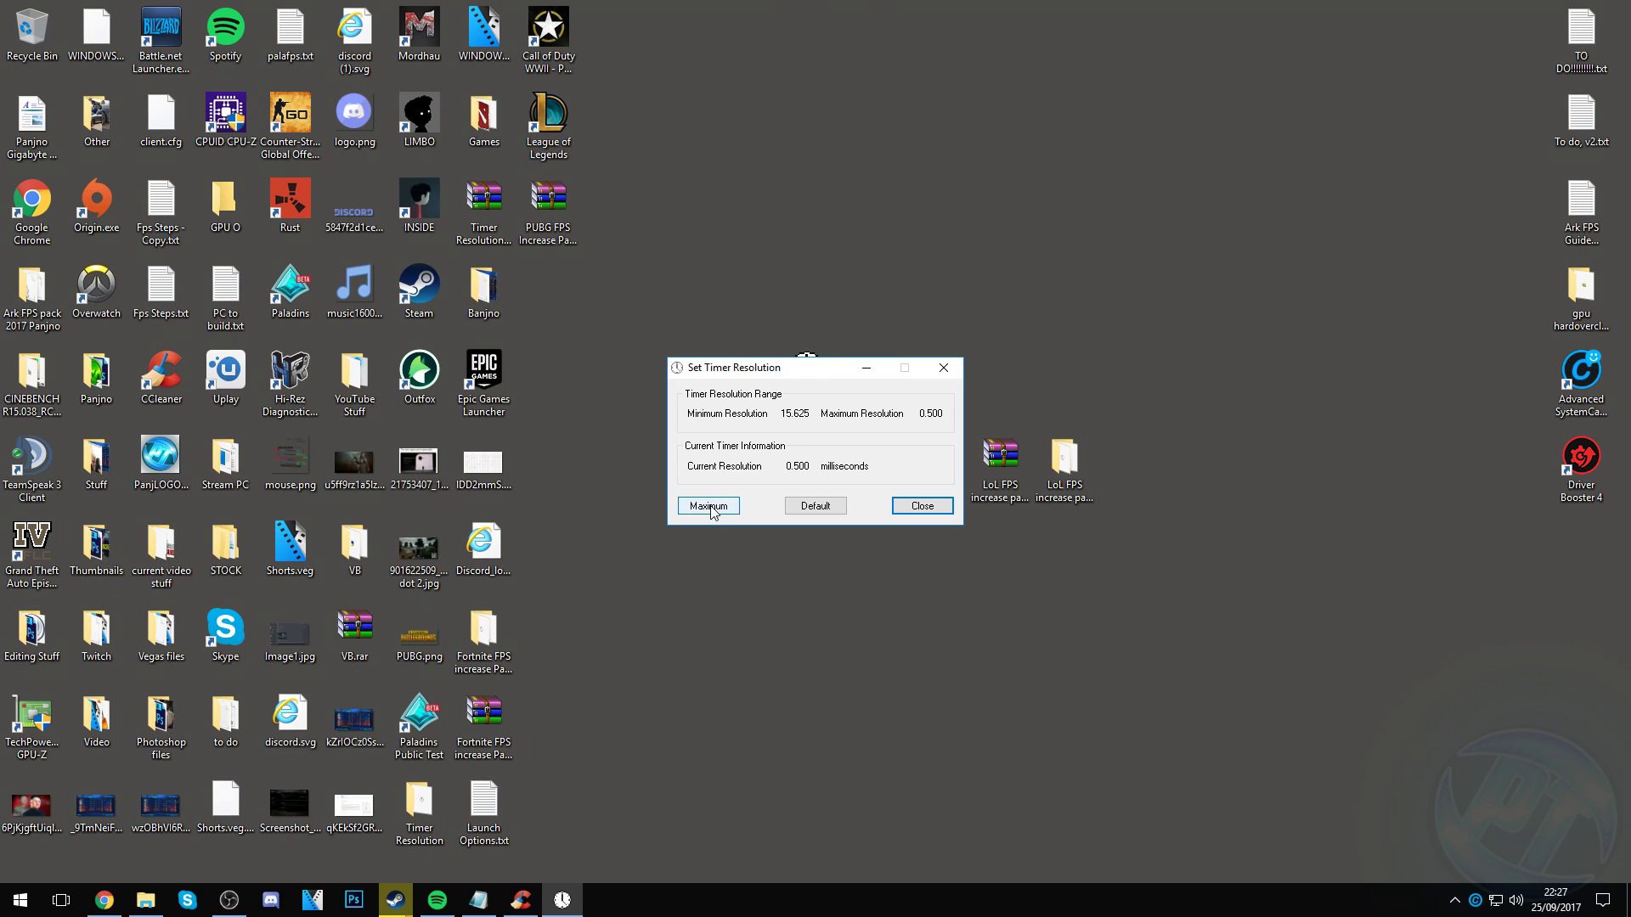
pyautogui.press('Escape')
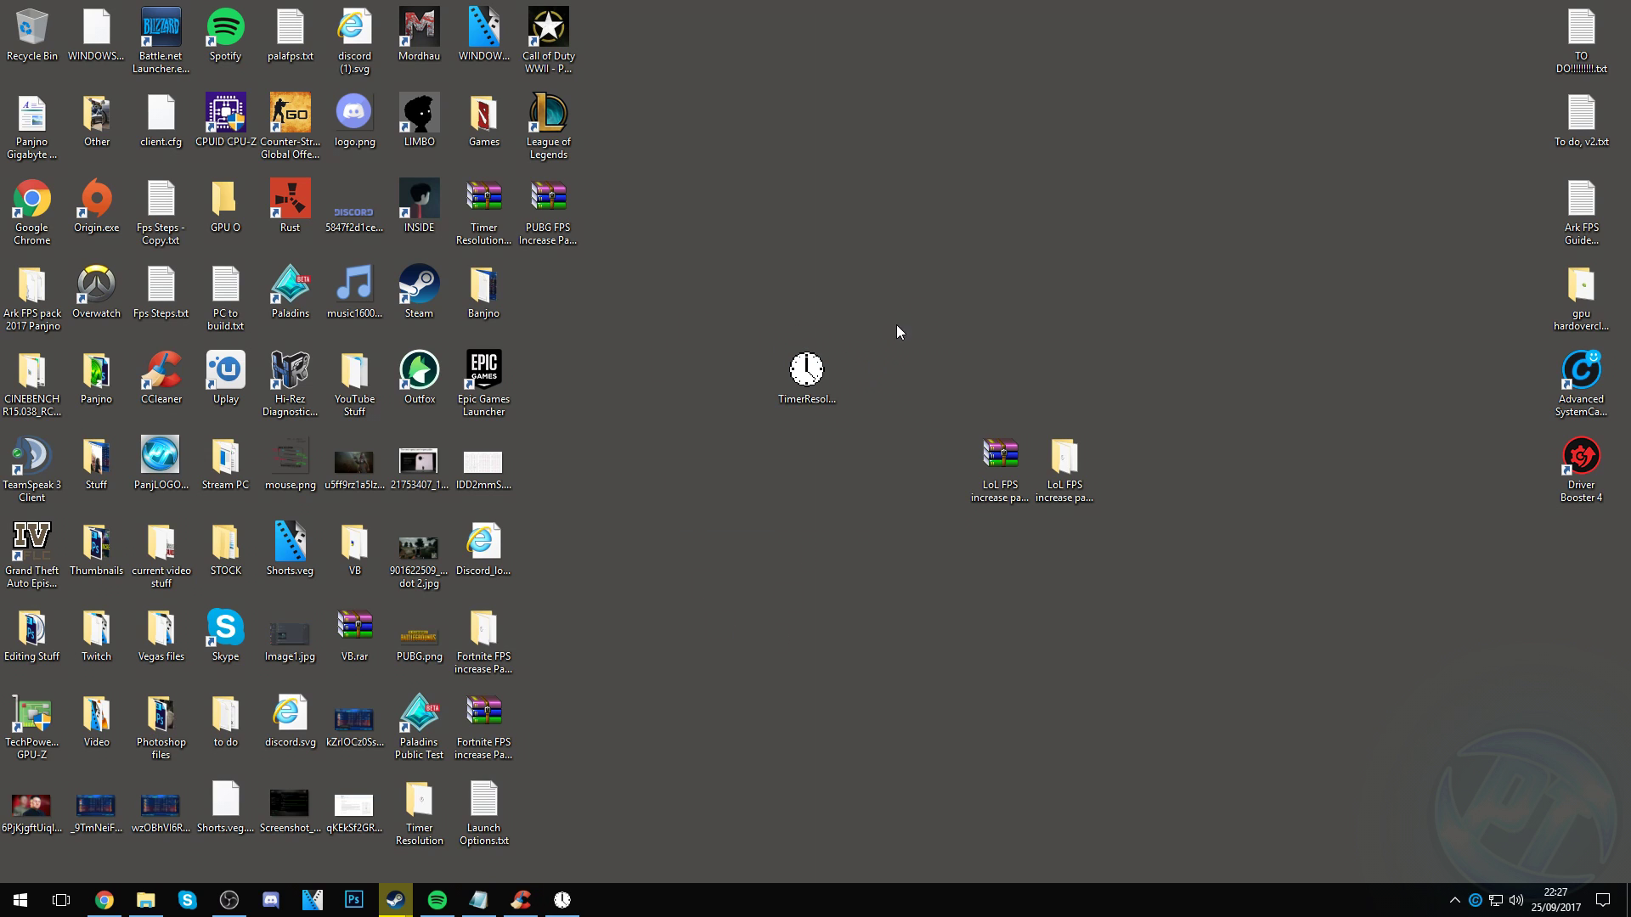
# - Launch Advanced SystemCare from the desktop, turn on Turbo Boost and run Deep Optimization, leaving the program minimized
pyautogui.doubleClick(1580, 374)
pyautogui.click(538, 231)
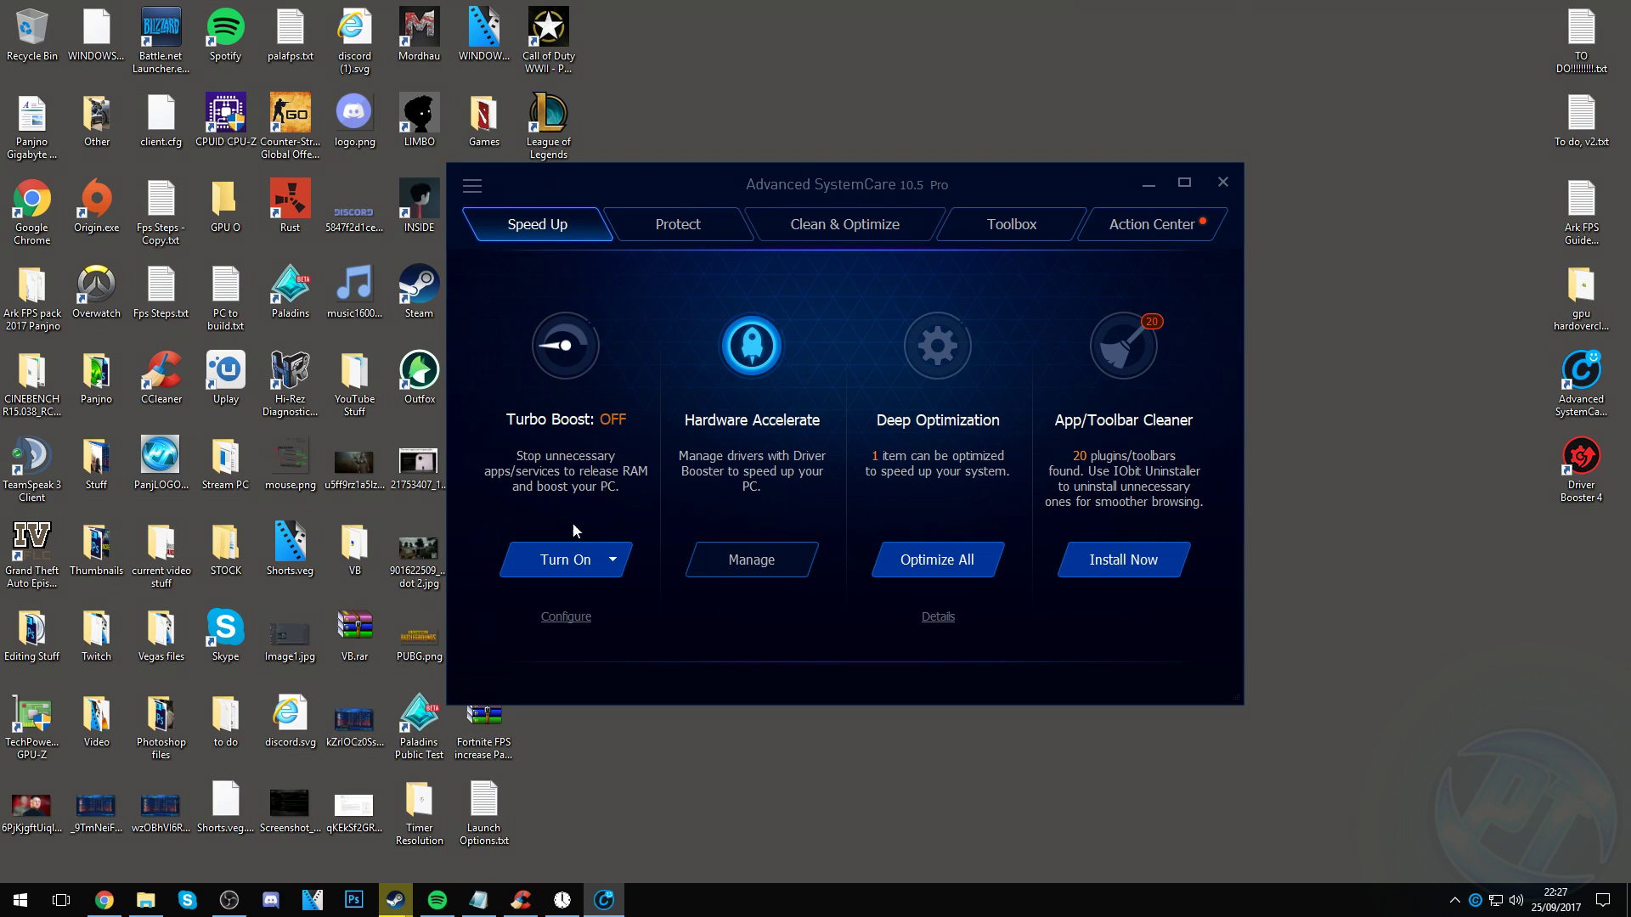
pyautogui.click(584, 562)
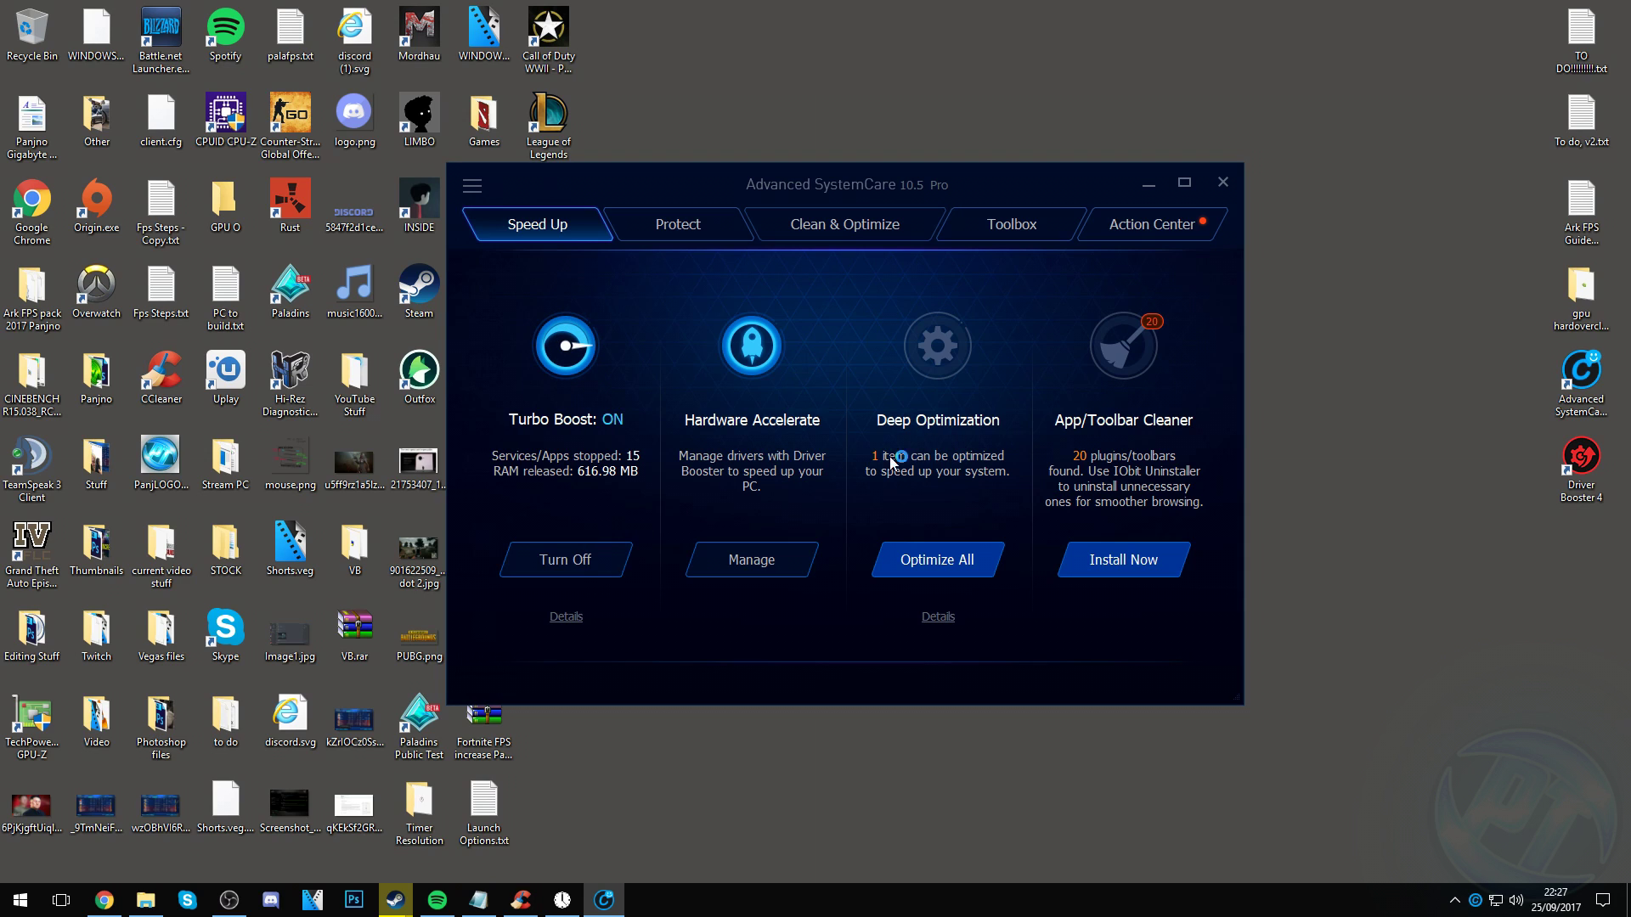
pyautogui.click(943, 563)
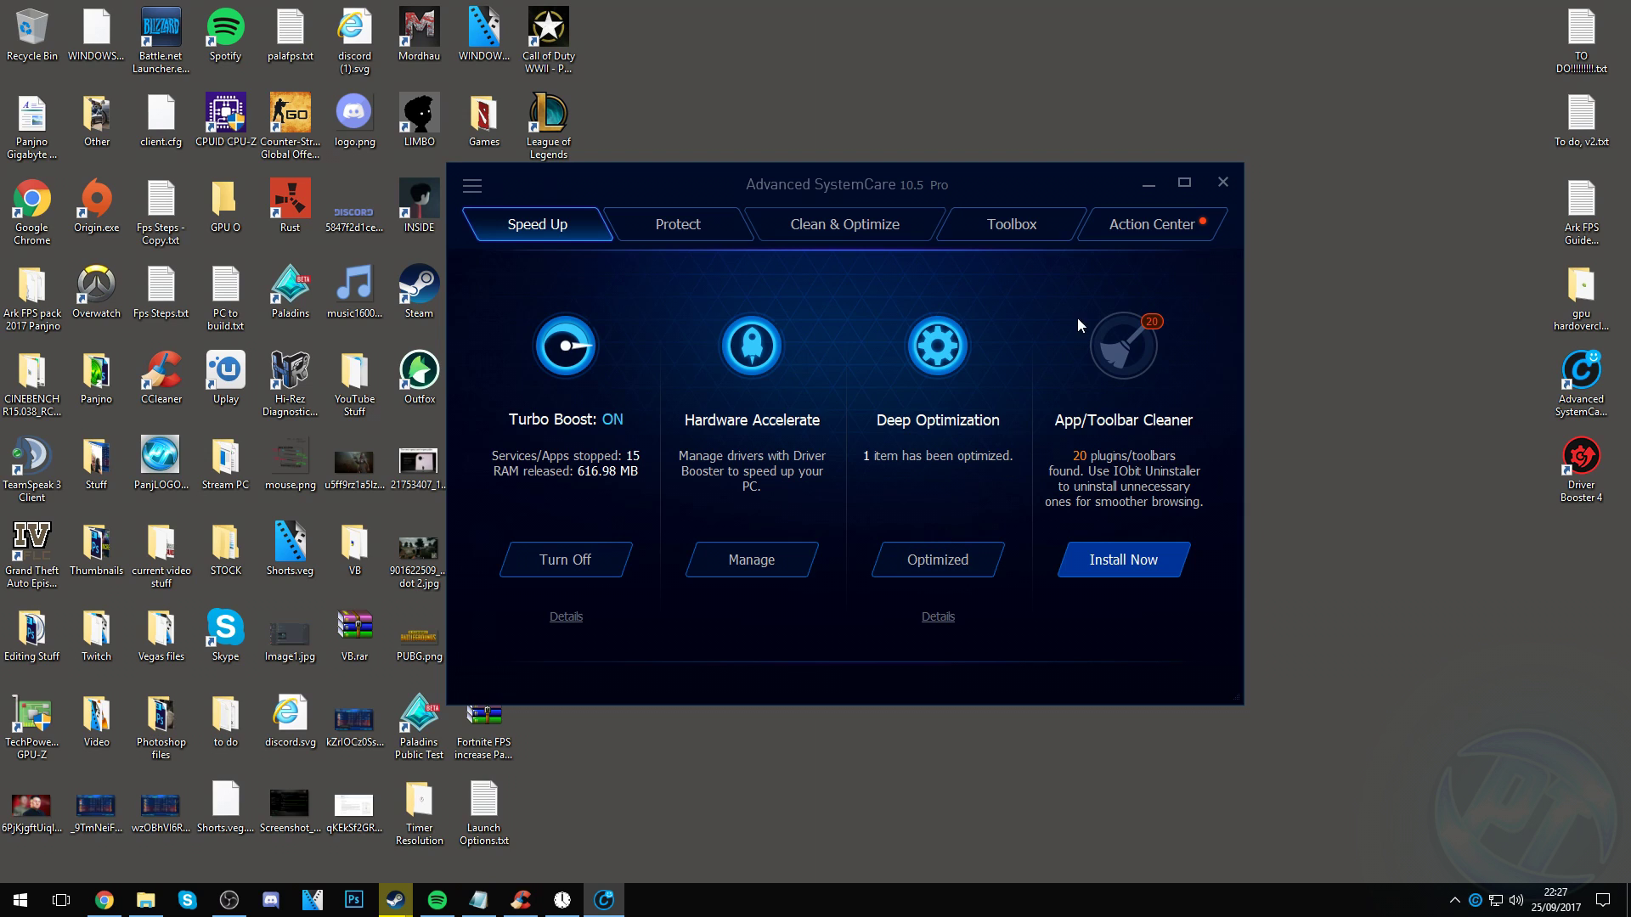
pyautogui.click(1146, 187)
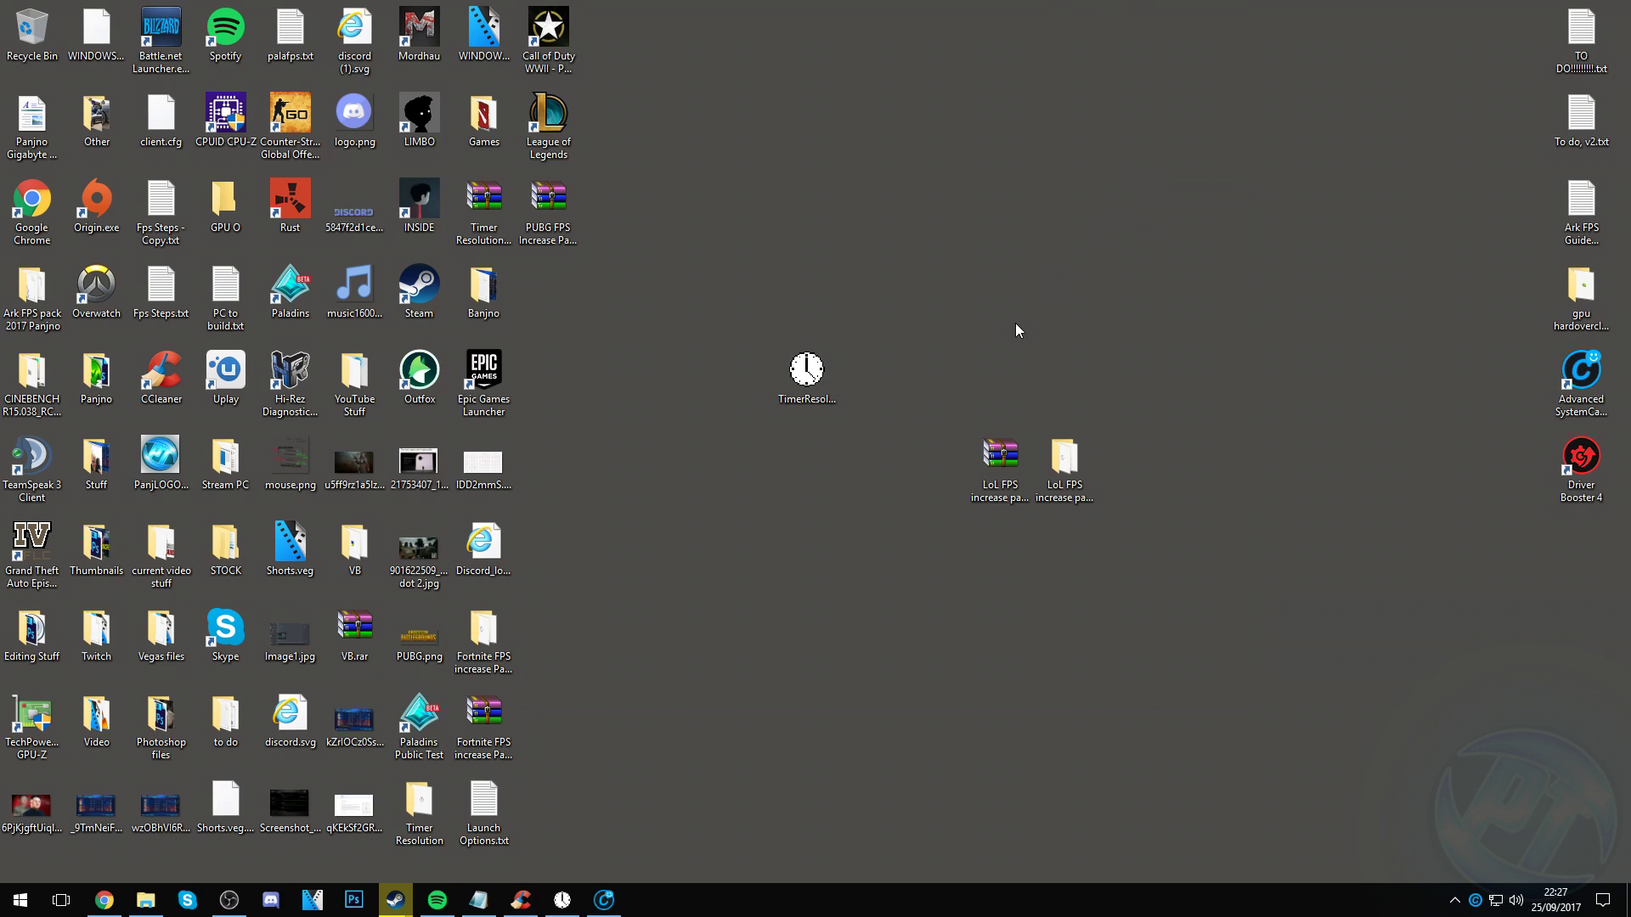
# - Close the Advanced SystemCare and CCleaner programs still running in the background
pyautogui.rightClick(616, 903)
pyautogui.click(655, 866)
pyautogui.rightClick(528, 907)
pyautogui.click(501, 871)
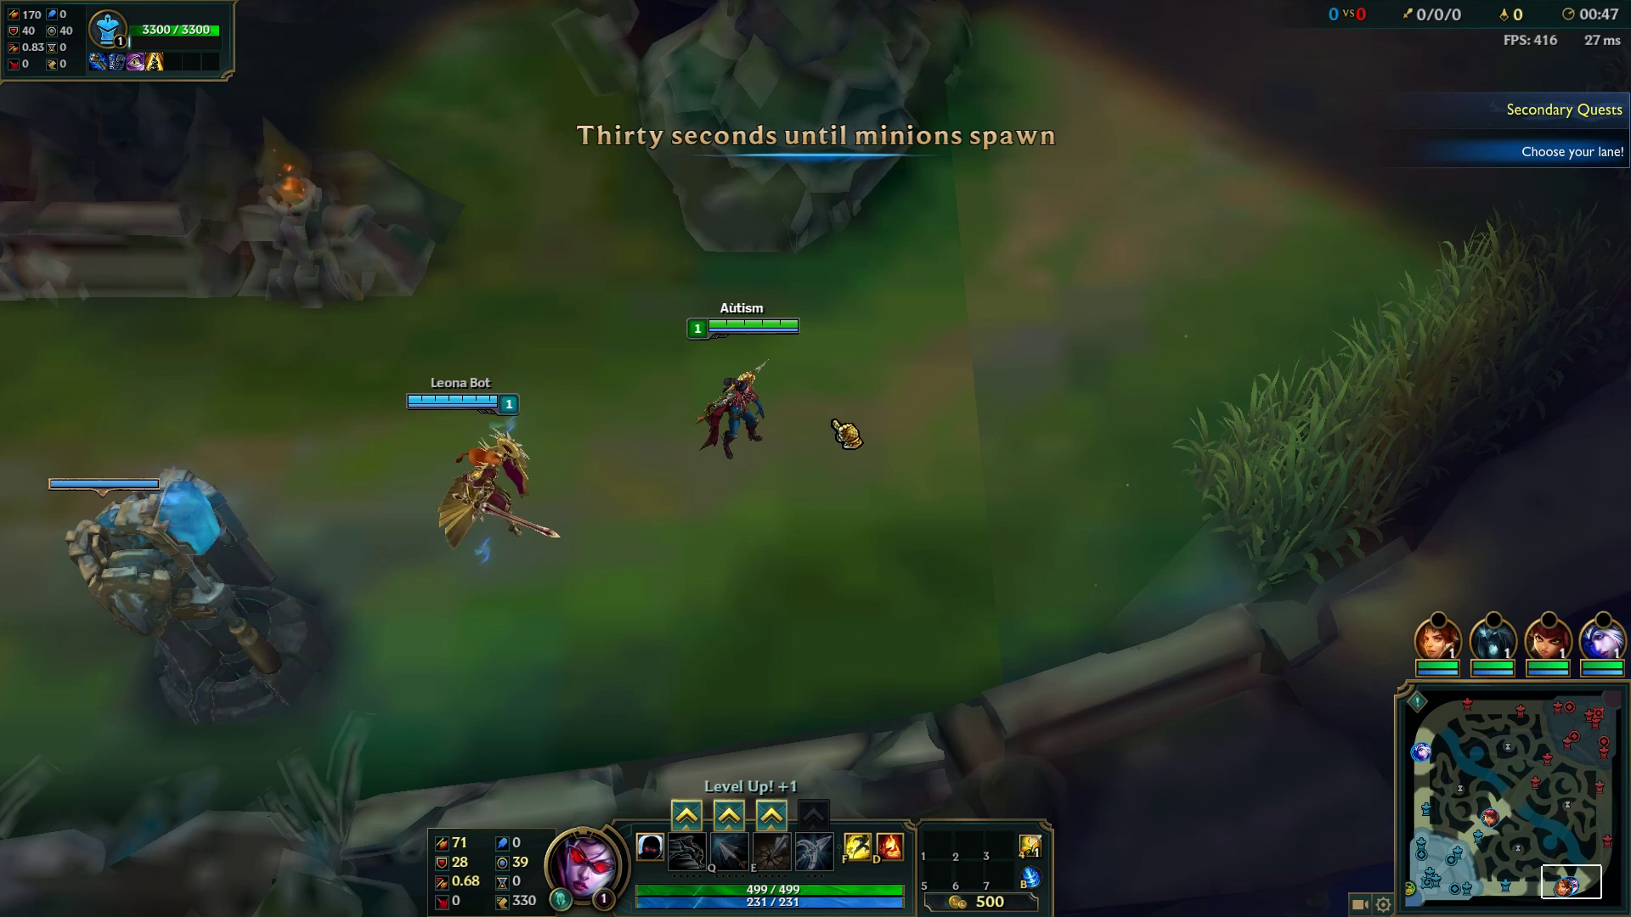
# - Switch to the League of Legends match and set Environment Quality to Very Low in its video options
pyautogui.press('Escape')
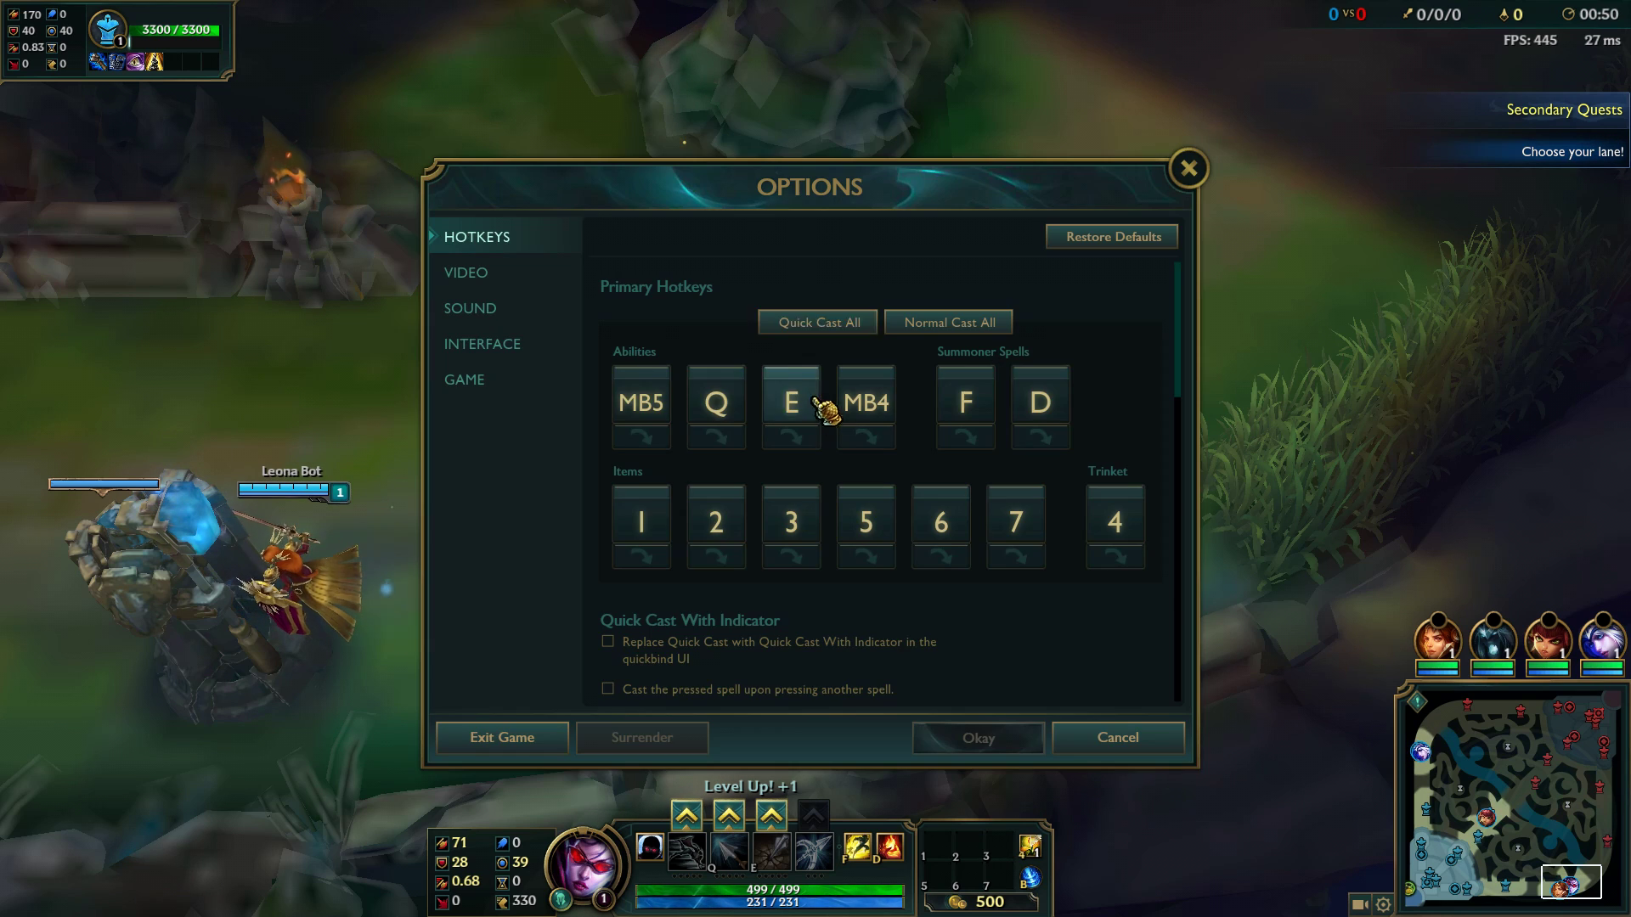
pyautogui.click(506, 276)
pyautogui.scroll(-5, 863, 474)
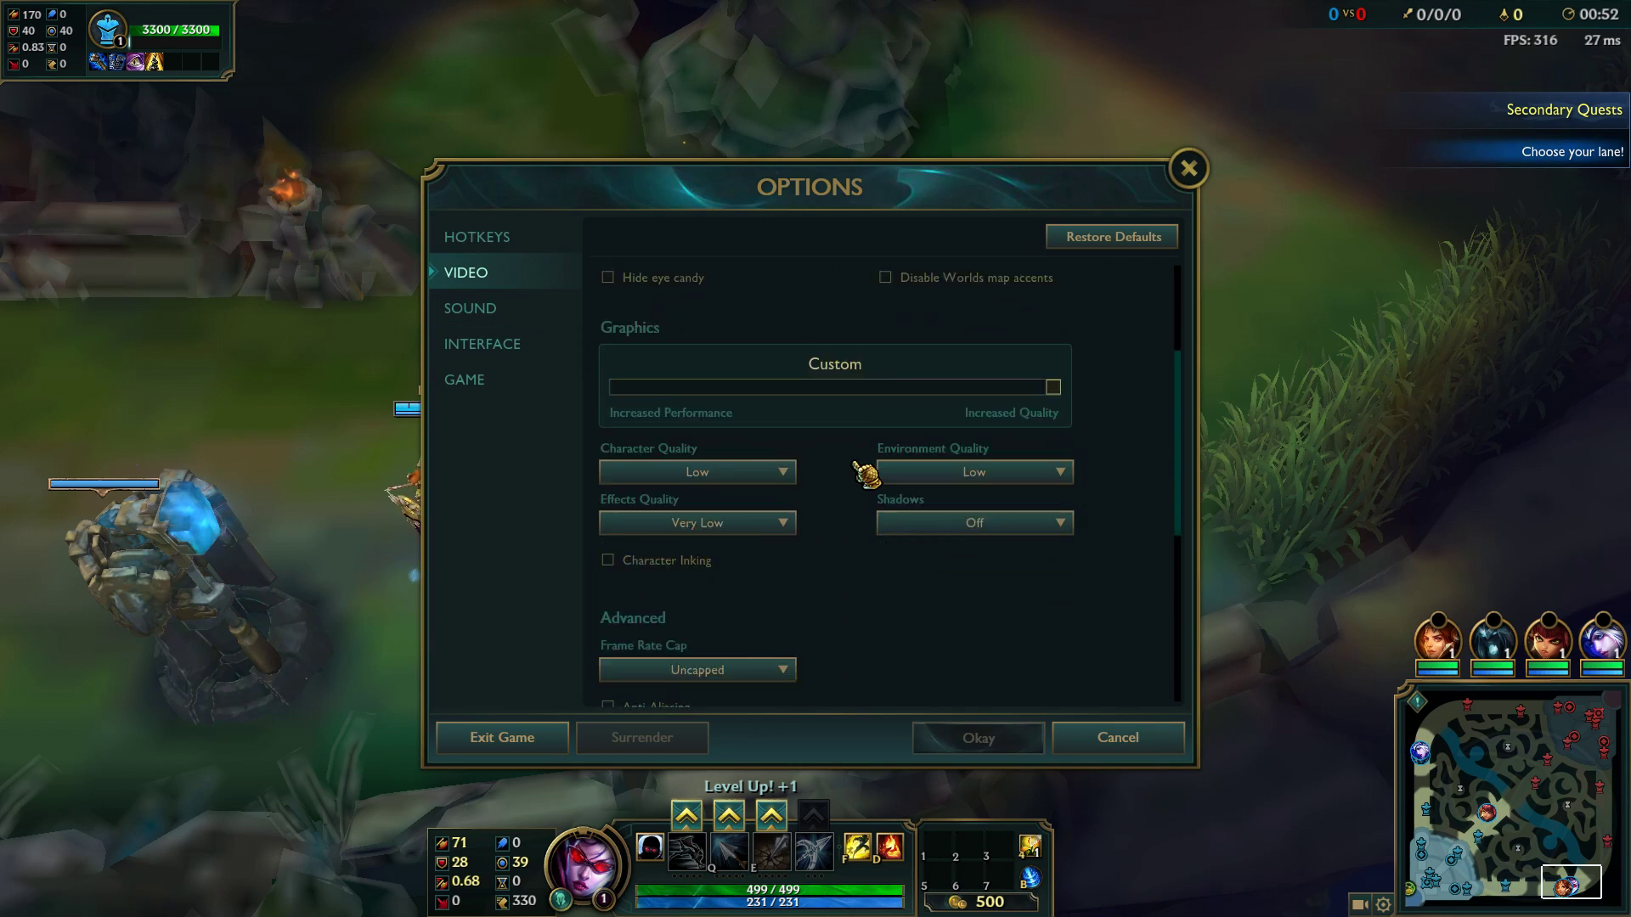
pyautogui.scroll(3, 849, 433)
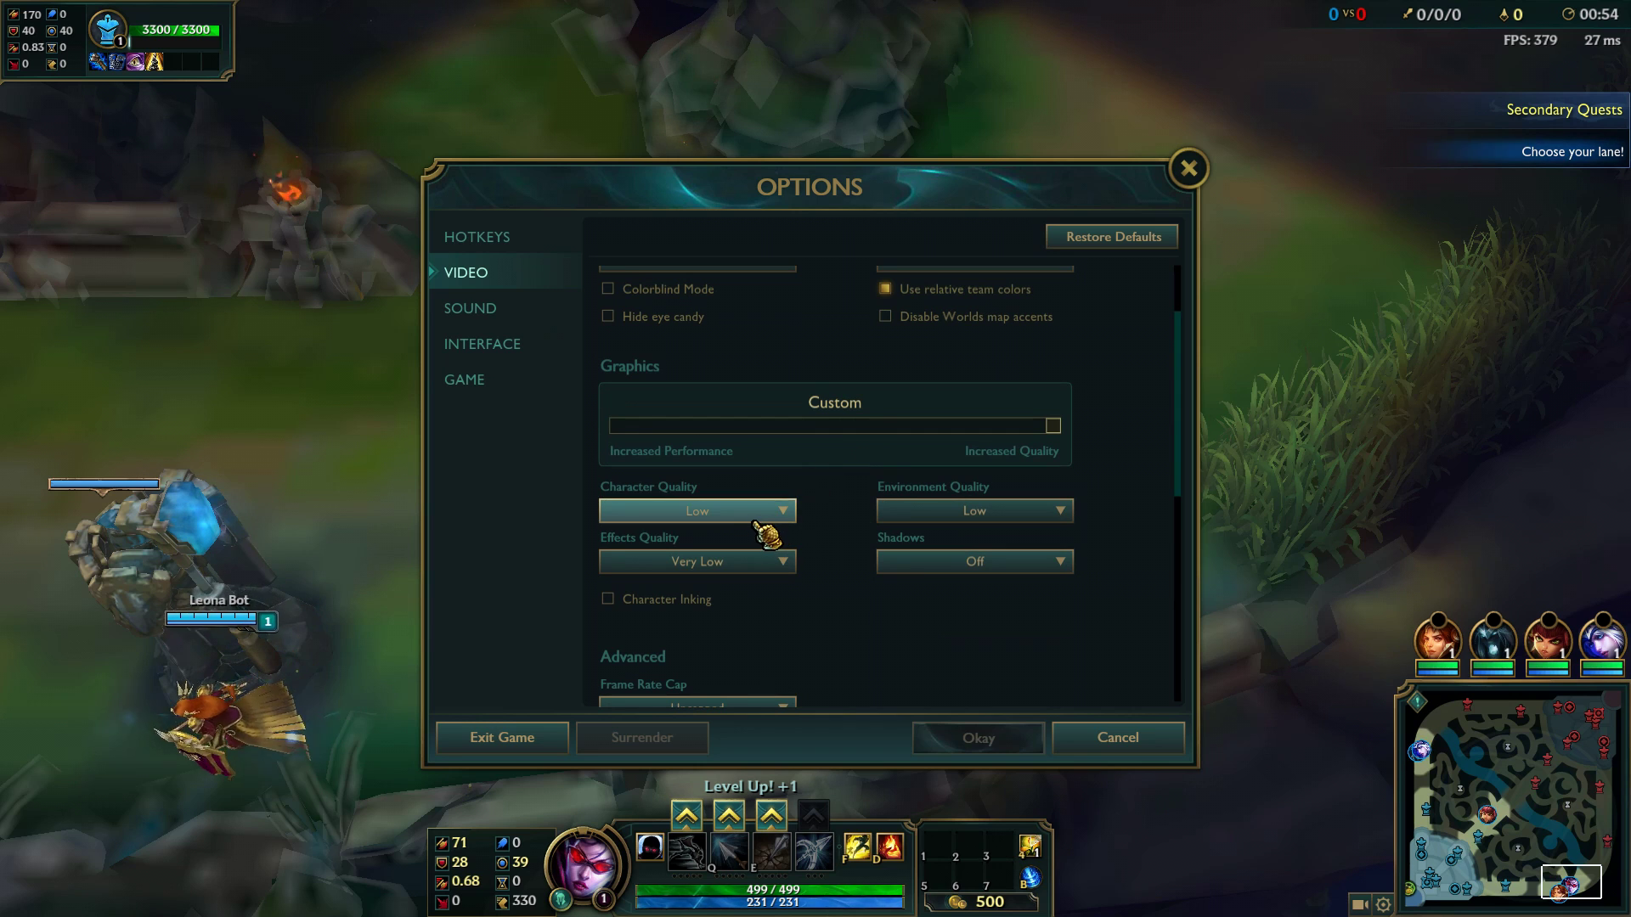
pyautogui.click(728, 565)
pyautogui.click(746, 566)
pyautogui.click(960, 510)
pyautogui.click(968, 537)
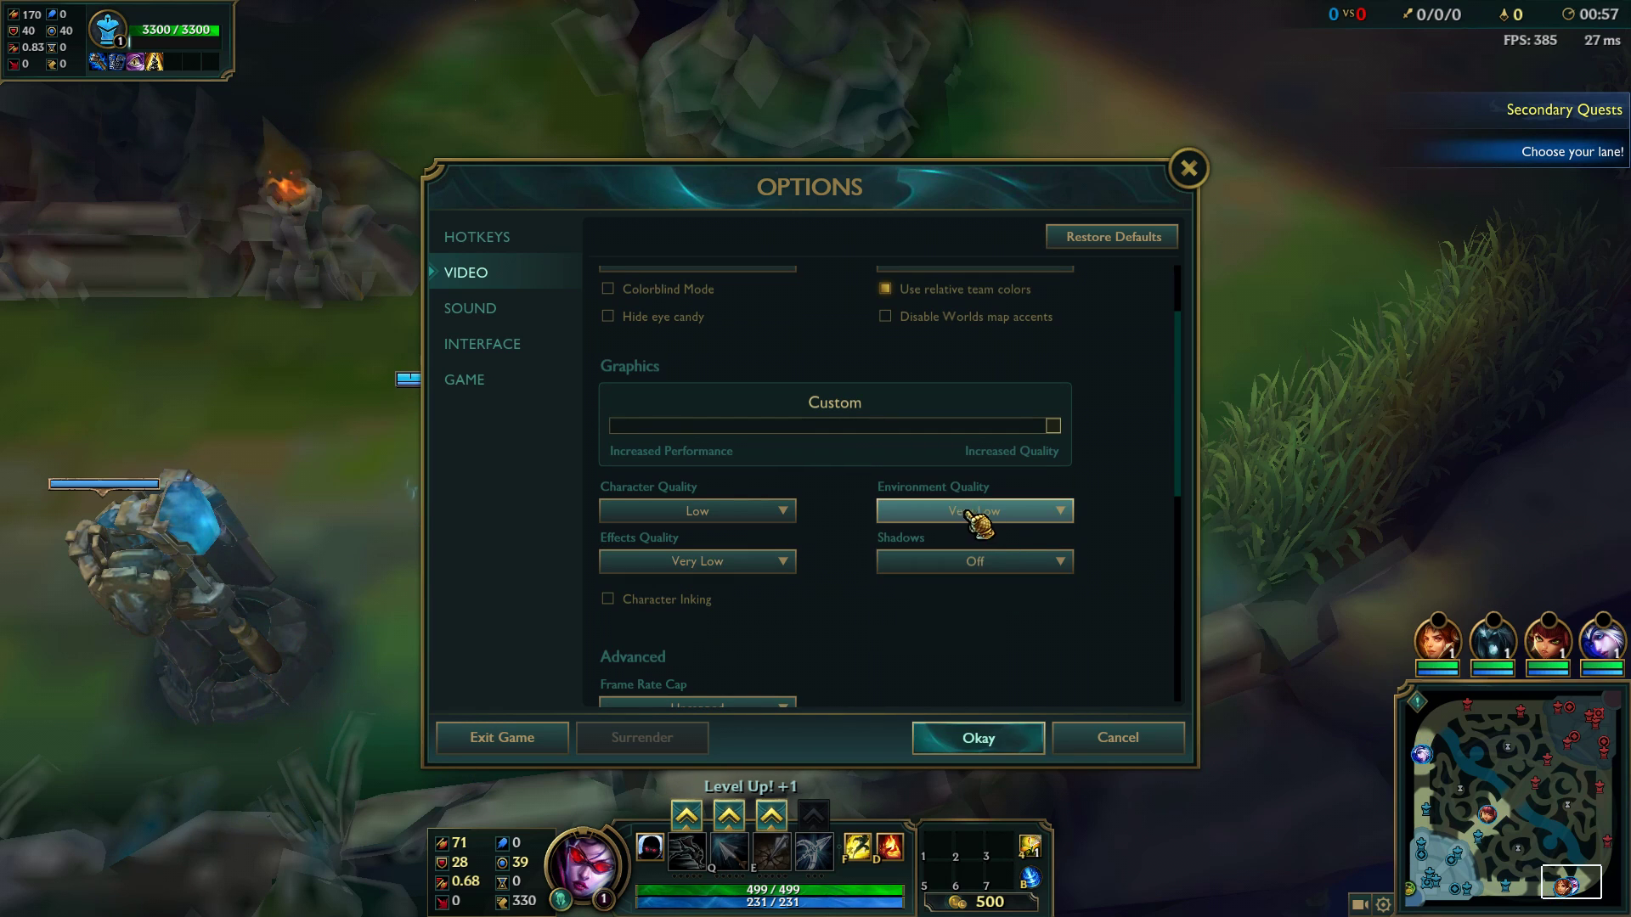
# - Set Character Quality to Medium and accept the video options, returning to the match
pyautogui.click(730, 511)
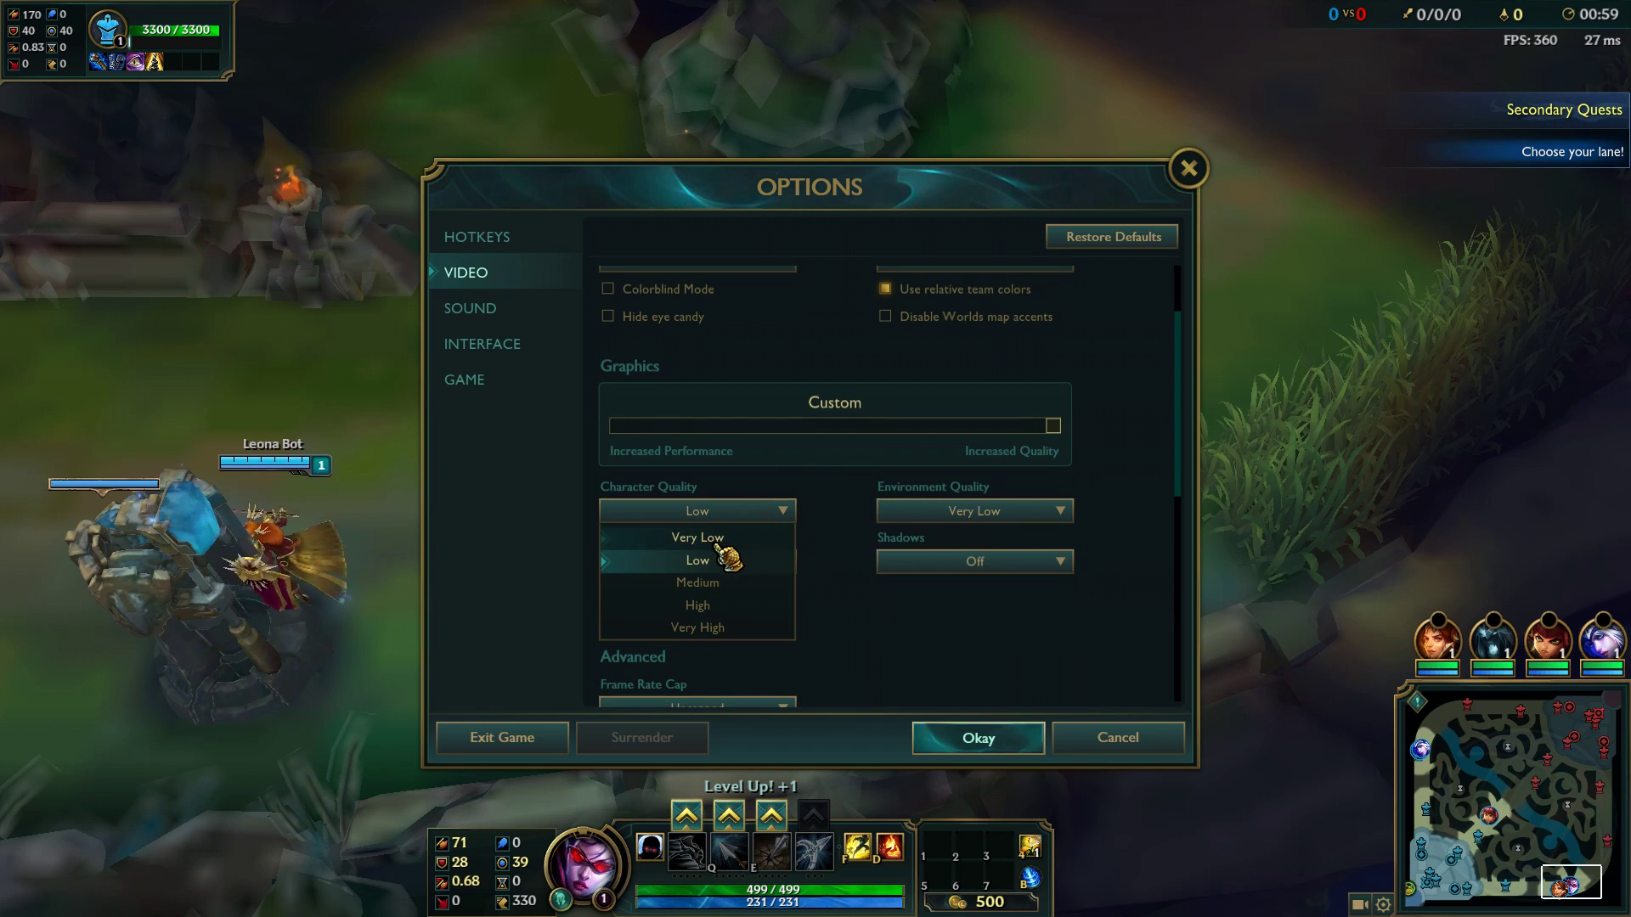
pyautogui.click(701, 582)
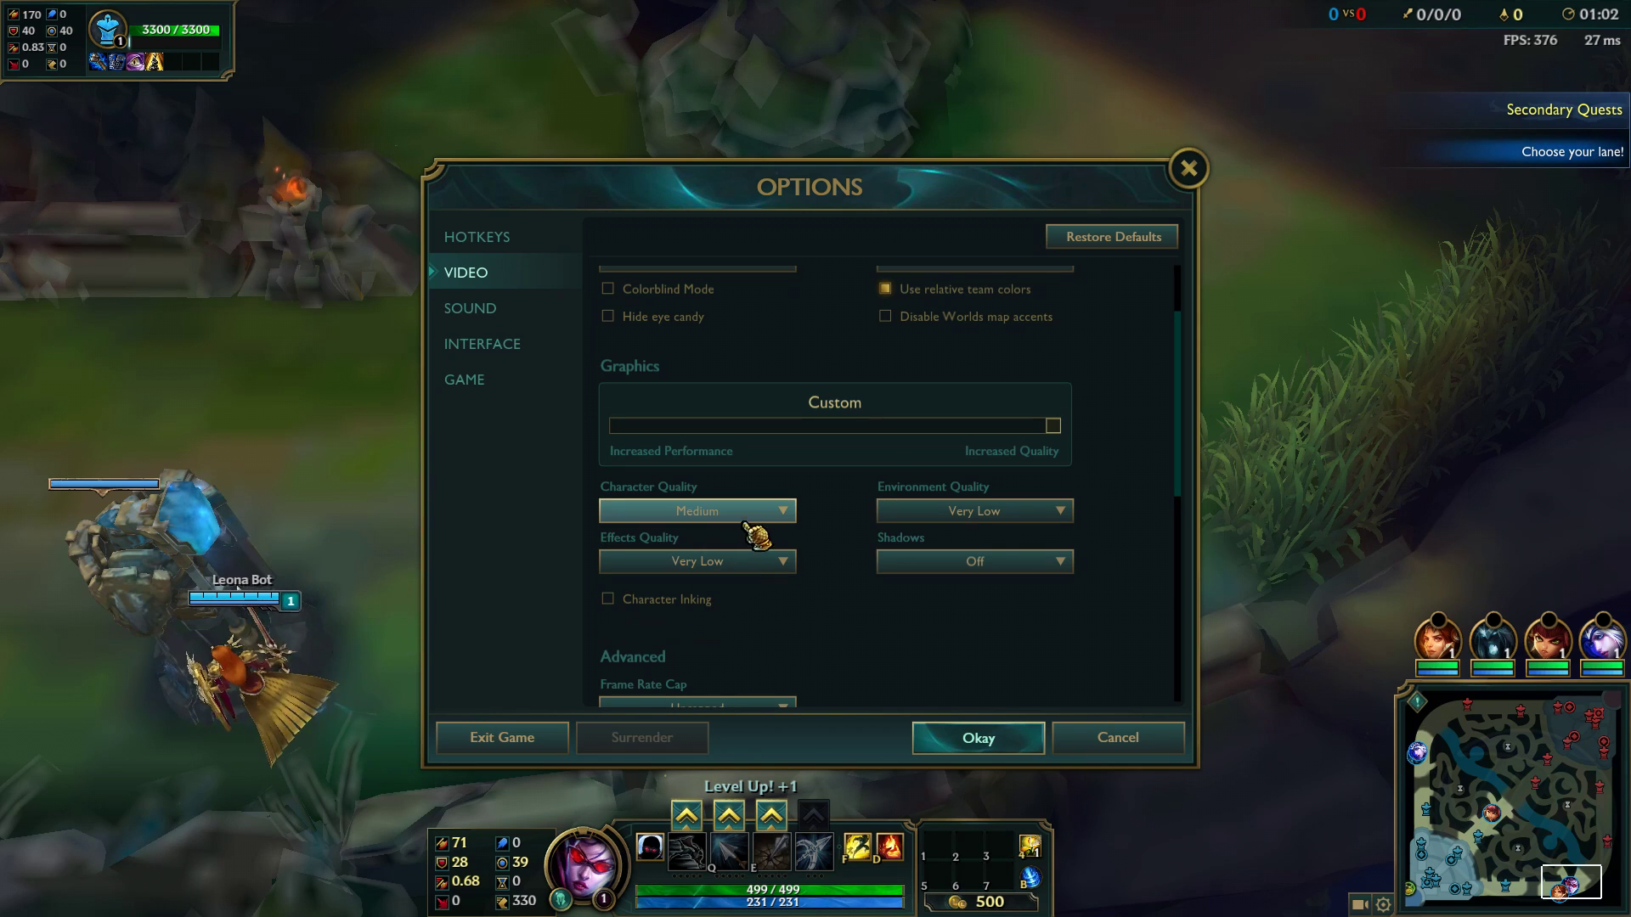
pyautogui.scroll(-3, 836, 513)
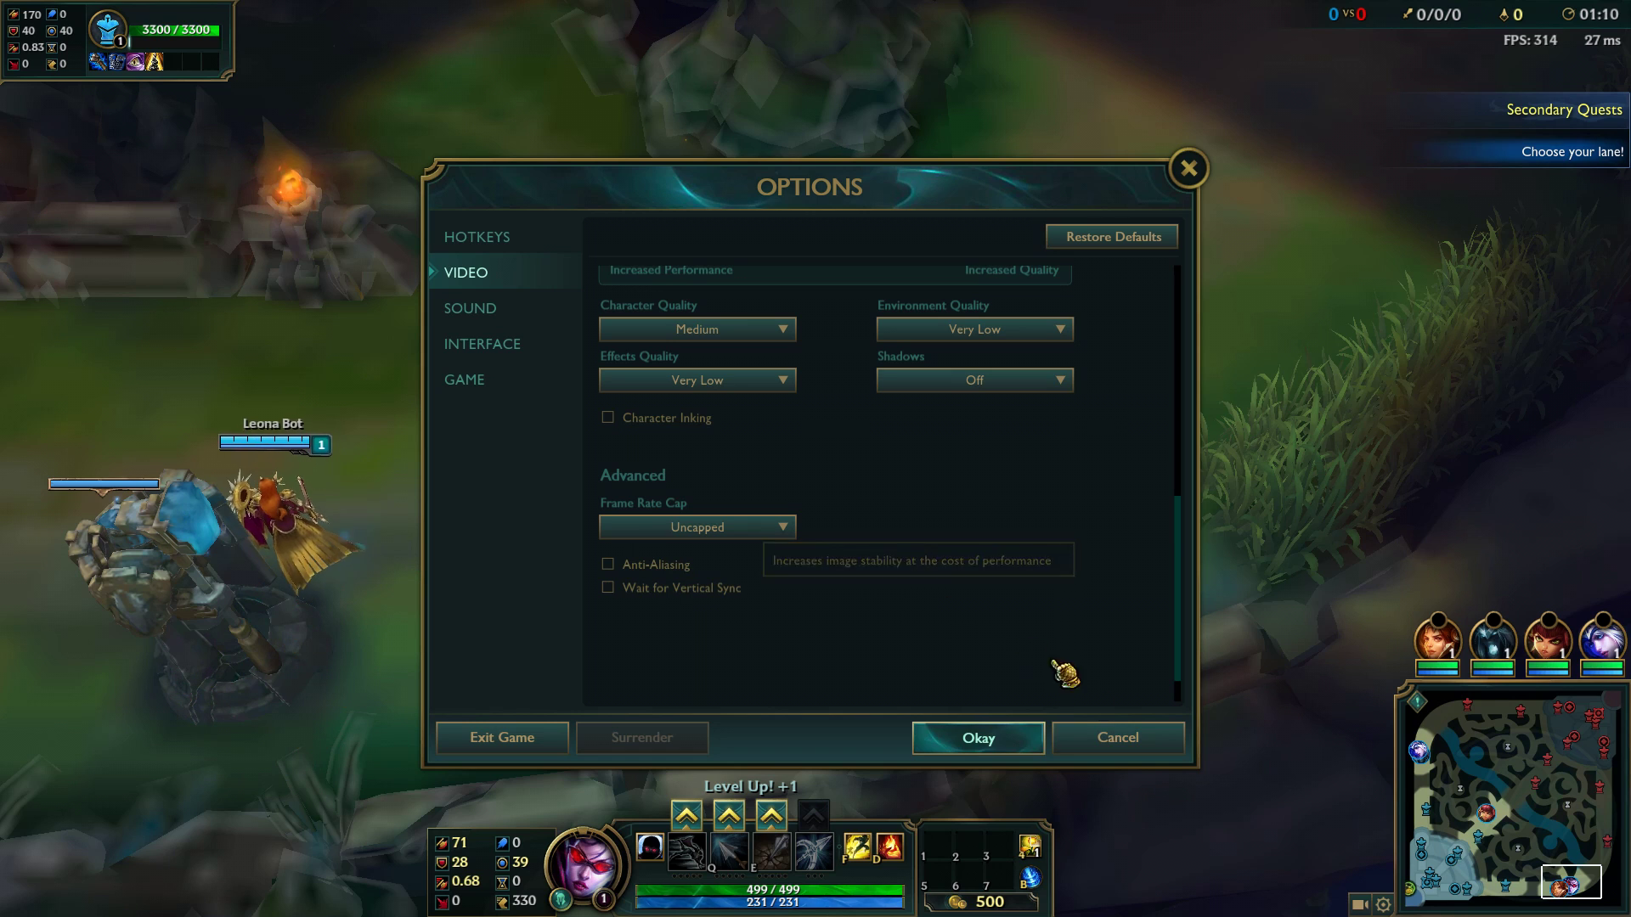
pyautogui.click(986, 739)
pyautogui.press('Escape')
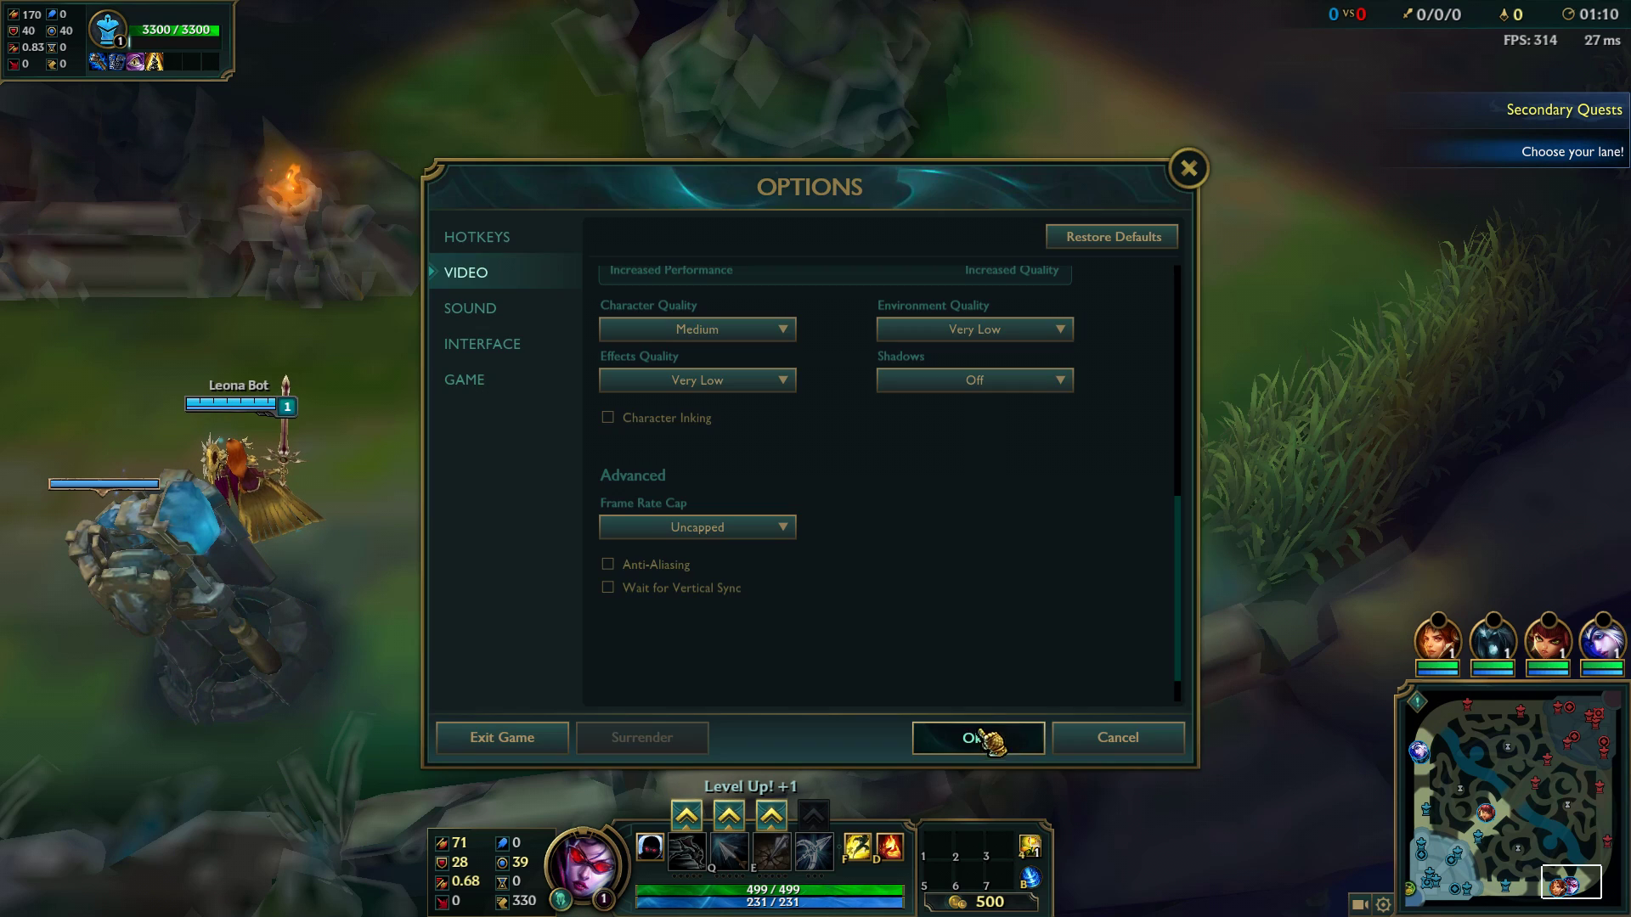
pyautogui.press('Escape')
# - Move the champion around the lane near the allied turret and level up its first ability
pyautogui.rightClick(571, 527)
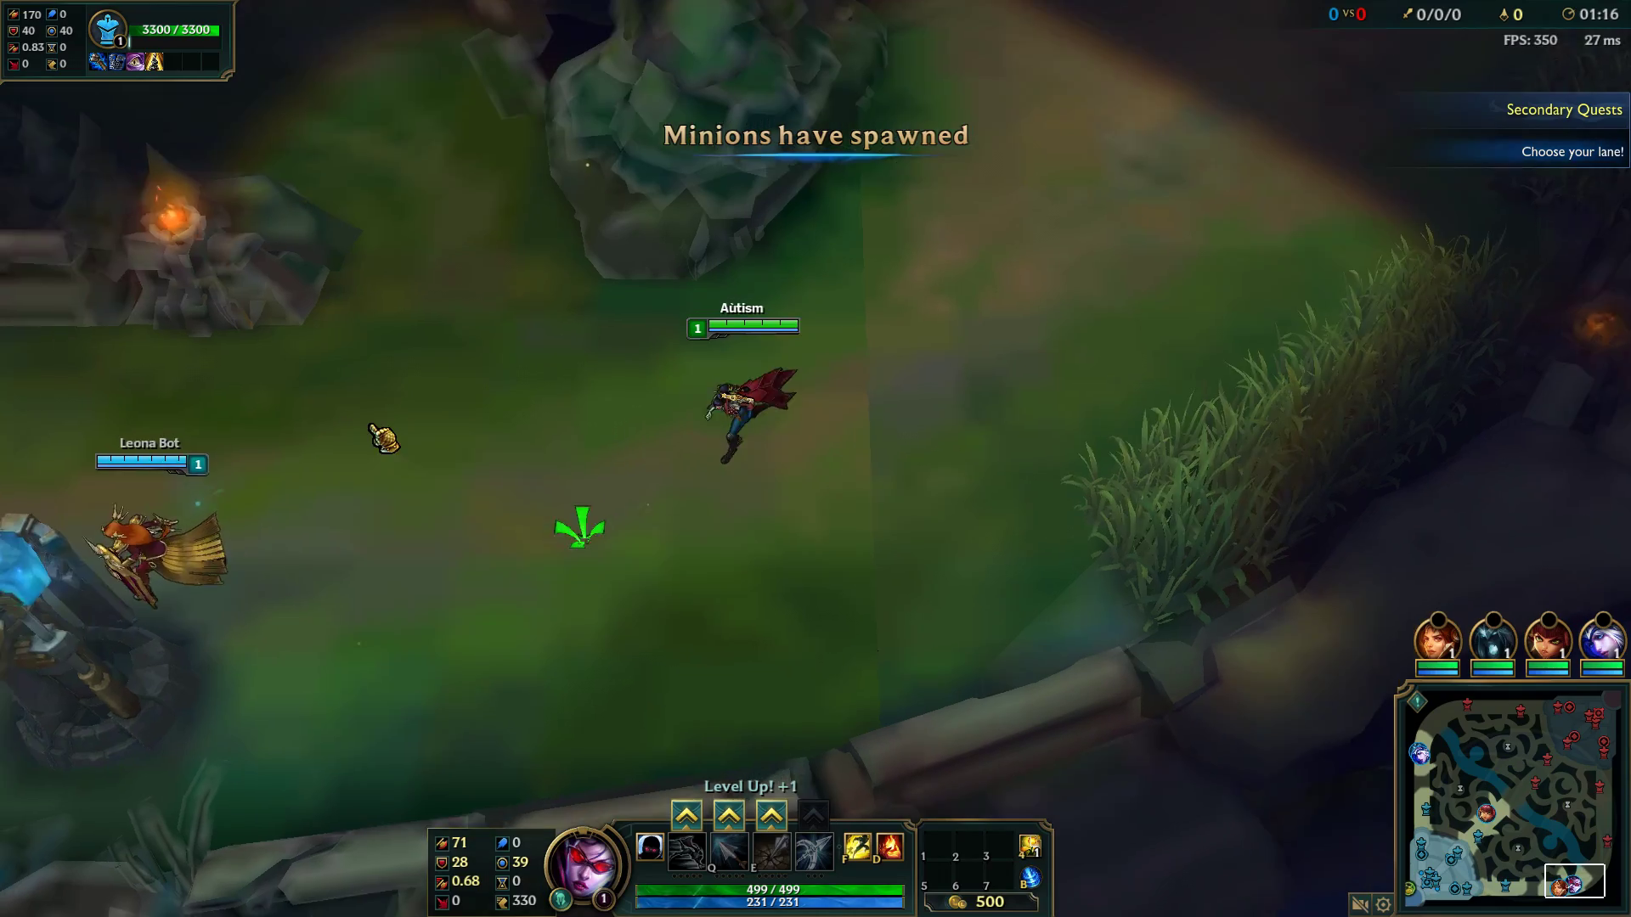
pyautogui.rightClick(386, 408)
pyautogui.rightClick(678, 291)
pyautogui.rightClick(664, 601)
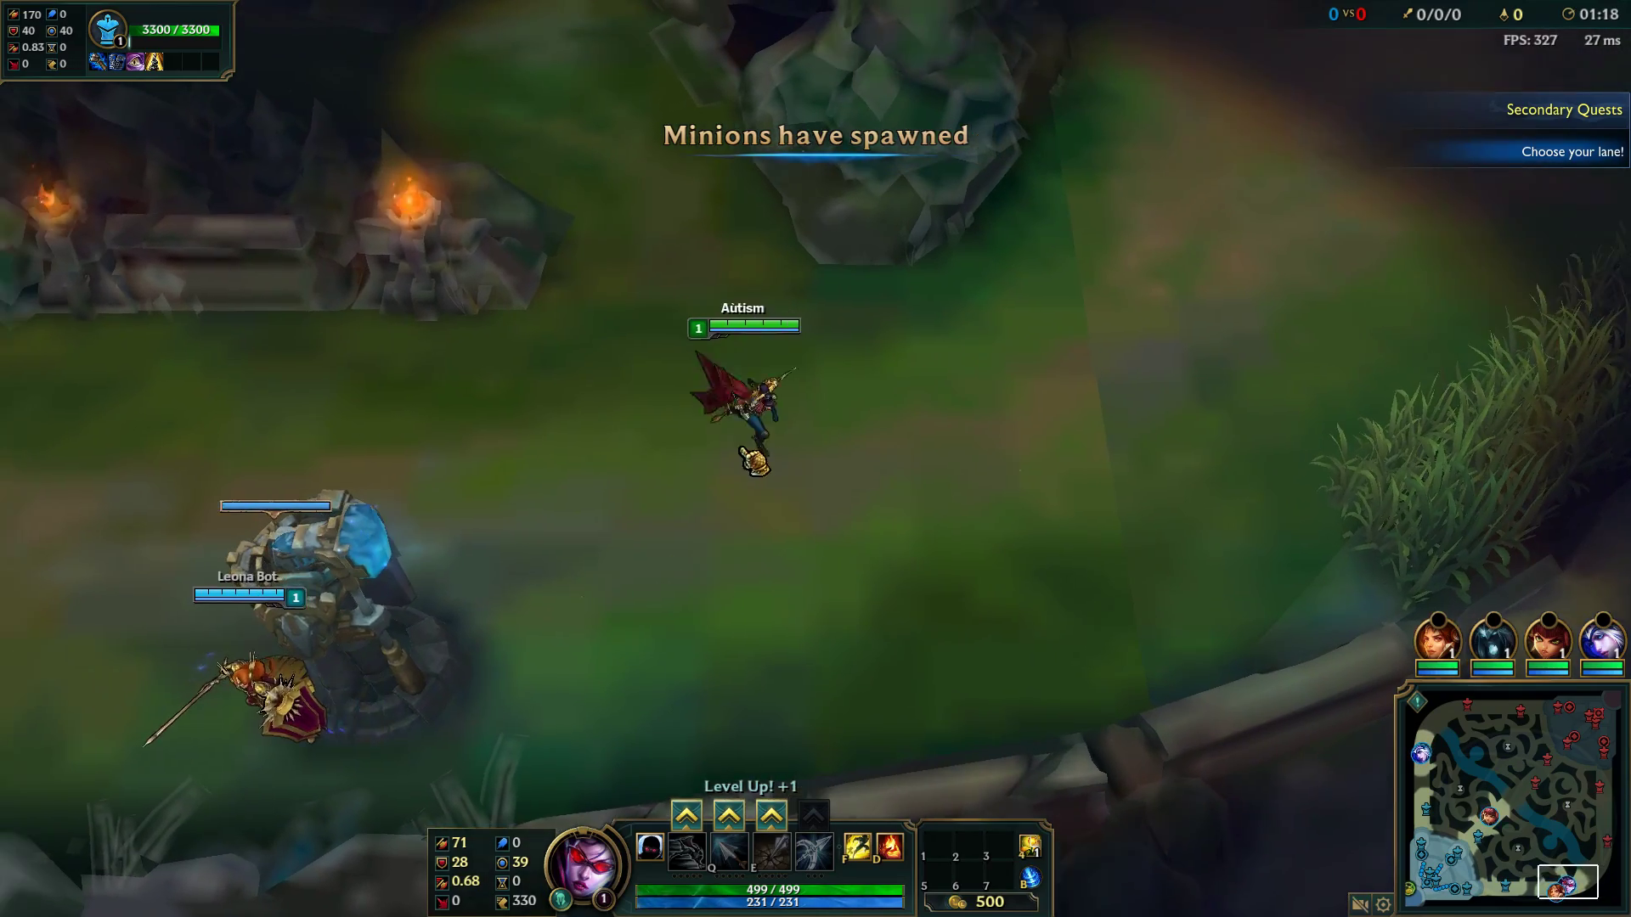
pyautogui.rightClick(777, 403)
pyautogui.rightClick(728, 520)
pyautogui.rightClick(858, 430)
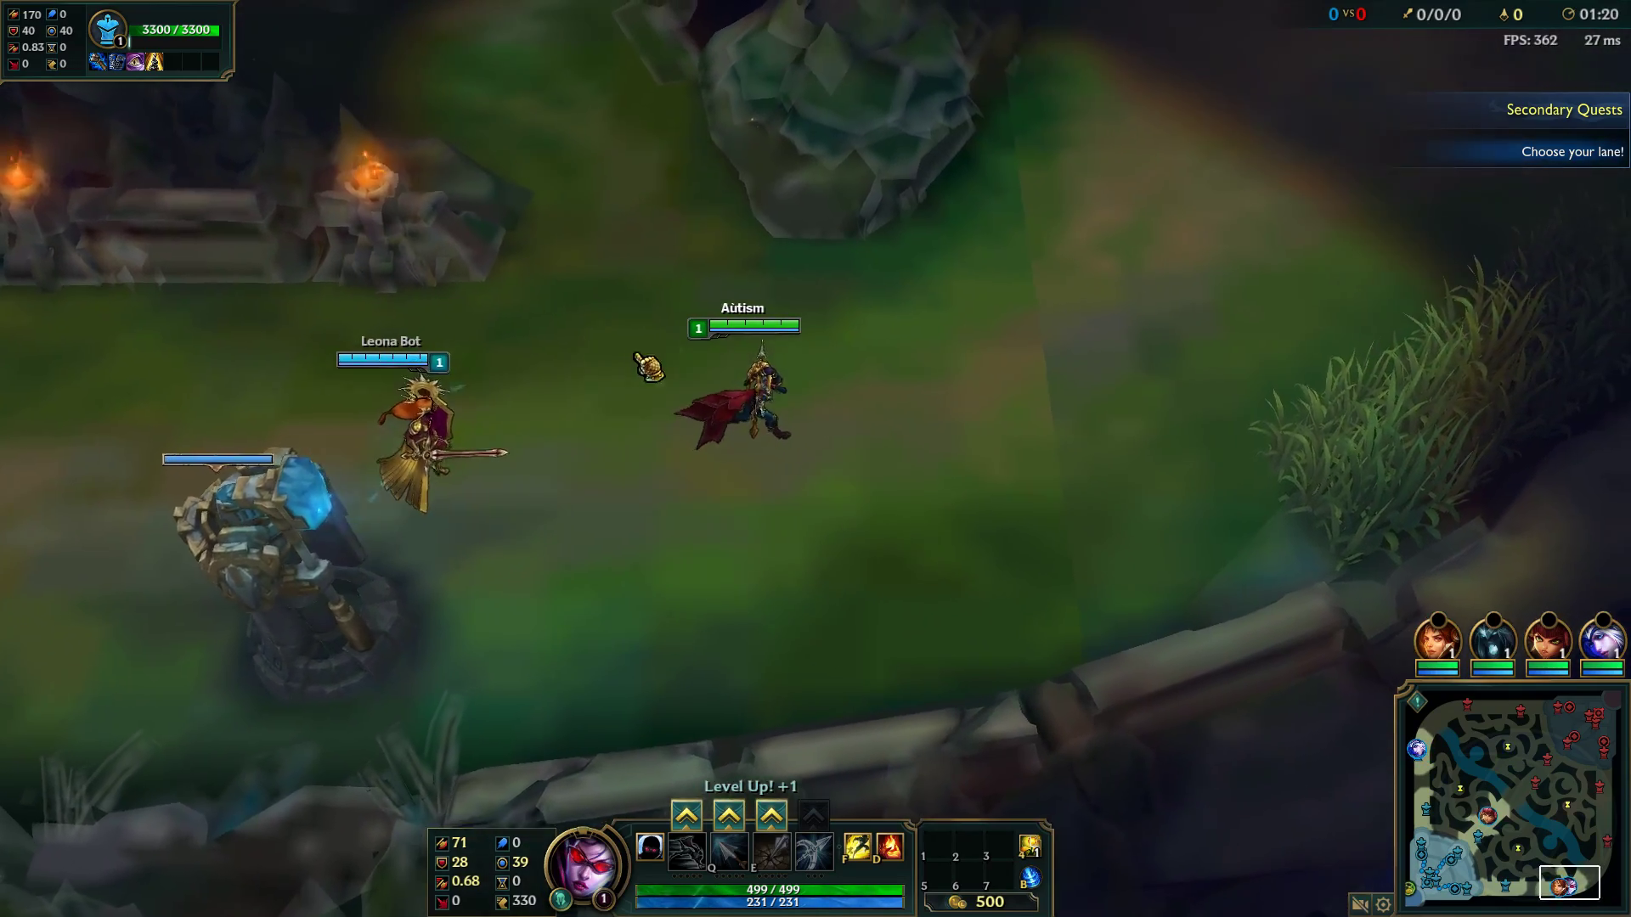
pyautogui.rightClick(1077, 423)
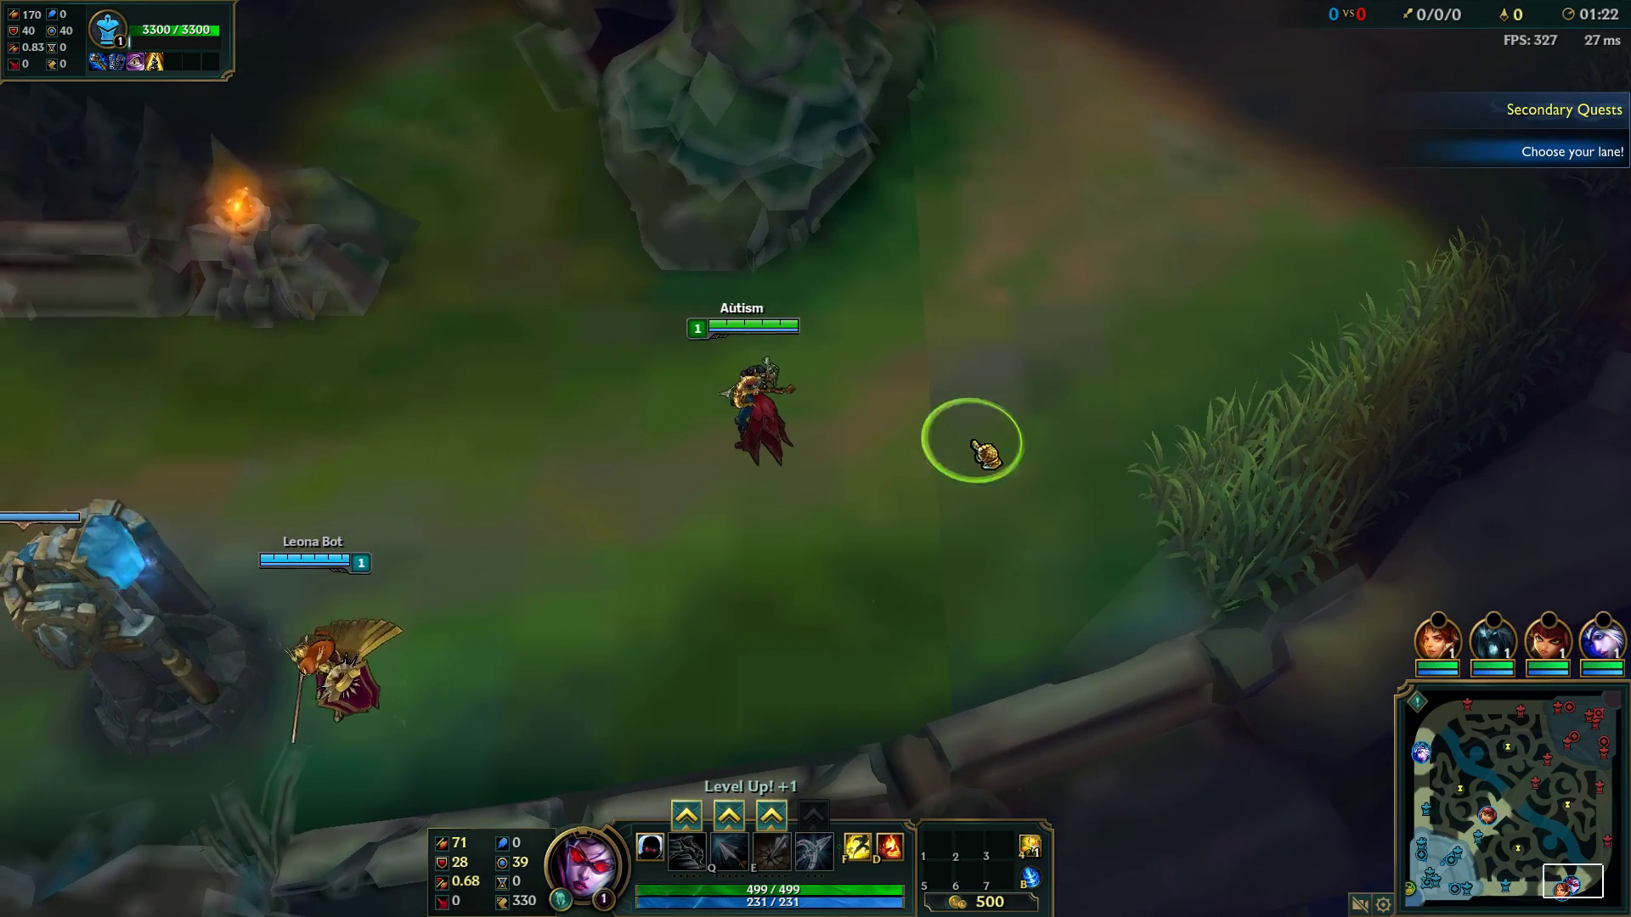
pyautogui.rightClick(658, 367)
pyautogui.click(686, 815)
pyautogui.press('q')
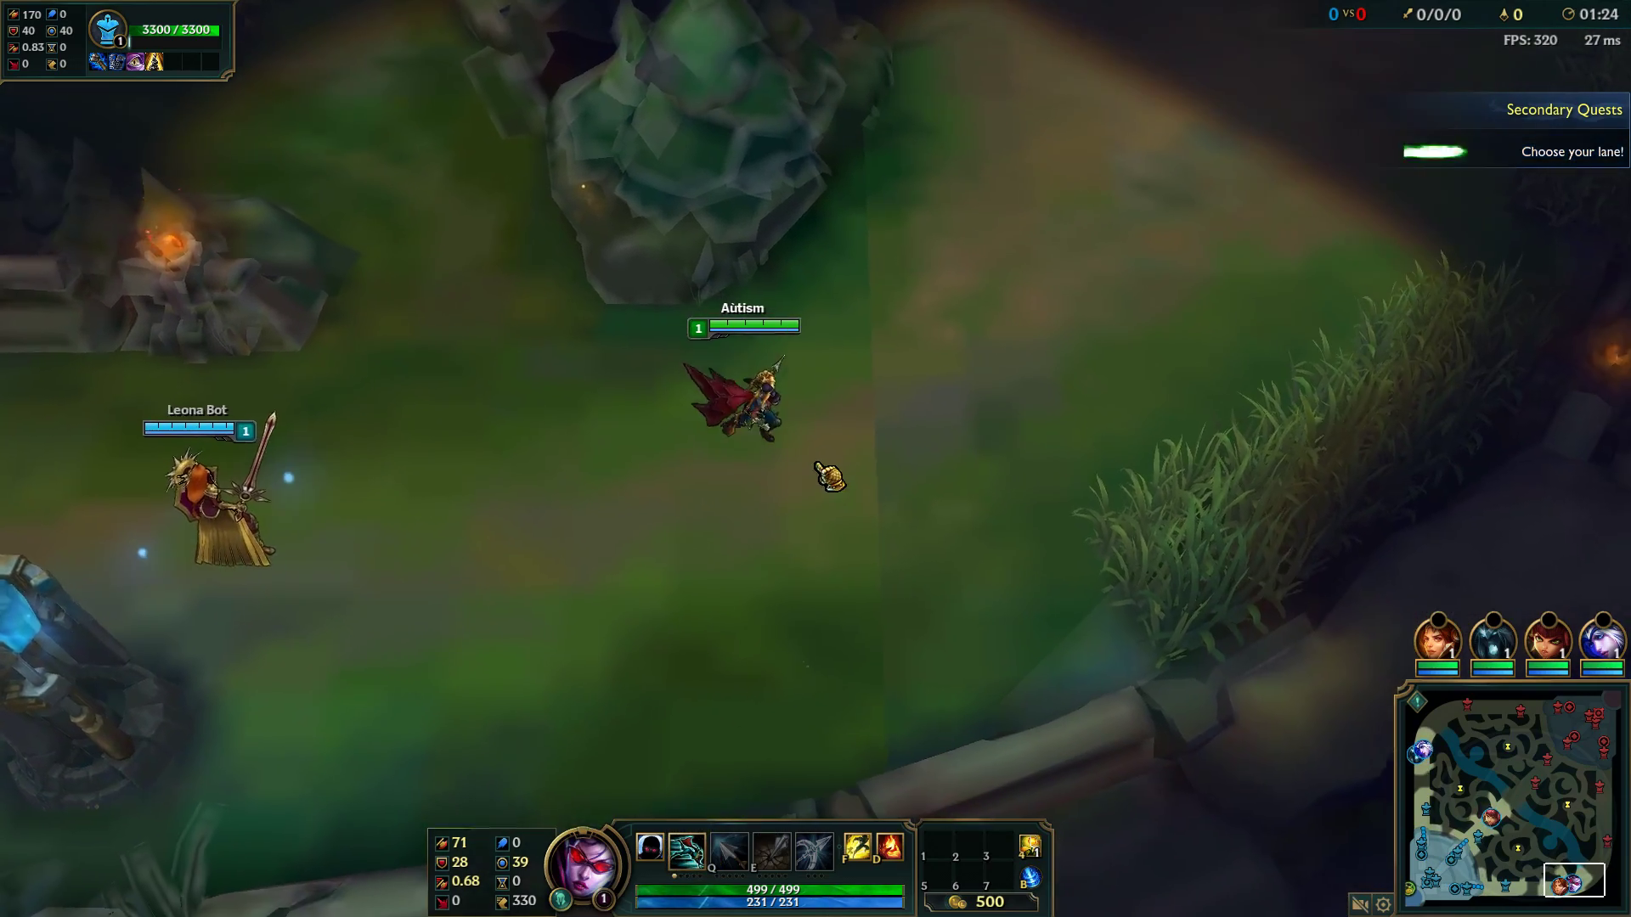
pyautogui.rightClick(830, 477)
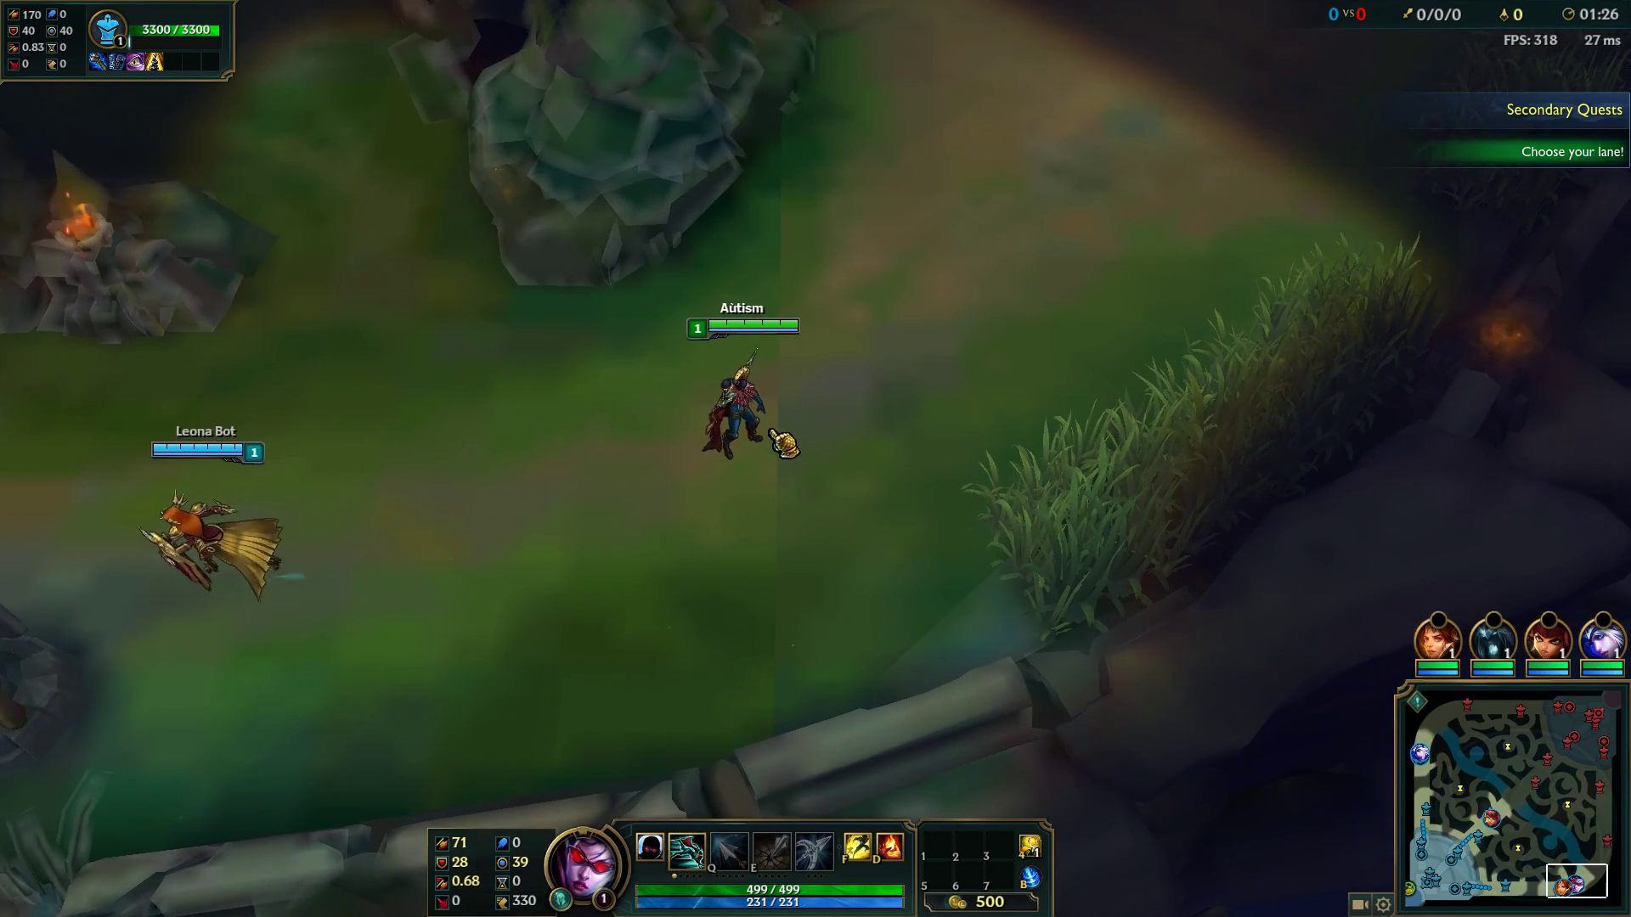